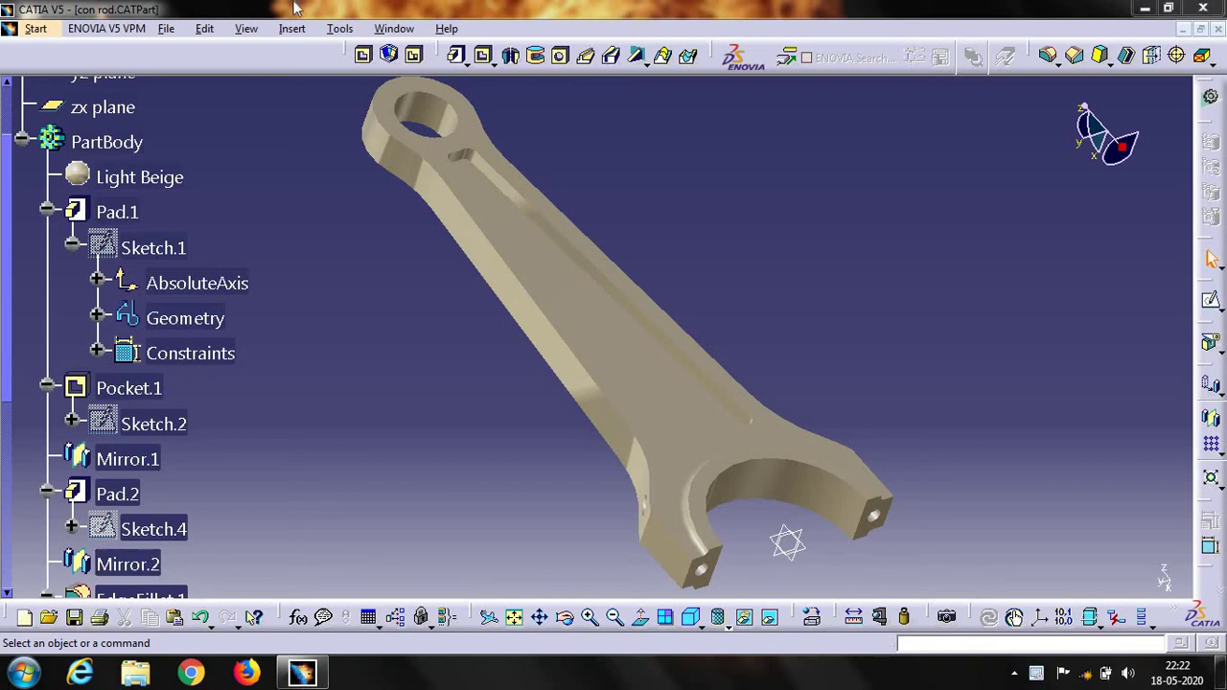
Create a new Part Design part named Part2 and select the yz plane as sketch support.
{"action": "left_click", "coordinate": [42, 33]}
{"action": "mouse_move", "coordinate": [87, 72]}
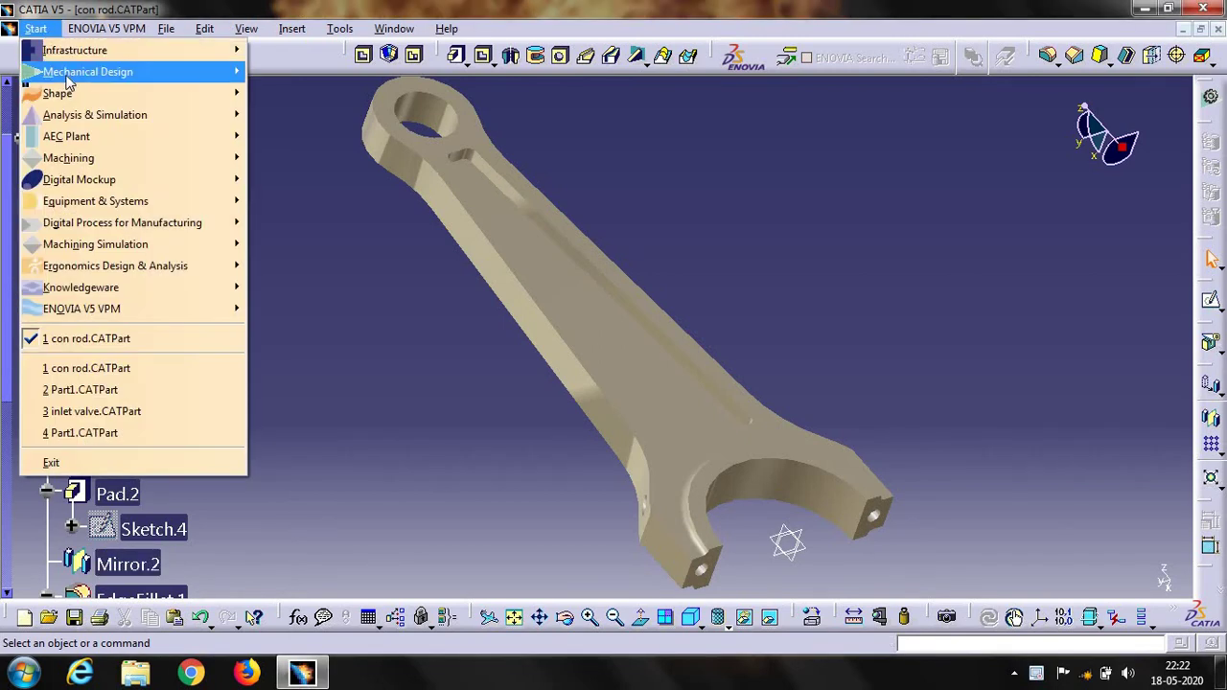
{"action": "left_click", "coordinate": [309, 75]}
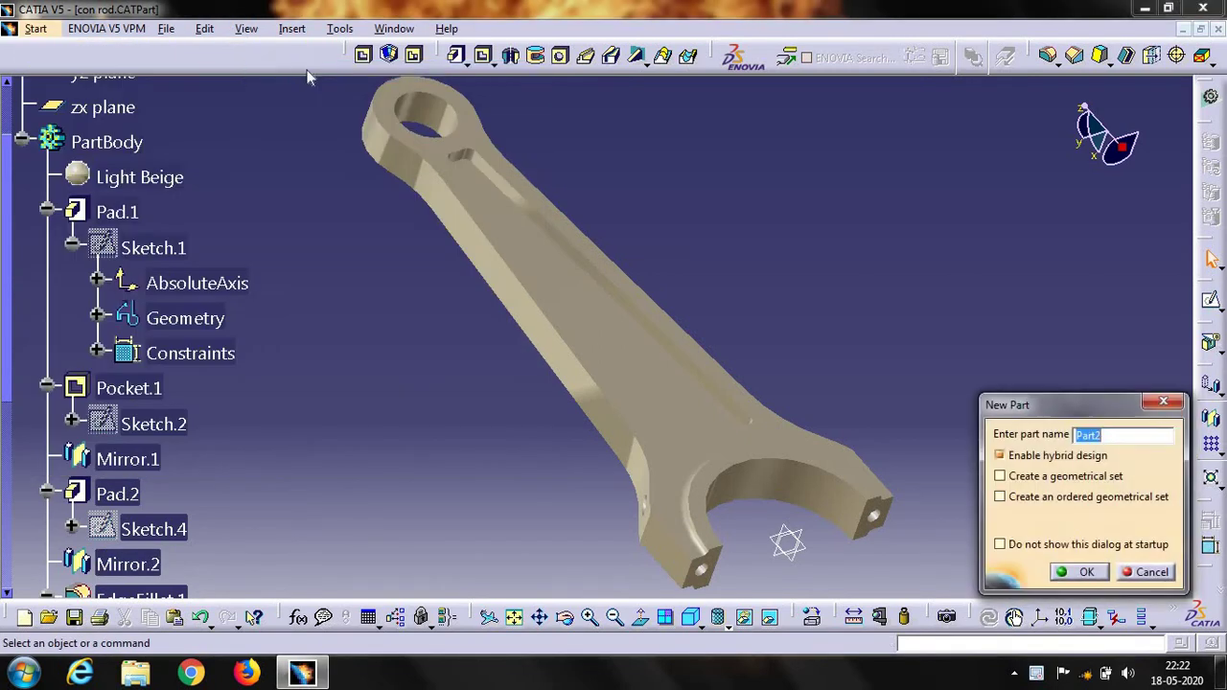
{"action": "left_click", "coordinate": [1078, 572]}
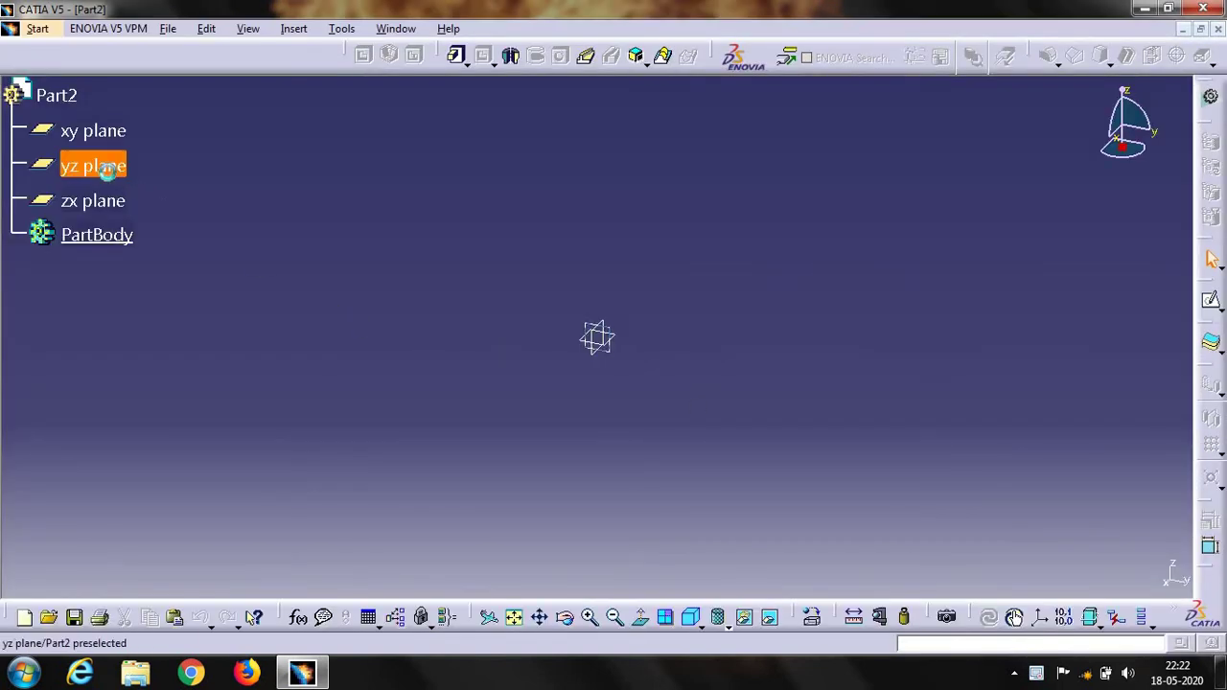
{"action": "left_click", "coordinate": [93, 165]}
Open a sketch on the yz plane and draw a circle at the origin and another directly above it.
{"action": "left_click", "coordinate": [1206, 300]}
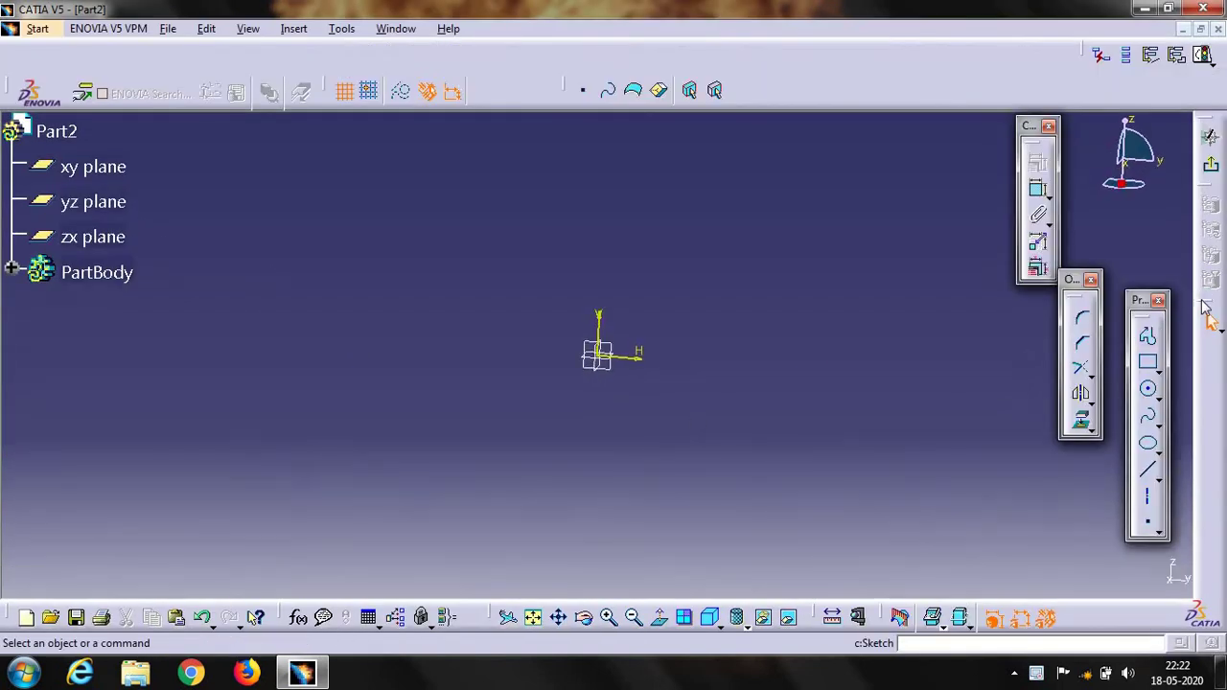
{"action": "left_click", "coordinate": [1149, 390]}
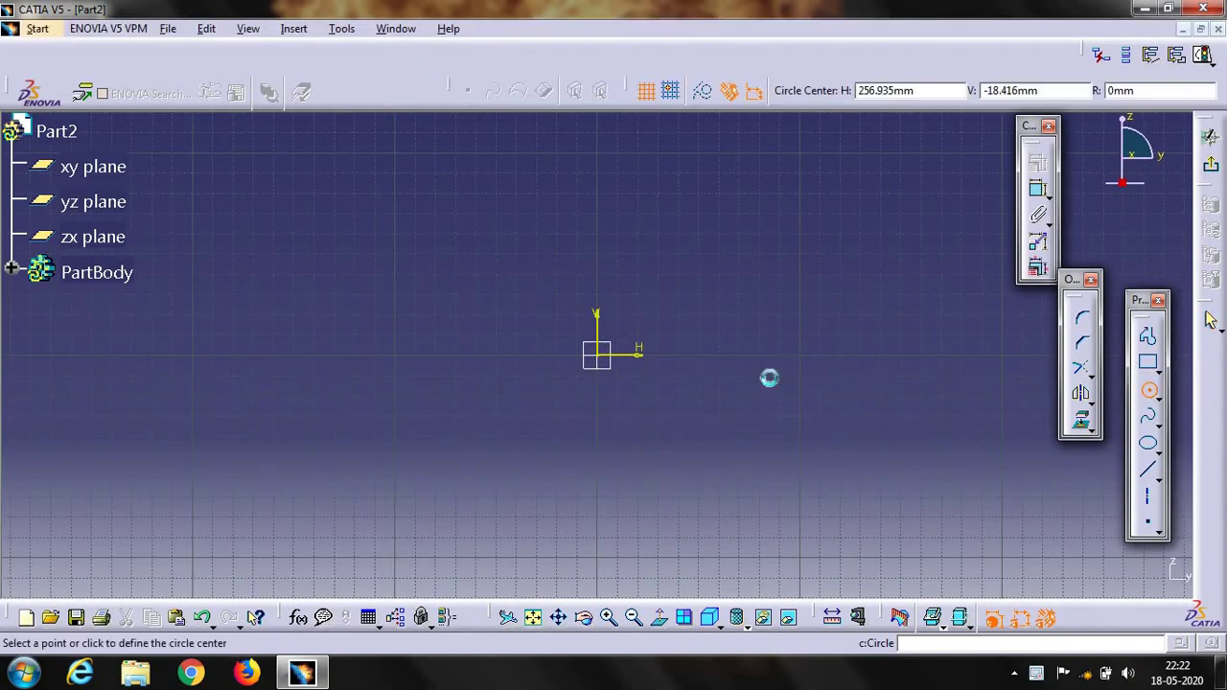
{"action": "left_click", "coordinate": [596, 355]}
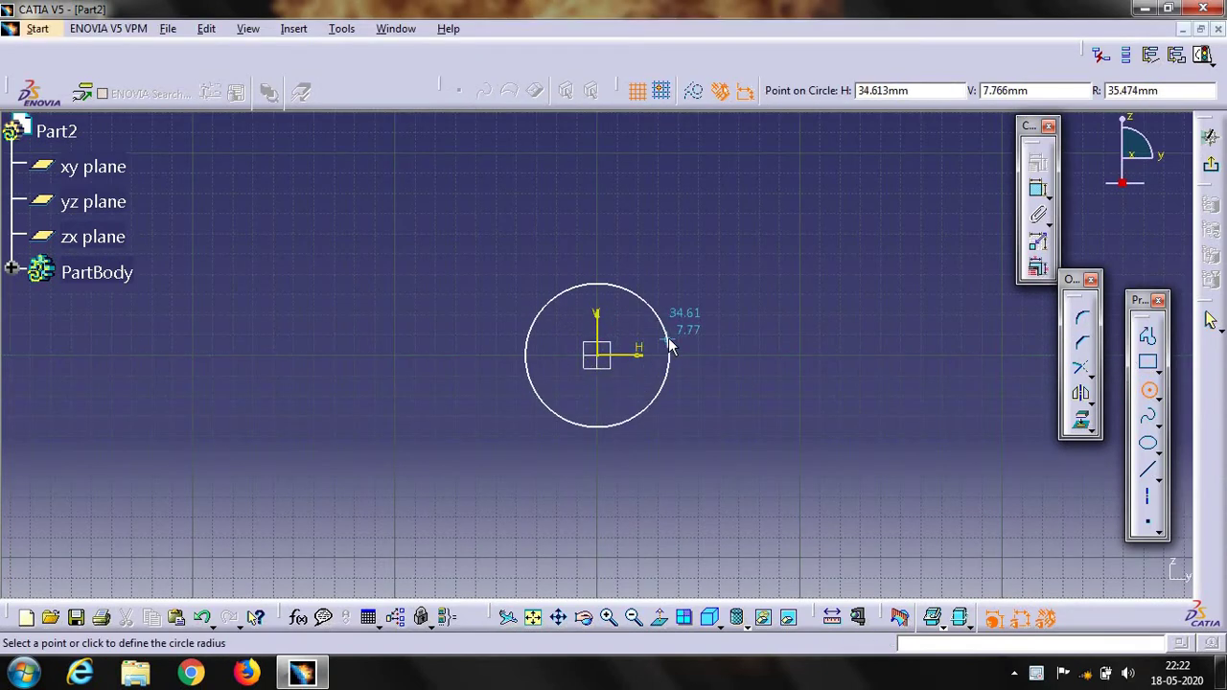
{"action": "left_click", "coordinate": [668, 343]}
{"action": "left_click", "coordinate": [1149, 391]}
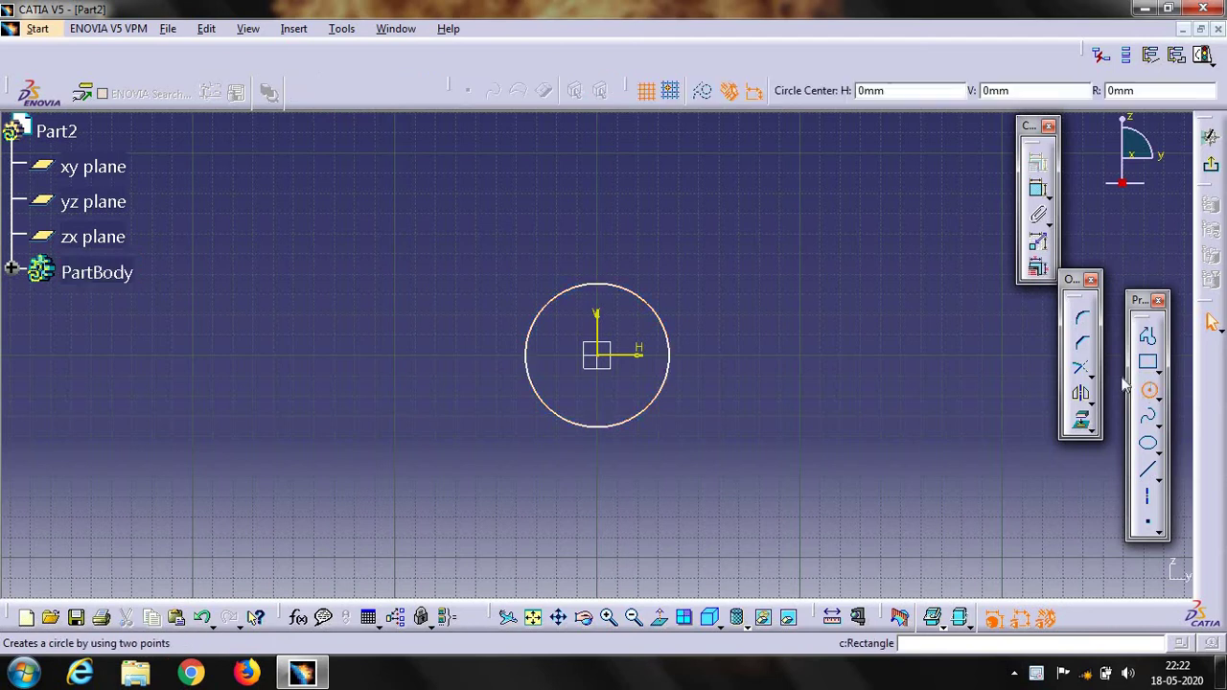
{"action": "left_click", "coordinate": [598, 133]}
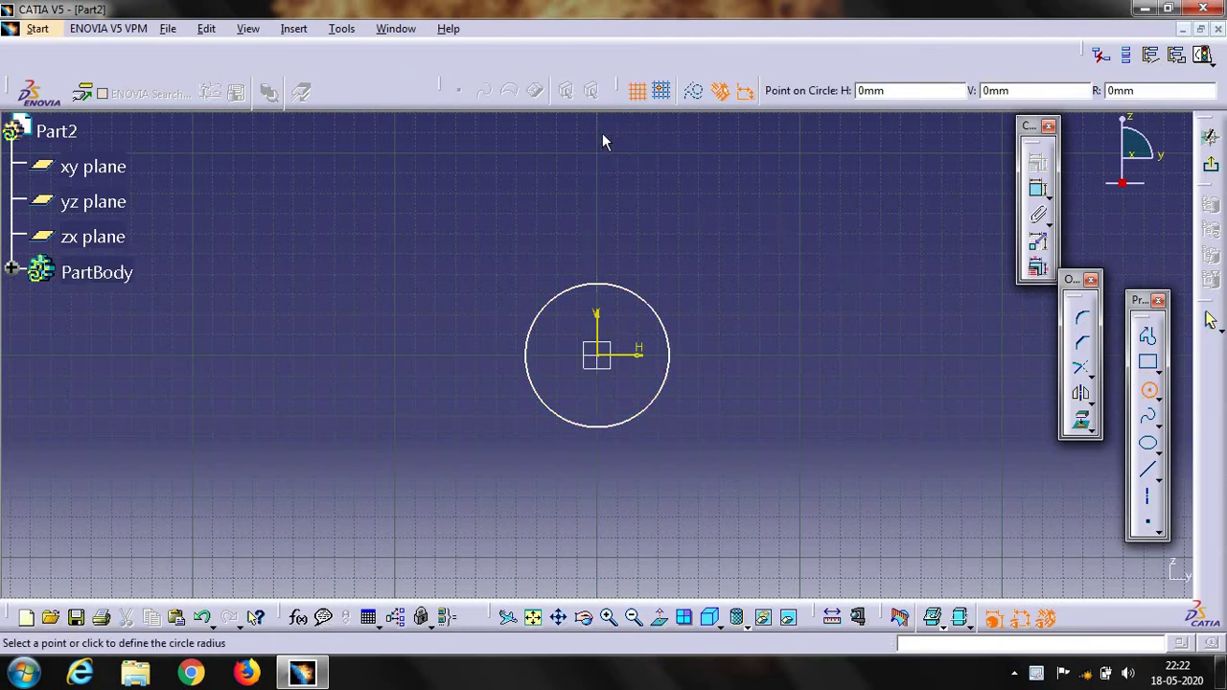
{"action": "left_click", "coordinate": [625, 148]}
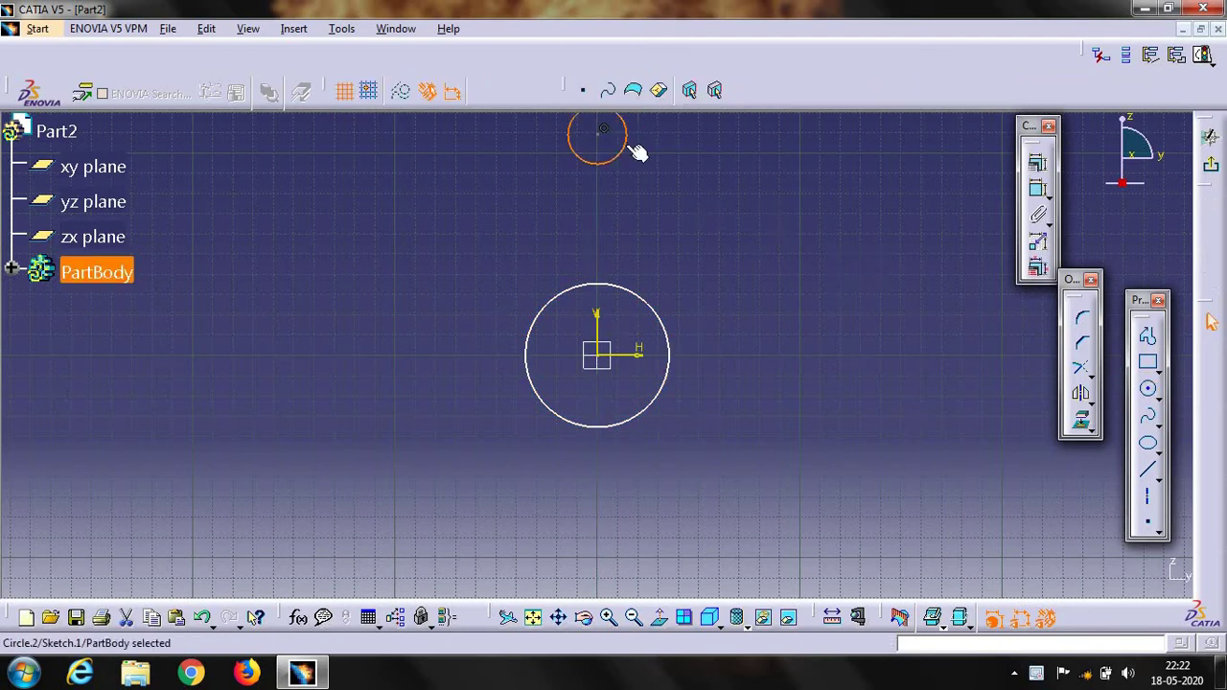
Add diameter dimensions to both the large and small circles.
{"action": "left_click", "coordinate": [670, 349]}
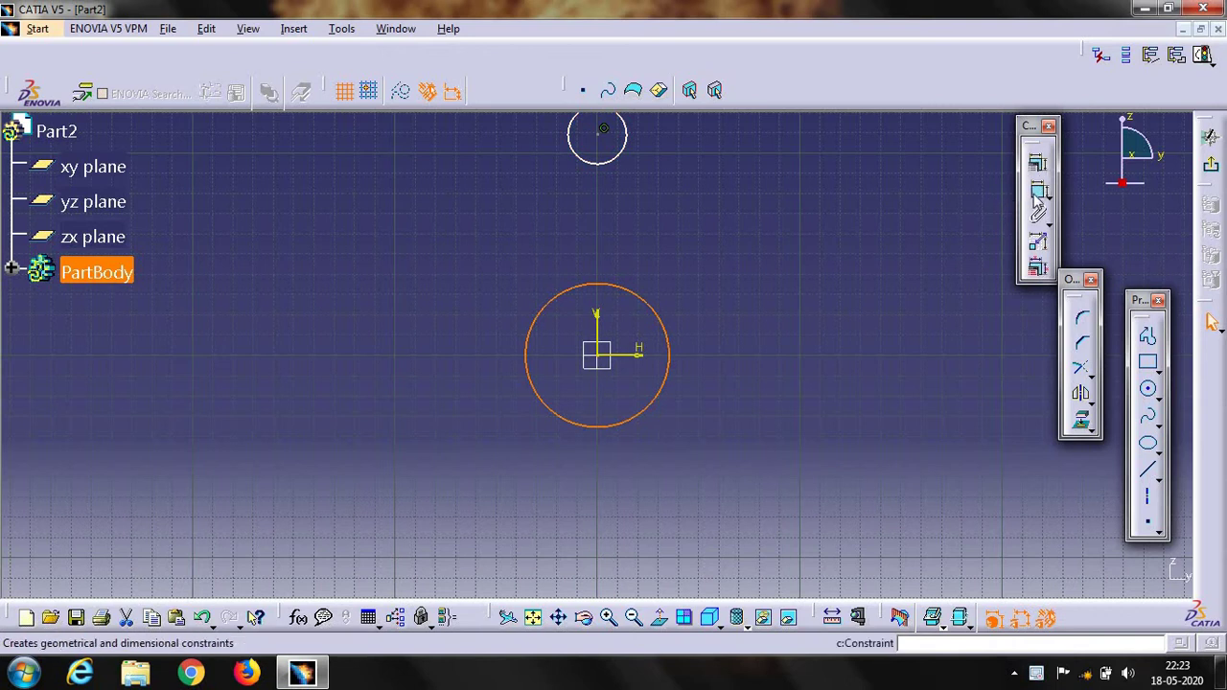
{"action": "left_click", "coordinate": [1038, 192]}
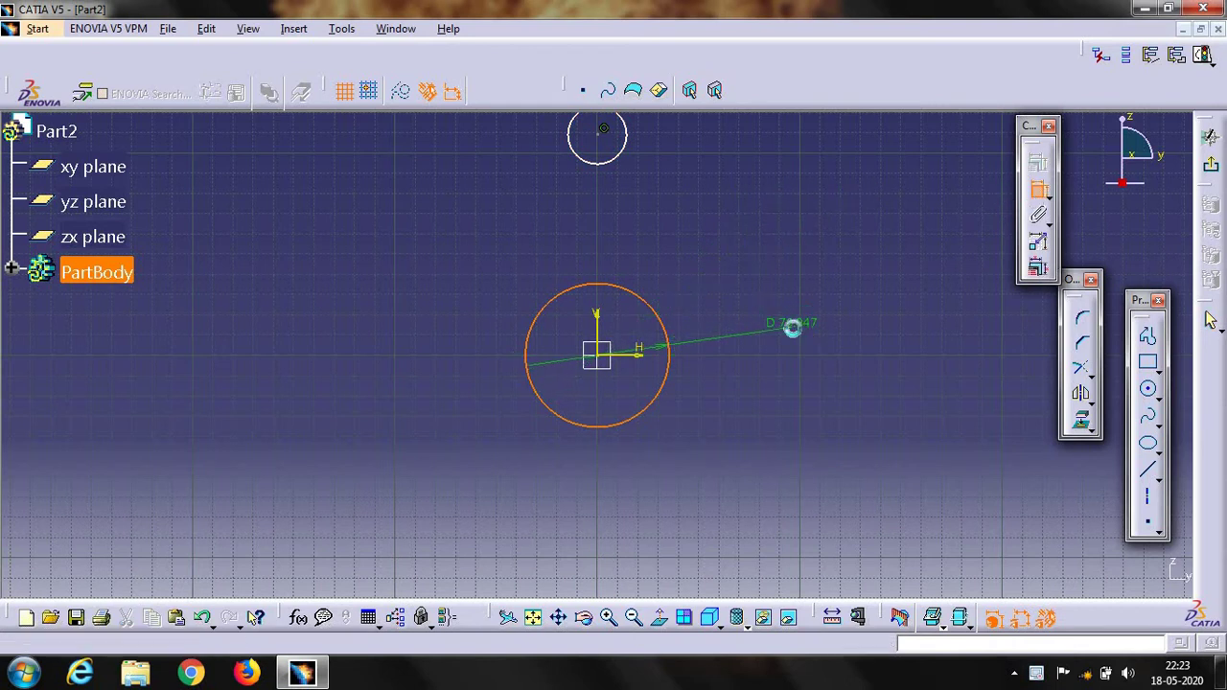
{"action": "left_click", "coordinate": [792, 328]}
{"action": "left_click", "coordinate": [625, 146]}
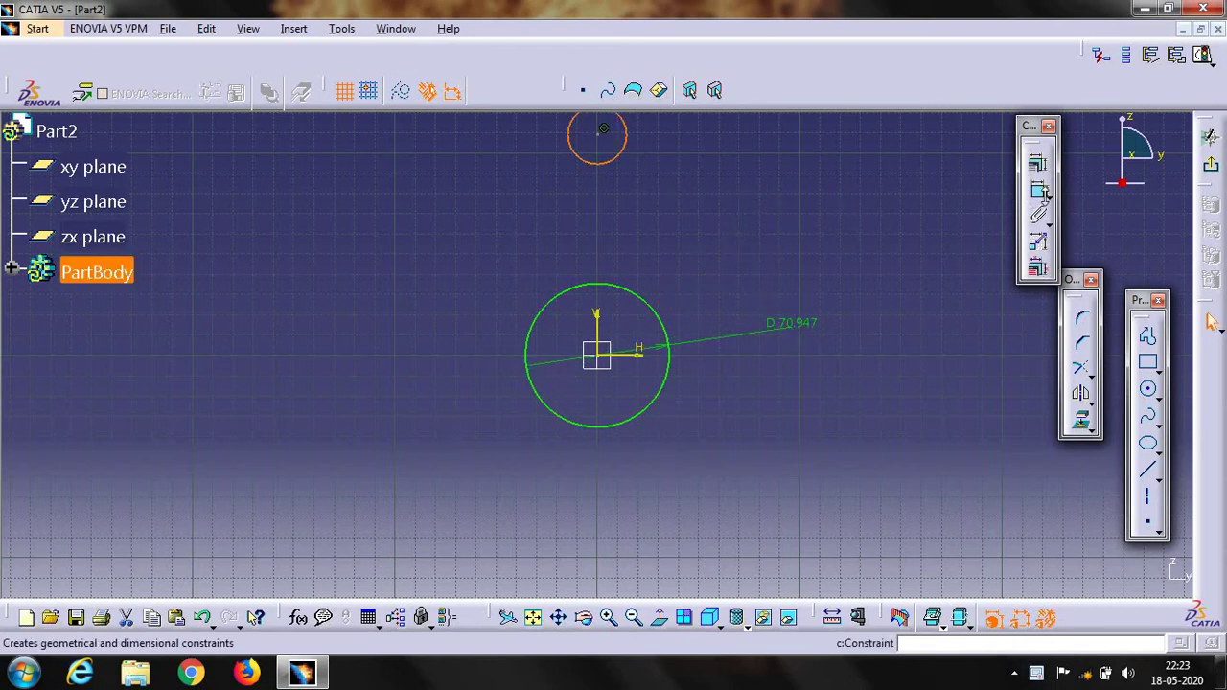
{"action": "left_click", "coordinate": [1040, 192]}
{"action": "left_click", "coordinate": [882, 188]}
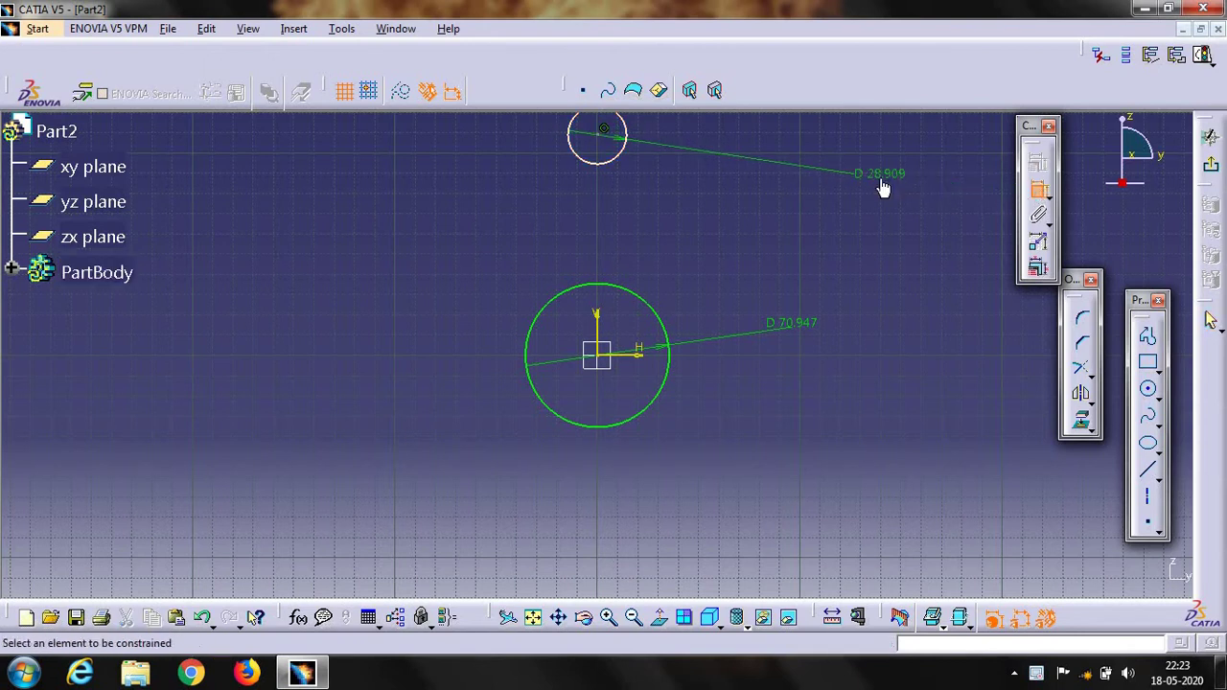
Set the large circle's diameter to 40 mm and the small circle's to 18 mm.
{"action": "double_click", "coordinate": [803, 333]}
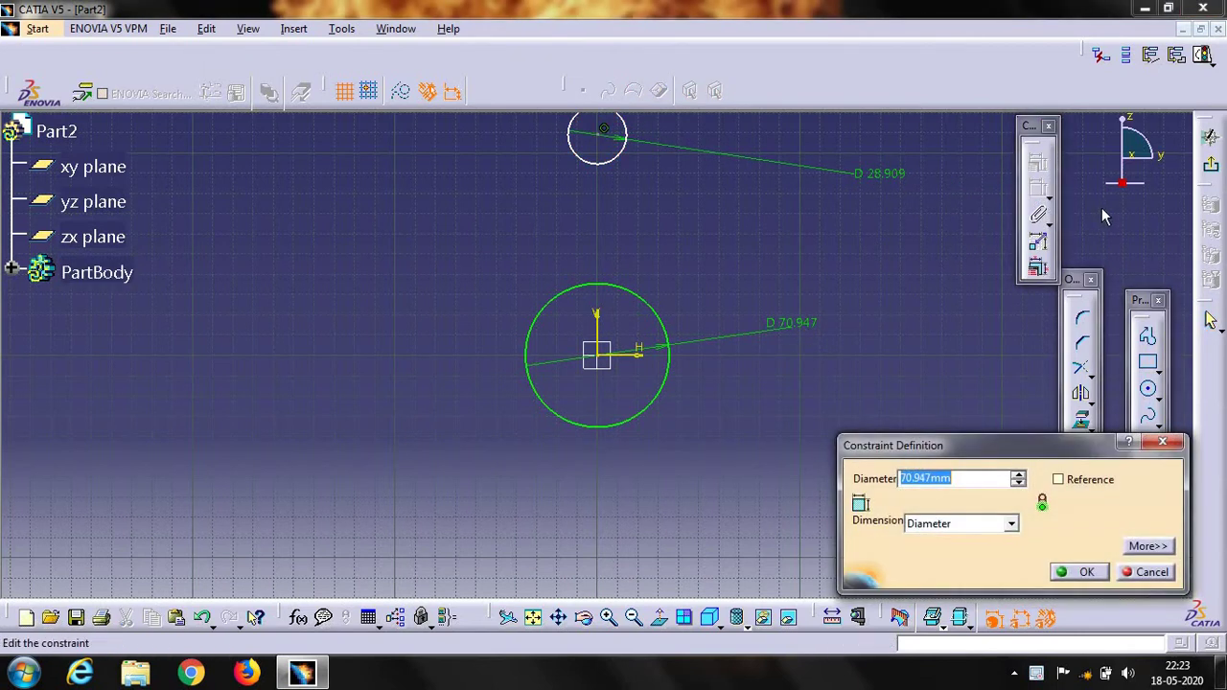
{"action": "type", "text": "40mm"}
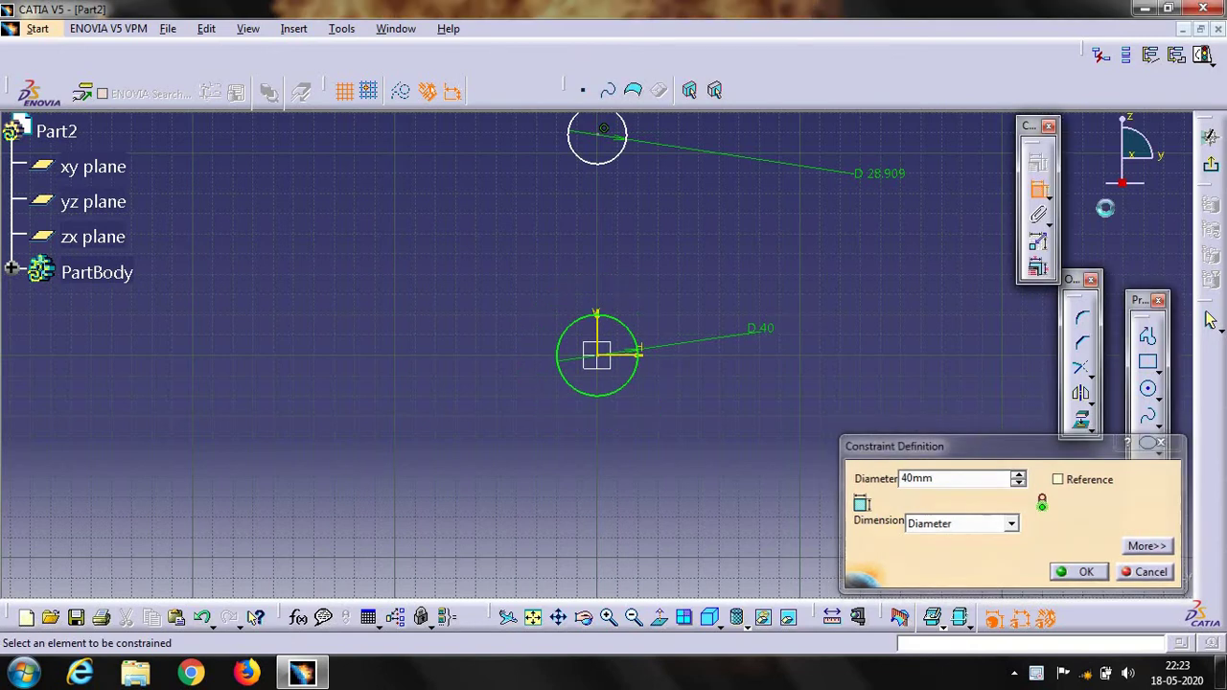
{"action": "key", "text": "Return"}
{"action": "double_click", "coordinate": [883, 186]}
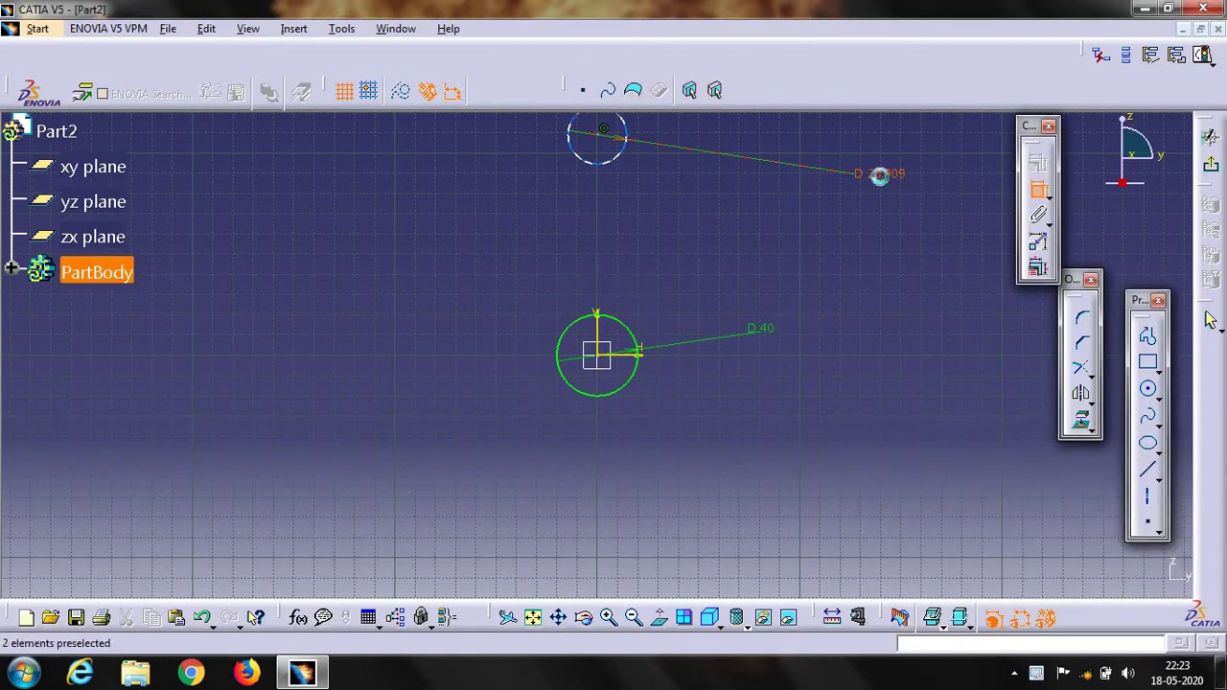
{"action": "type", "text": "18"}
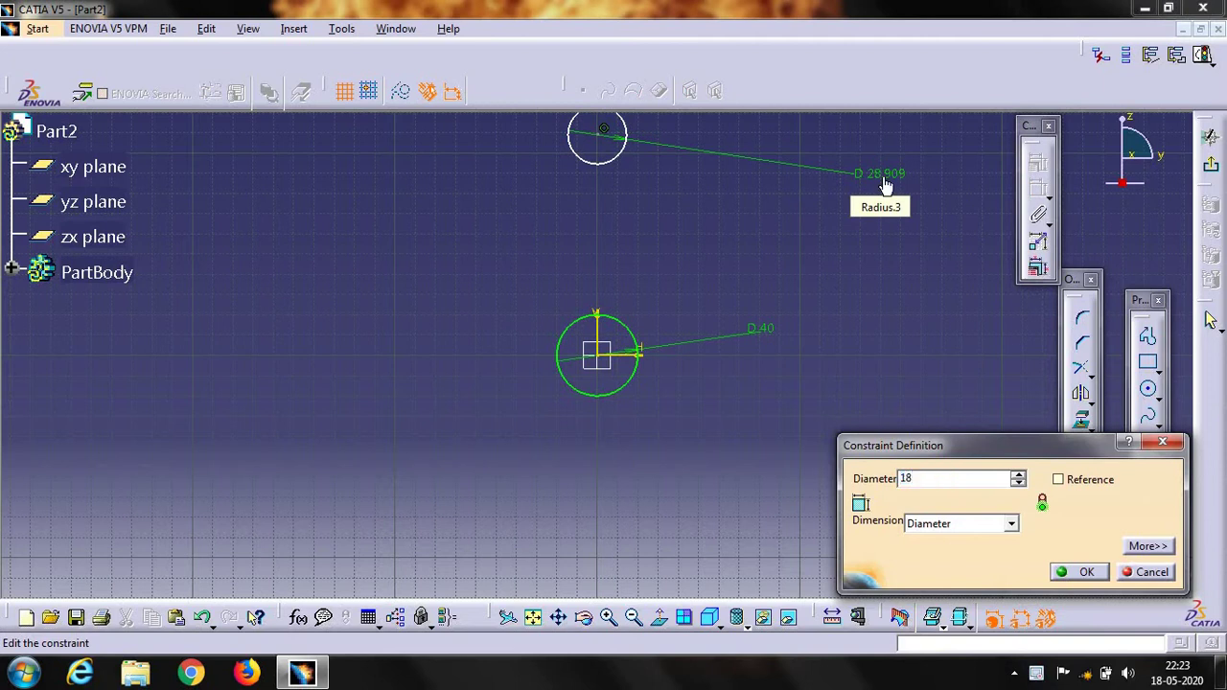
{"action": "key", "text": "Return"}
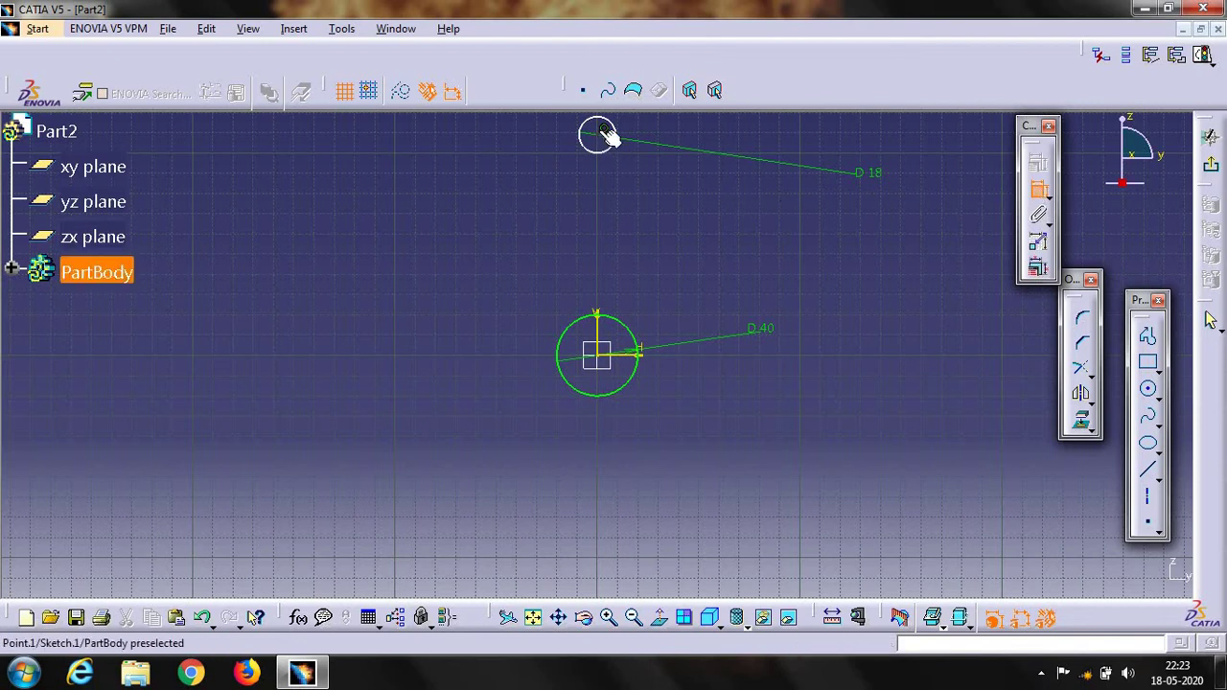
{"action": "left_click", "coordinate": [598, 129]}
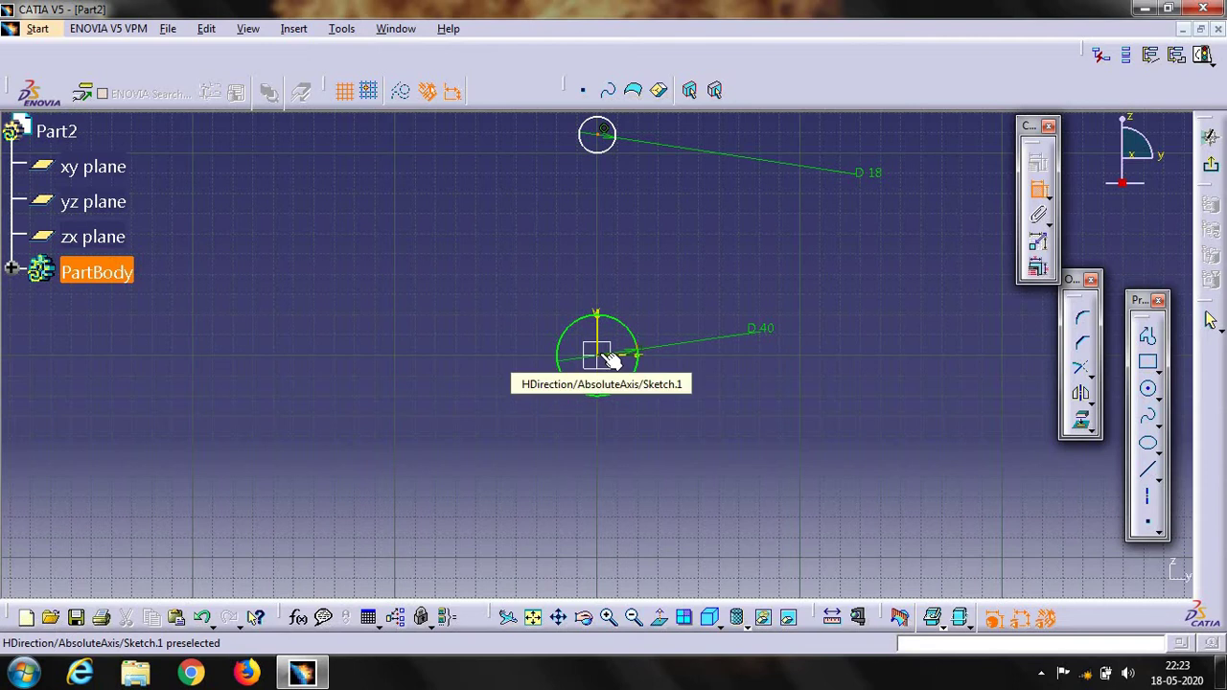
Constrain the small circle's centre 168 mm vertically above the 40 mm circle's centre.
{"action": "left_click", "coordinate": [602, 355]}
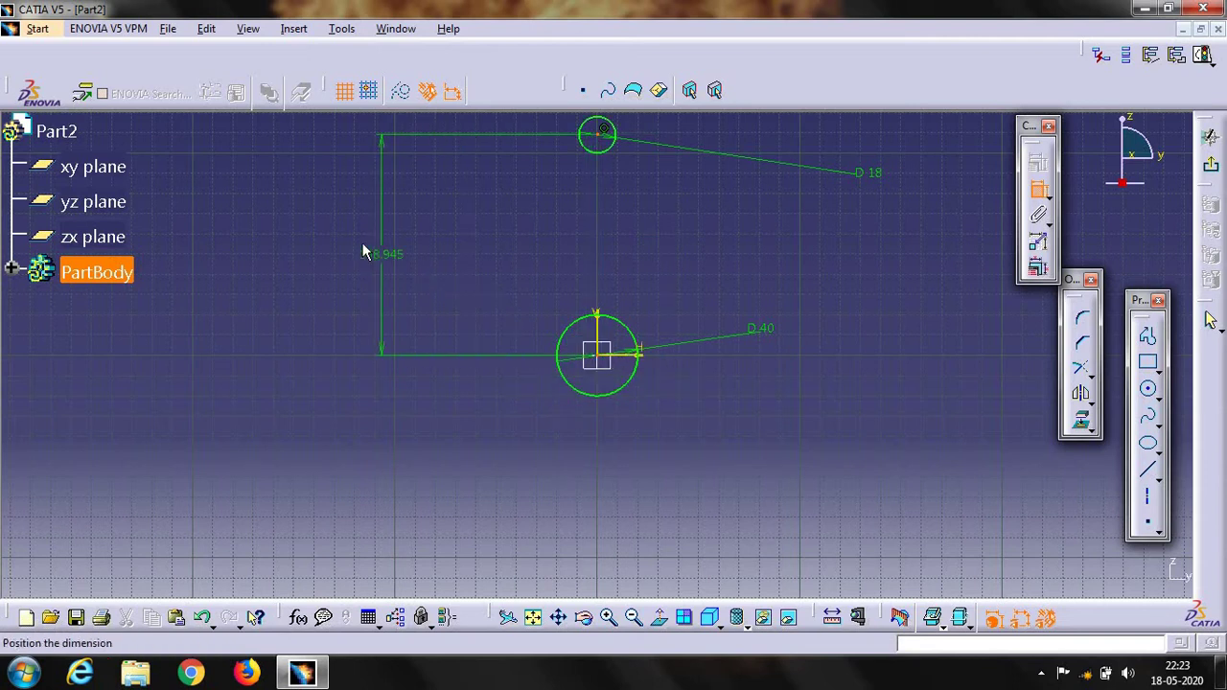
{"action": "left_click", "coordinate": [362, 247]}
{"action": "double_click", "coordinate": [355, 243]}
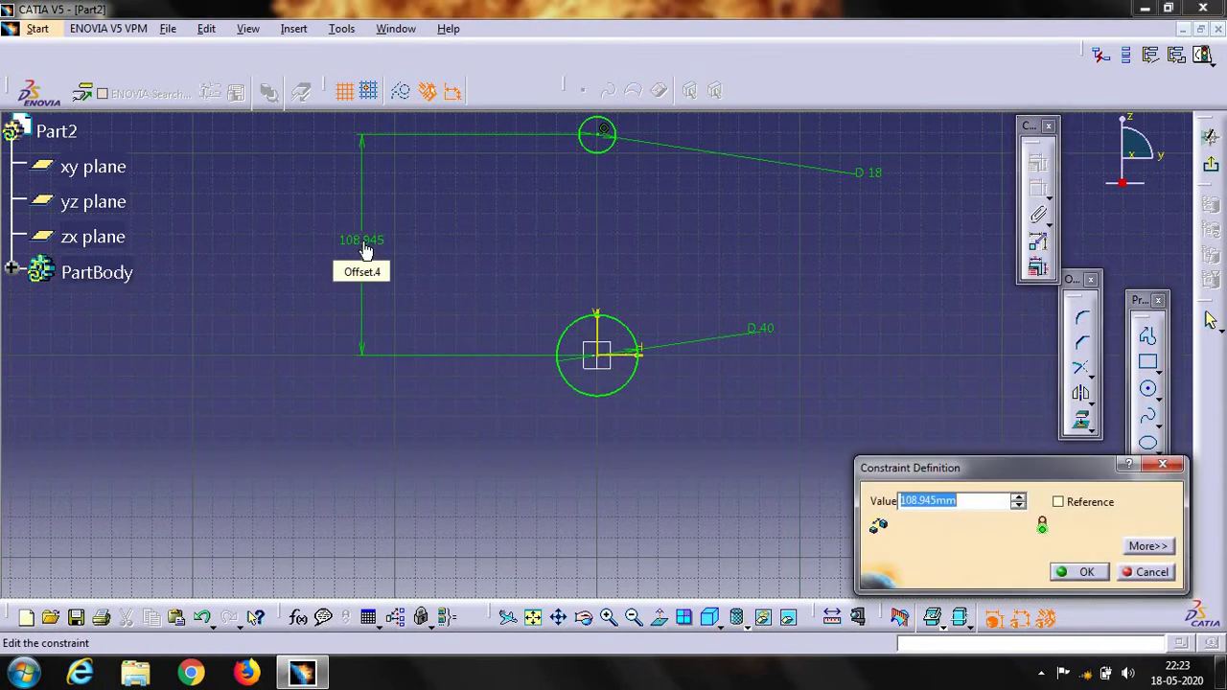
{"action": "type", "text": "168"}
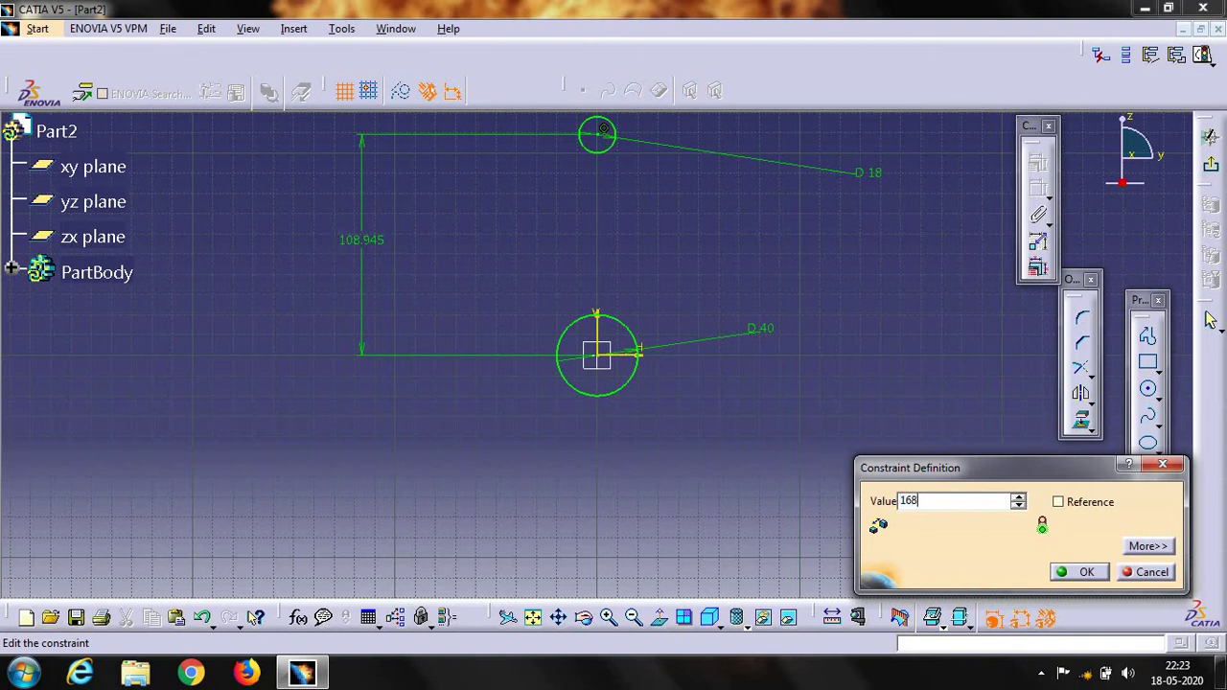
{"action": "key", "text": "Return"}
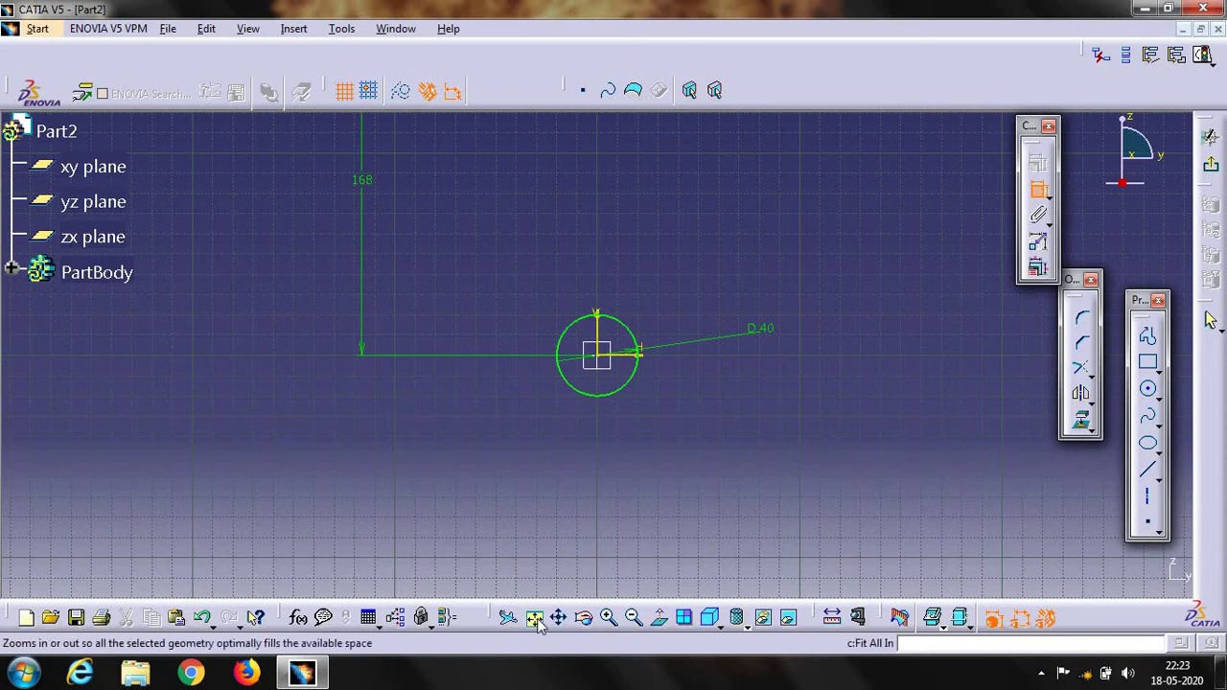
Draw a 75 mm diameter circle concentric with the 40 mm circle at the origin.
{"action": "left_click", "coordinate": [1148, 389]}
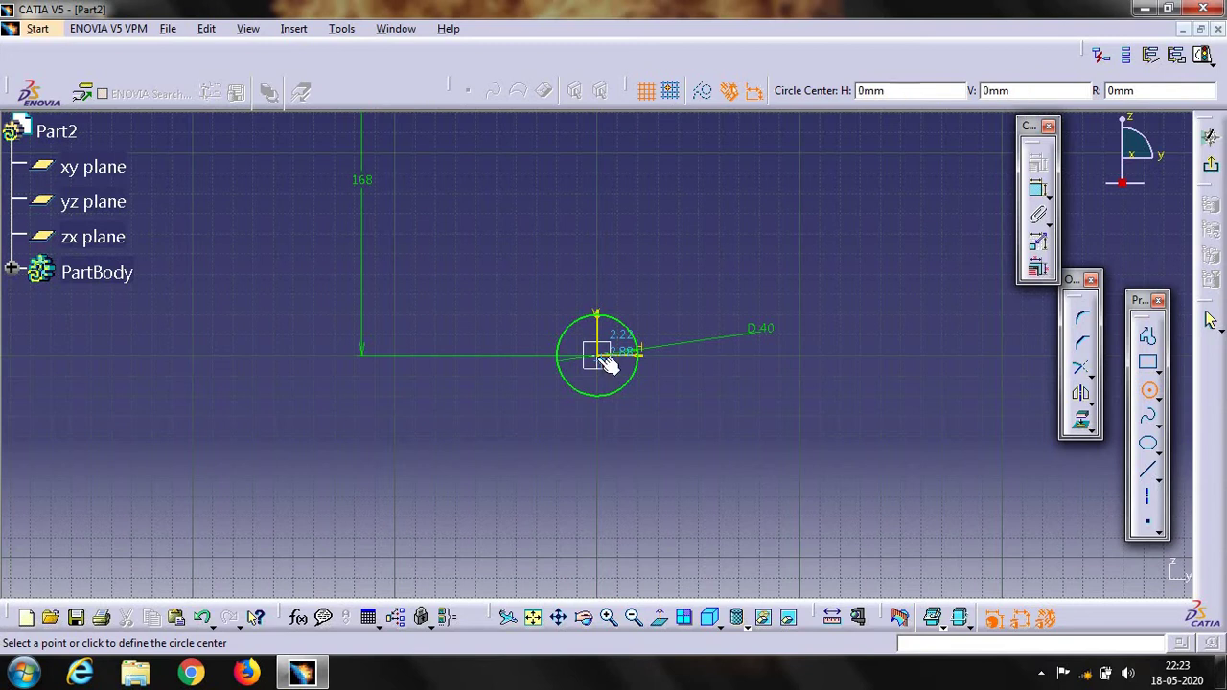
{"action": "left_click", "coordinate": [596, 355]}
{"action": "left_click", "coordinate": [670, 323]}
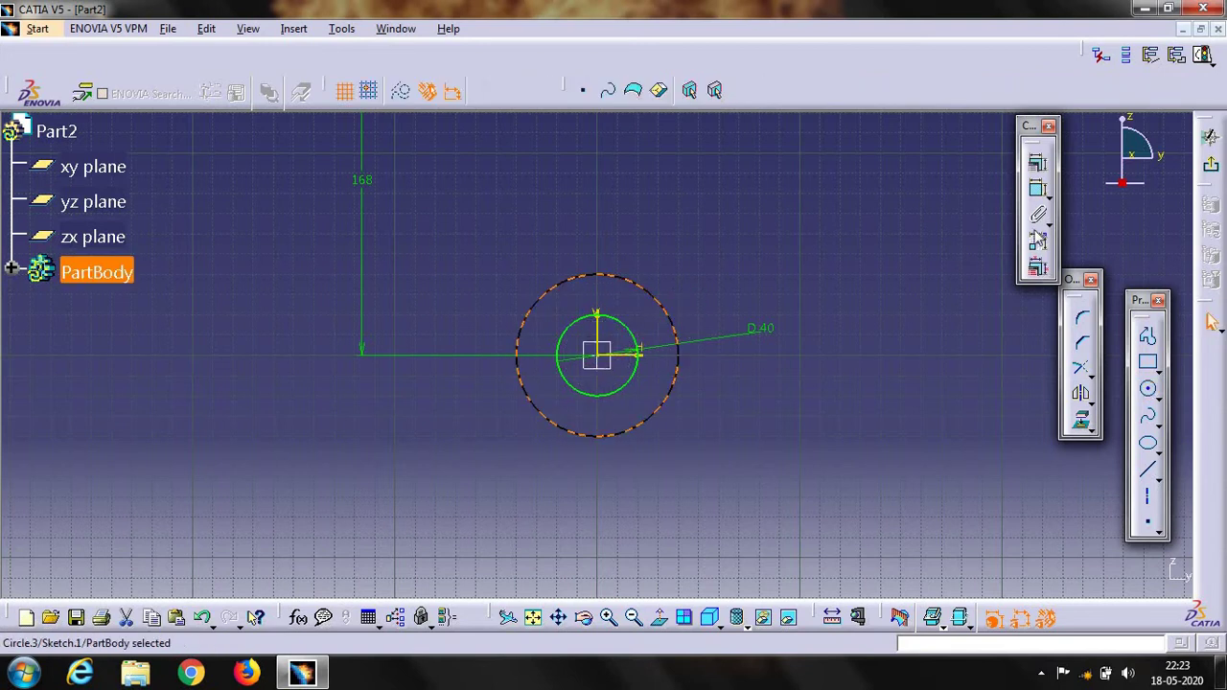
{"action": "left_click", "coordinate": [1037, 189]}
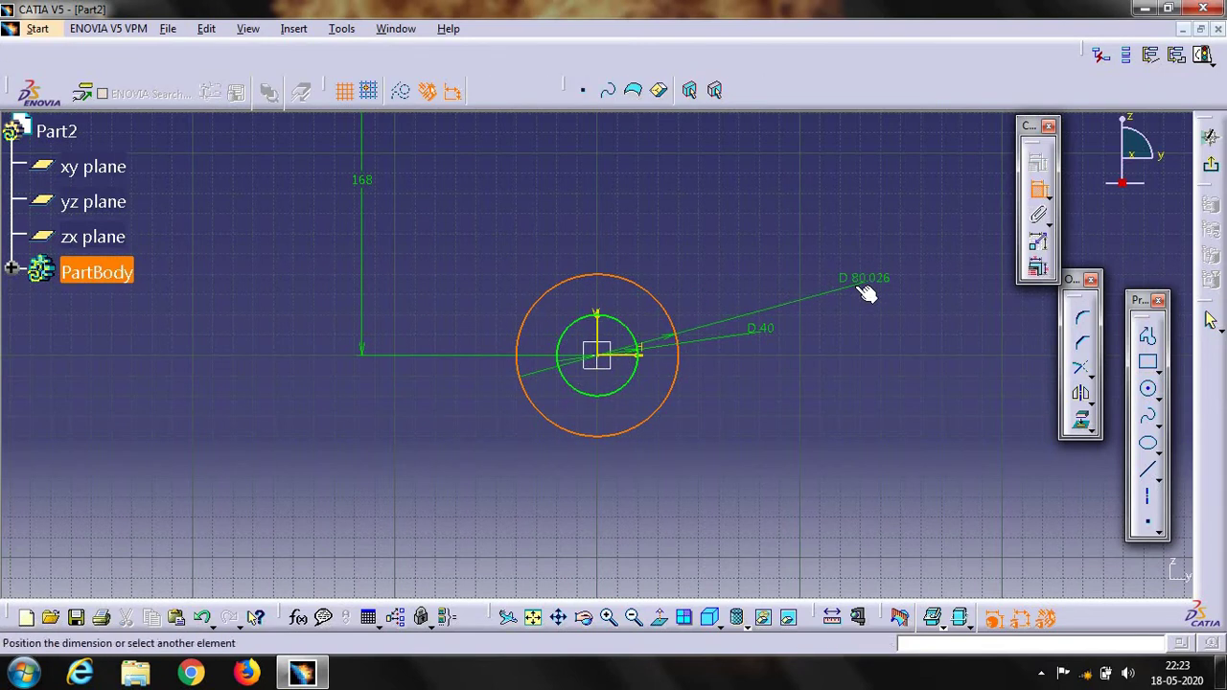
{"action": "left_click", "coordinate": [863, 280]}
{"action": "double_click", "coordinate": [858, 277]}
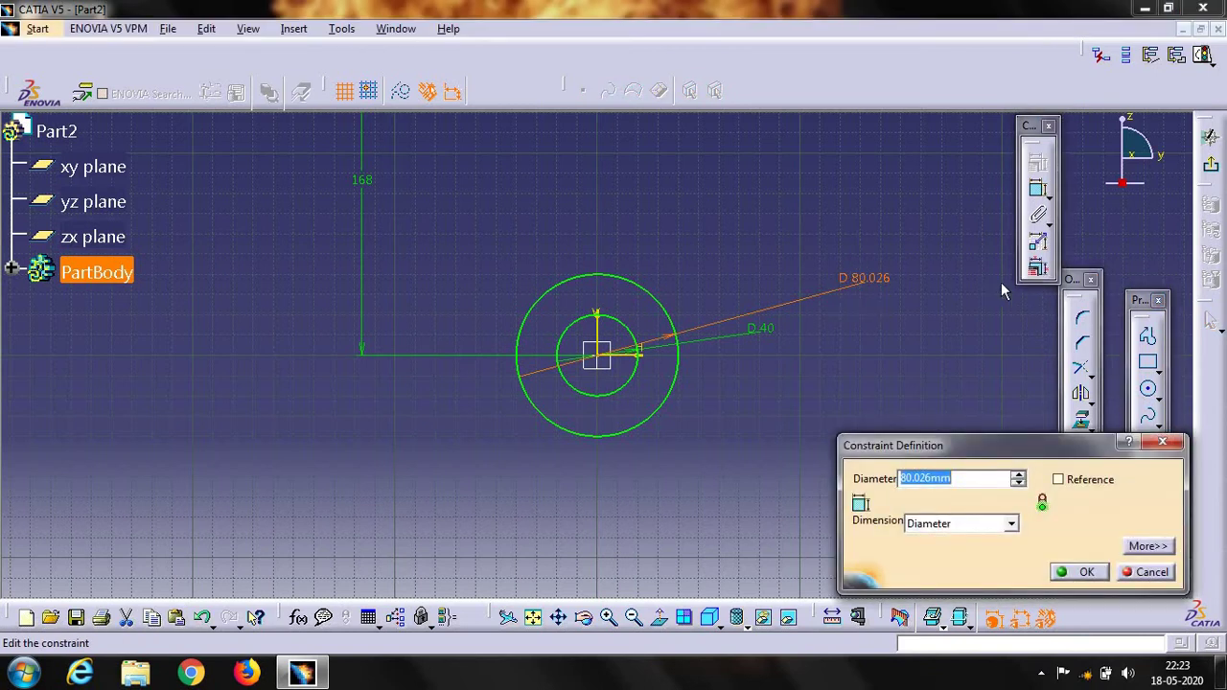
{"action": "type", "text": "75"}
{"action": "key", "text": "Return"}
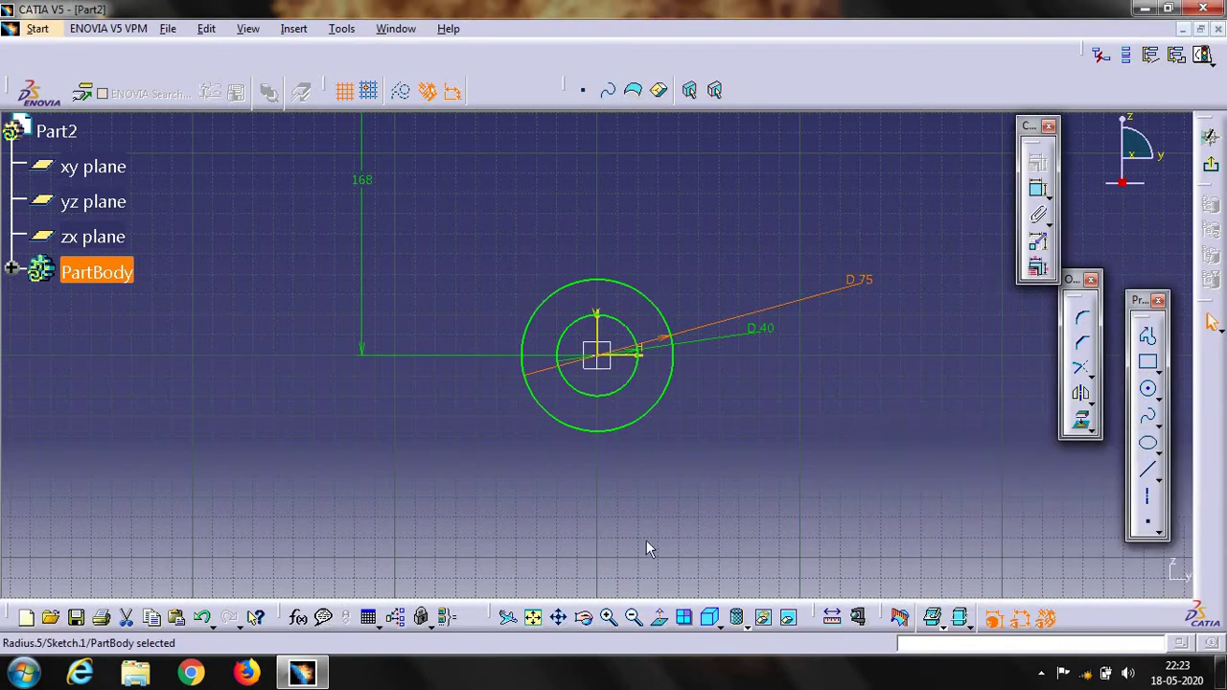
Fit the sketch in view and add a circle at the small-end centre, keeping its 18 mm diameter.
{"action": "left_click", "coordinate": [534, 618]}
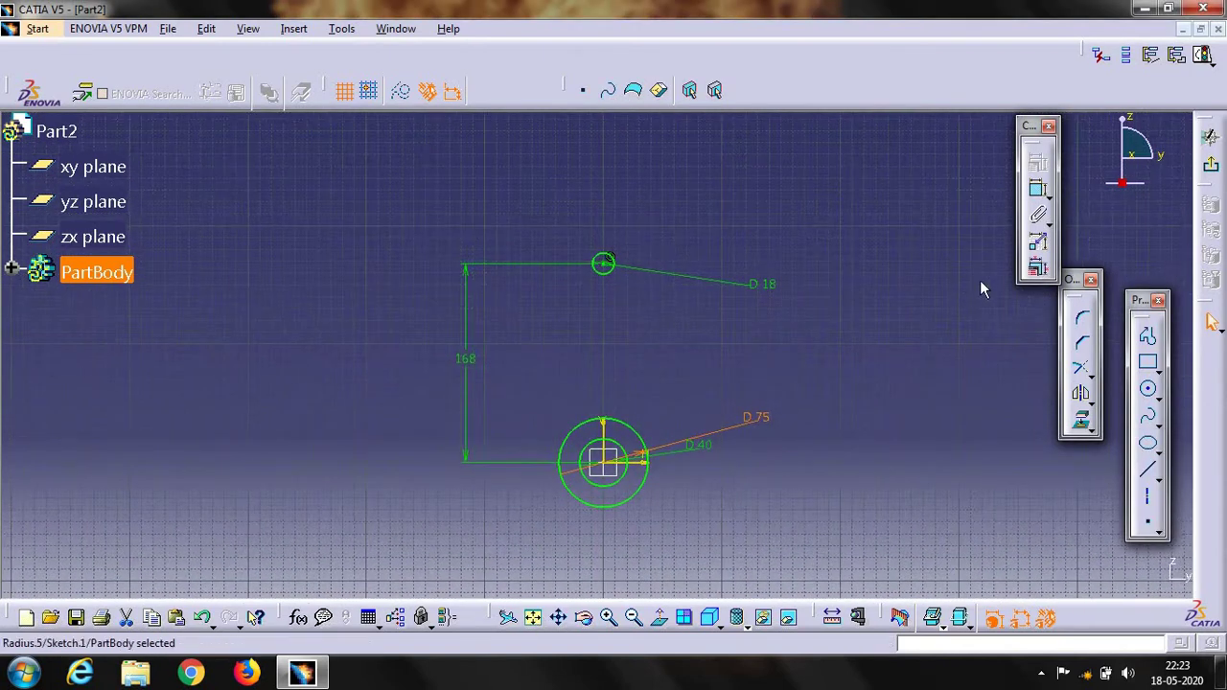
{"action": "left_click", "coordinate": [1147, 388]}
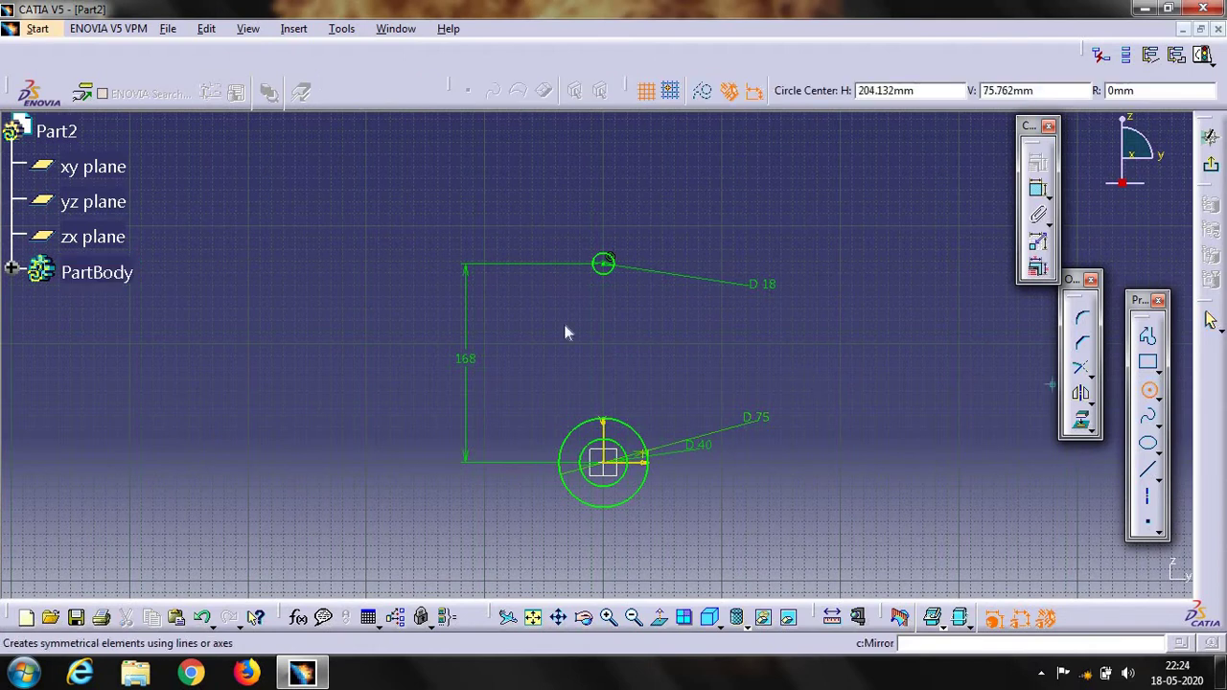
{"action": "left_click", "coordinate": [603, 264]}
{"action": "left_click", "coordinate": [625, 265]}
{"action": "double_click", "coordinate": [628, 266]}
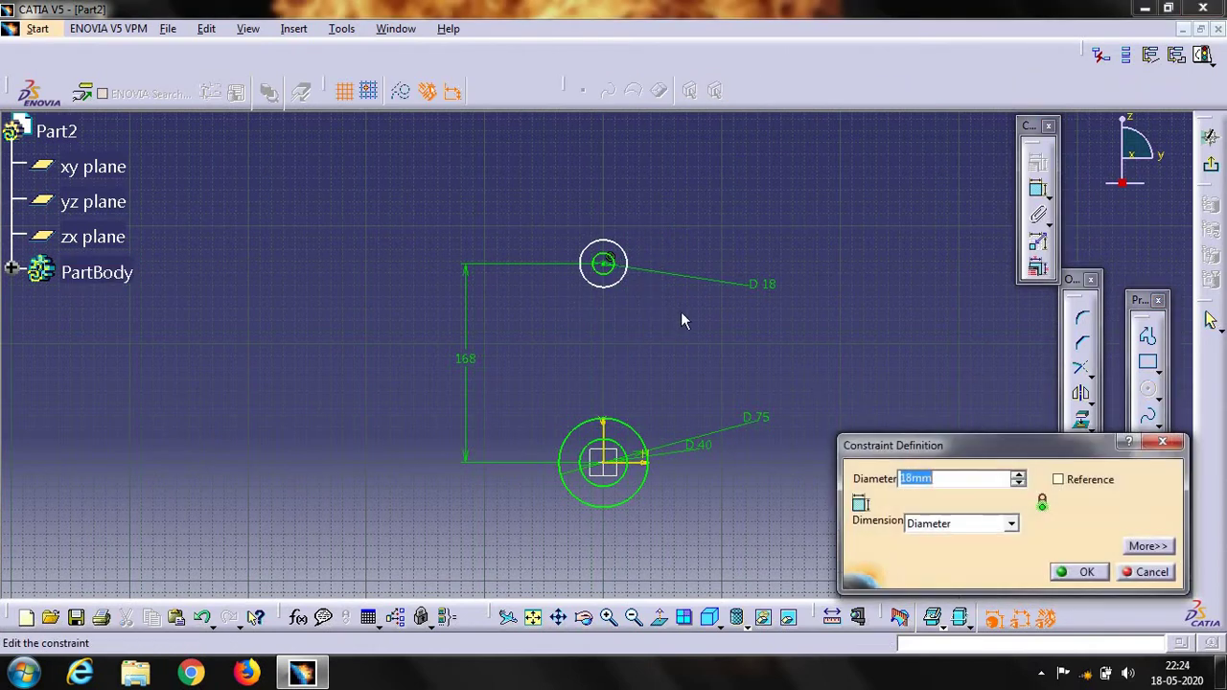
{"action": "left_click", "coordinate": [1162, 441]}
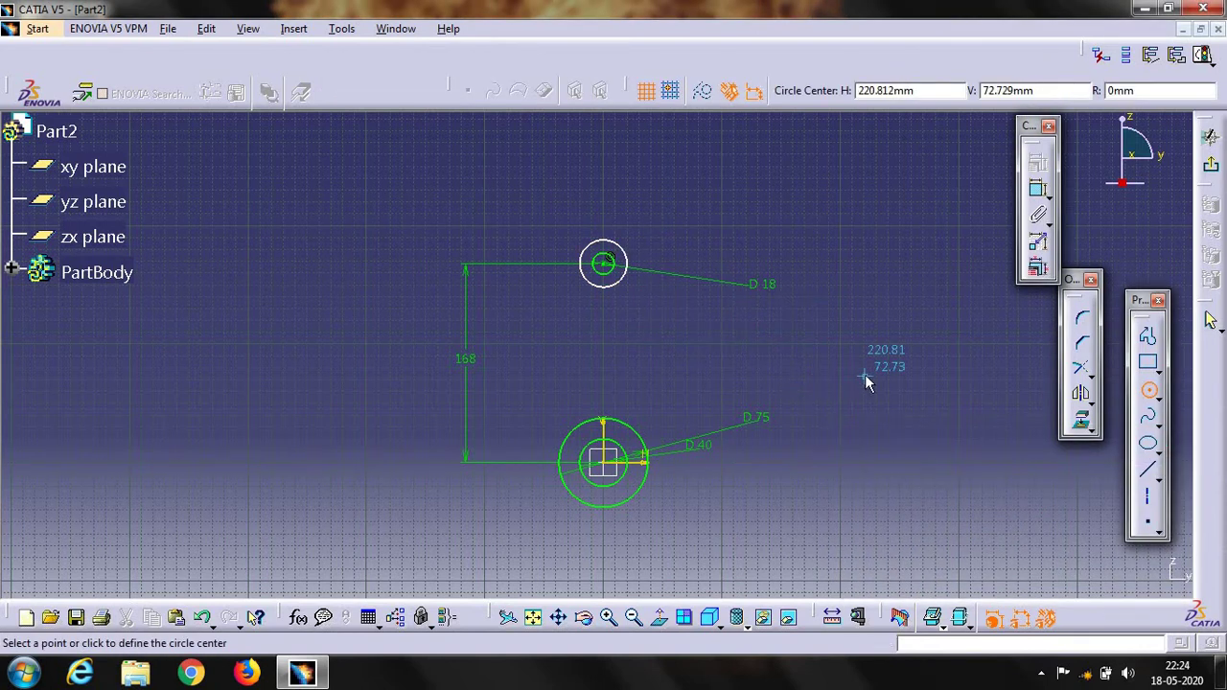
{"action": "left_click", "coordinate": [1147, 391]}
{"action": "left_click", "coordinate": [1210, 323]}
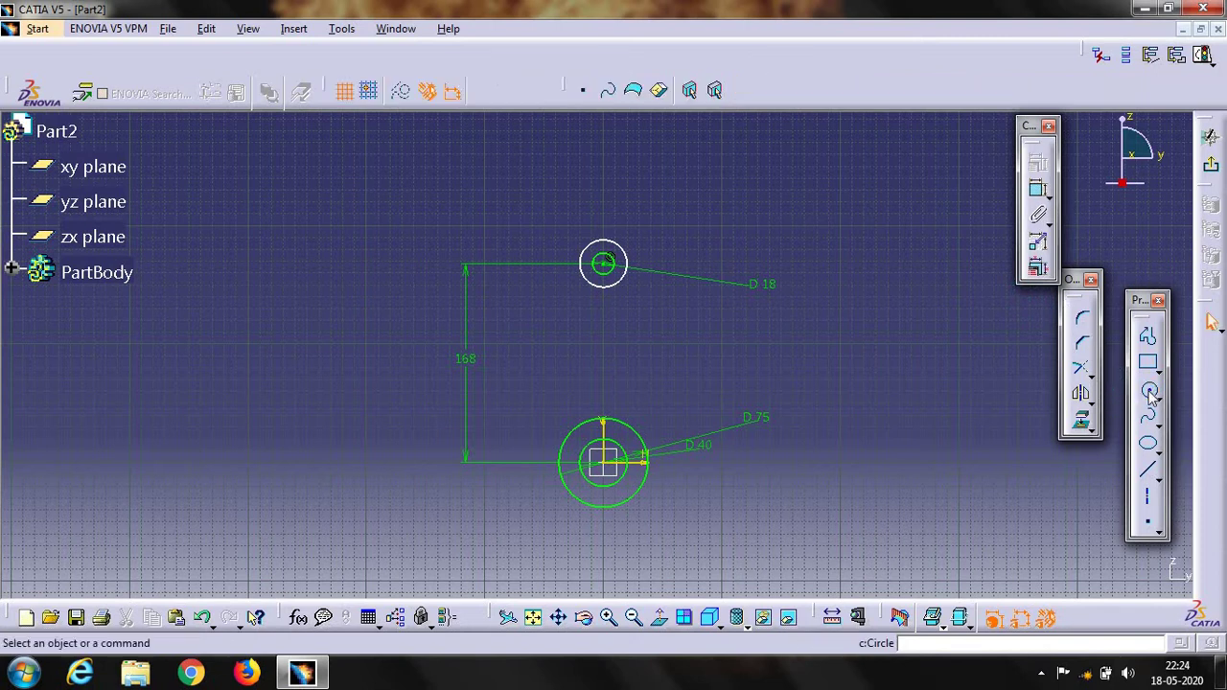
Draw a circle concentric with the 18 mm small-end circle and dimension it to 30 mm diameter.
{"action": "left_click", "coordinate": [609, 617]}
{"action": "left_click", "coordinate": [609, 617]}
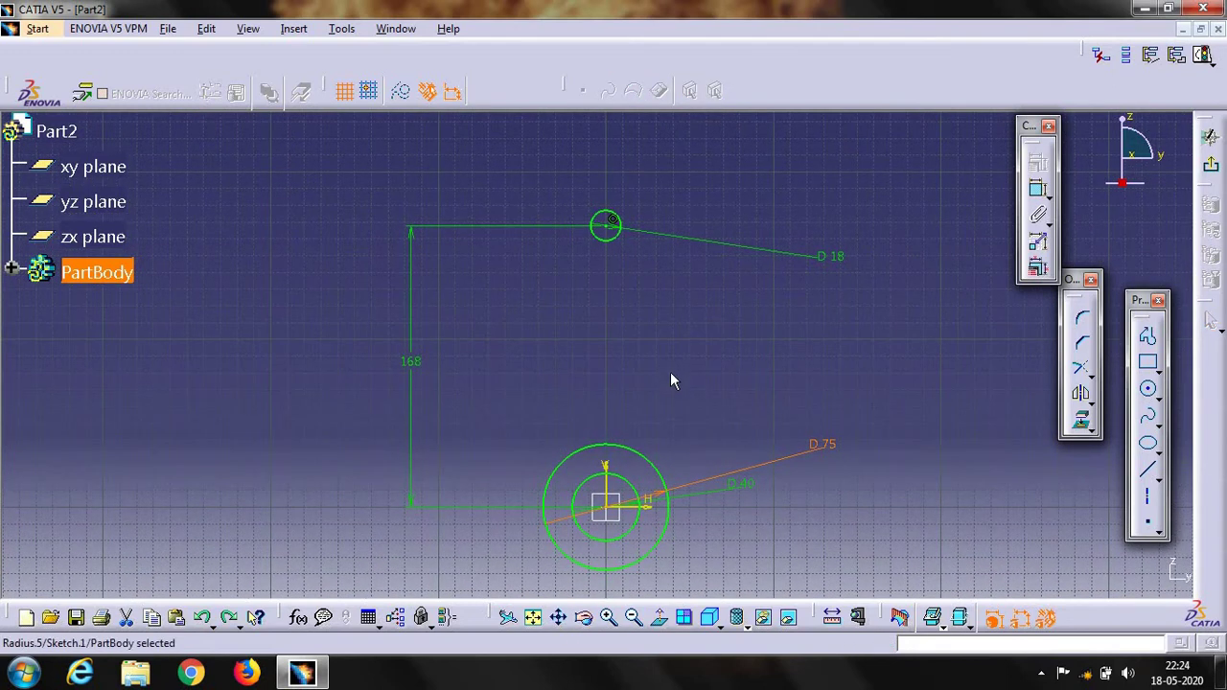
{"action": "left_click", "coordinate": [1147, 388]}
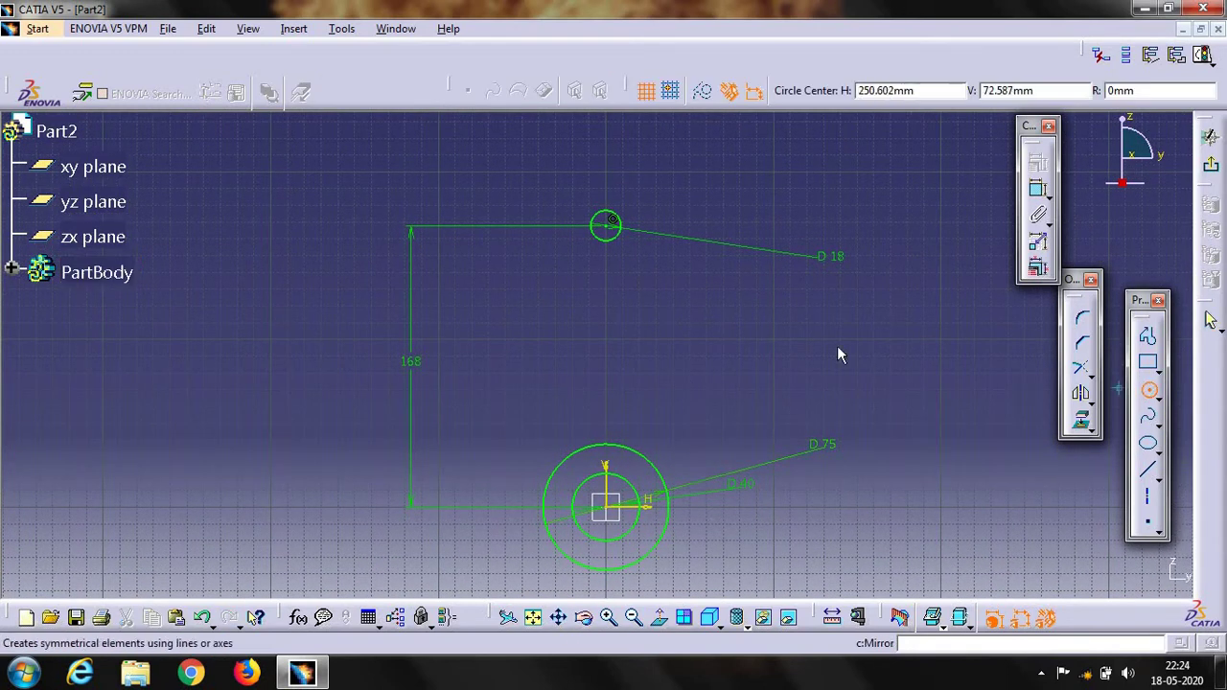
{"action": "left_click", "coordinate": [611, 225]}
{"action": "left_click", "coordinate": [646, 226]}
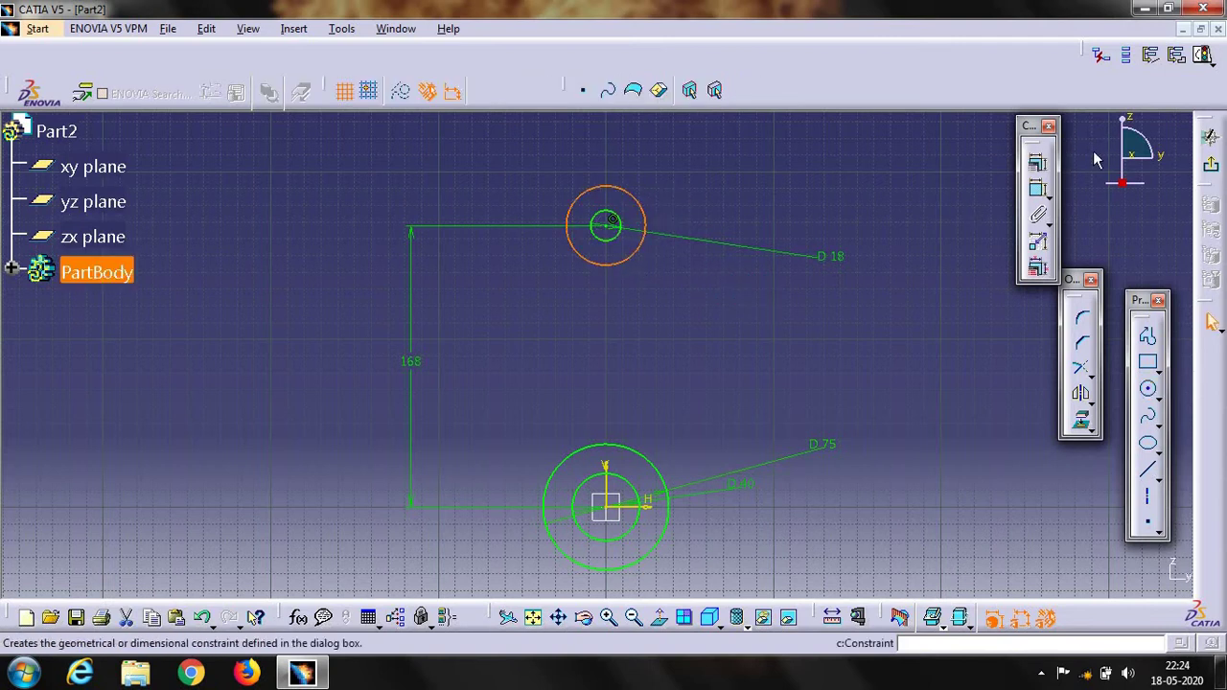
{"action": "left_click", "coordinate": [1036, 189]}
{"action": "left_click", "coordinate": [792, 316]}
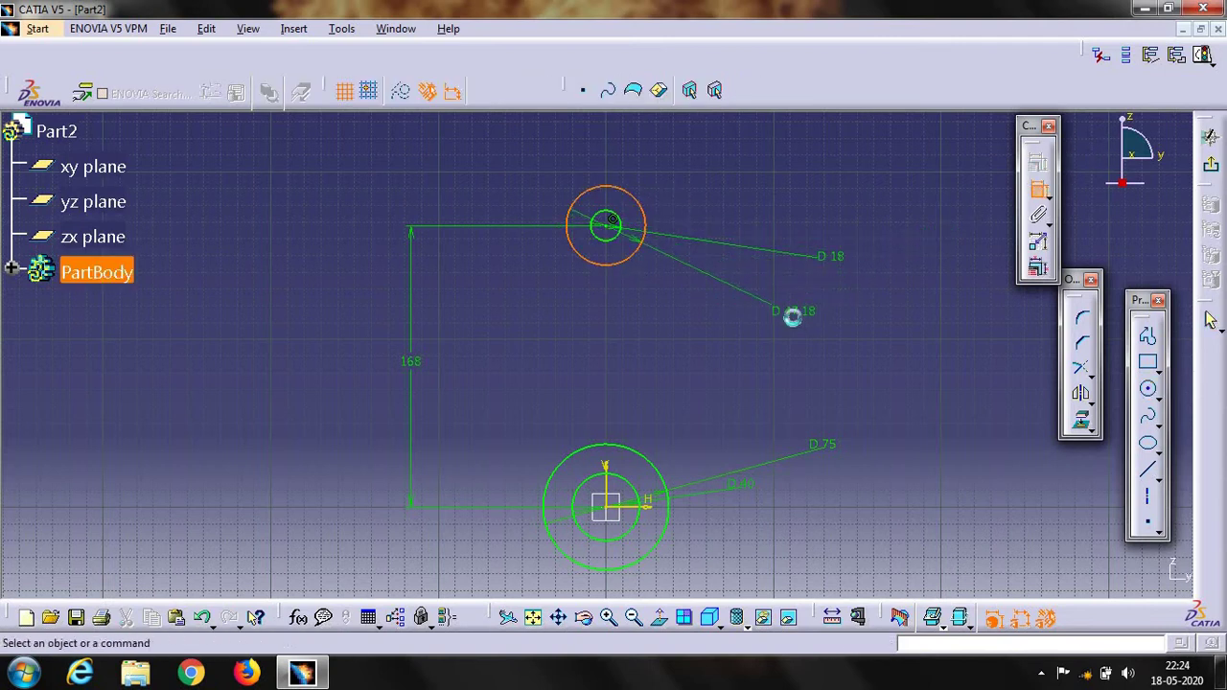
{"action": "double_click", "coordinate": [794, 325]}
{"action": "type", "text": "30"}
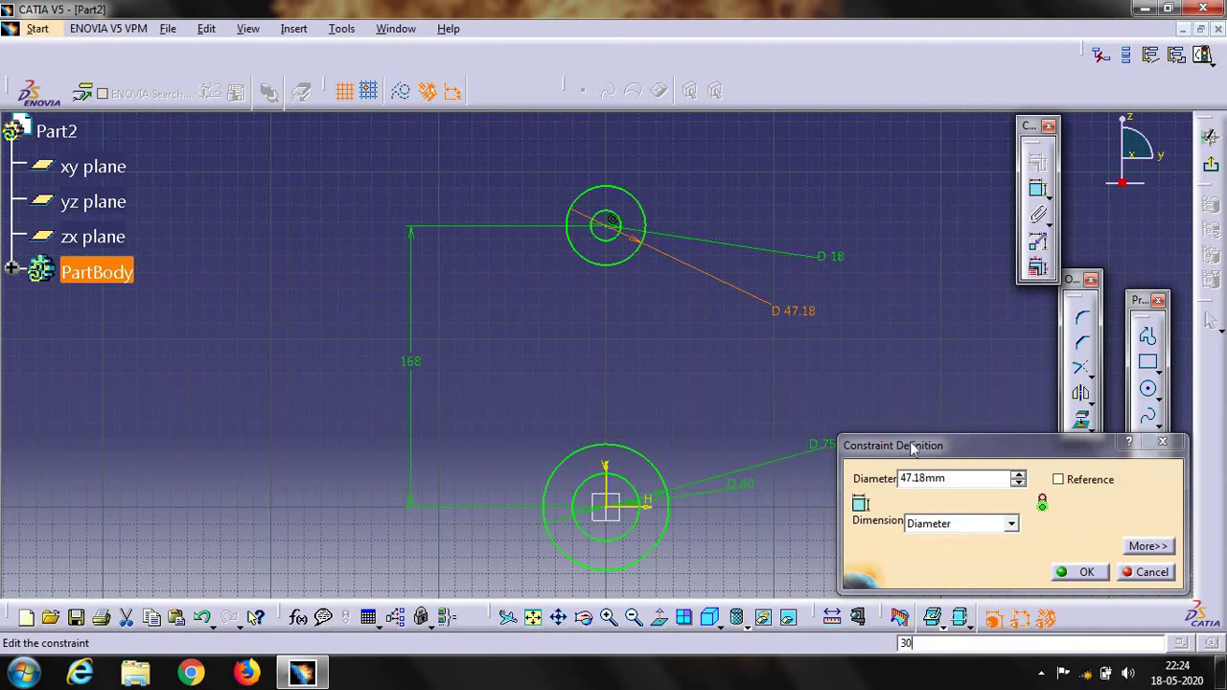
{"action": "left_click", "coordinate": [954, 479]}
{"action": "key", "text": "BackSpace"}
{"action": "type", "text": "30"}
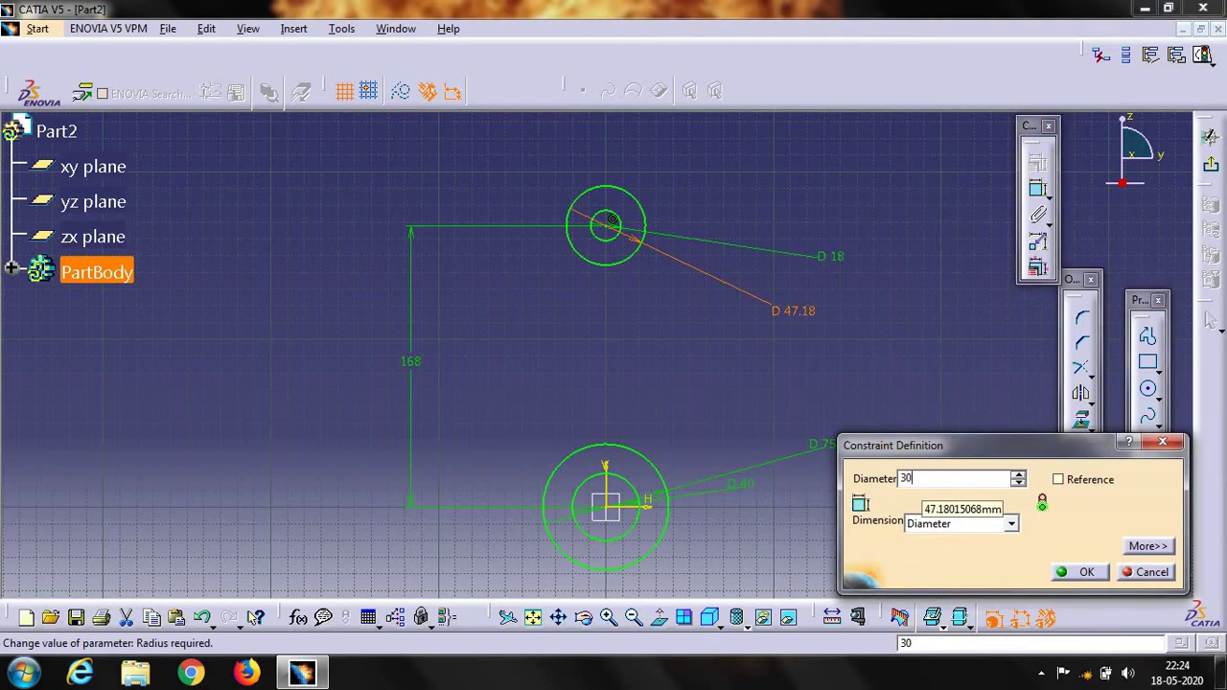
{"action": "key", "text": "Return"}
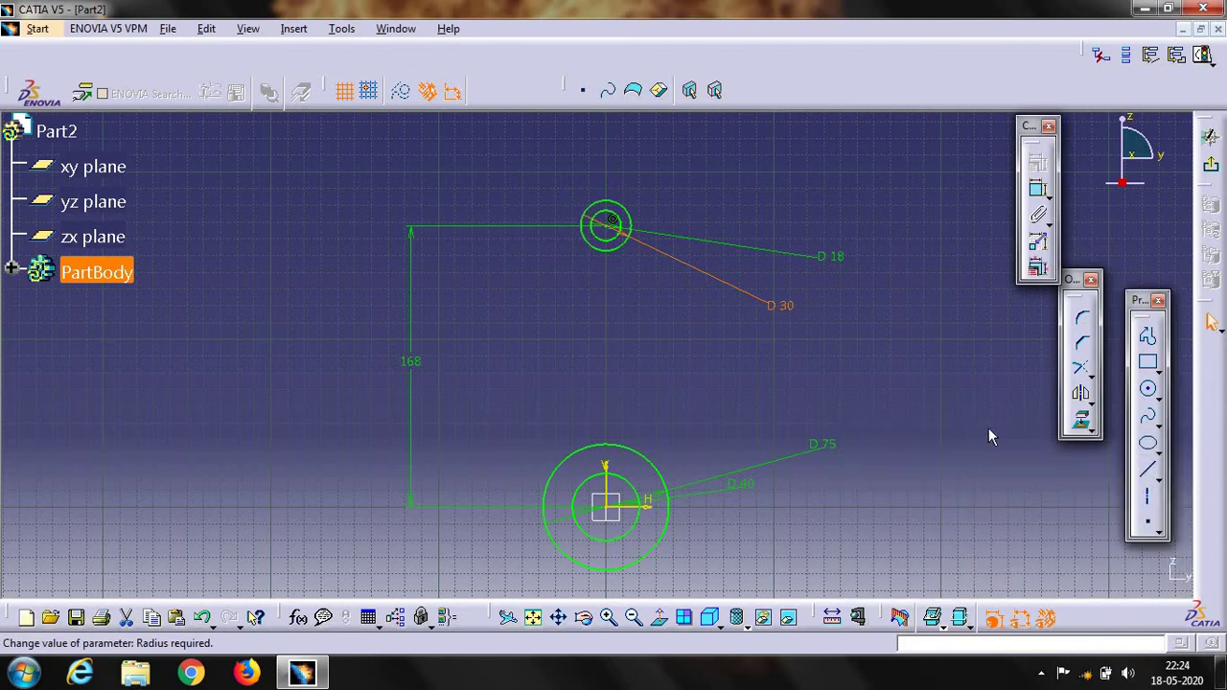
{"action": "left_click", "coordinate": [969, 379]}
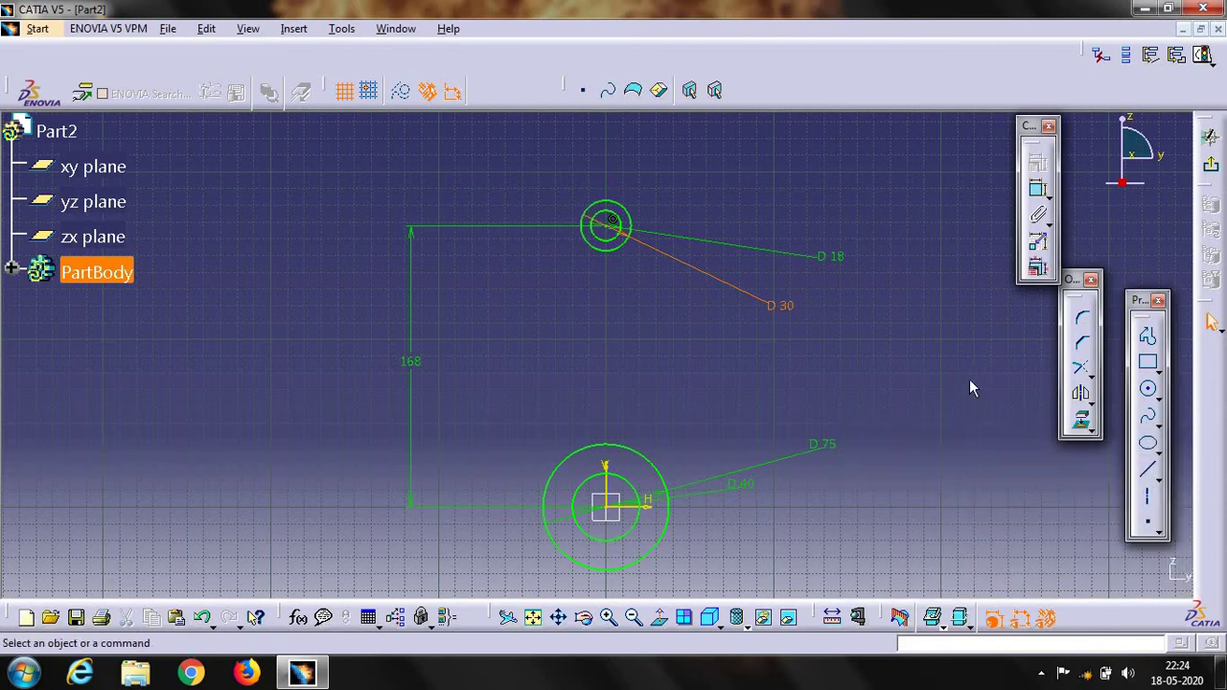
Draw a bi-tangent line from the 30 mm small-end circle to the big-end circle.
{"action": "left_click", "coordinate": [1153, 474]}
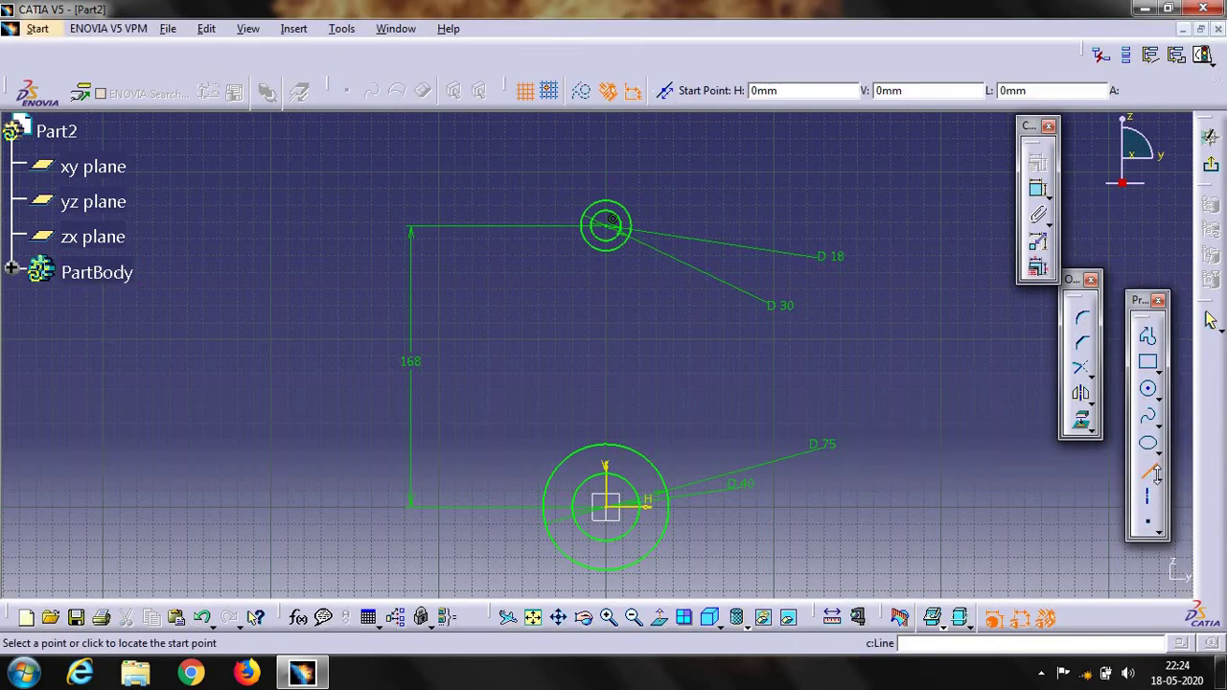
{"action": "left_click", "coordinate": [1156, 475]}
{"action": "left_click", "coordinate": [1160, 493]}
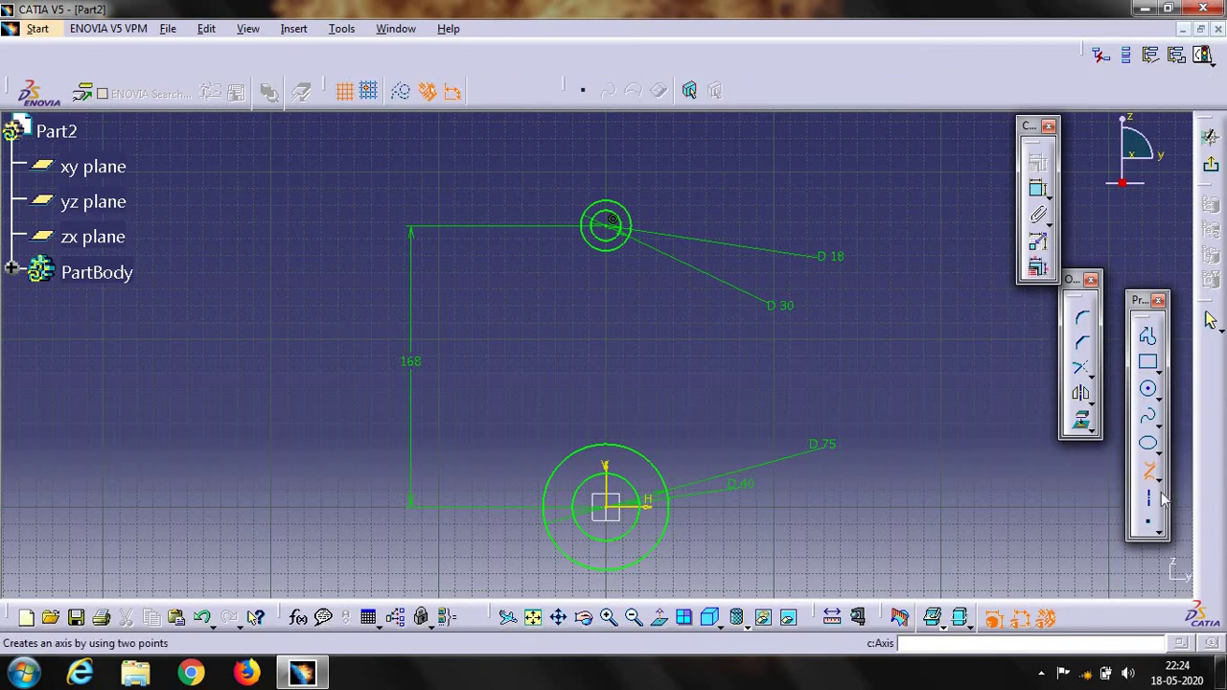
{"action": "left_click", "coordinate": [603, 230]}
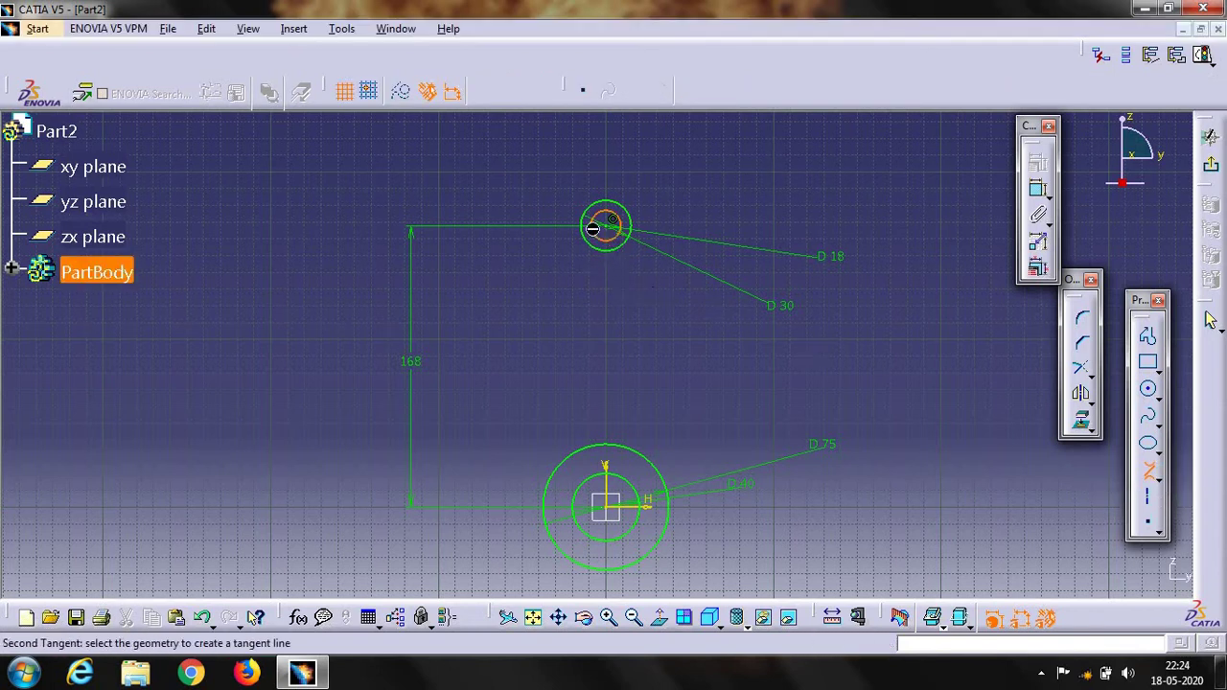
{"action": "left_click", "coordinate": [572, 496]}
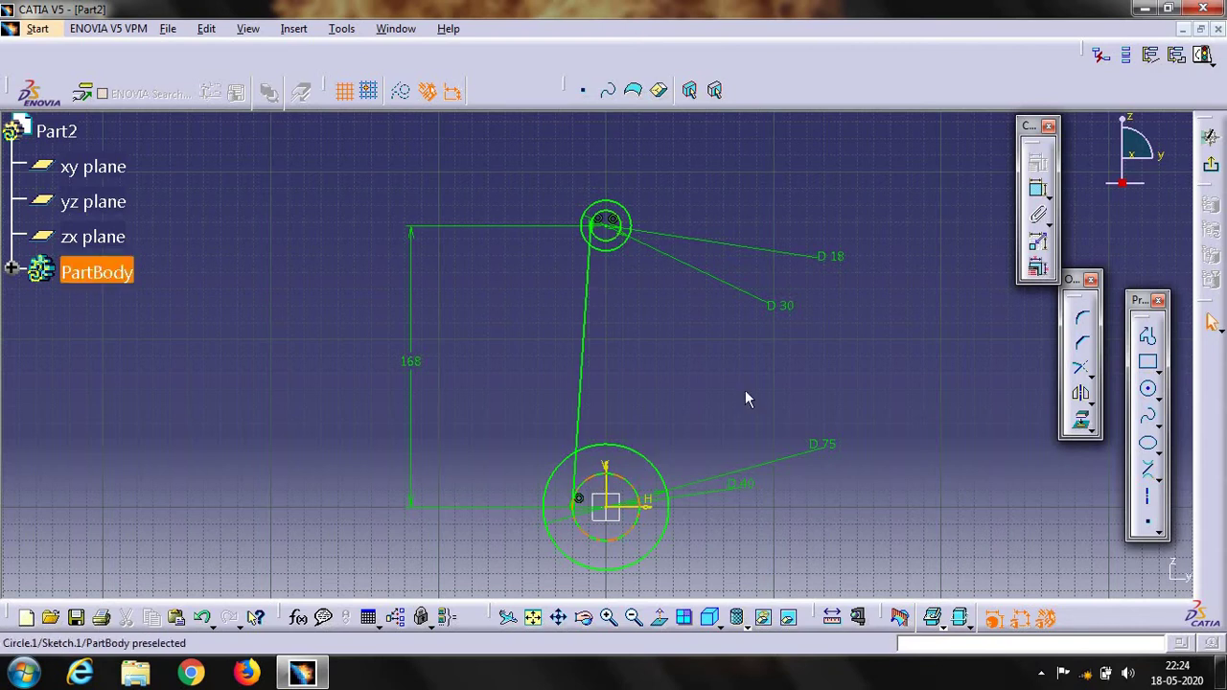
Mirror the tangent line about the vertical V axis to form the other shank side.
{"action": "left_click", "coordinate": [579, 397]}
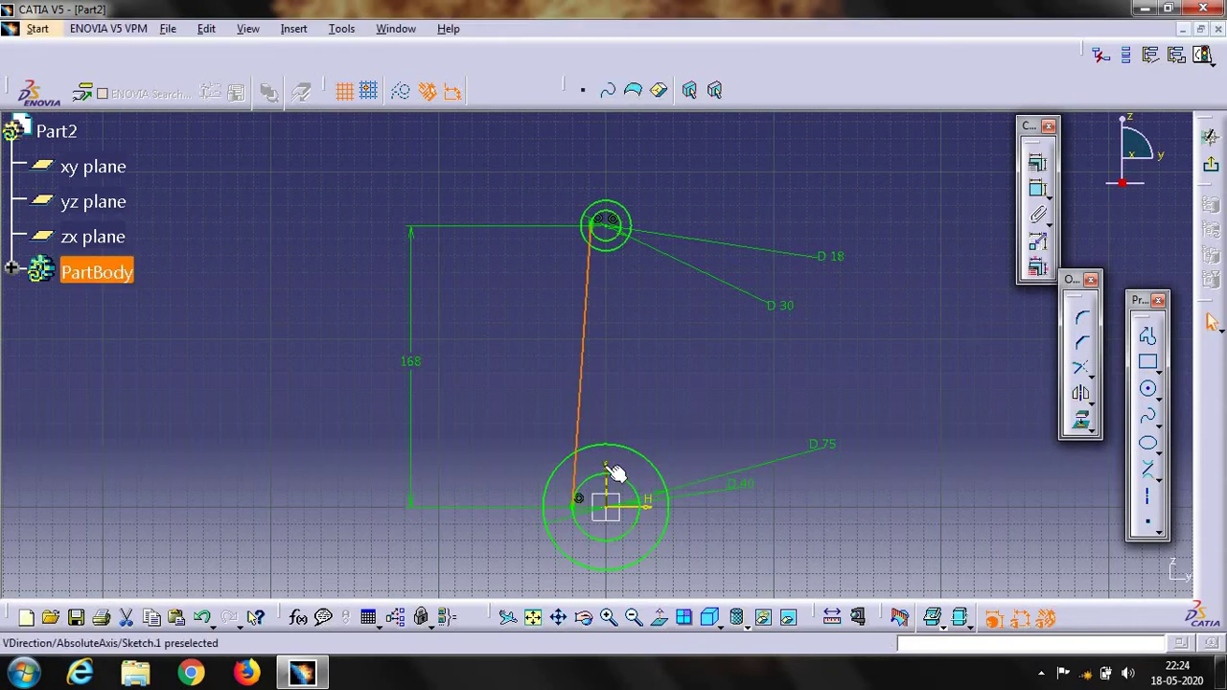
{"action": "left_click", "coordinate": [613, 472]}
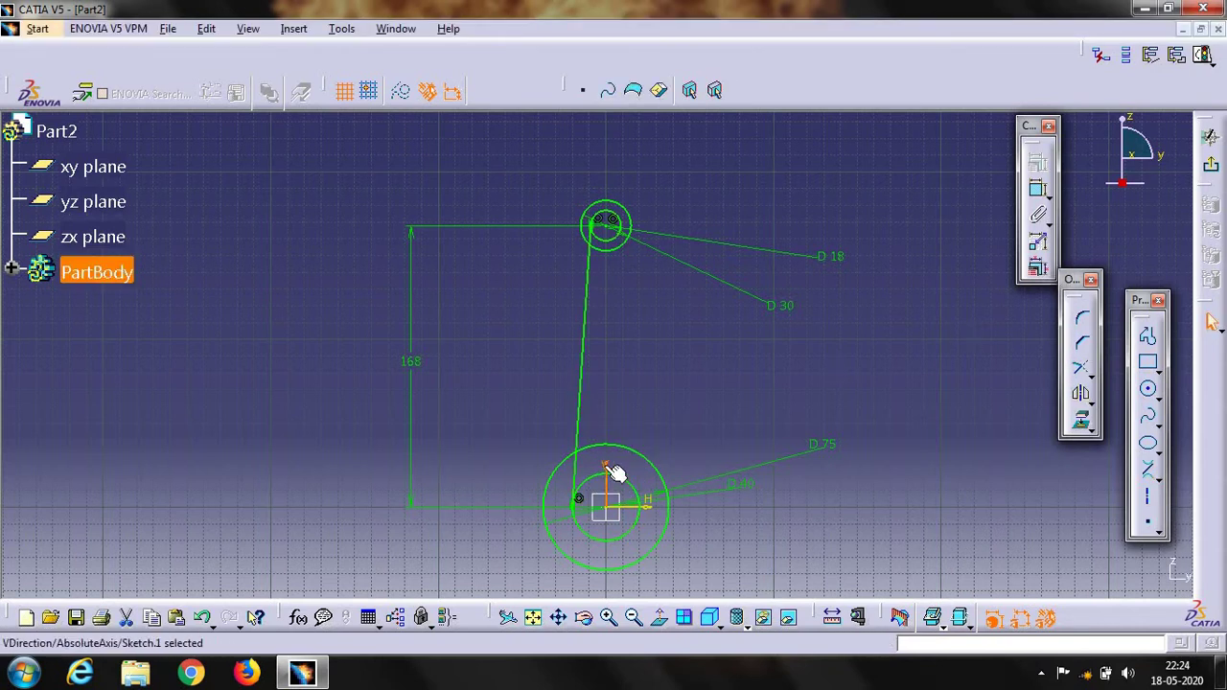
{"action": "left_click", "coordinate": [582, 398]}
{"action": "left_click", "coordinate": [1076, 395]}
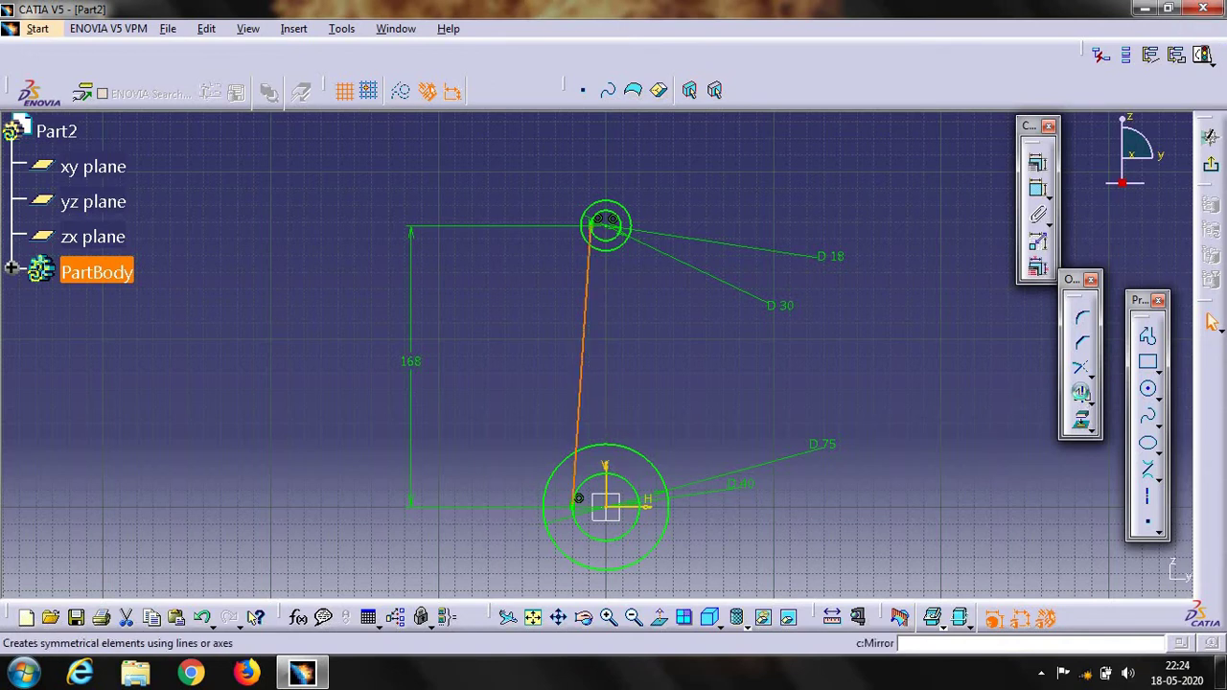
{"action": "left_click", "coordinate": [613, 479]}
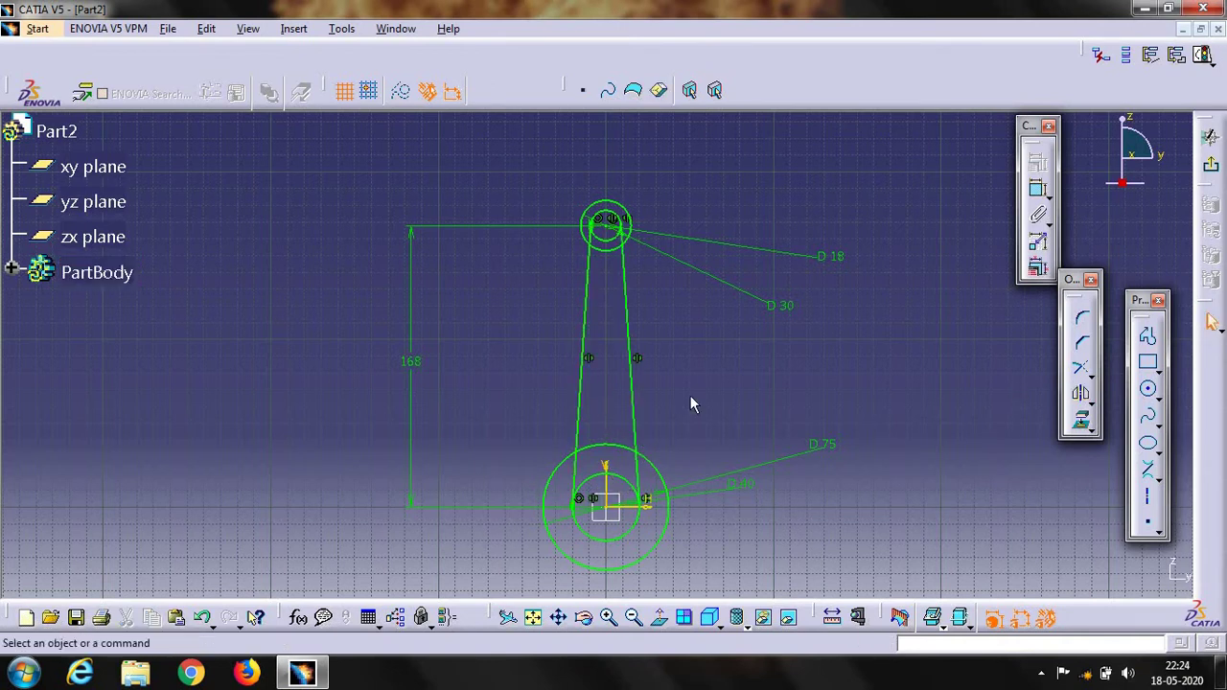
{"action": "left_click", "coordinate": [1082, 318]}
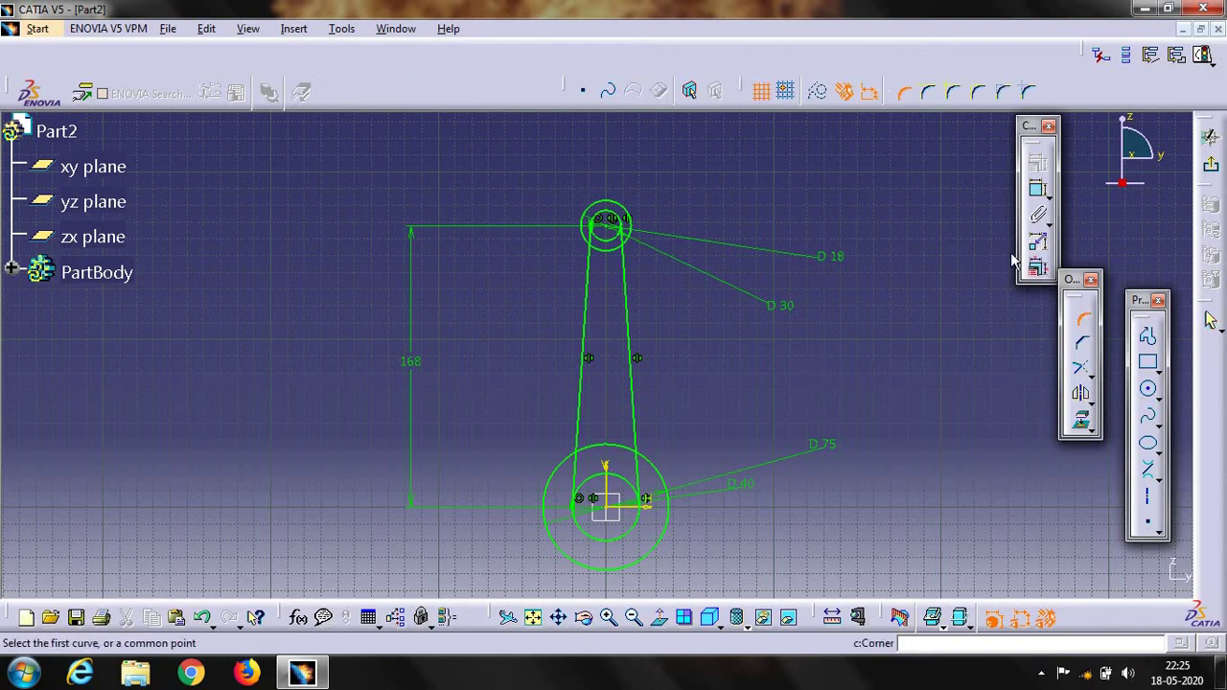
Add untrimmed corner fillets between each shank line and the 75 mm big-end circle.
{"action": "left_click", "coordinate": [955, 92]}
{"action": "left_click", "coordinate": [579, 437]}
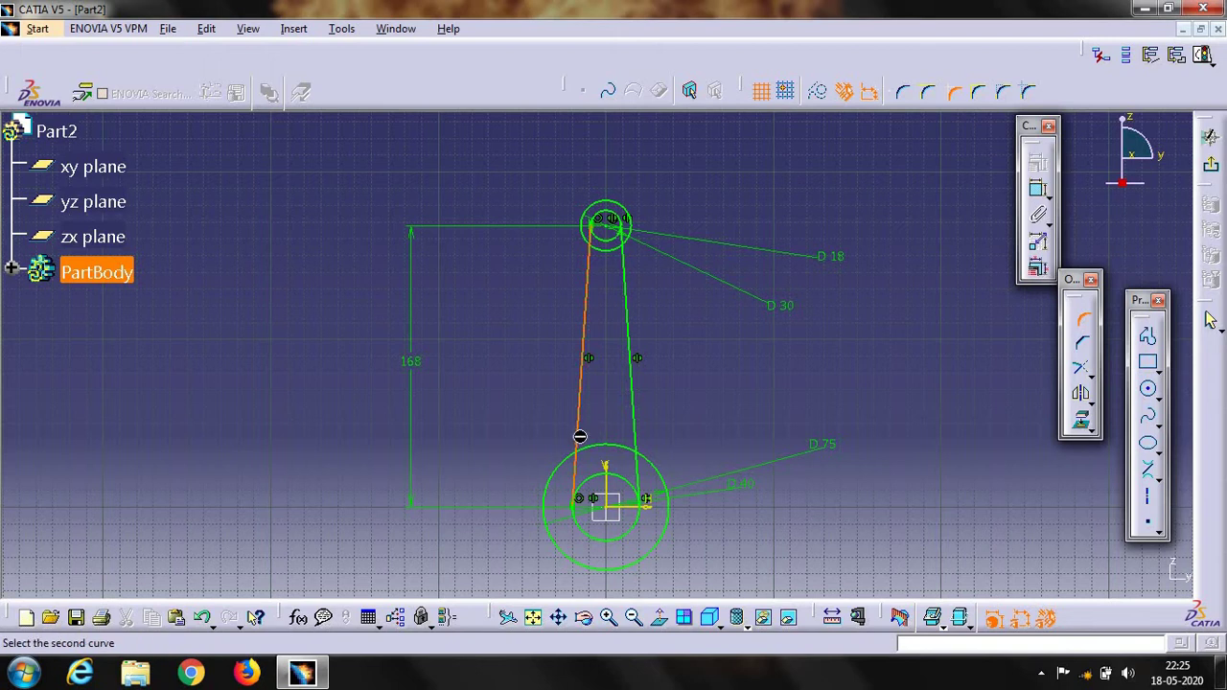
{"action": "left_click", "coordinate": [567, 469]}
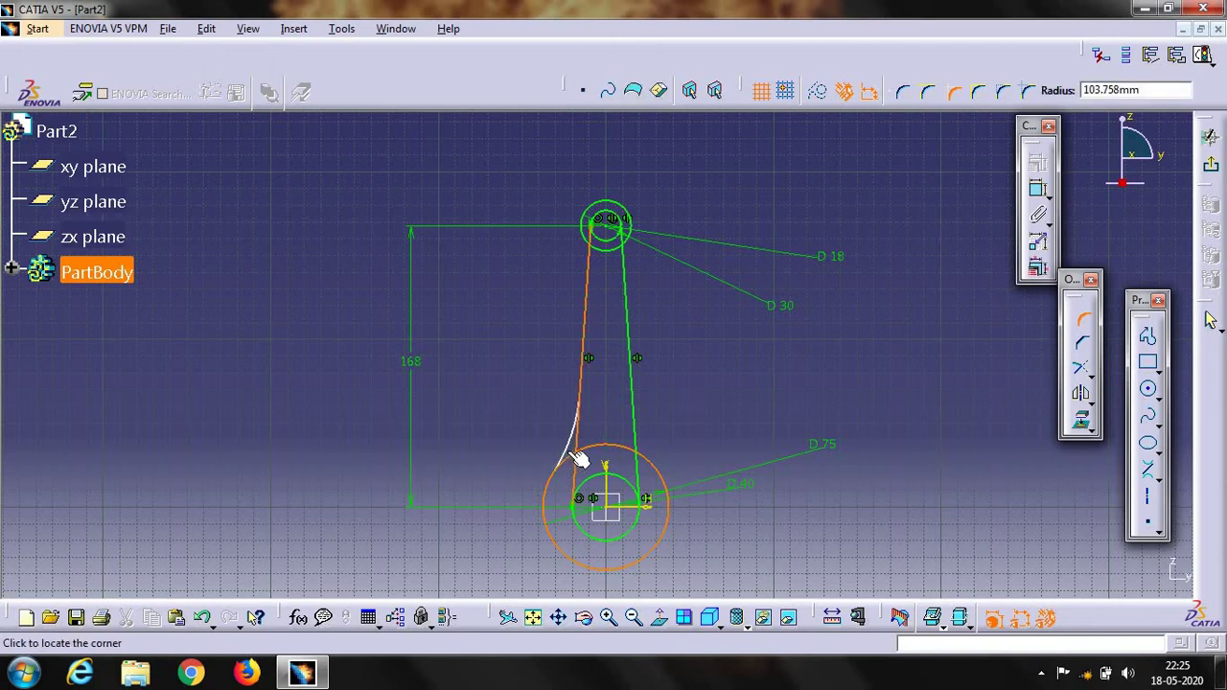
{"action": "left_click", "coordinate": [593, 452]}
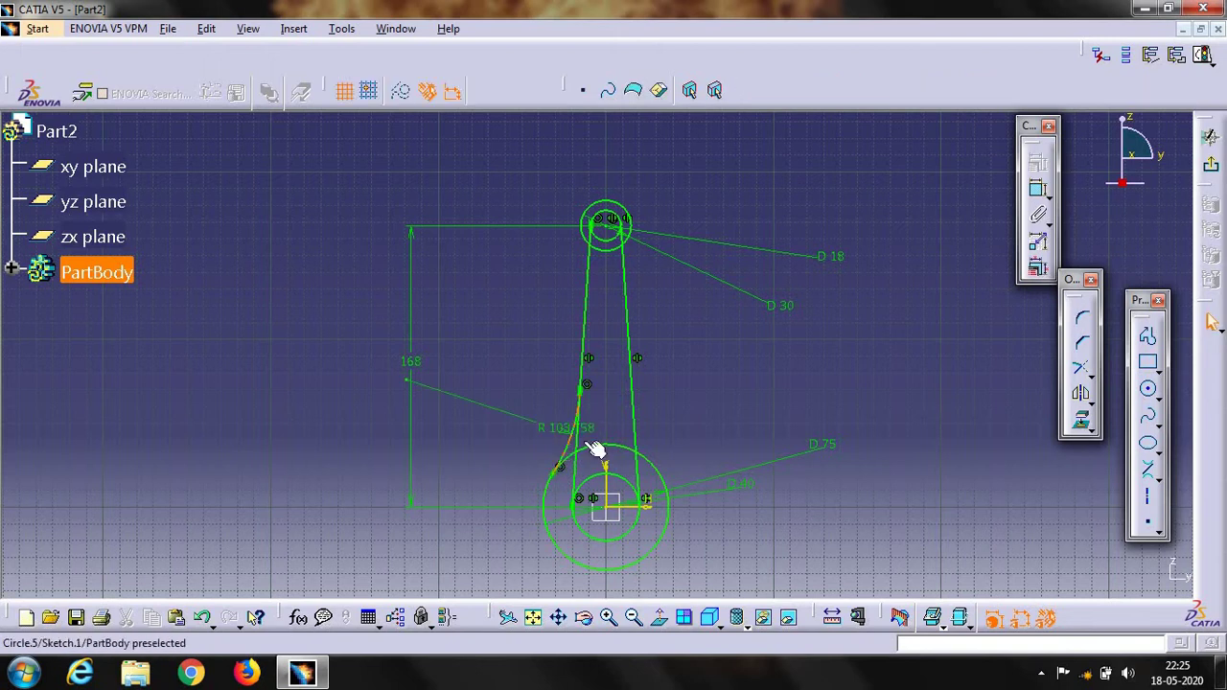
{"action": "left_click", "coordinate": [1081, 320]}
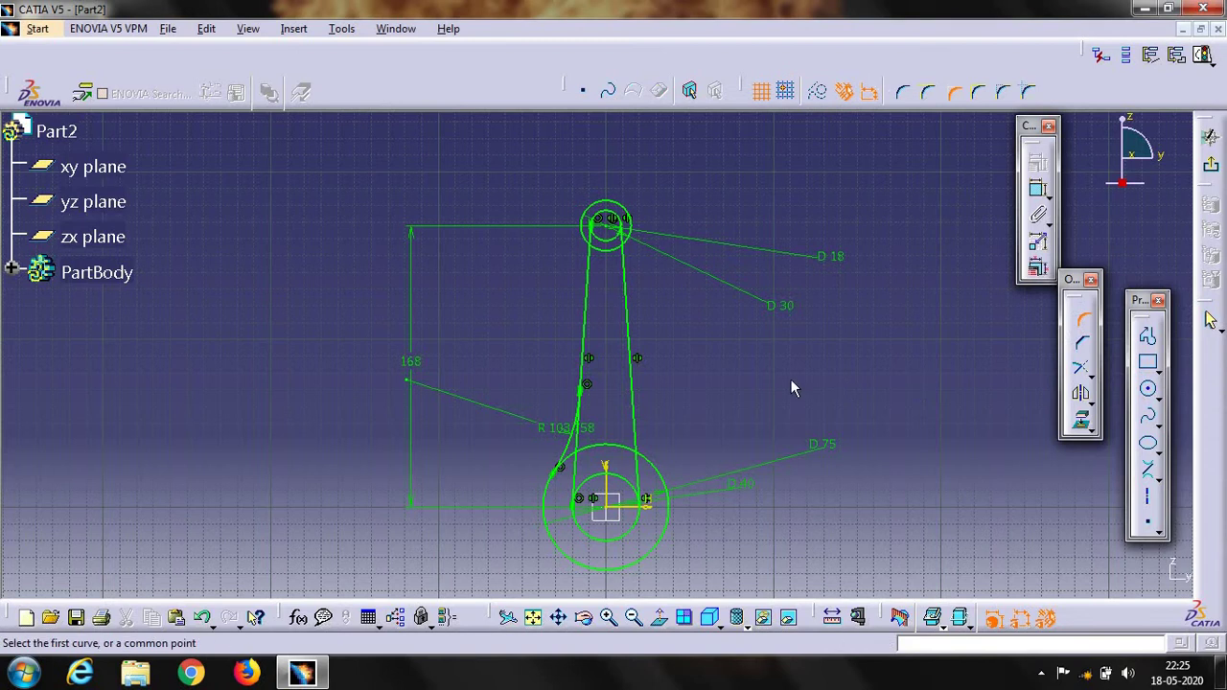
{"action": "left_click", "coordinate": [634, 427]}
{"action": "left_click", "coordinate": [656, 466]}
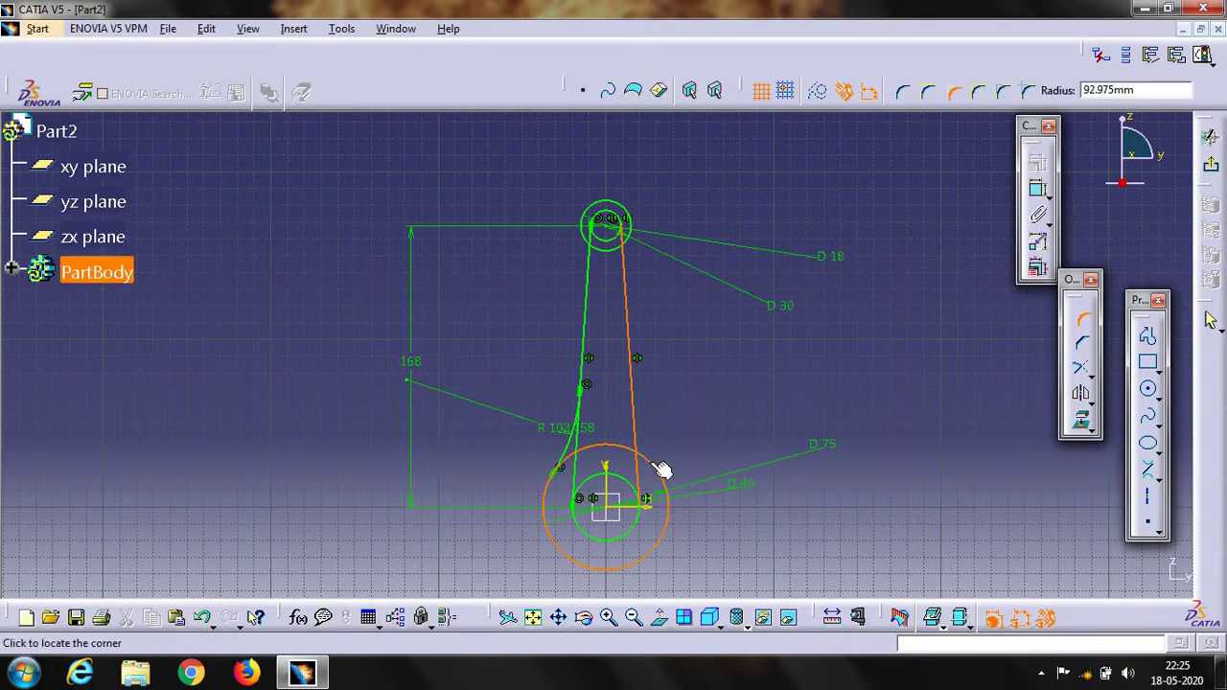
{"action": "left_click", "coordinate": [649, 451]}
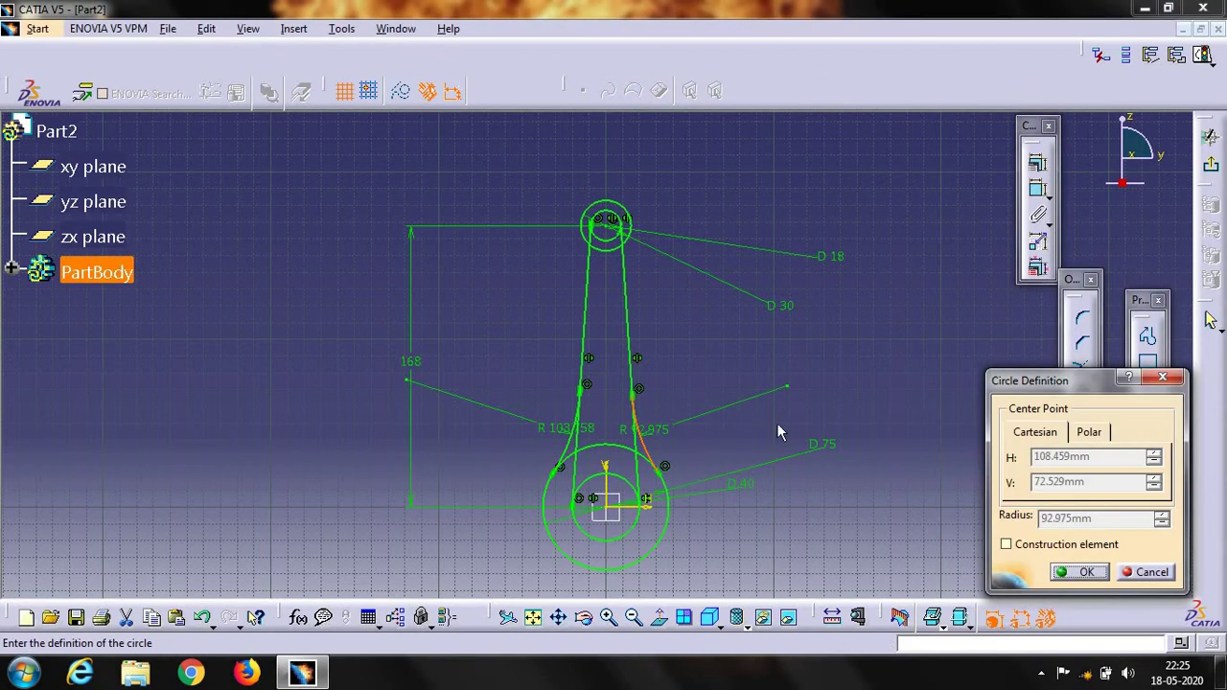
{"action": "left_click", "coordinate": [1164, 380]}
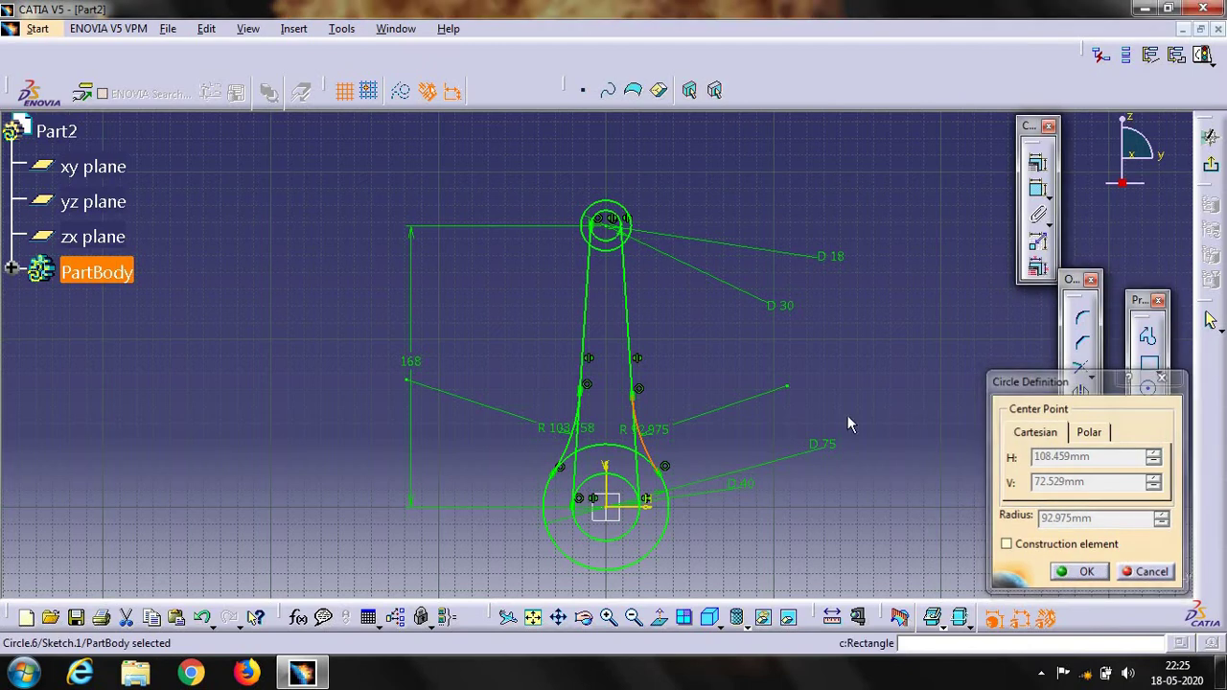
Set both big-end fillet radii to 45 mm.
{"action": "double_click", "coordinate": [663, 437]}
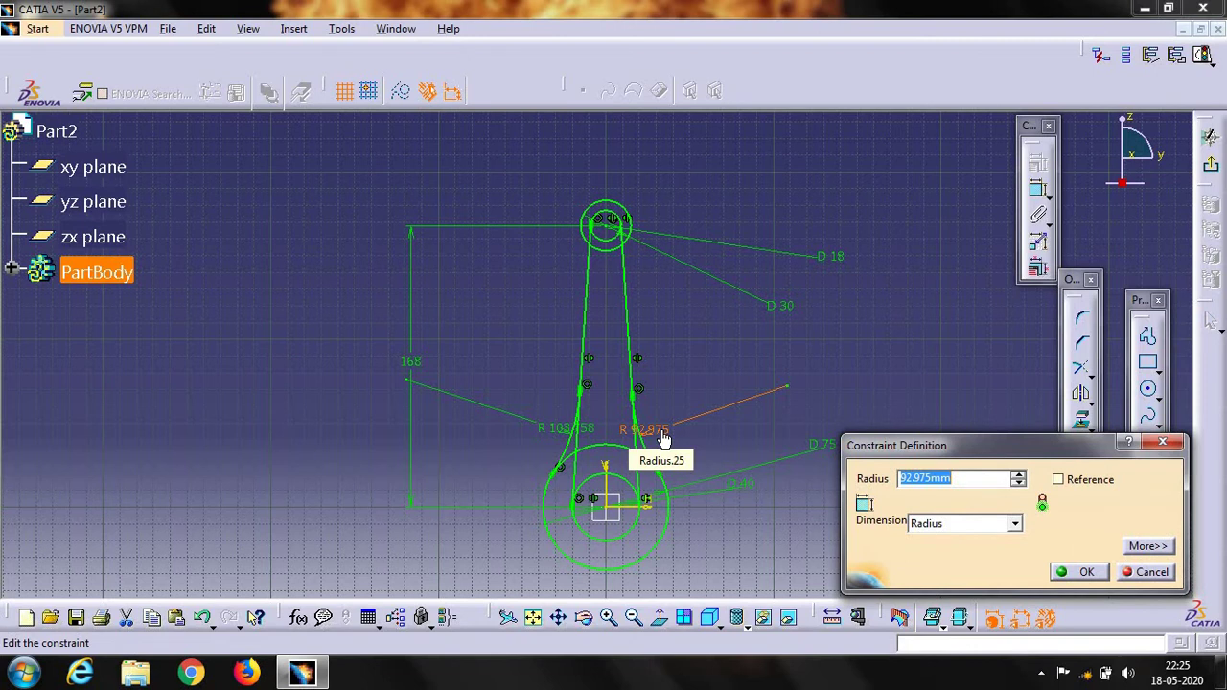
{"action": "type", "text": "45"}
{"action": "key", "text": "Return"}
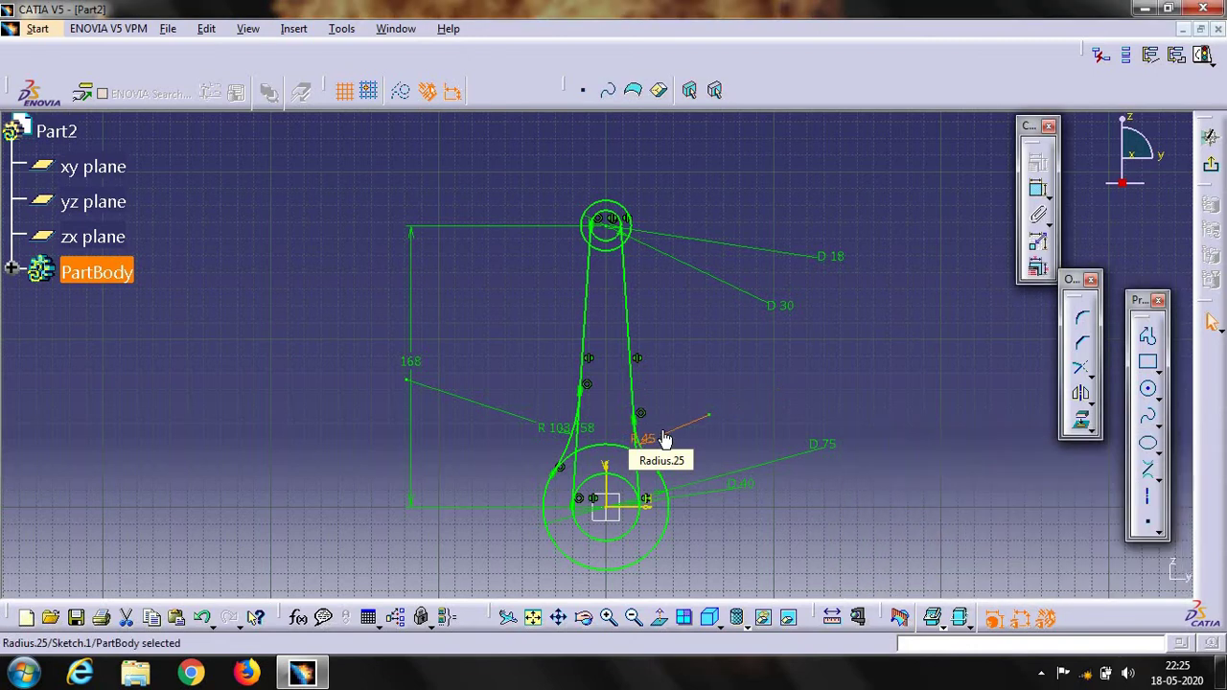
{"action": "double_click", "coordinate": [563, 432]}
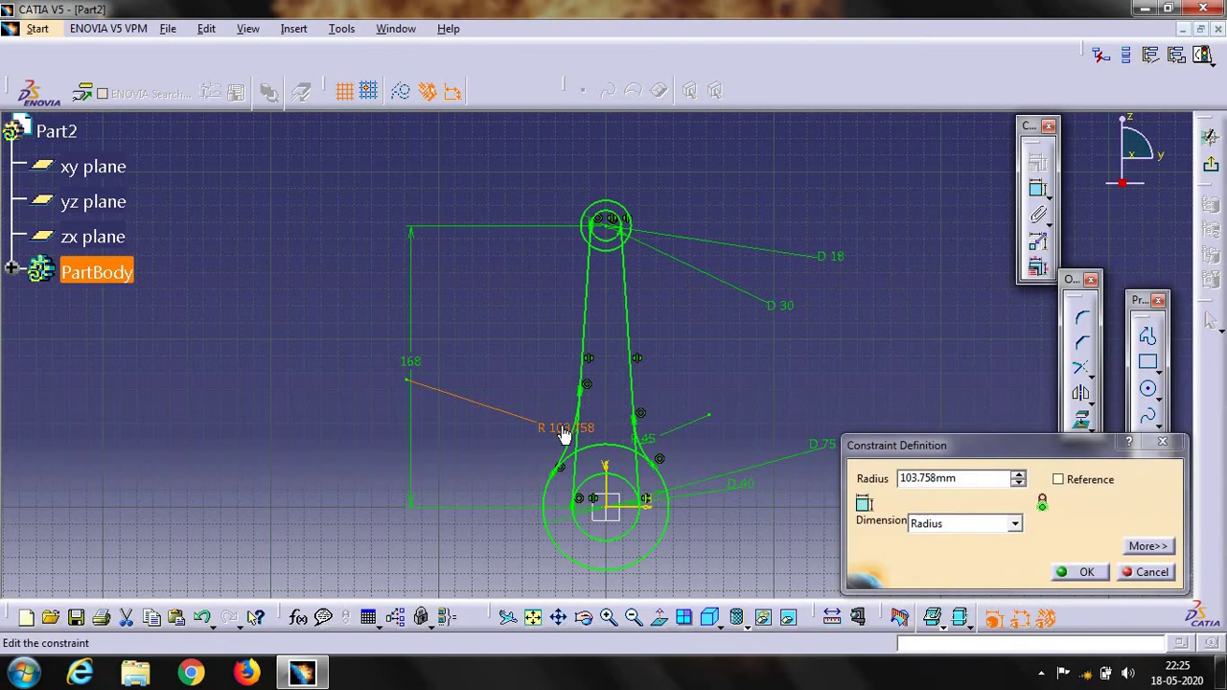
{"action": "left_click", "coordinate": [963, 477]}
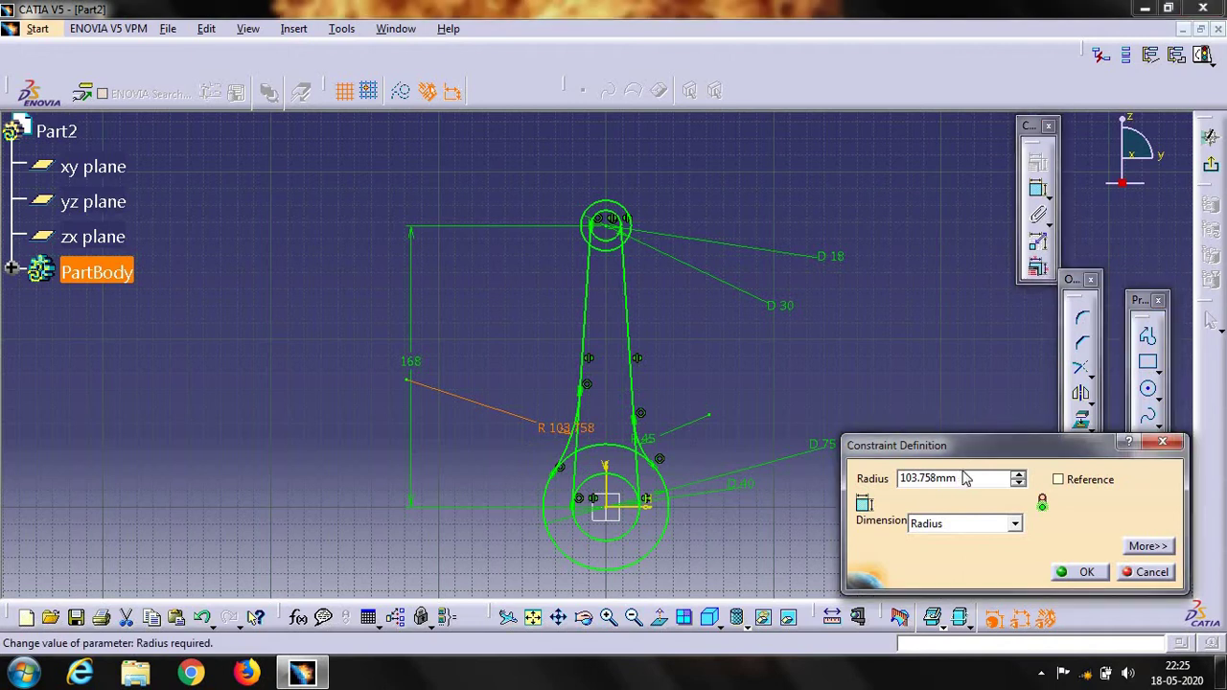
{"action": "key", "text": "BackSpace"}
{"action": "type", "text": "45"}
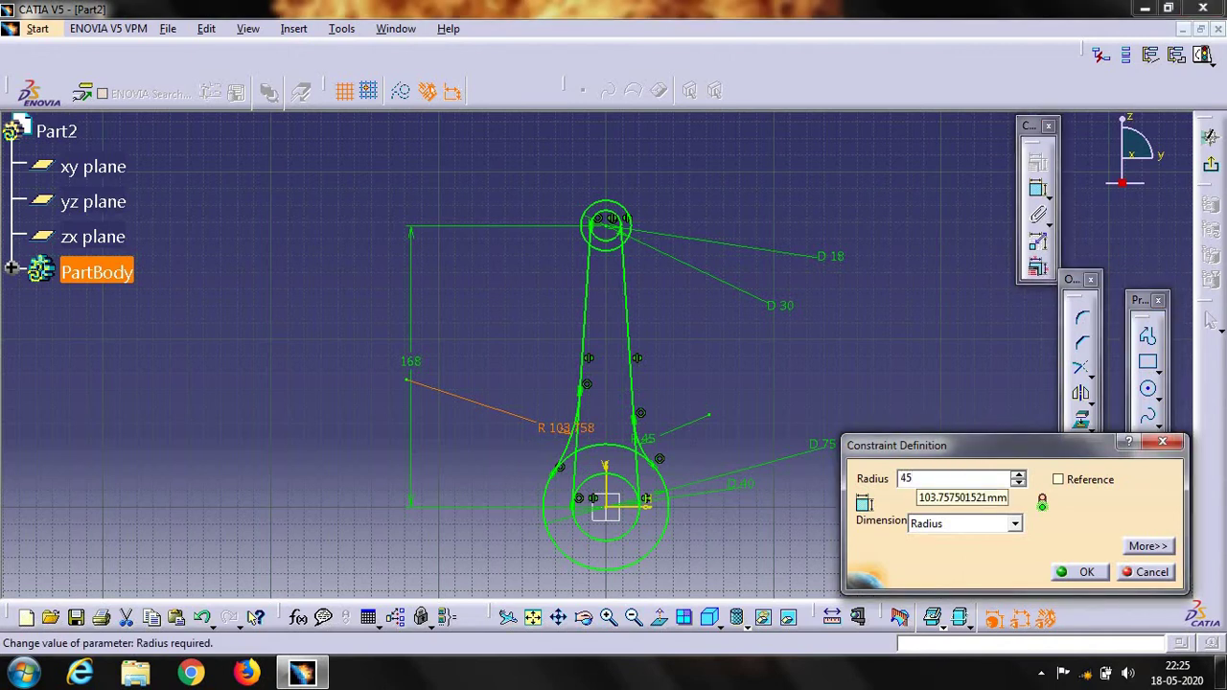
{"action": "key", "text": "Return"}
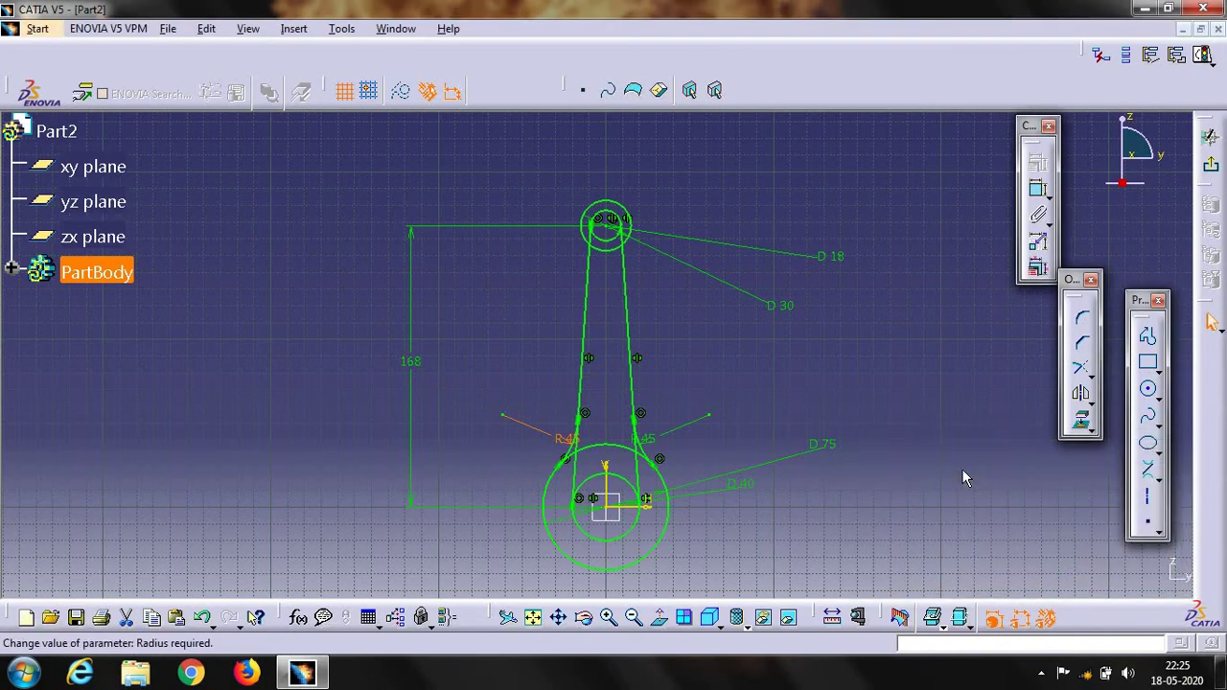
Add corner fillets between each shank line and the small-end circle.
{"action": "left_click", "coordinate": [1082, 322]}
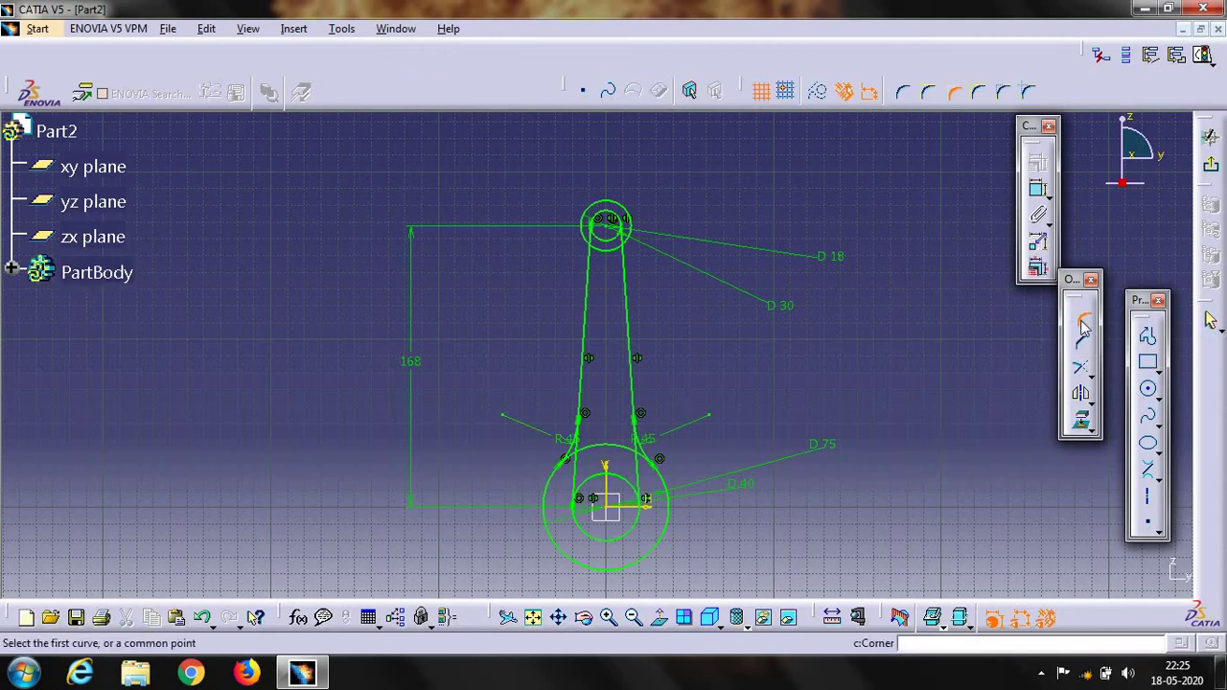
{"action": "left_click", "coordinate": [584, 245]}
{"action": "left_click", "coordinate": [588, 241]}
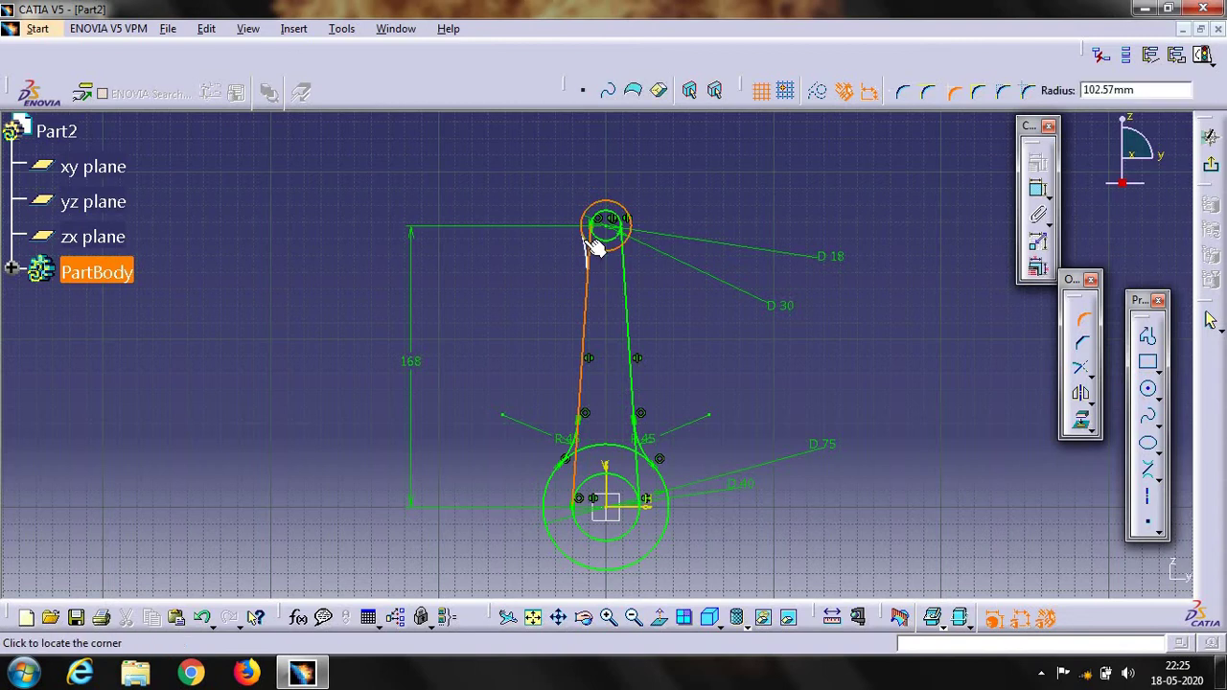
{"action": "left_click", "coordinate": [595, 252]}
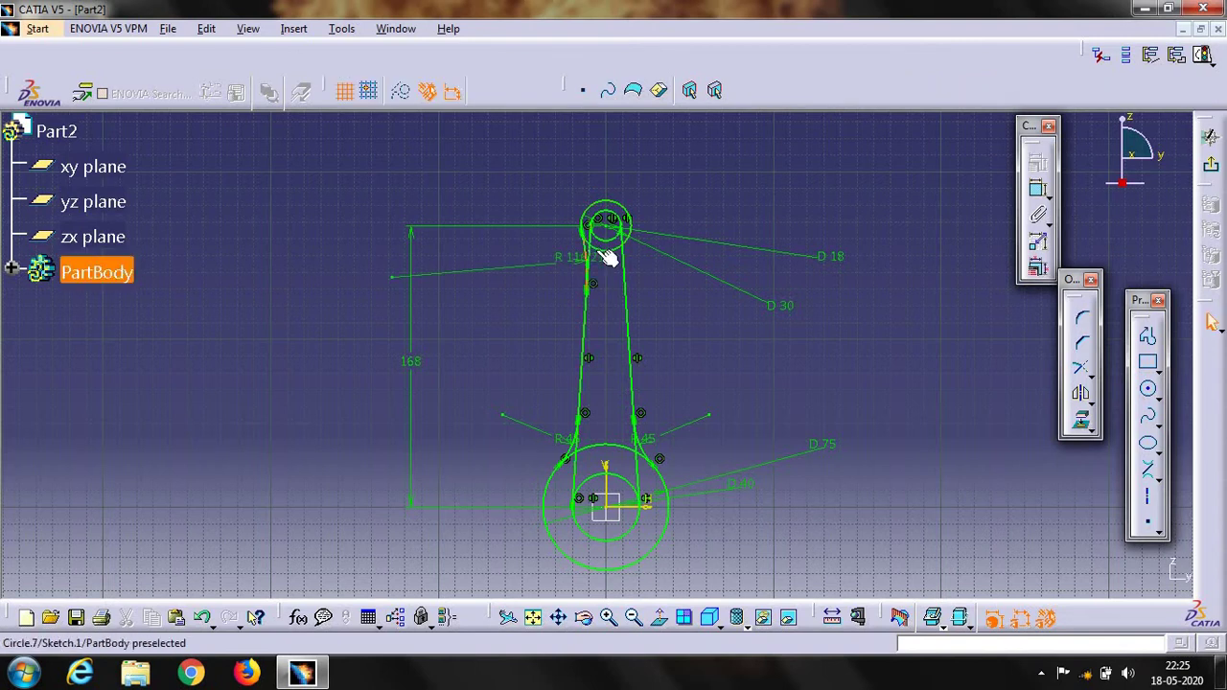
{"action": "left_click", "coordinate": [1082, 319]}
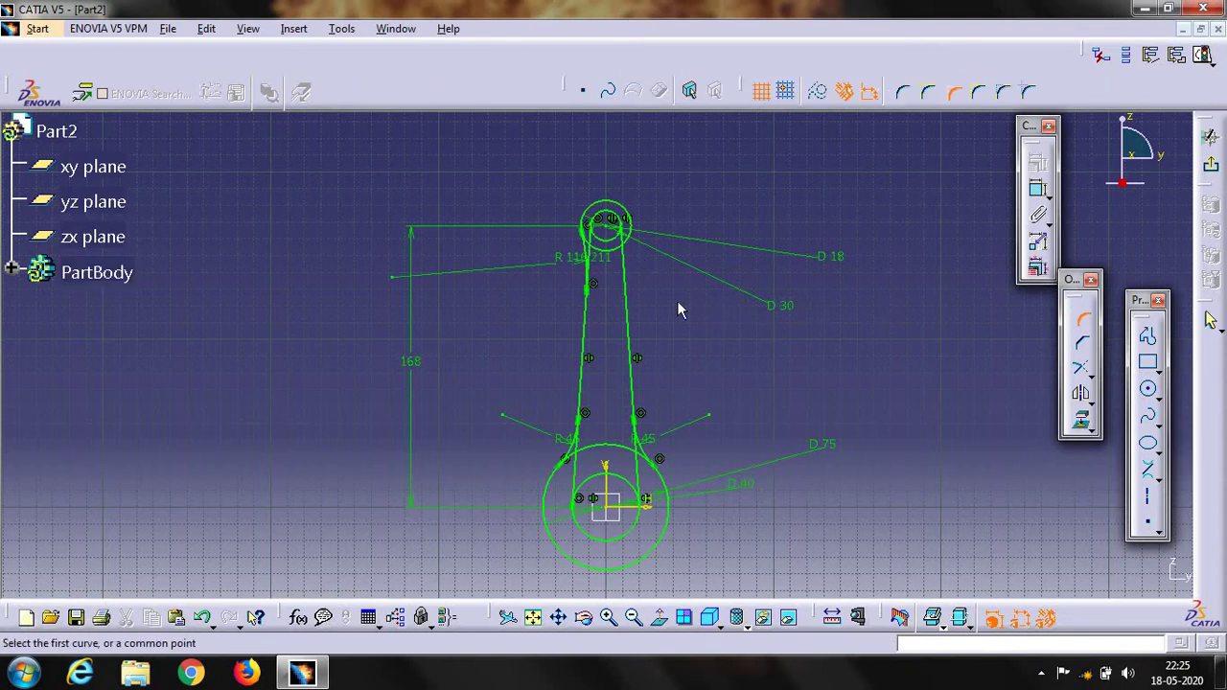
{"action": "left_click", "coordinate": [630, 270]}
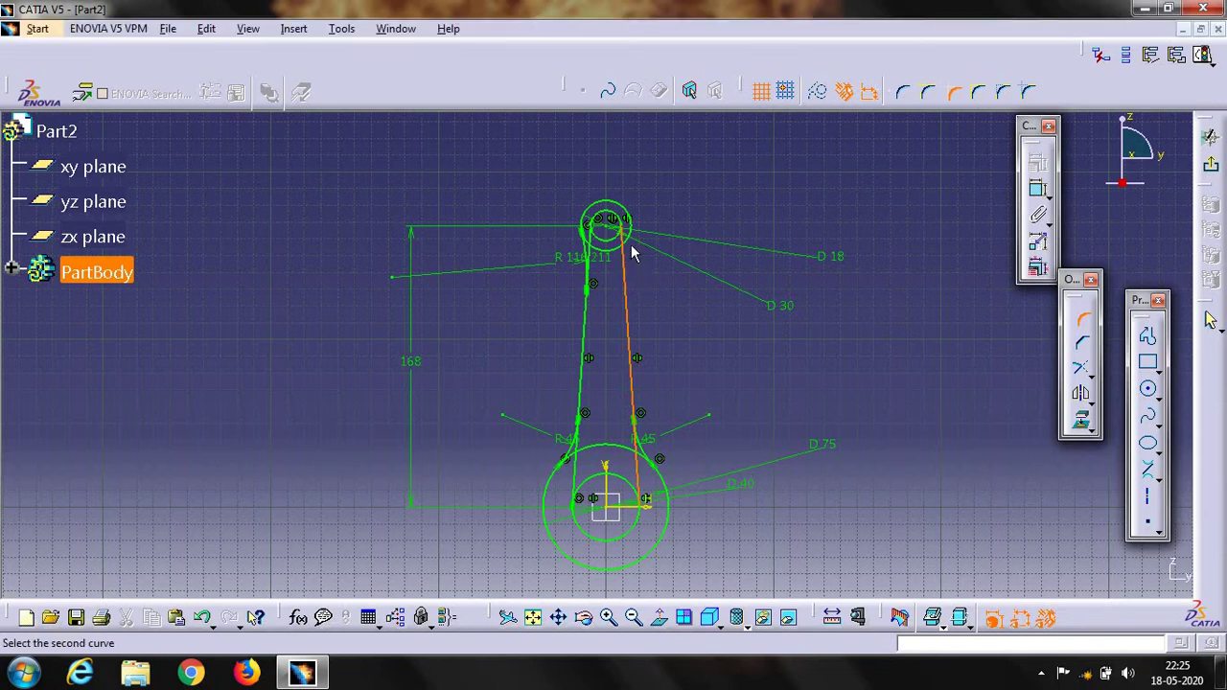
{"action": "left_click", "coordinate": [628, 238]}
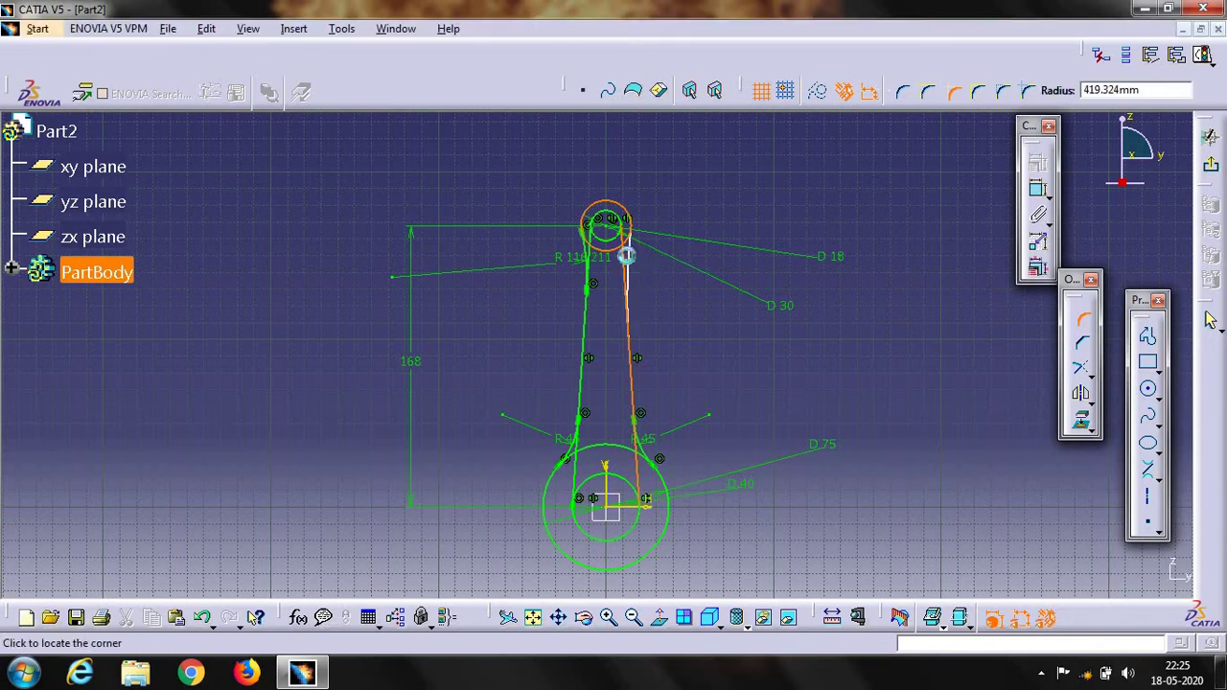
{"action": "left_click", "coordinate": [625, 255]}
Set both small-end fillet radii to 35 mm.
{"action": "double_click", "coordinate": [648, 293]}
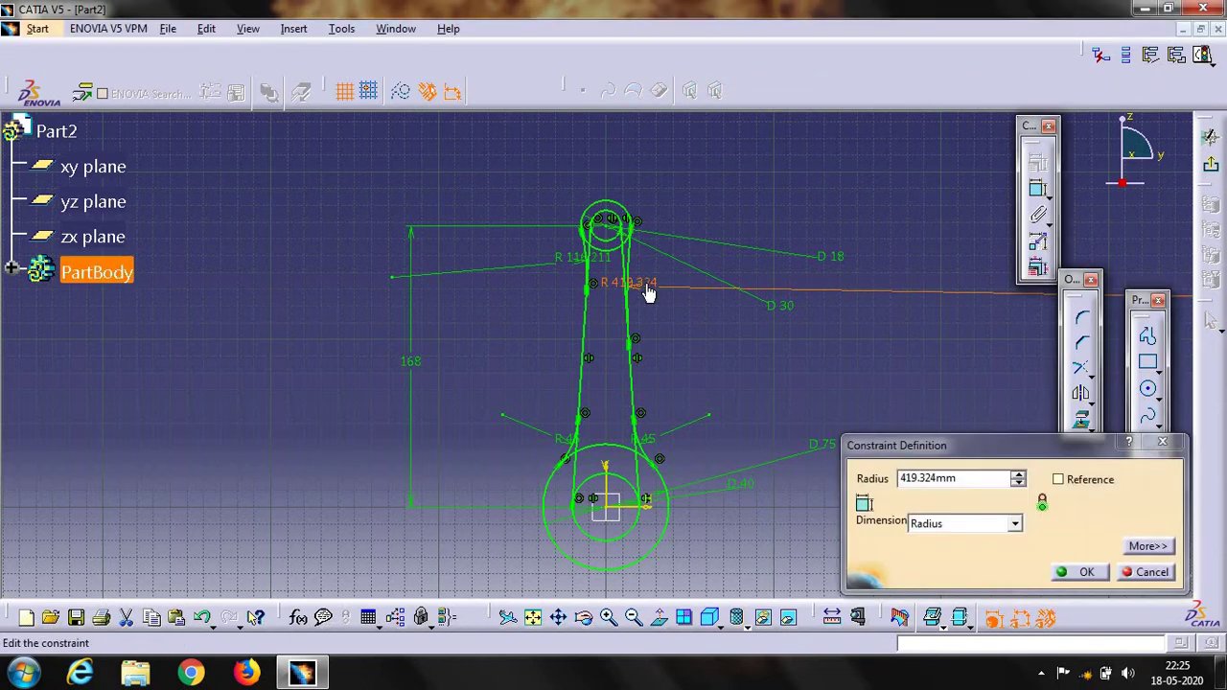
{"action": "left_click", "coordinate": [971, 479]}
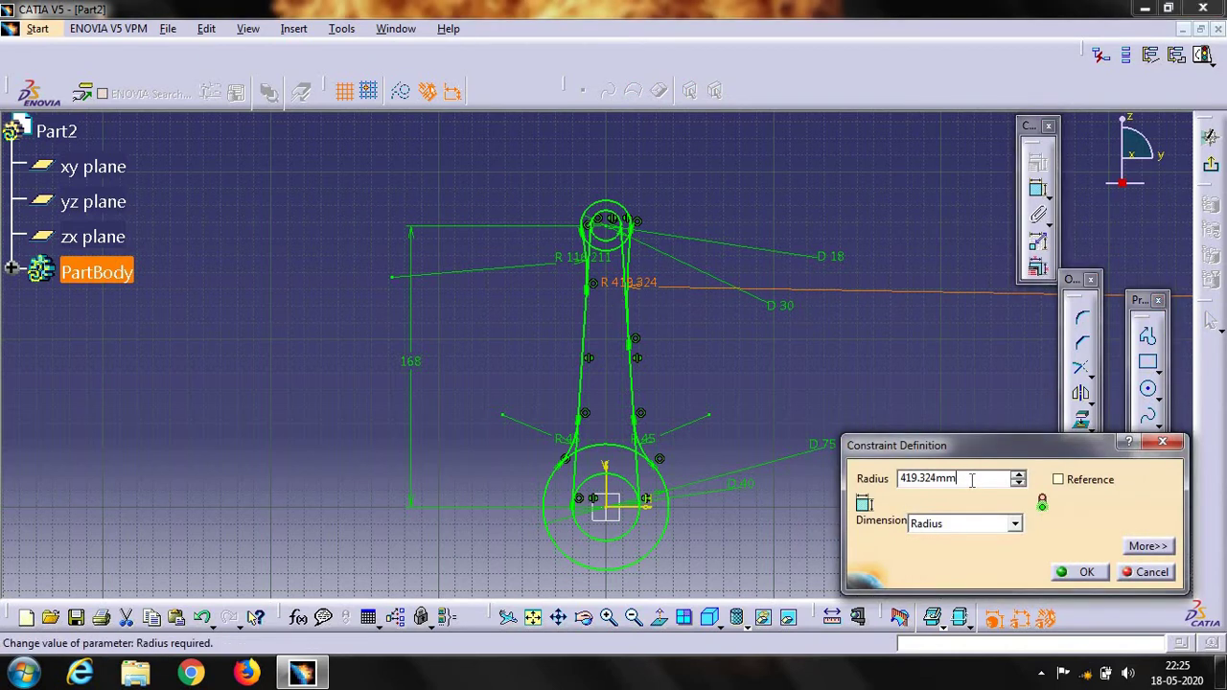
{"action": "key", "text": "BackSpace"}
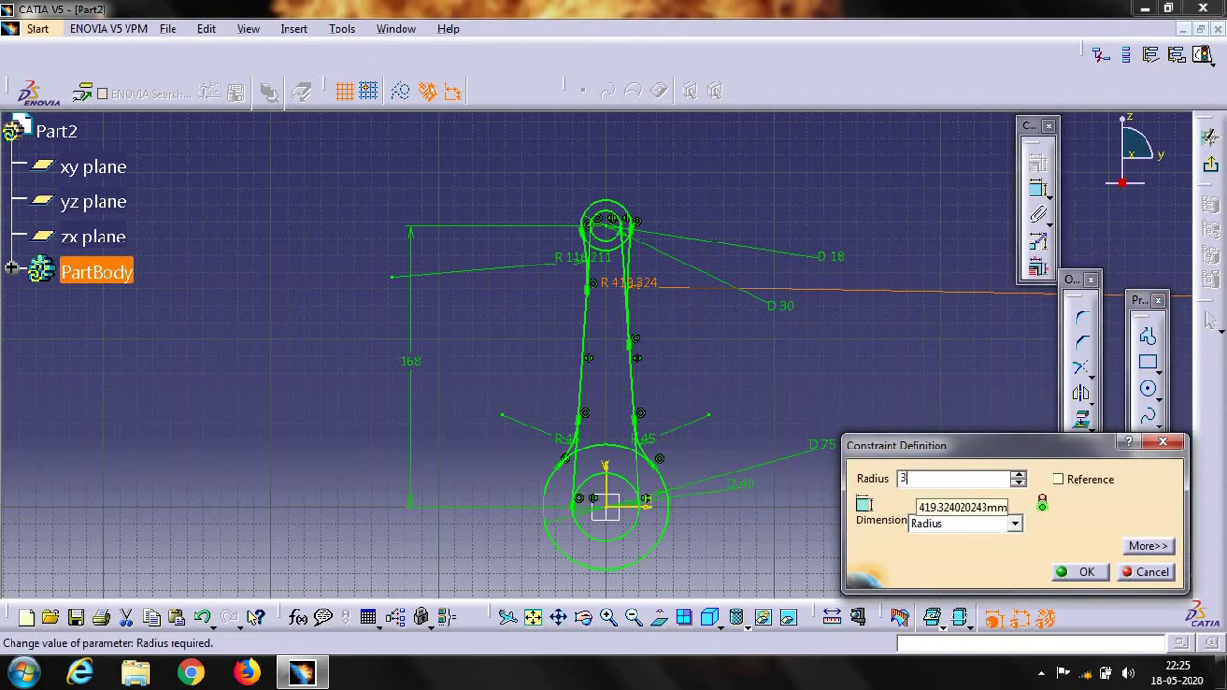
{"action": "type", "text": "5"}
{"action": "key", "text": "Return"}
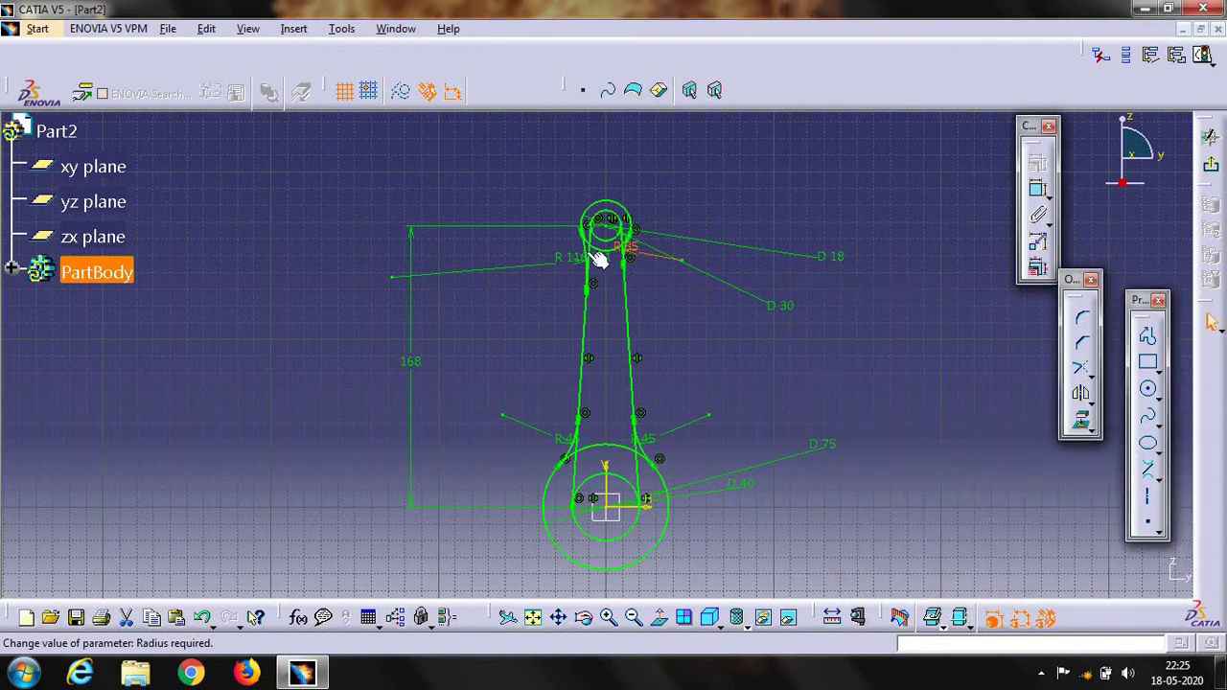
{"action": "double_click", "coordinate": [565, 261]}
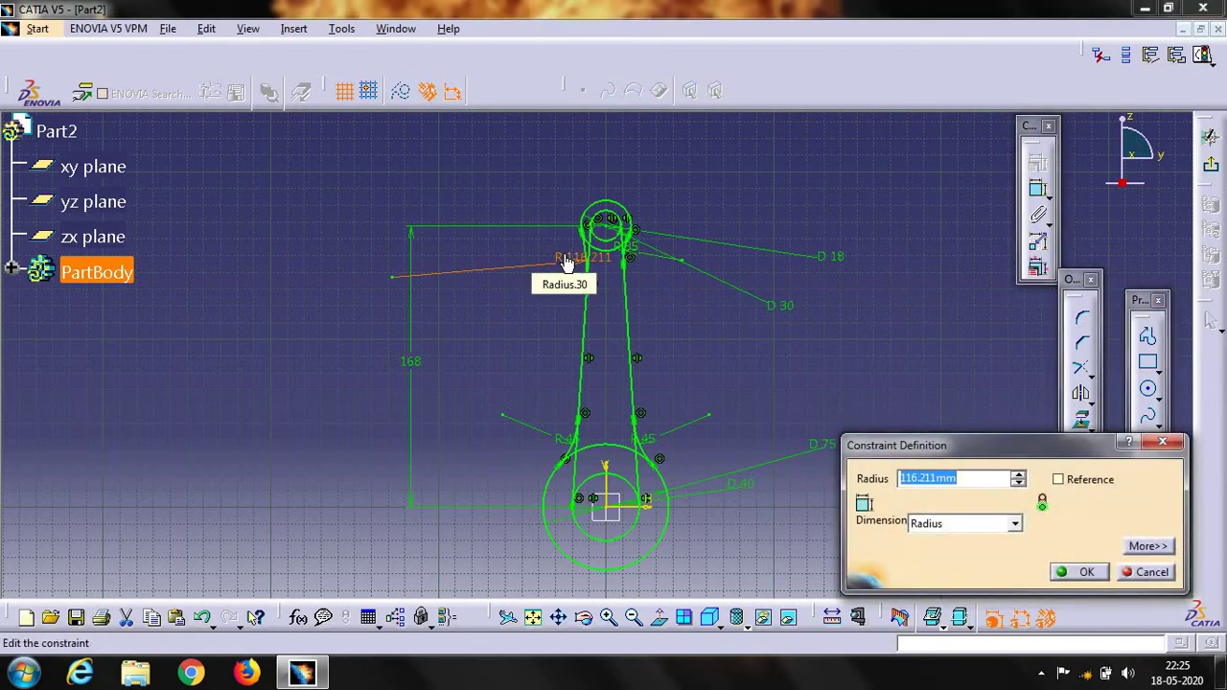
{"action": "key", "text": "BackSpace"}
{"action": "key", "text": "Return"}
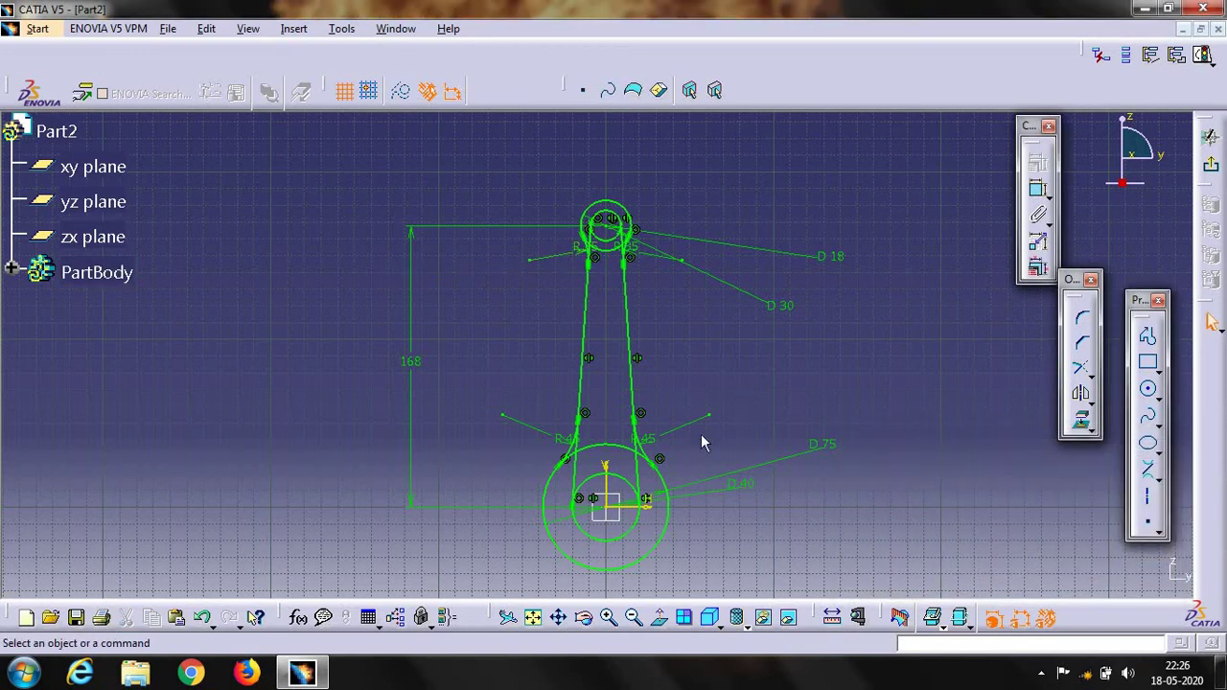
Zoom to the small end and quick-trim the 30 mm circle's arc between the shank fillets.
{"action": "left_click", "coordinate": [608, 618]}
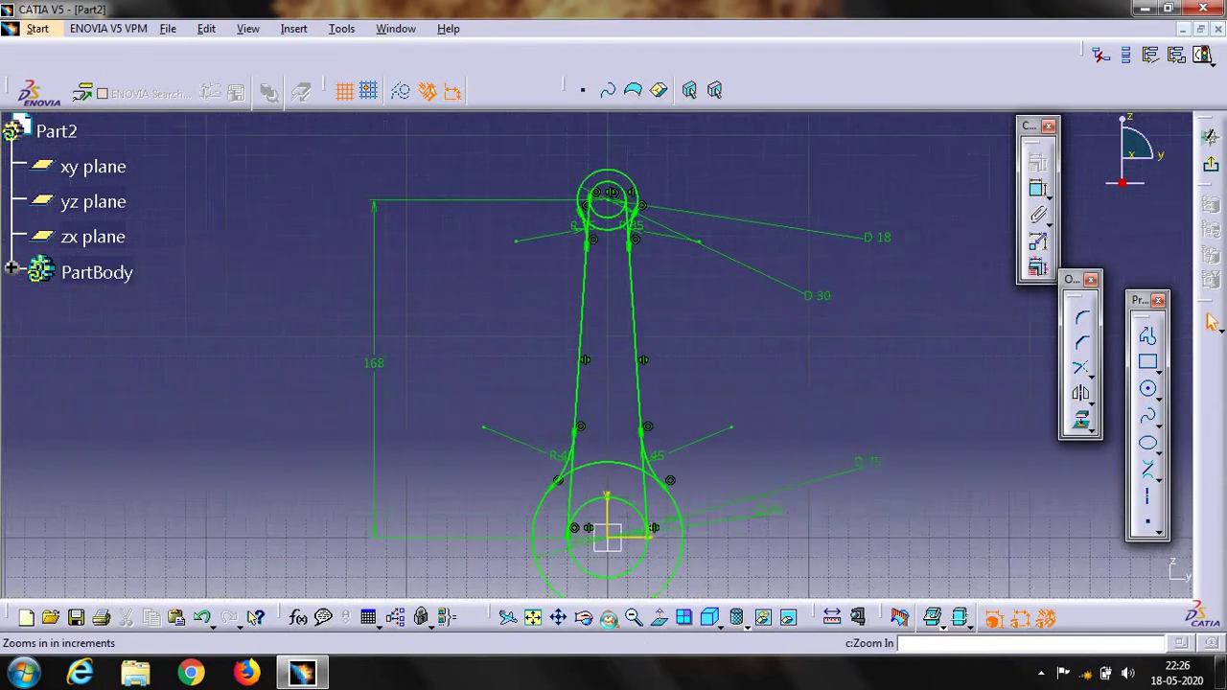
{"action": "left_click", "coordinate": [585, 620]}
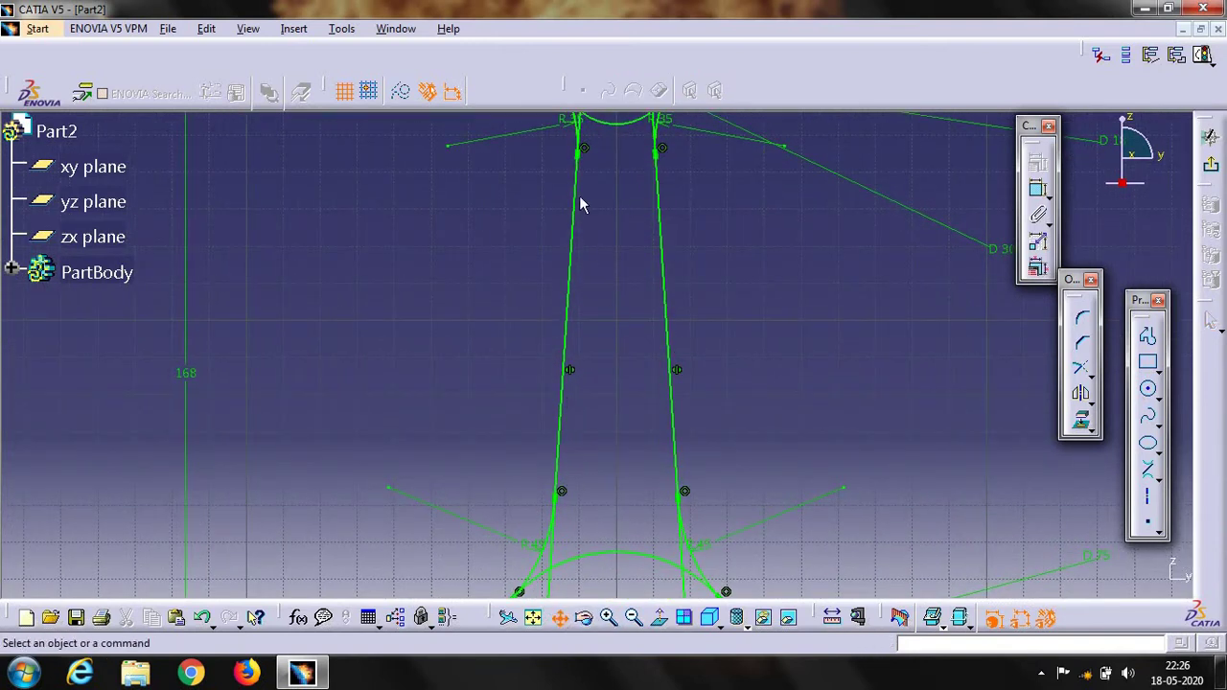
{"action": "middle_click_drag", "start_coordinate": [536, 262], "coordinate": [537, 340]}
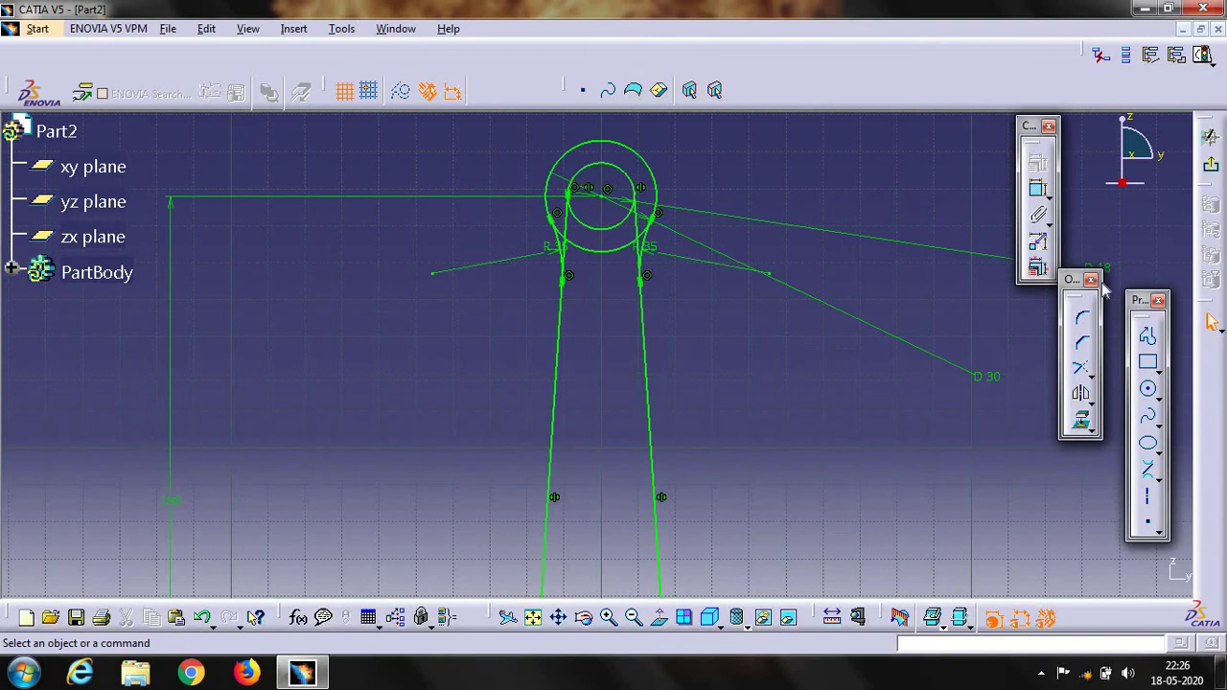
{"action": "left_click", "coordinate": [1088, 374]}
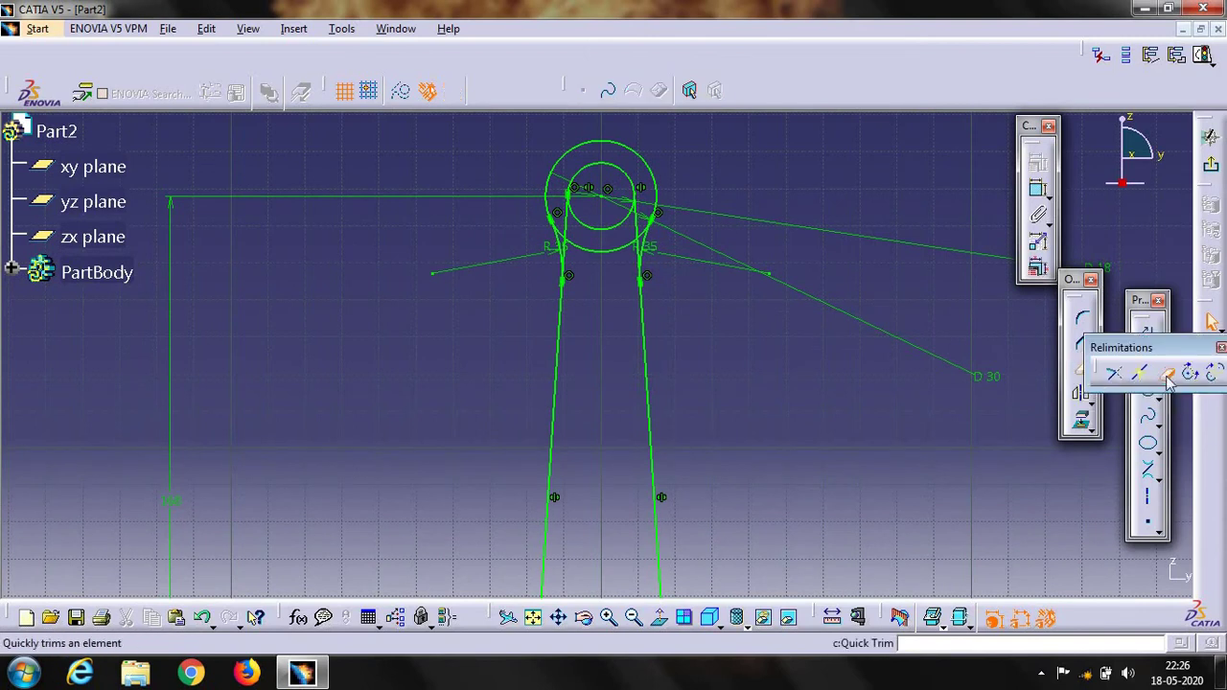
{"action": "left_click", "coordinate": [1114, 374]}
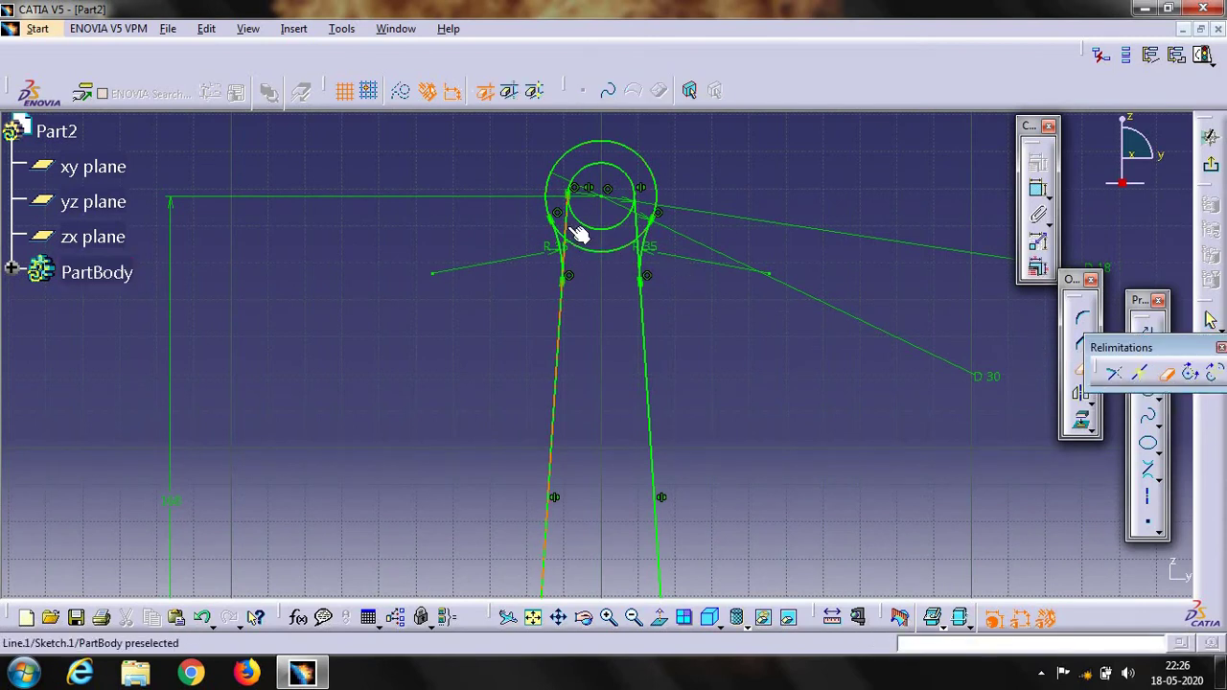
{"action": "left_click", "coordinate": [567, 230]}
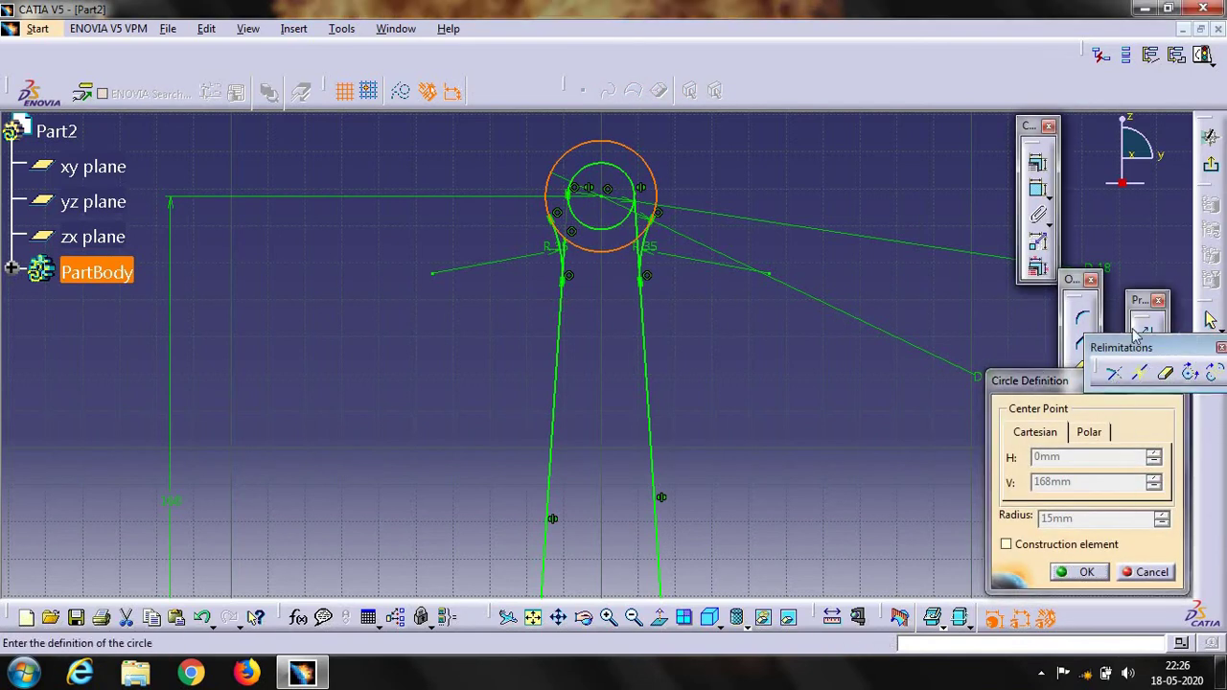
{"action": "left_click_drag", "start_coordinate": [1153, 353], "coordinate": [1076, 331]}
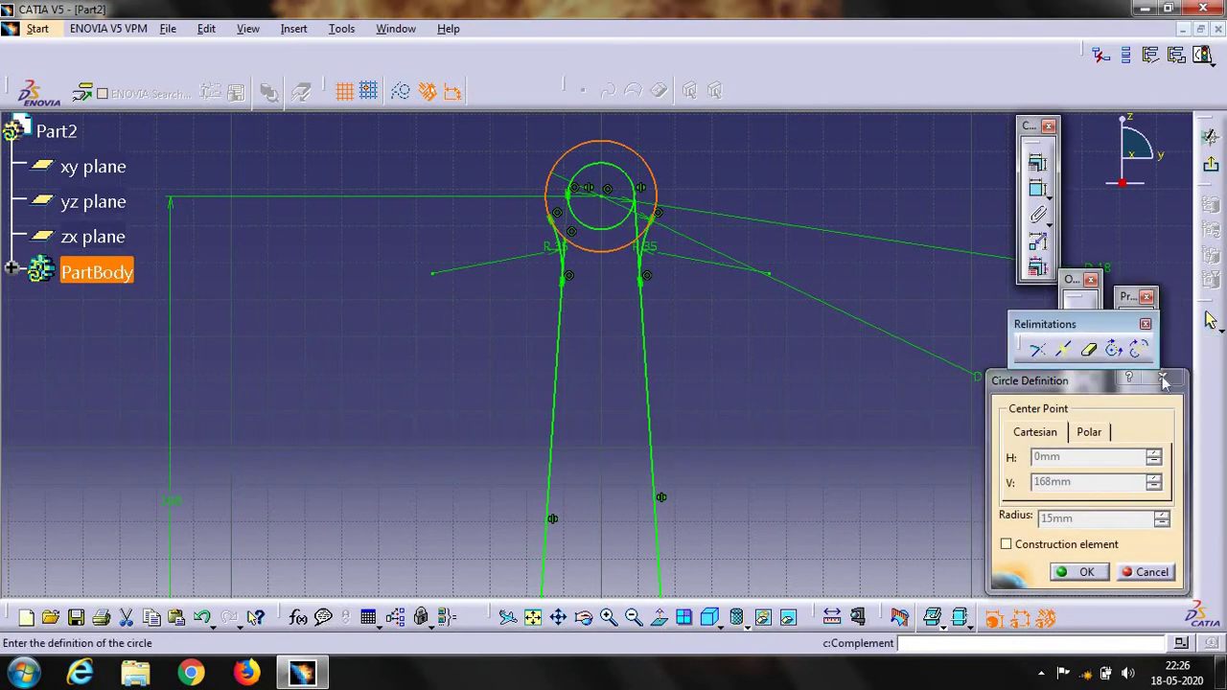
{"action": "left_click", "coordinate": [1086, 350]}
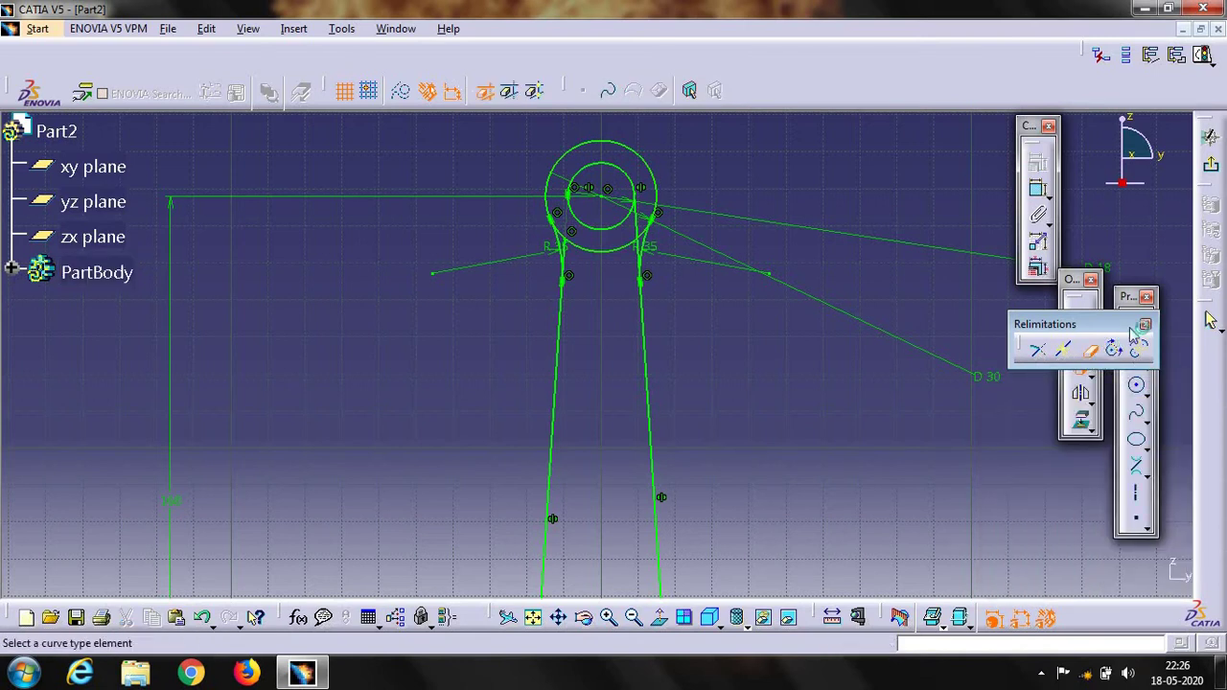
{"action": "left_click", "coordinate": [642, 241]}
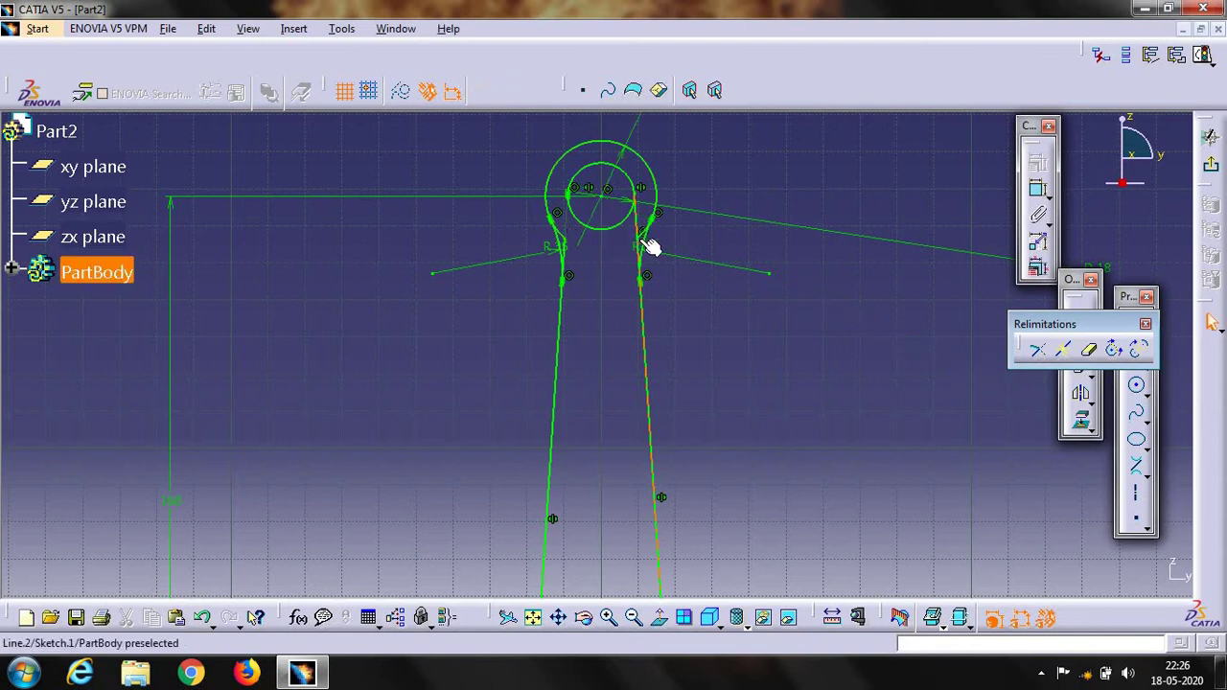
Quick-trim the leftover stubs near the right small-end fillet, then zoom out to the whole rod.
{"action": "left_click", "coordinate": [1093, 350]}
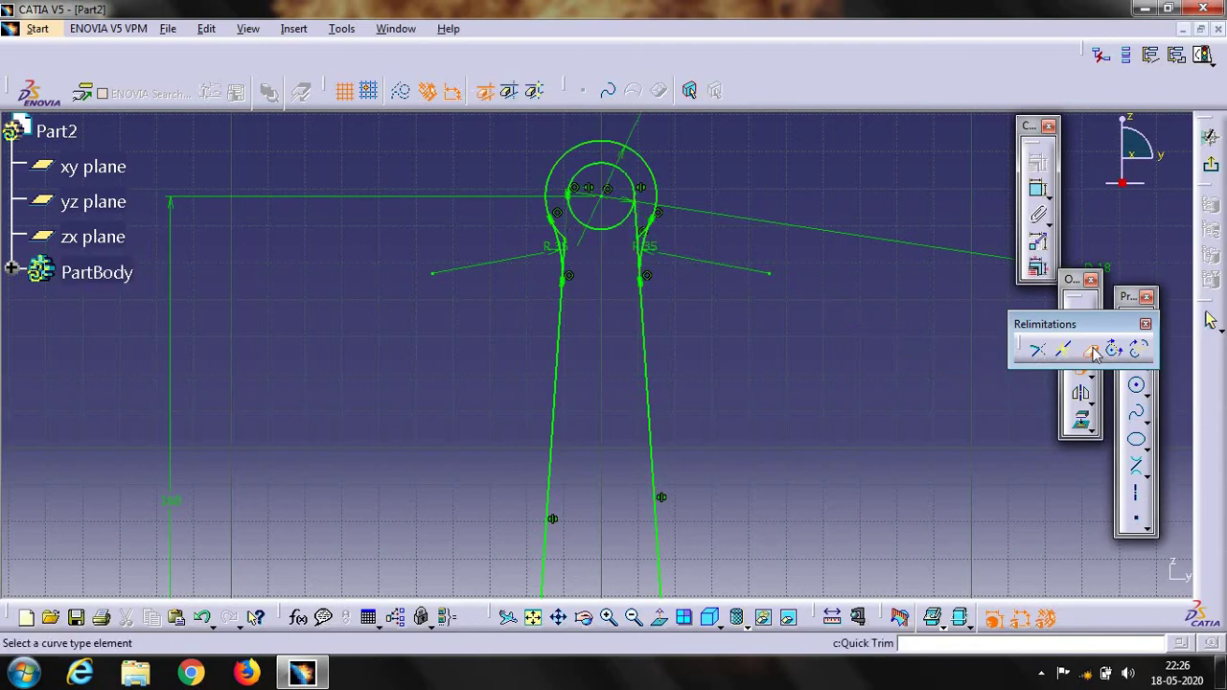
{"action": "left_click", "coordinate": [640, 236]}
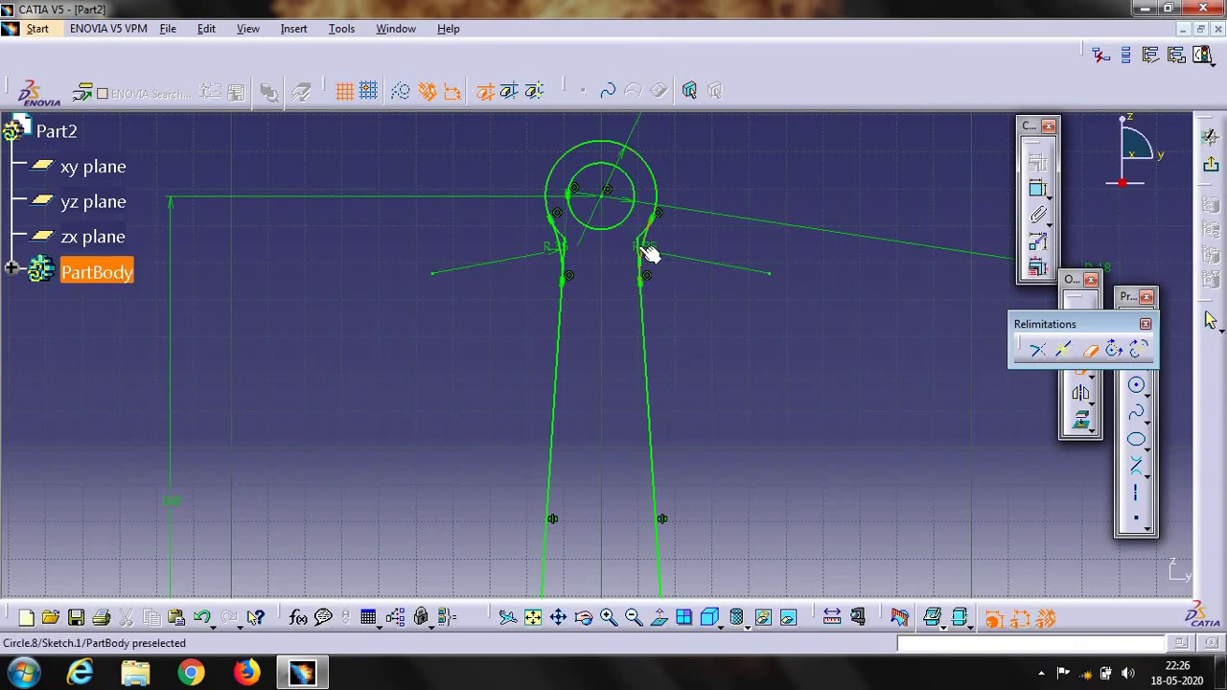
{"action": "left_click", "coordinate": [639, 237]}
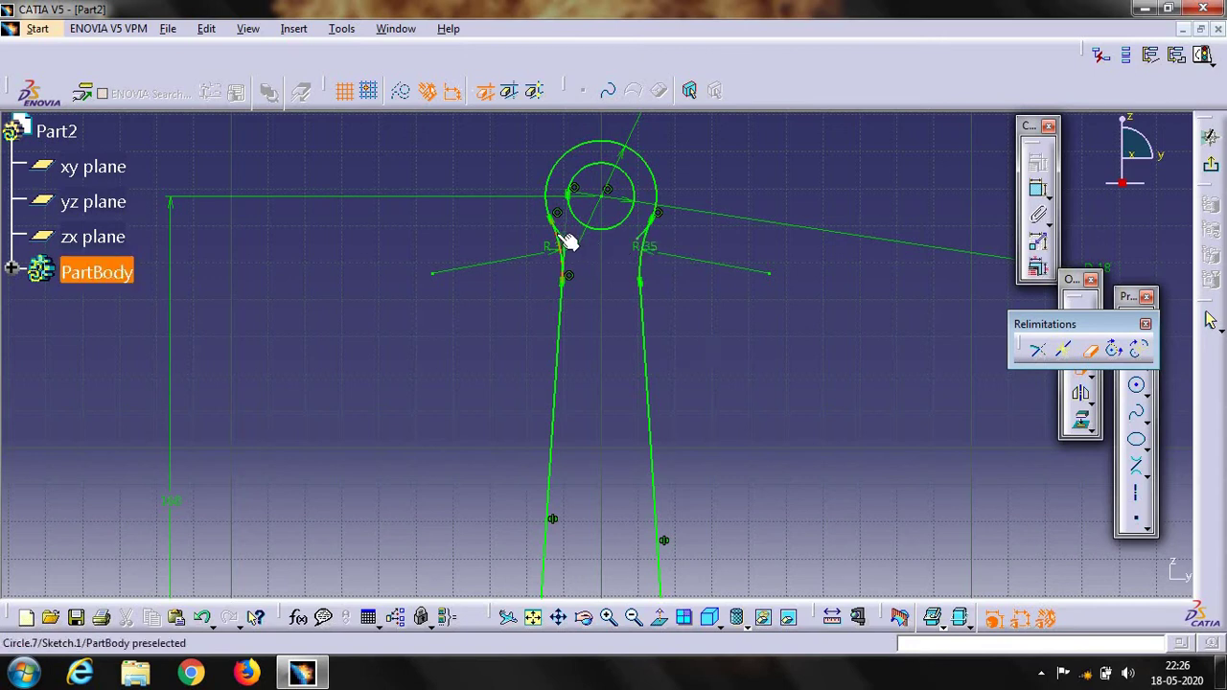
{"action": "left_click", "coordinate": [613, 614]}
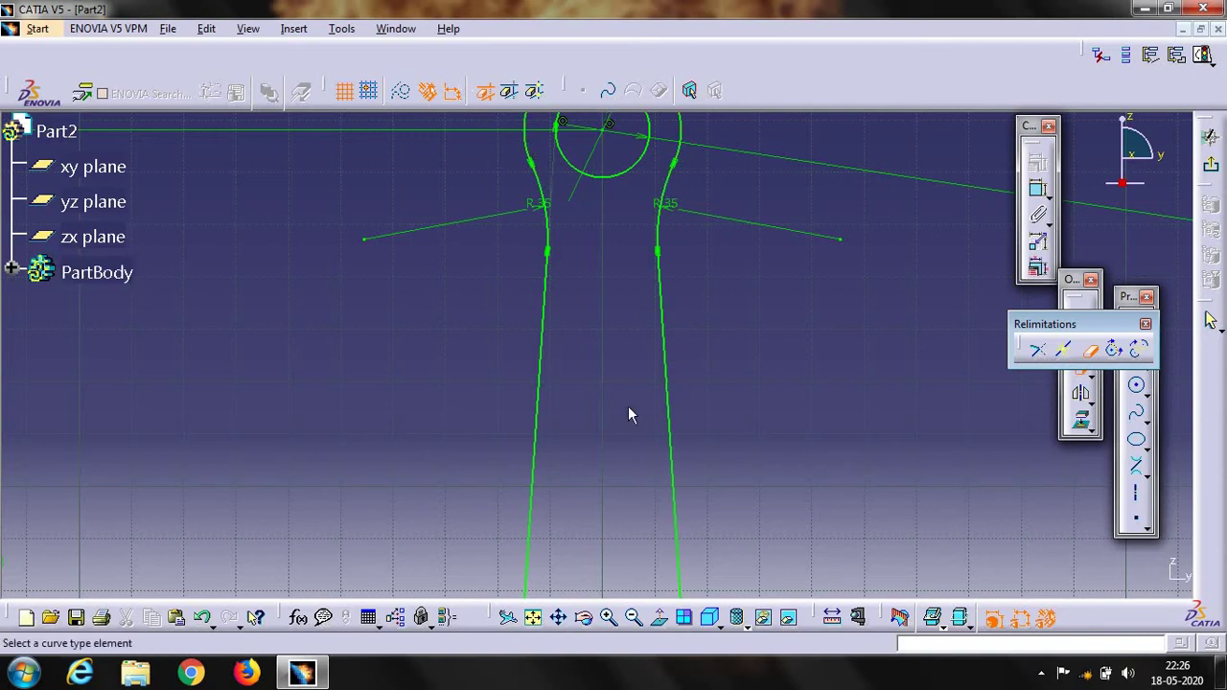
{"action": "left_click", "coordinate": [631, 617]}
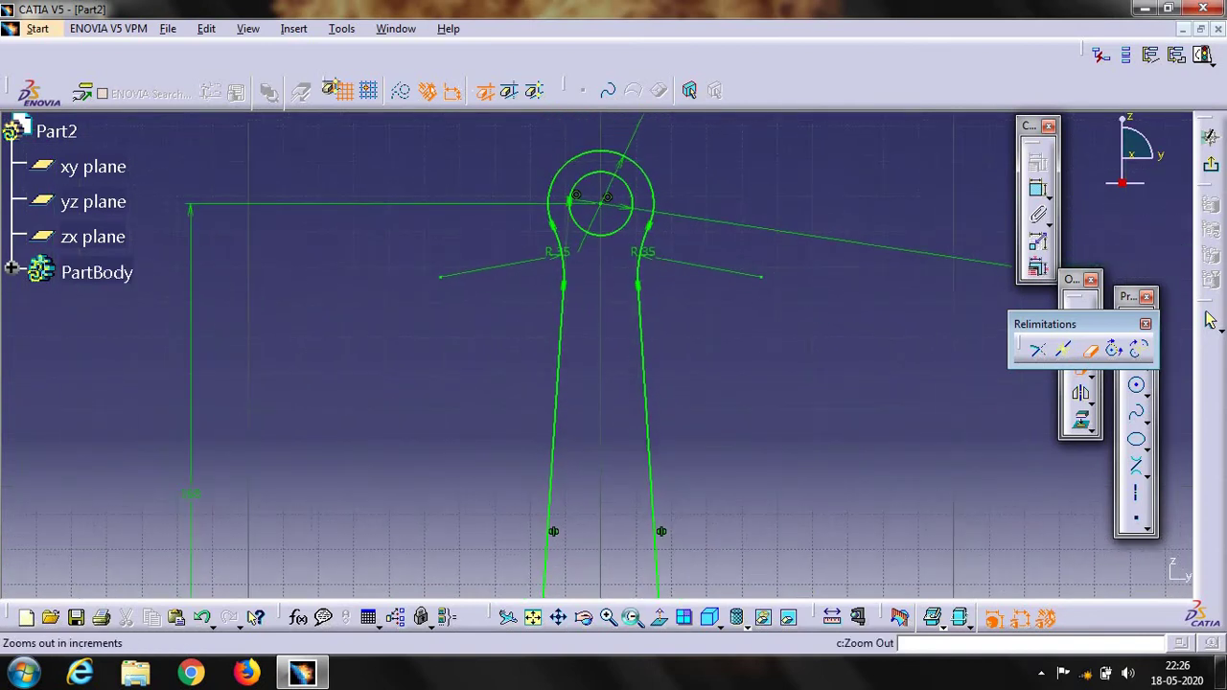
{"action": "middle_click_drag", "start_coordinate": [1209, 320], "coordinate": [1020, 388], "text": "ctrl"}
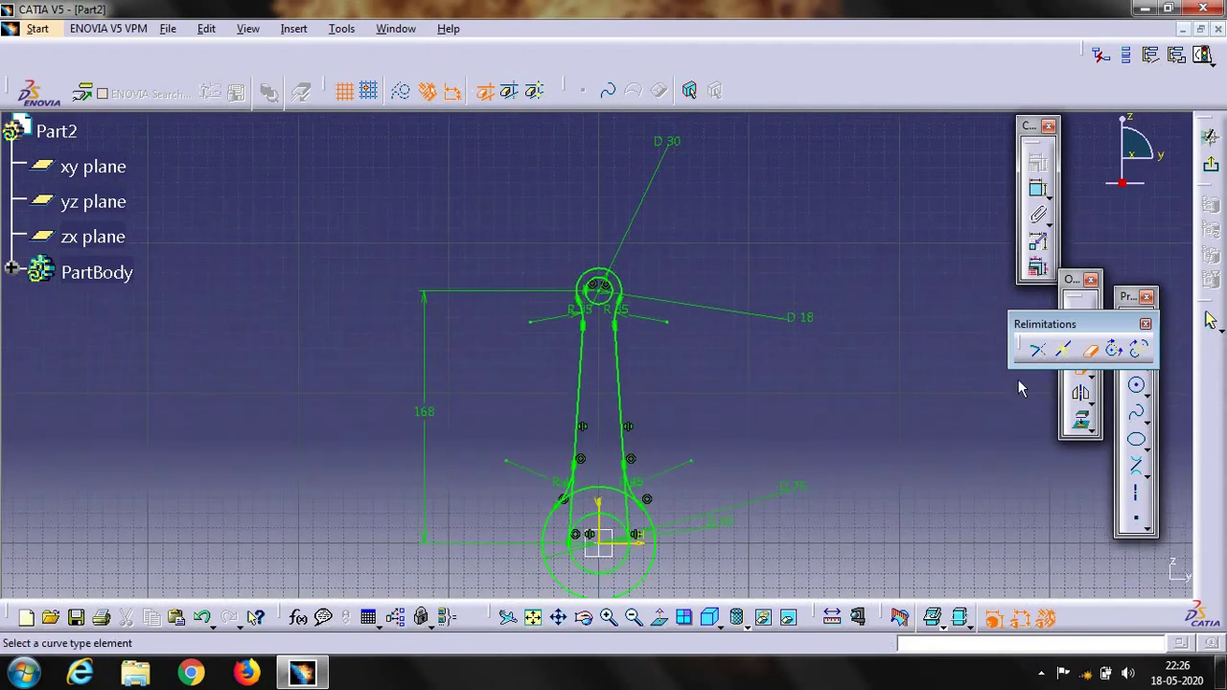
Draw a vertical line inside the big-end circle, rising from the horizontal axis left of centre.
{"action": "left_click", "coordinate": [556, 623]}
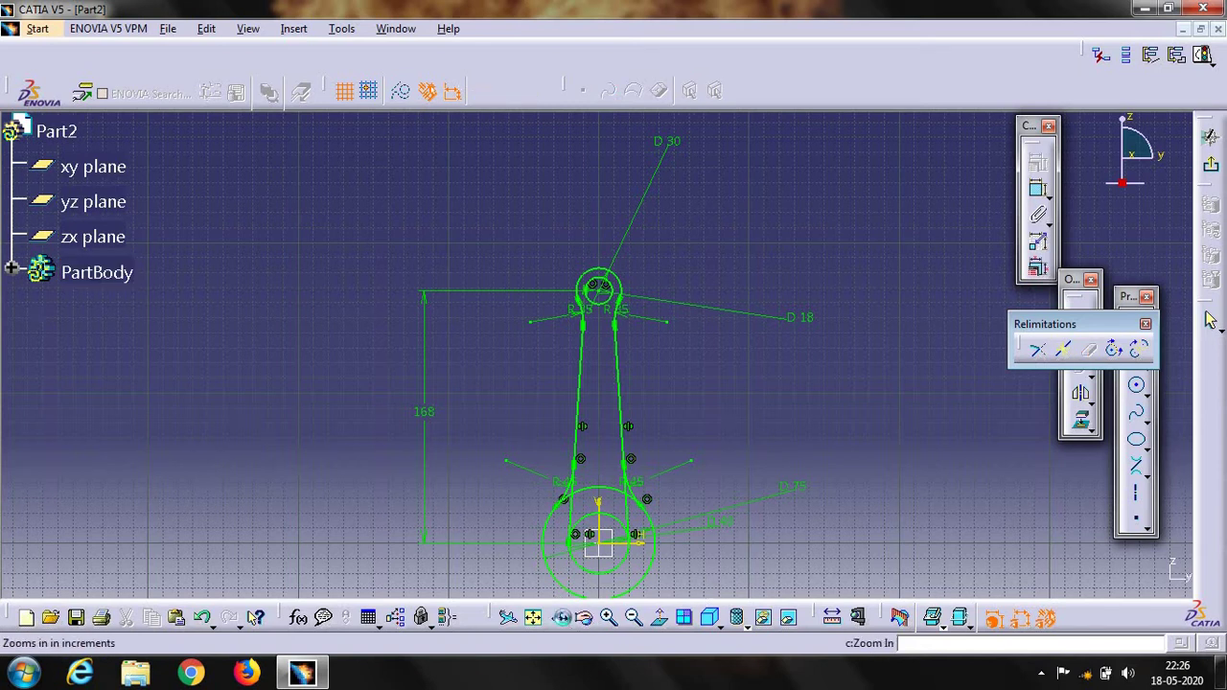
{"action": "middle_click_drag", "start_coordinate": [675, 503], "coordinate": [671, 466]}
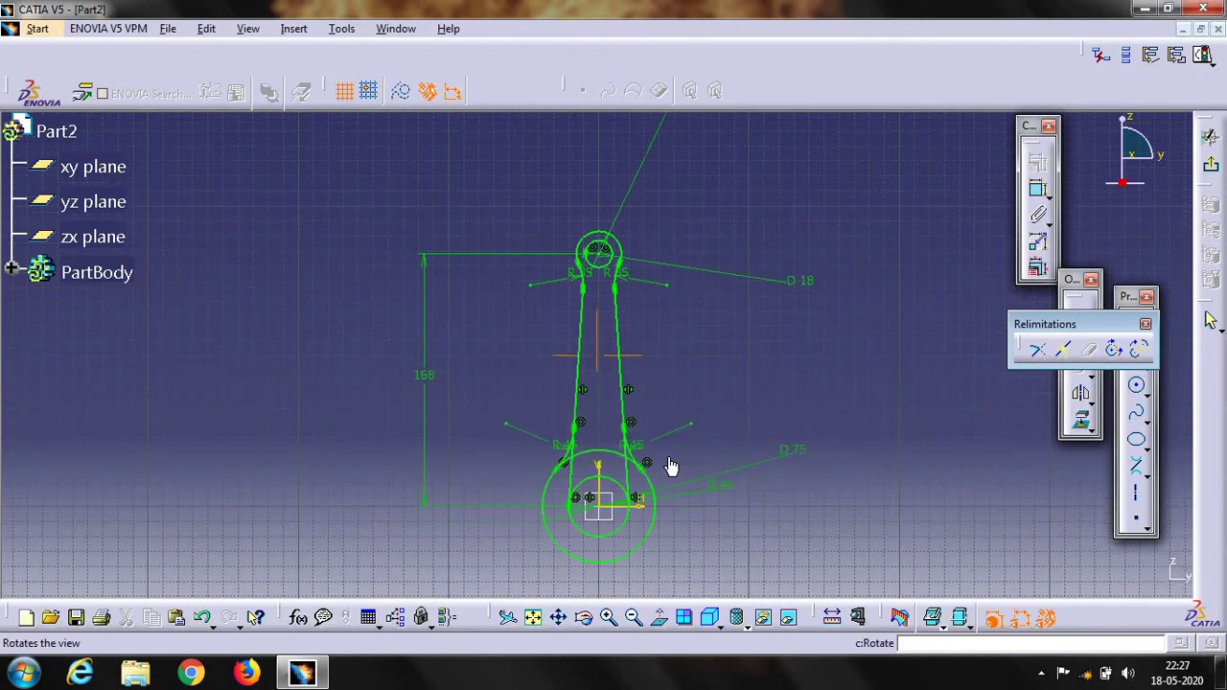
{"action": "left_click_drag", "start_coordinate": [671, 466], "coordinate": [672, 437]}
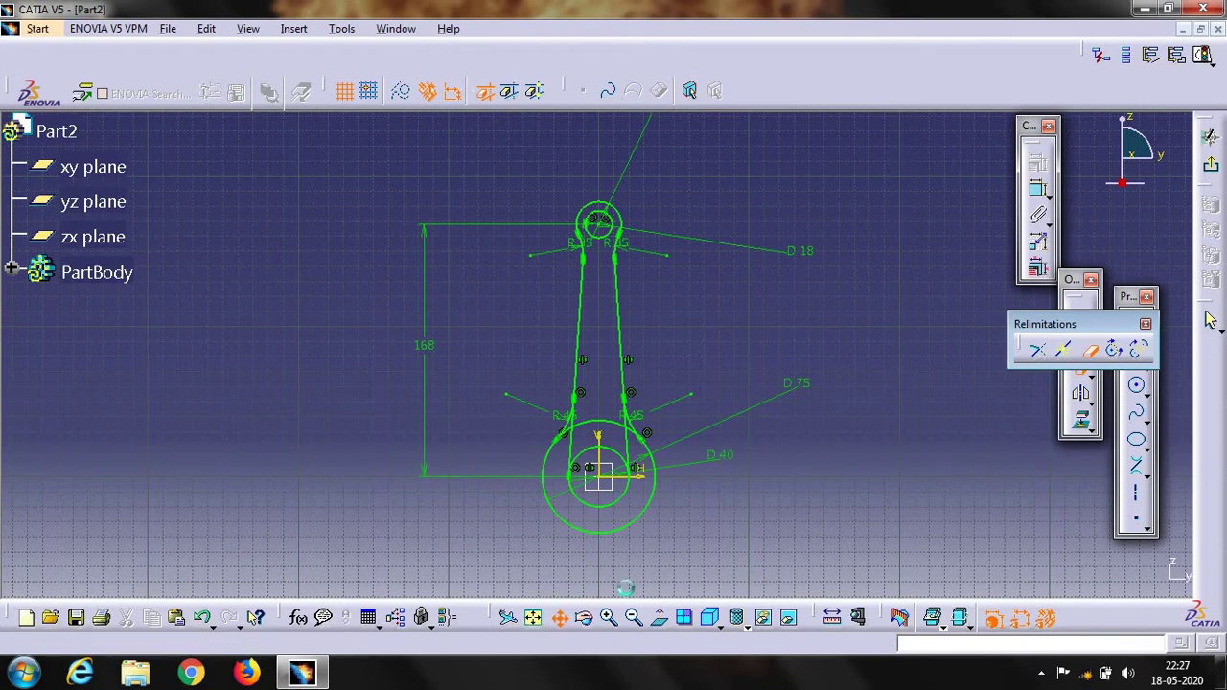
{"action": "middle_click_drag", "start_coordinate": [674, 537], "coordinate": [685, 416]}
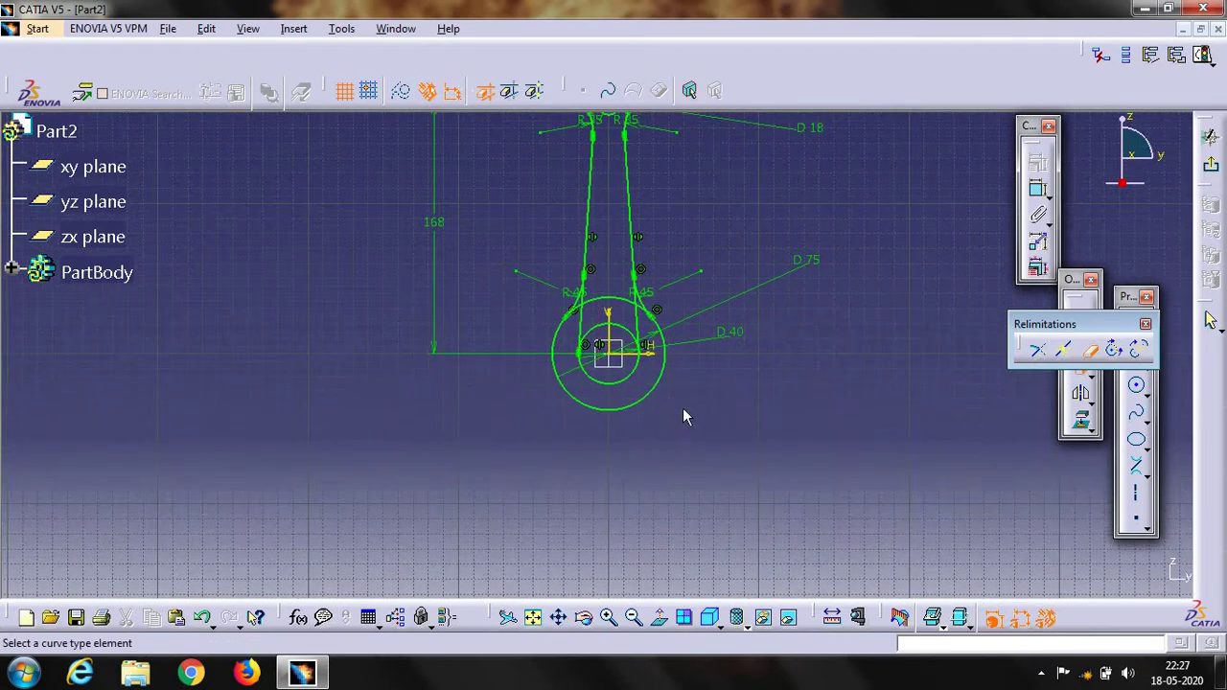
{"action": "left_click", "coordinate": [609, 619]}
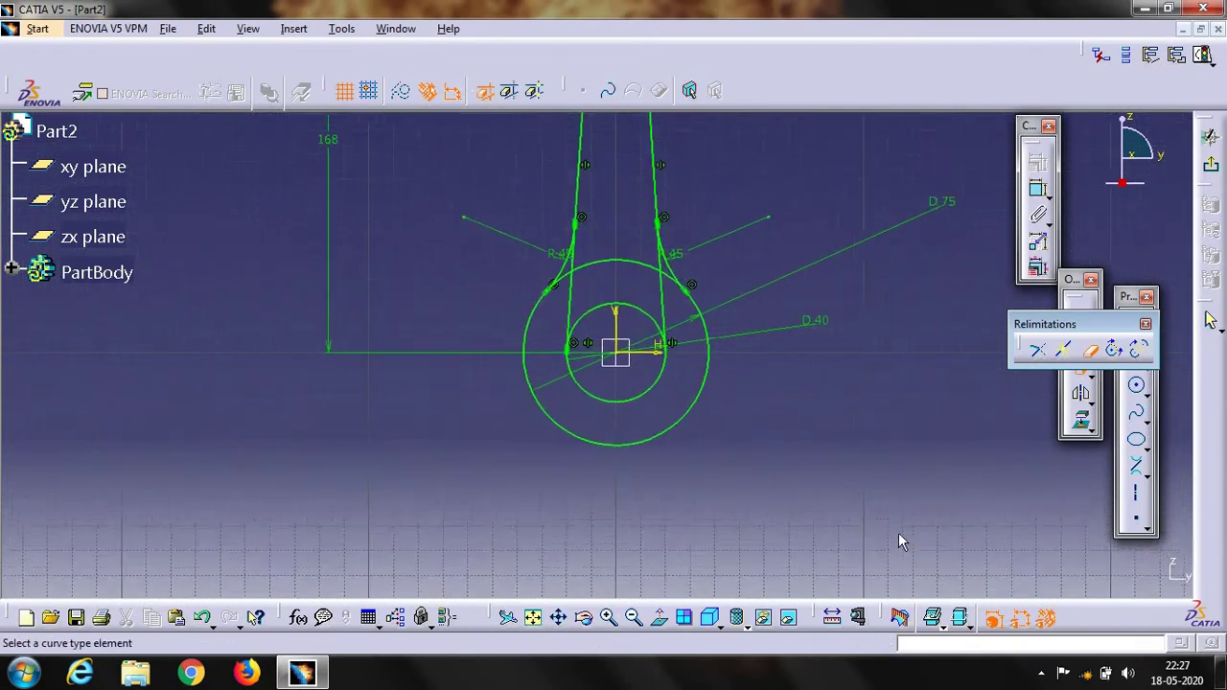
{"action": "left_click", "coordinate": [1149, 474]}
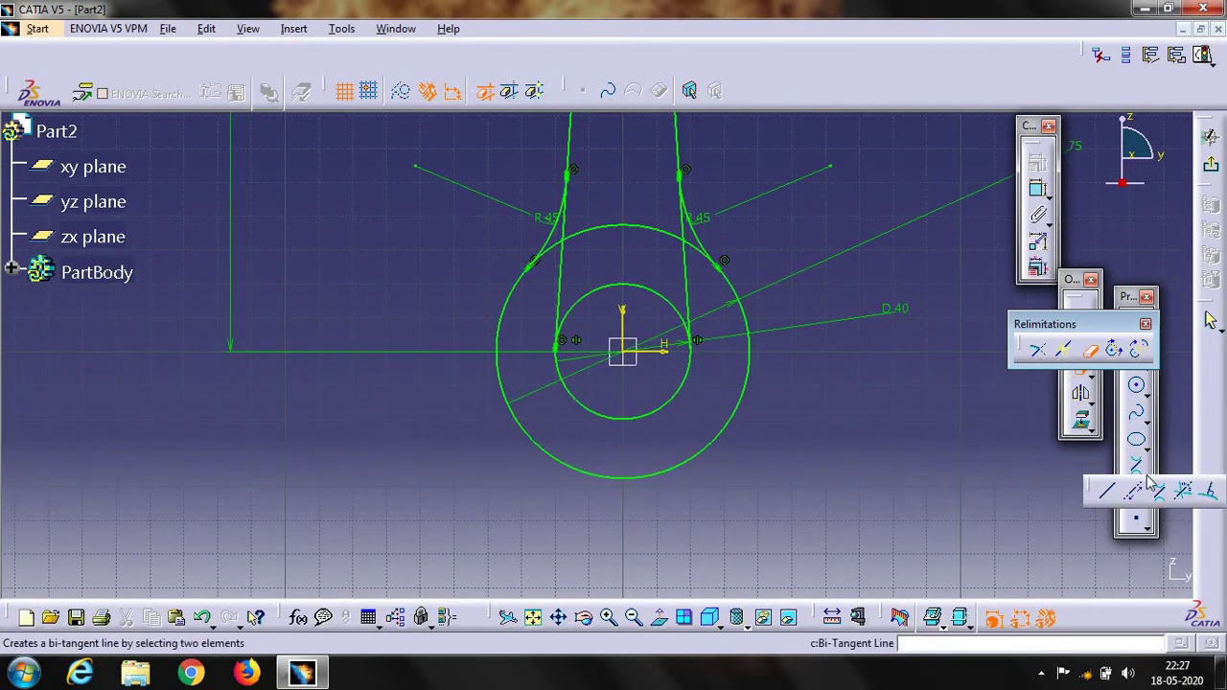
{"action": "left_click", "coordinate": [1109, 490]}
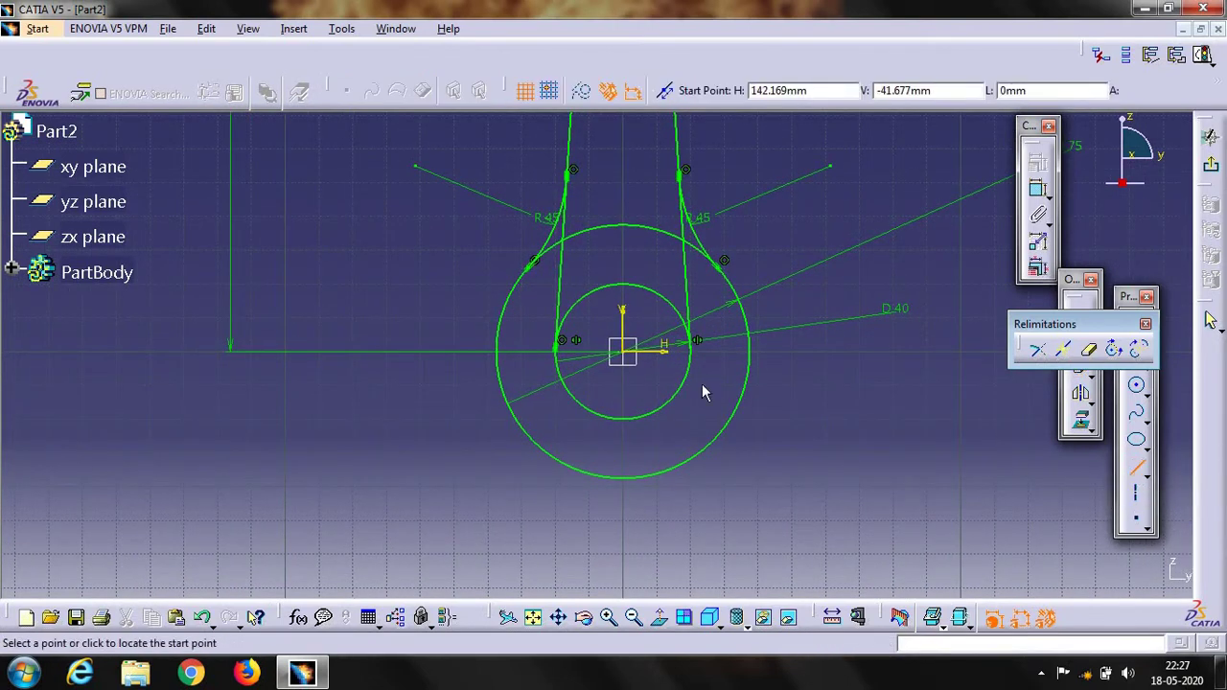
{"action": "left_click", "coordinate": [522, 352]}
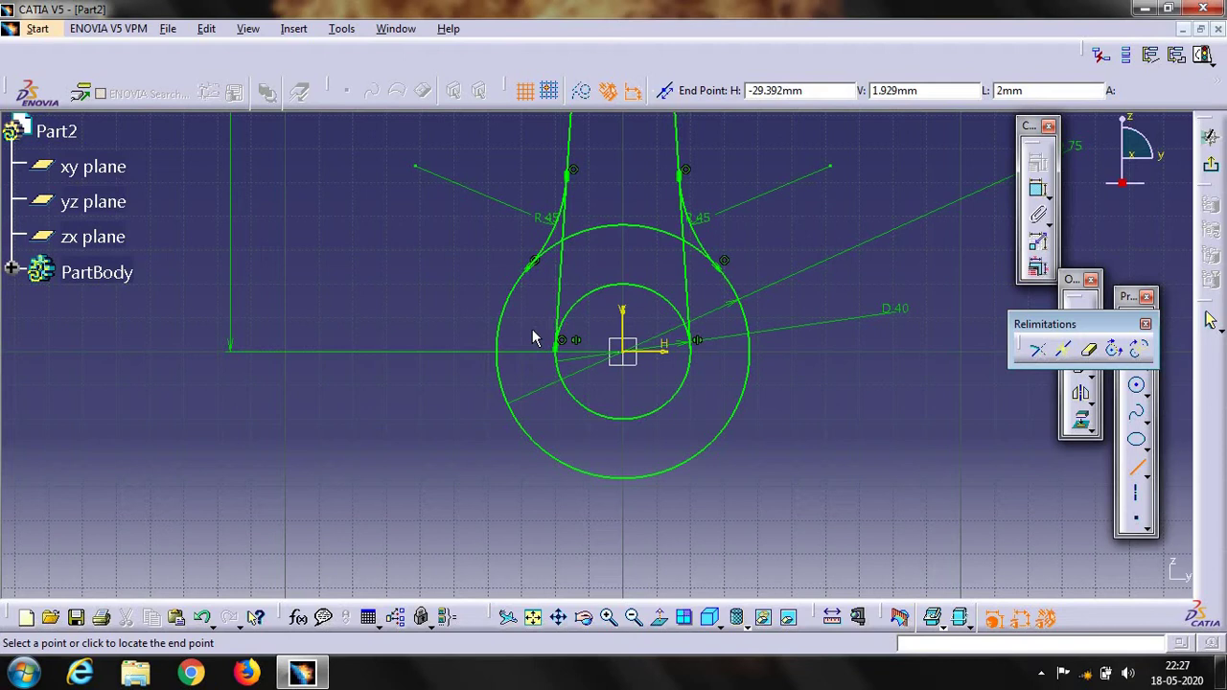
{"action": "left_click", "coordinate": [518, 277]}
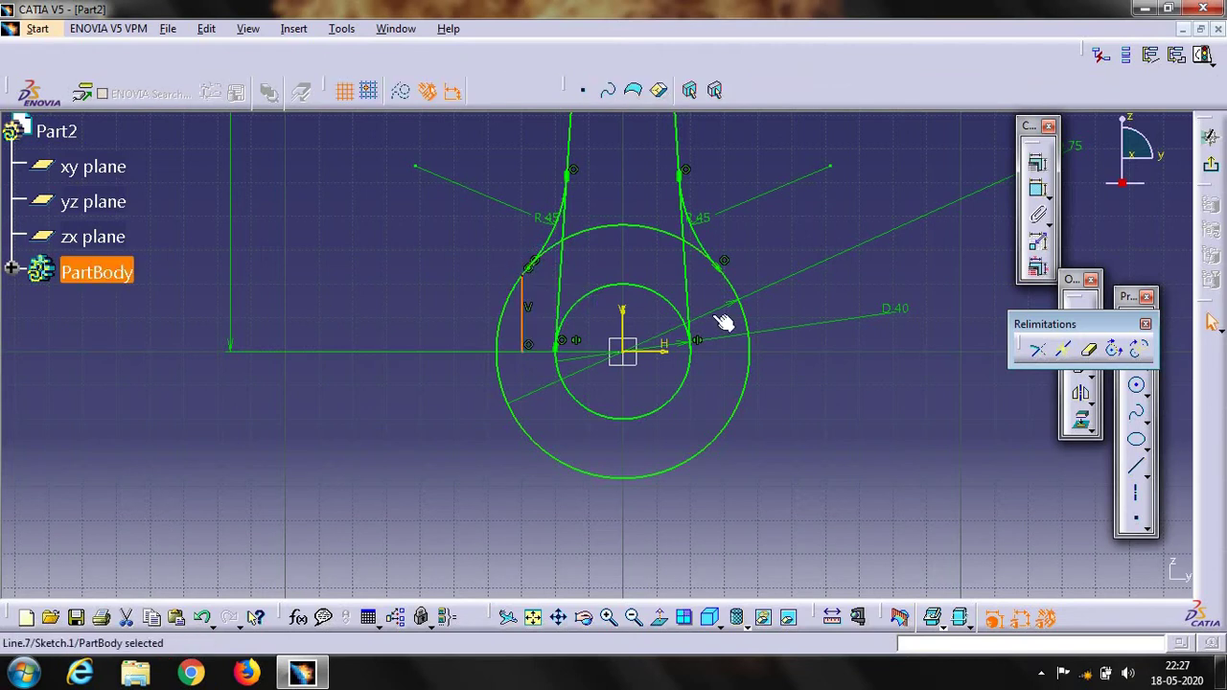
Dimension the vertical line 30 mm from the vertical axis.
{"action": "left_click", "coordinate": [1038, 192]}
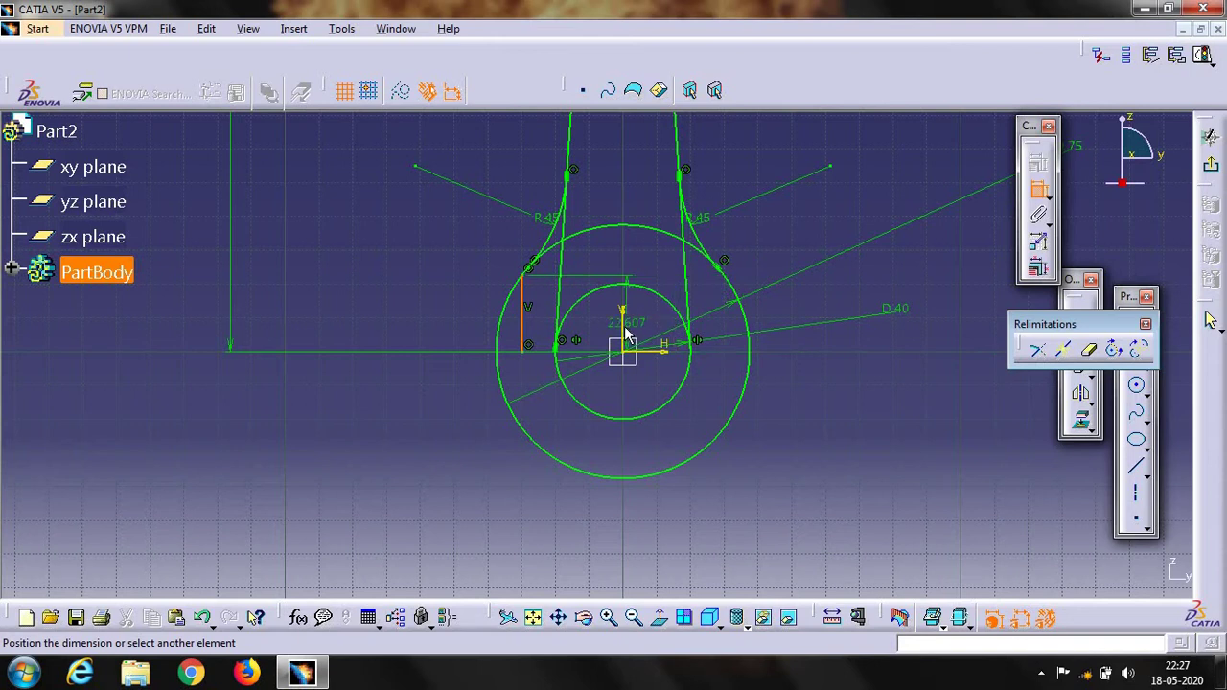
{"action": "left_click", "coordinate": [627, 331]}
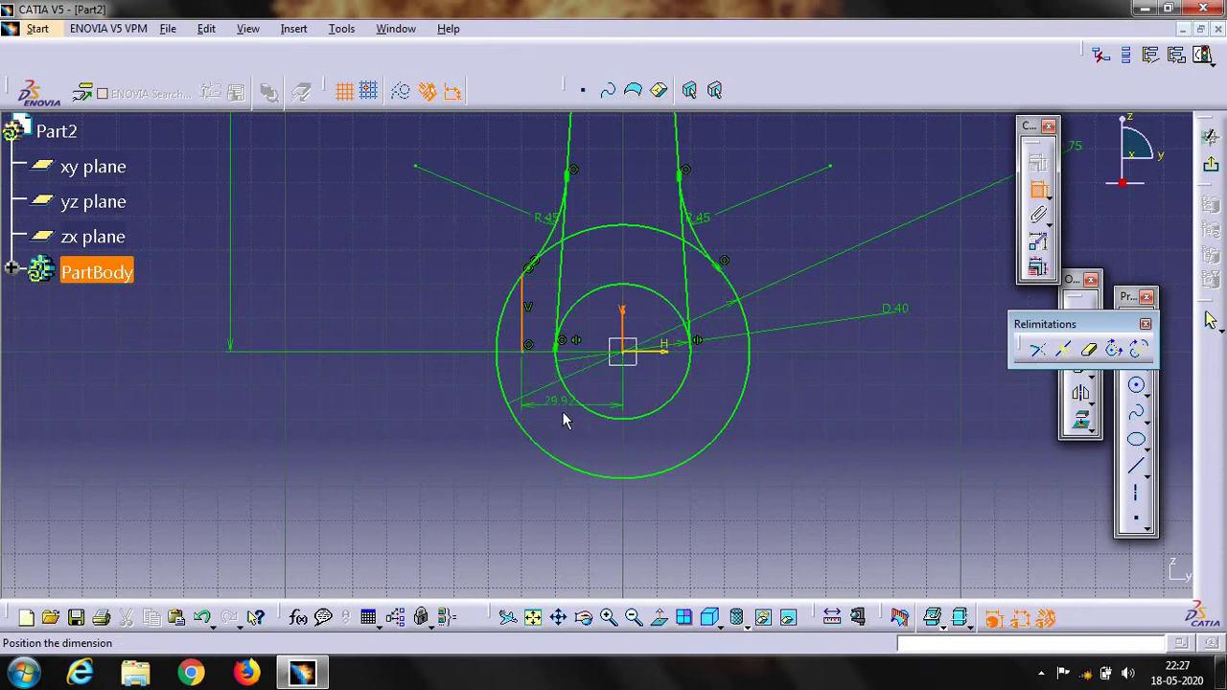
{"action": "left_click", "coordinate": [564, 420]}
{"action": "double_click", "coordinate": [569, 421]}
{"action": "type", "text": "30"}
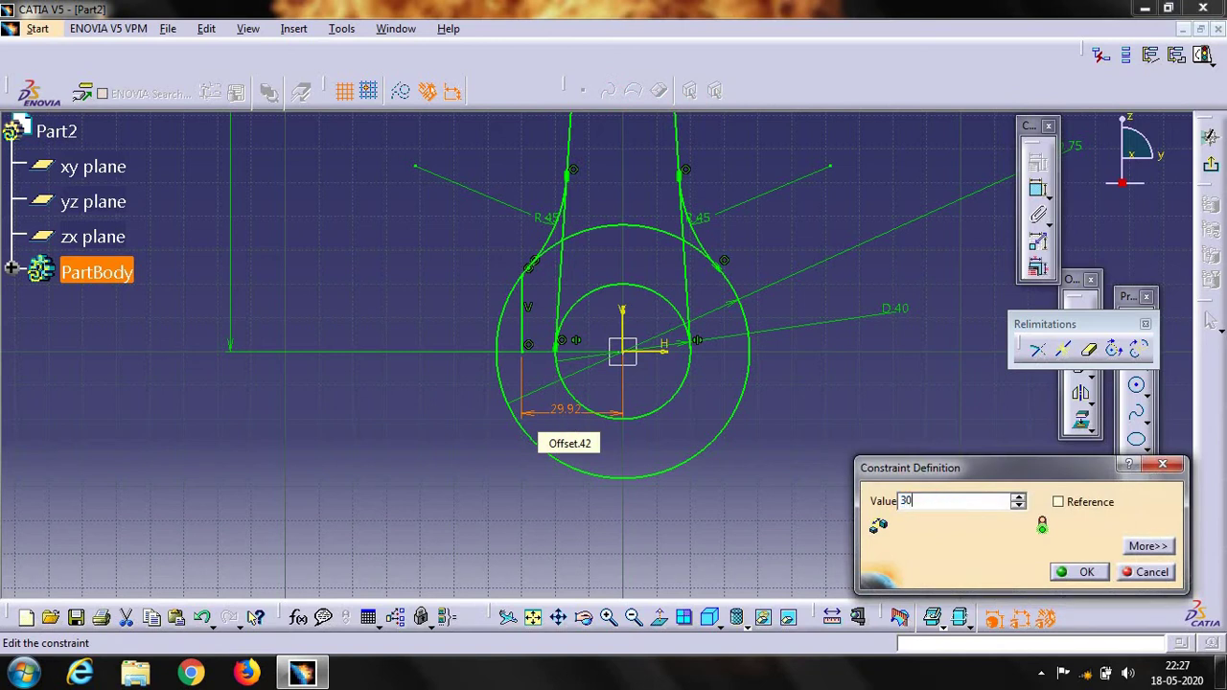
{"action": "key", "text": "Return"}
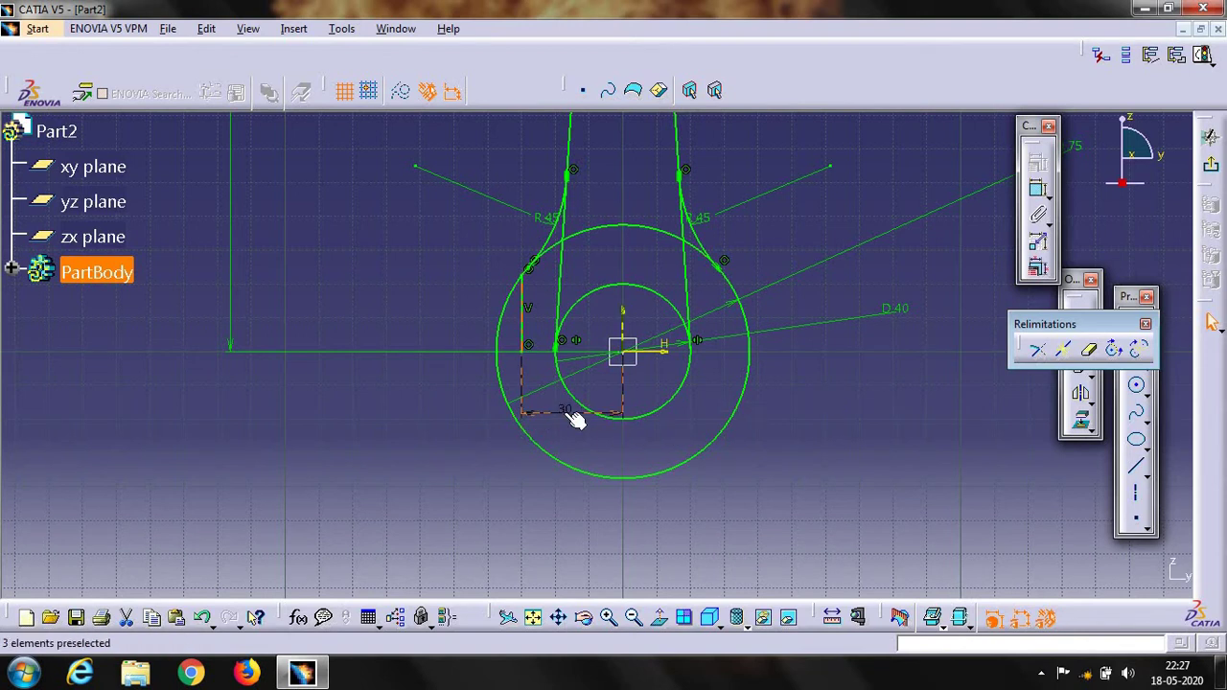
{"action": "left_click", "coordinate": [964, 348]}
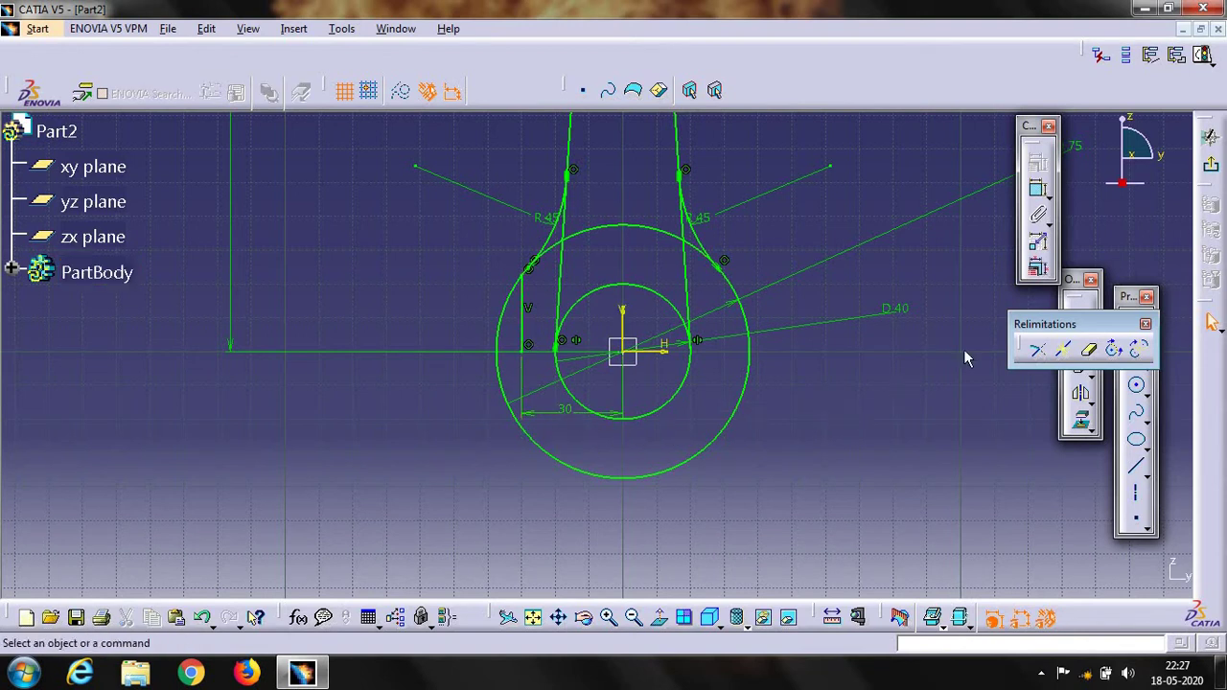
Mirror the 30 mm line across the V axis and draw a horizontal base line along H.
{"action": "left_click", "coordinate": [1082, 396]}
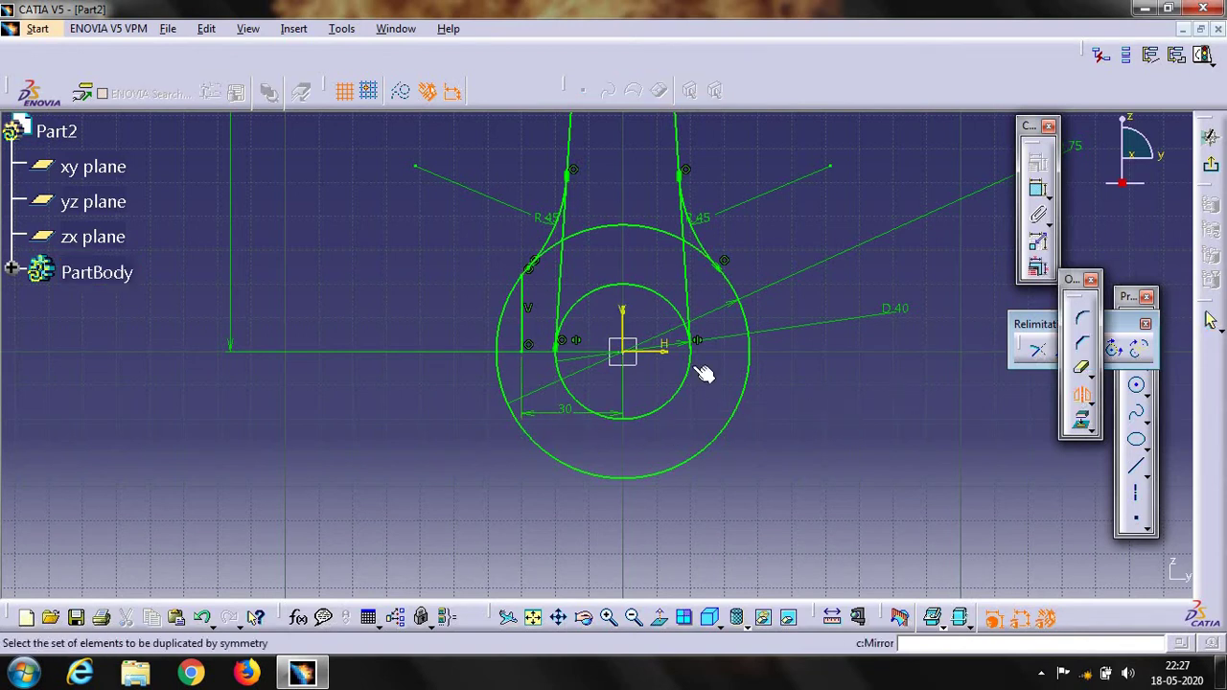
{"action": "left_click", "coordinate": [527, 328]}
{"action": "left_click", "coordinate": [622, 310]}
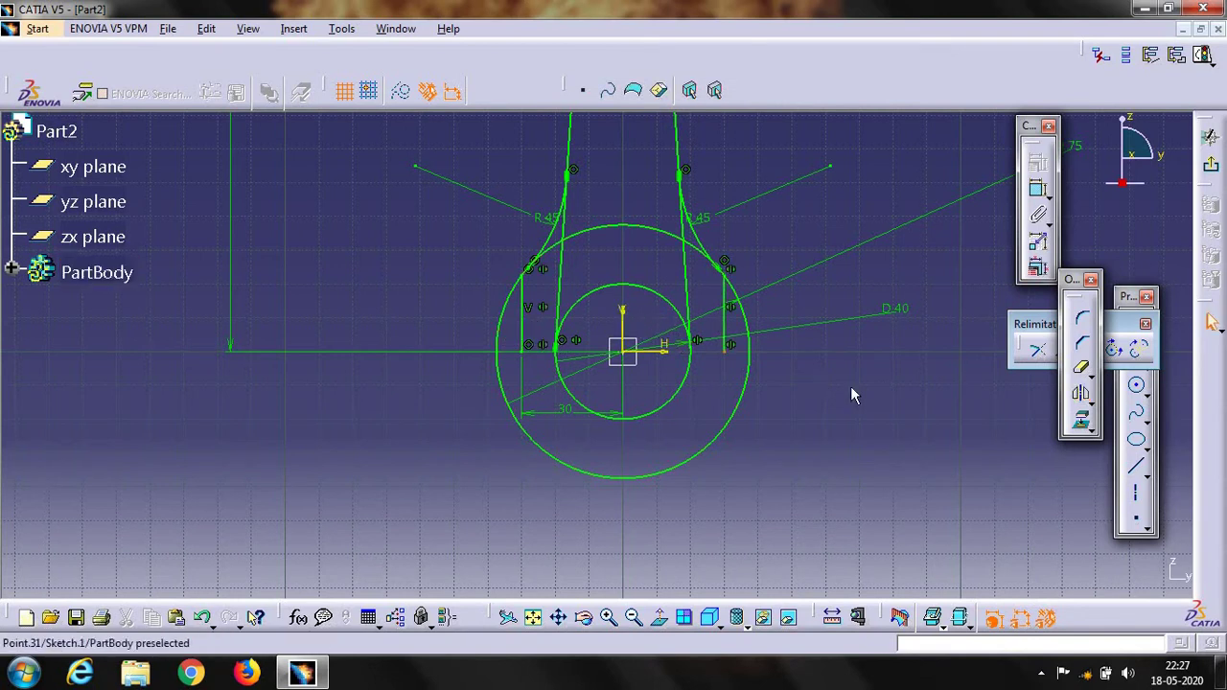
{"action": "left_click", "coordinate": [1137, 466]}
{"action": "left_click", "coordinate": [258, 351]}
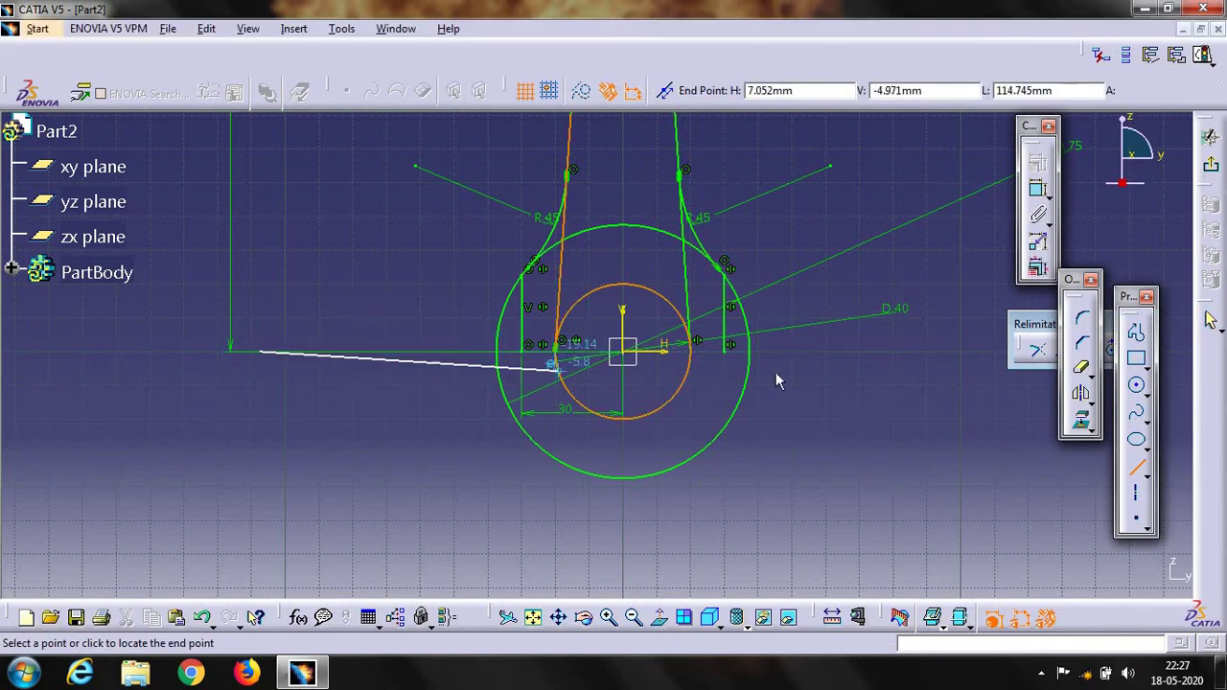
{"action": "left_click", "coordinate": [940, 353]}
Quick Trim the excess arcs and line stubs into a half-round bearing cutout, then exit the sketch.
{"action": "left_click", "coordinate": [1081, 369]}
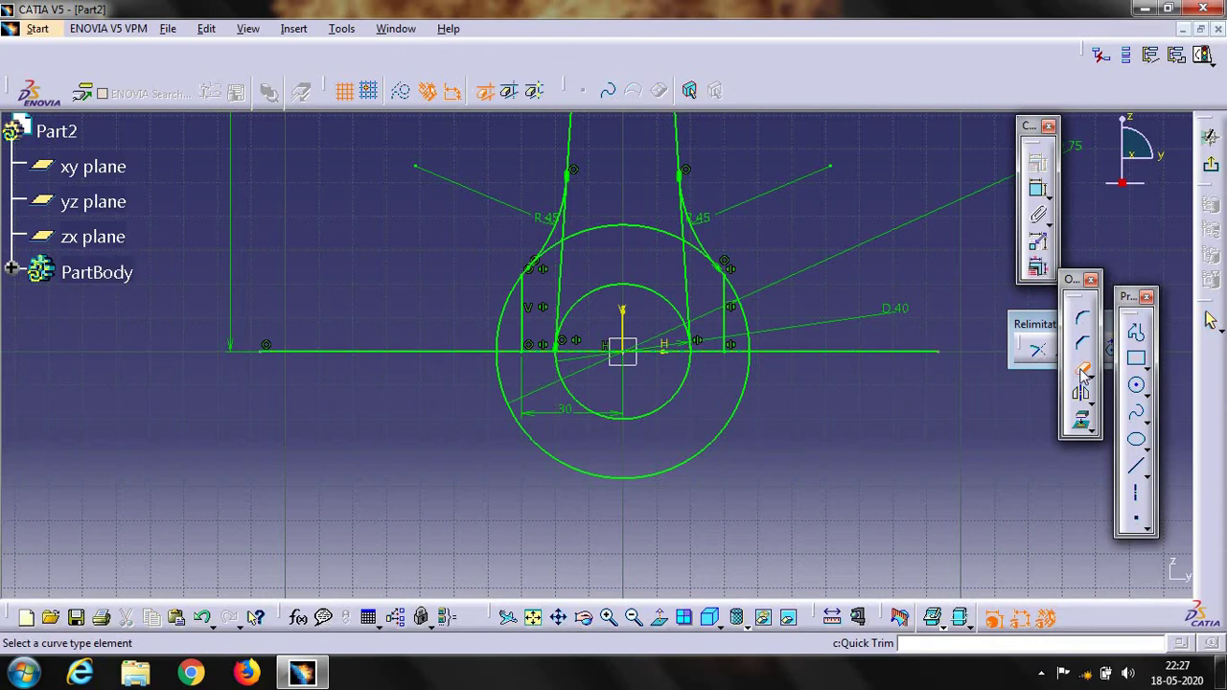
{"action": "left_click", "coordinate": [811, 351]}
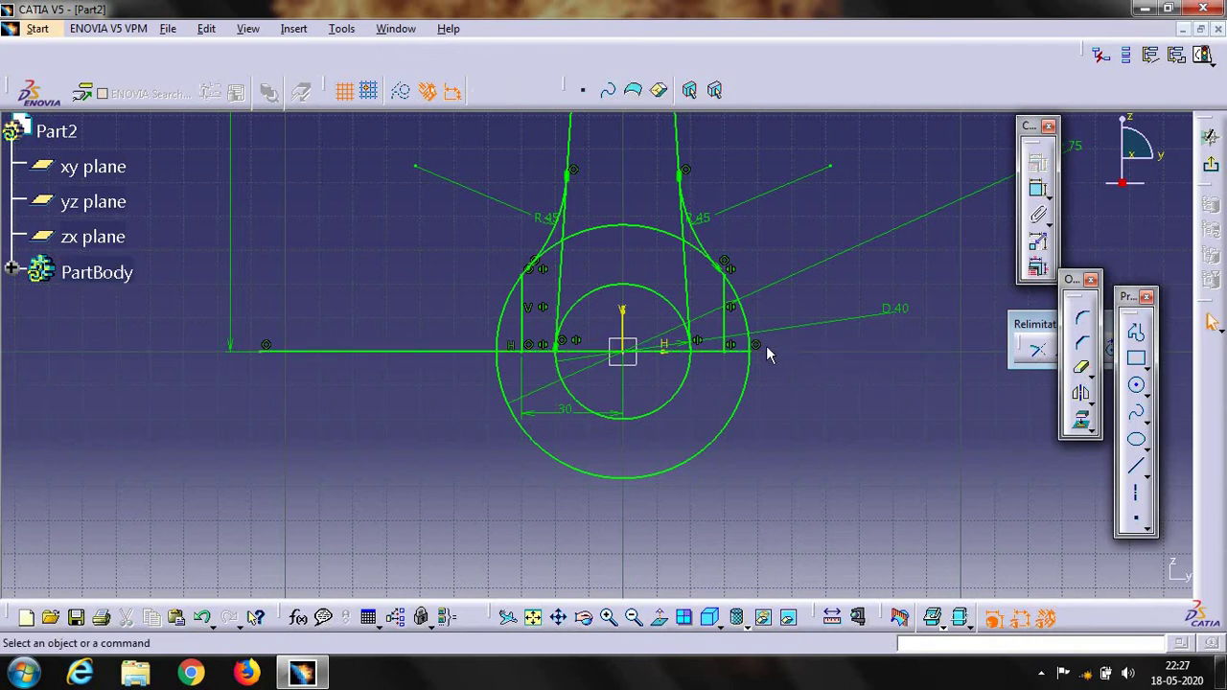
{"action": "left_click", "coordinate": [1080, 372]}
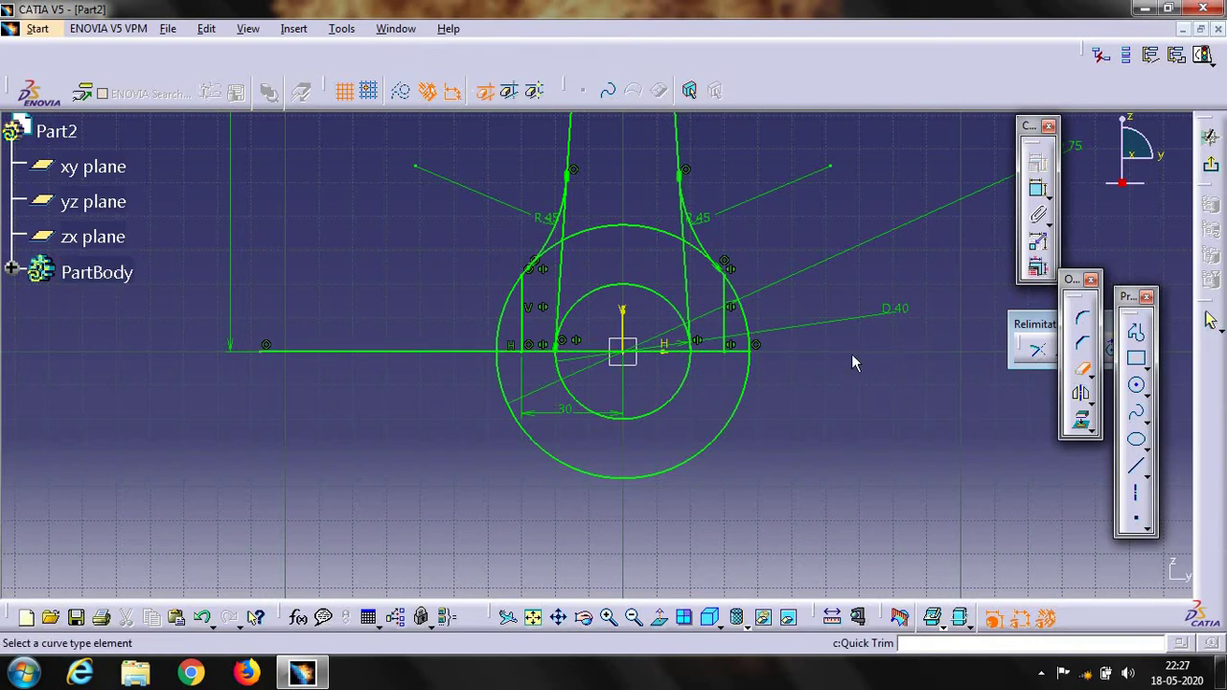
{"action": "left_click", "coordinate": [749, 340]}
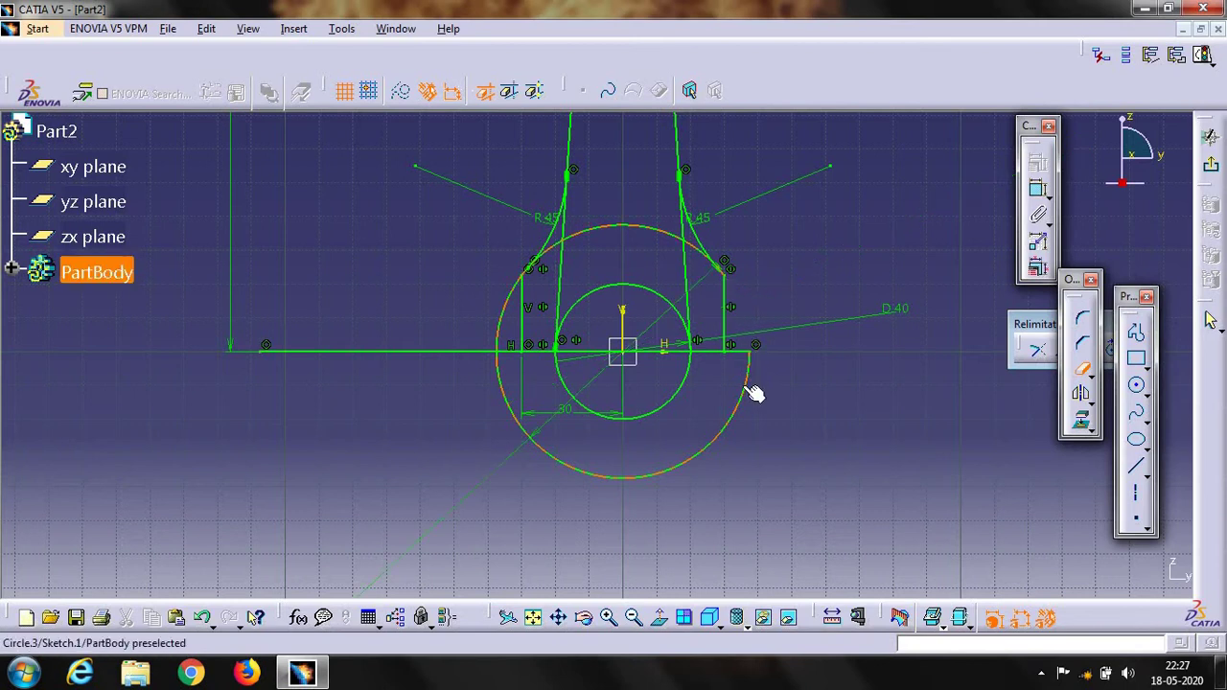
{"action": "left_click", "coordinate": [749, 390]}
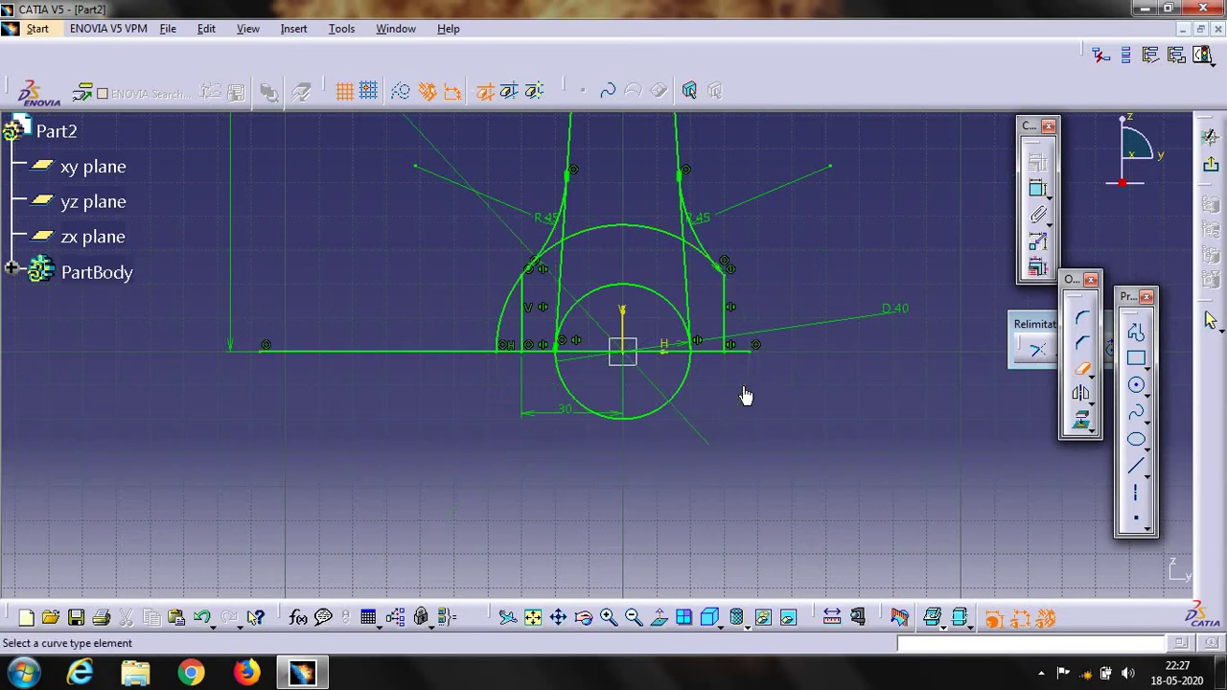
{"action": "left_click", "coordinate": [509, 344]}
{"action": "left_click", "coordinate": [585, 232]}
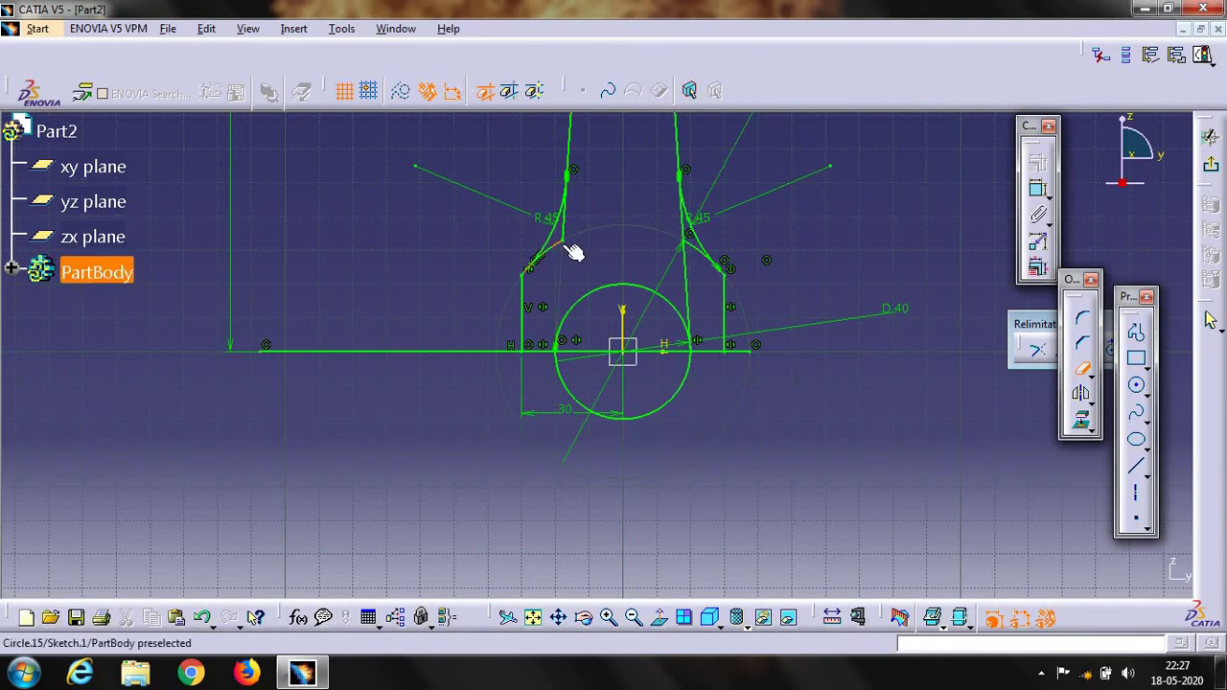
{"action": "left_click", "coordinate": [568, 249]}
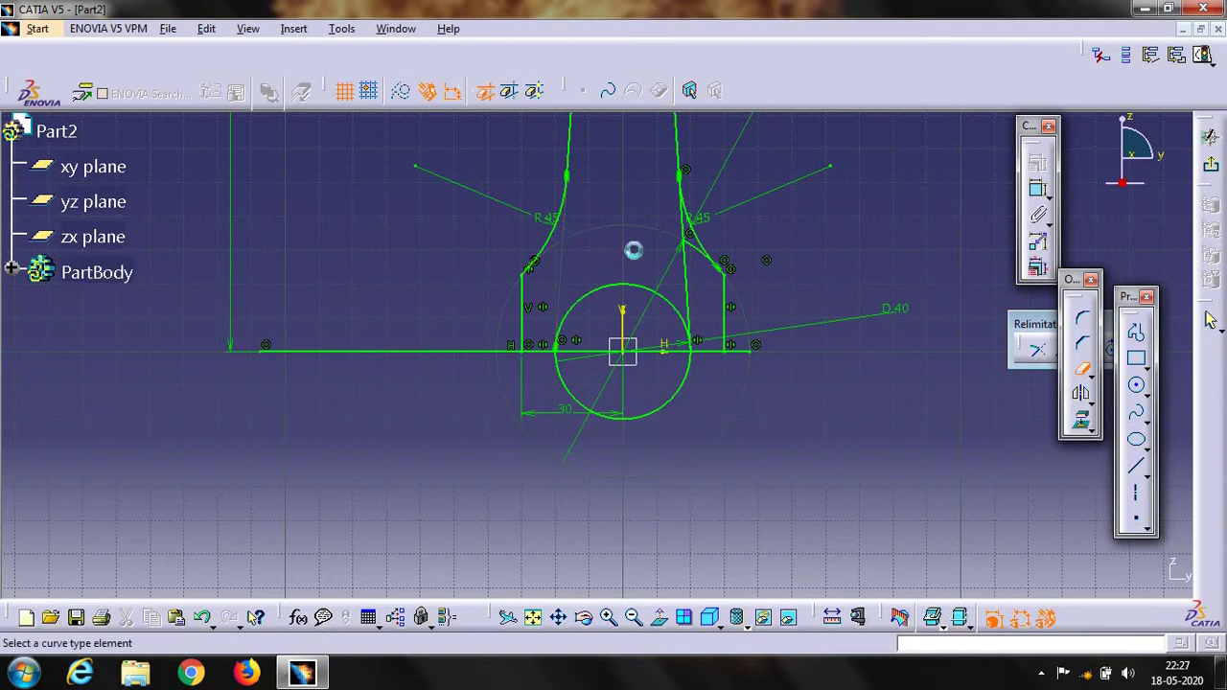
{"action": "left_click", "coordinate": [698, 248]}
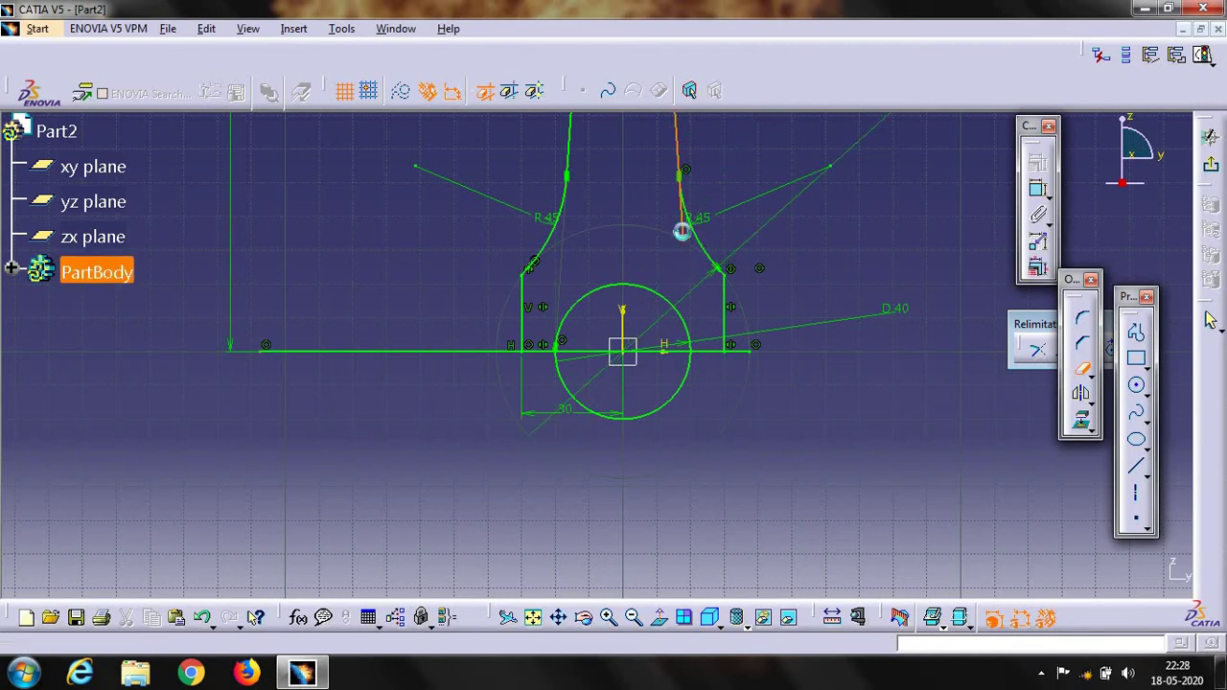
{"action": "left_click", "coordinate": [743, 351]}
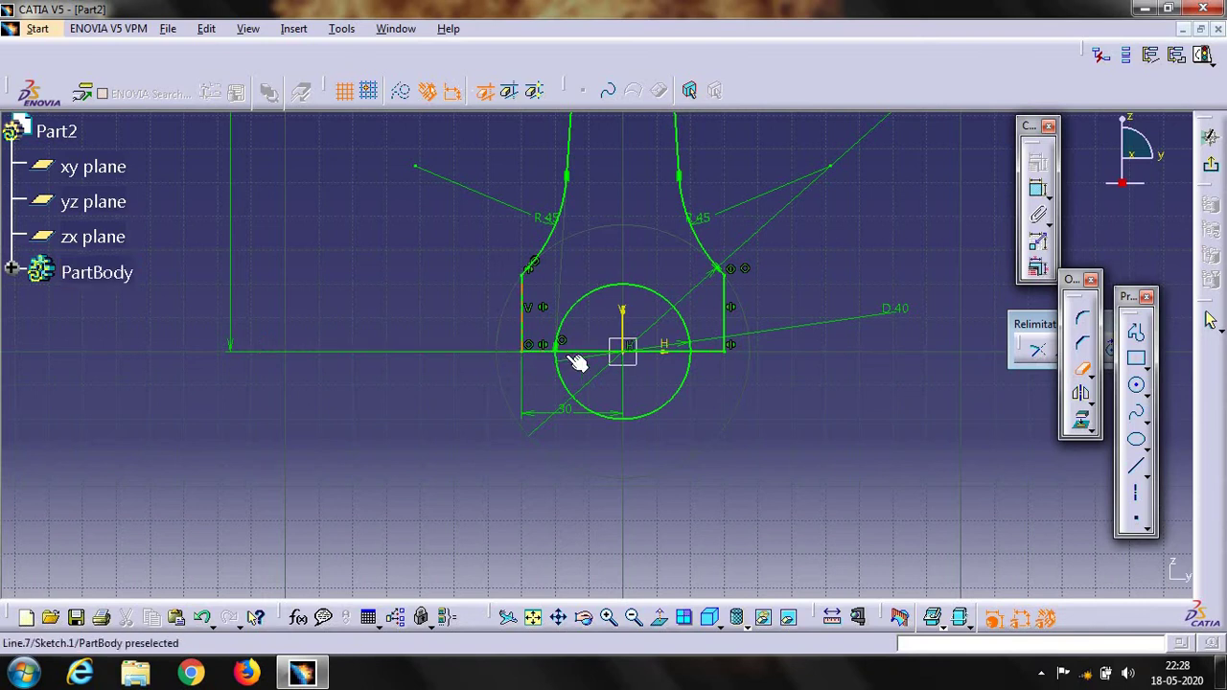
{"action": "left_click", "coordinate": [588, 409]}
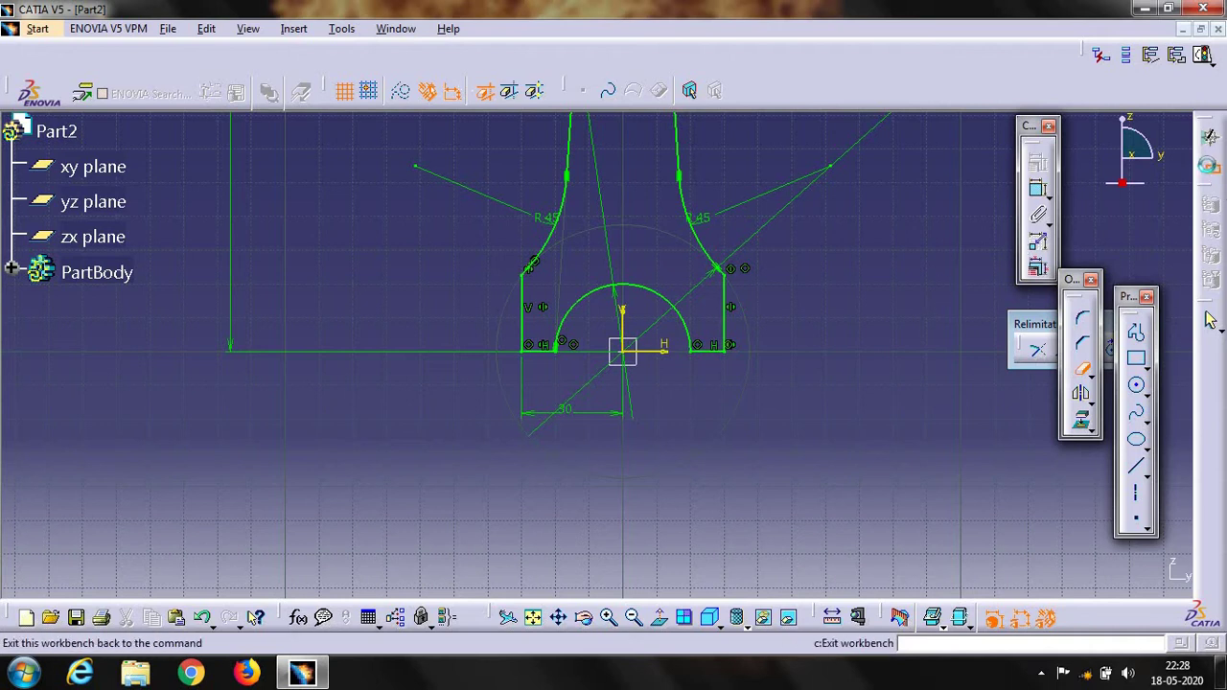
{"action": "left_click", "coordinate": [1210, 320]}
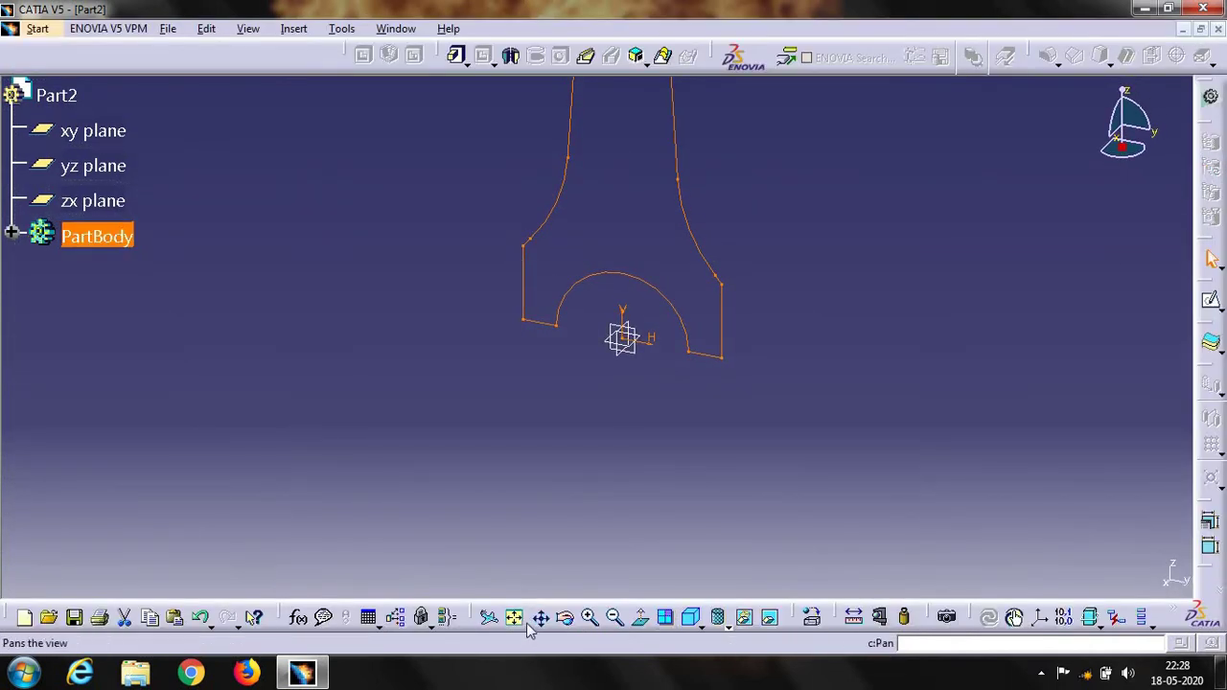
Pad the rod profile 5.5 mm with mirrored extent and open Sketch.2 on its front face.
{"action": "left_click", "coordinate": [513, 618]}
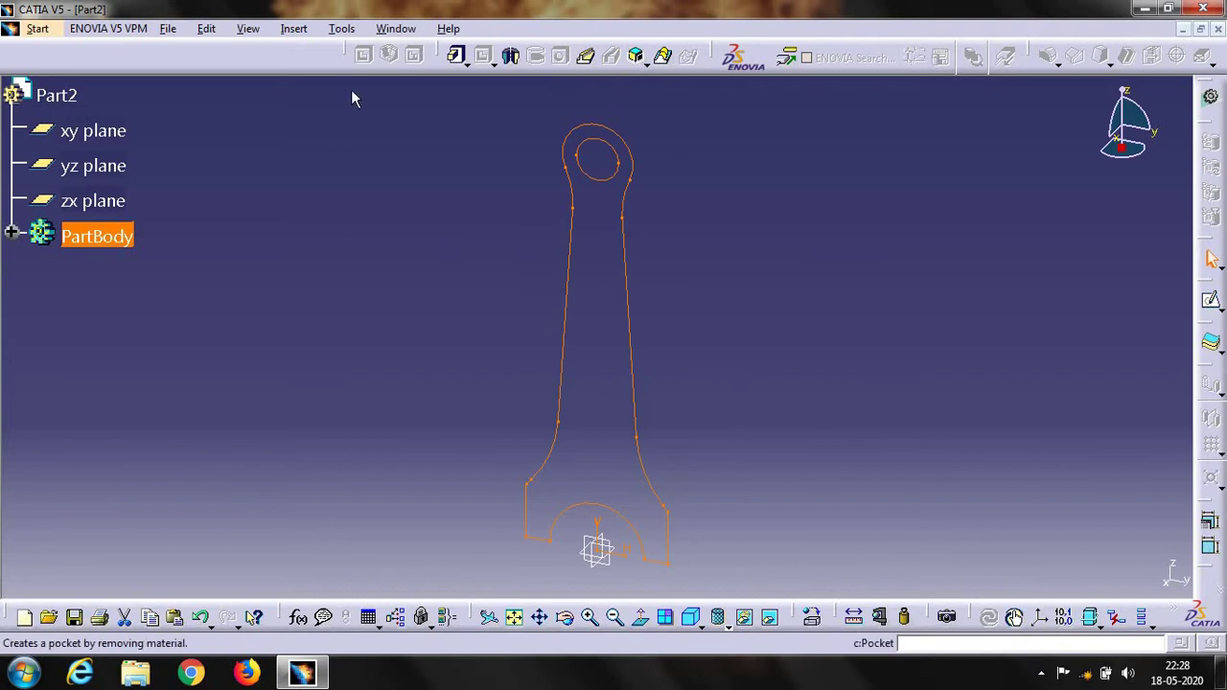
{"action": "left_click", "coordinate": [454, 55]}
{"action": "type", "text": "5.5"}
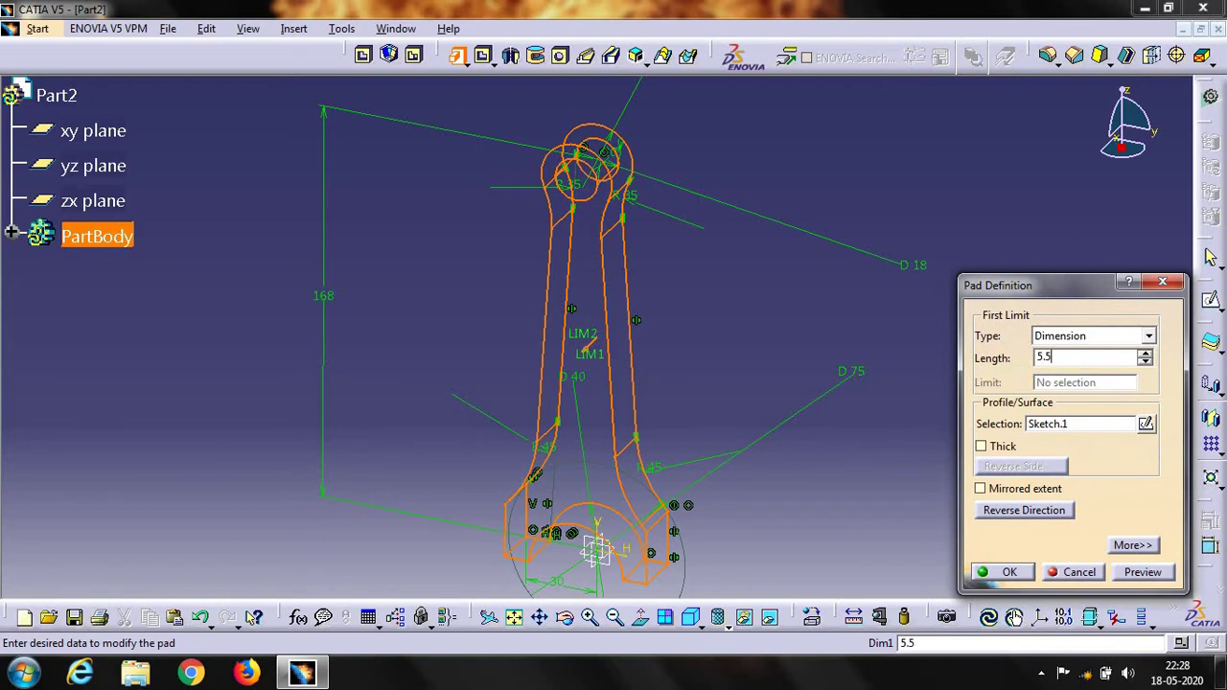
{"action": "key", "text": "Return"}
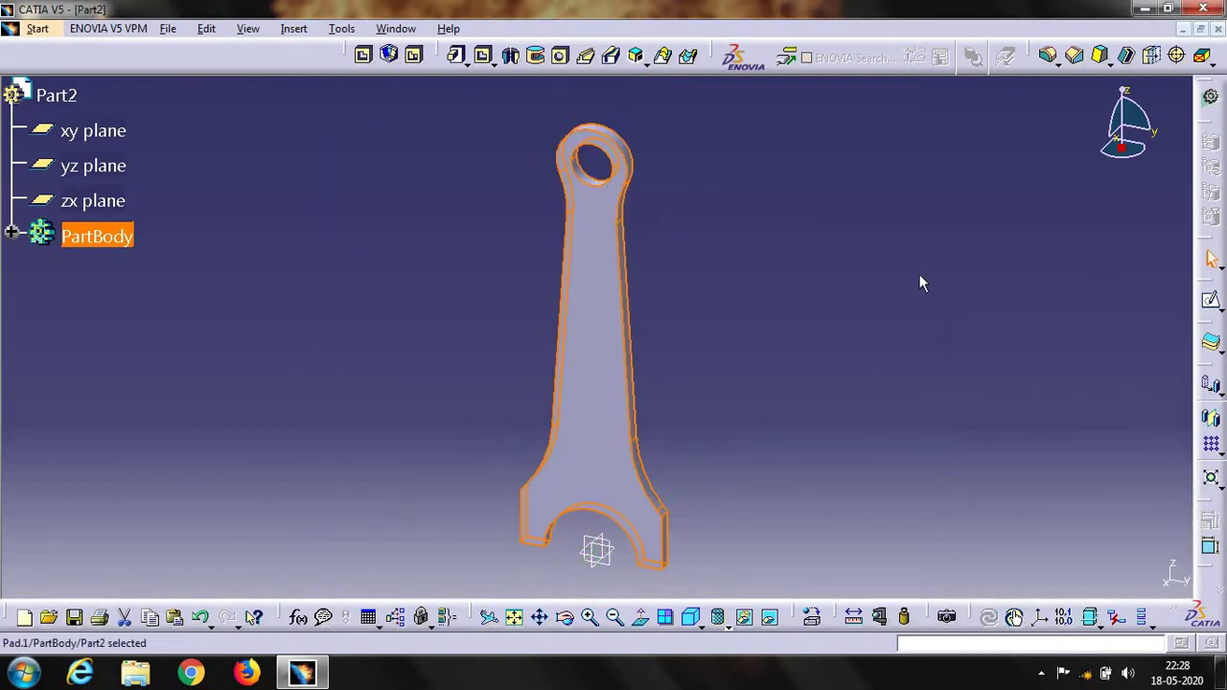
{"action": "left_click", "coordinate": [10, 232]}
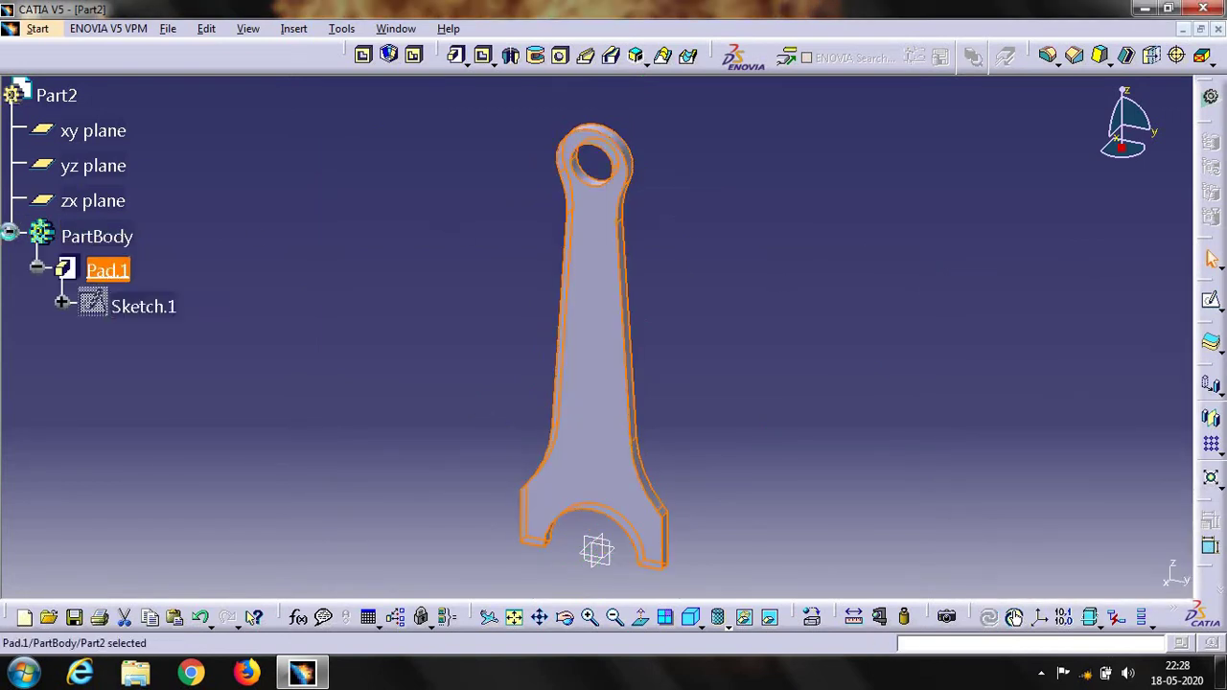
{"action": "double_click", "coordinate": [123, 270]}
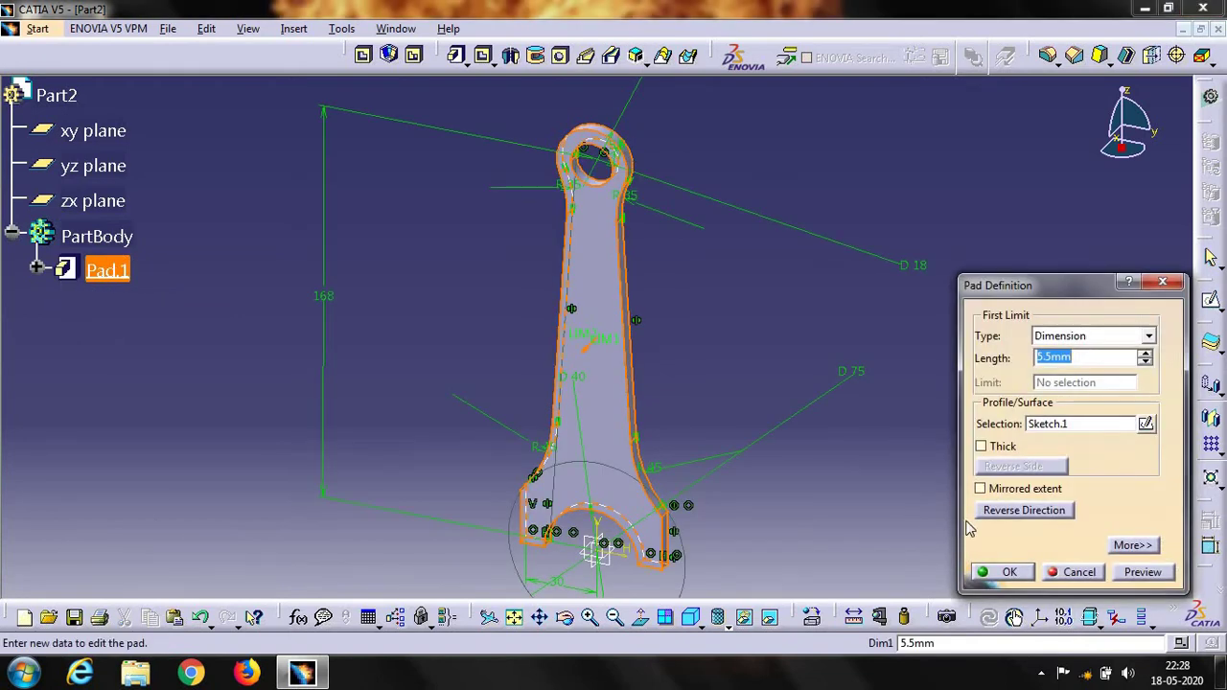
{"action": "left_click", "coordinate": [981, 489]}
{"action": "left_click", "coordinate": [997, 573]}
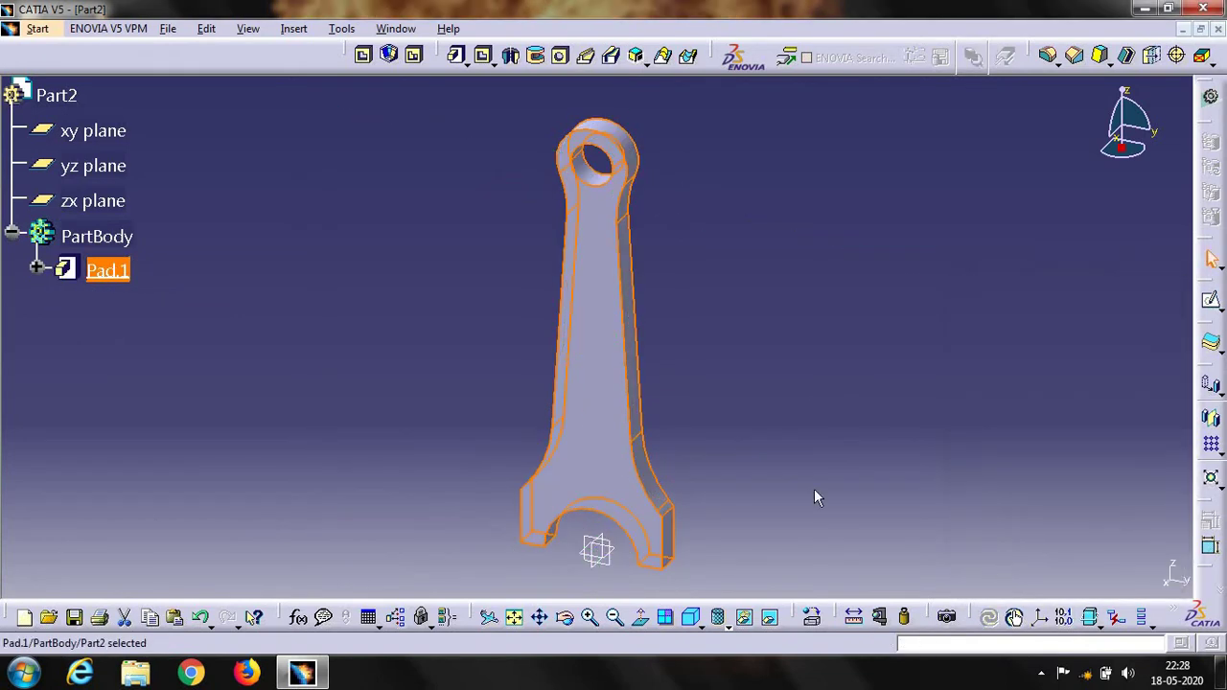
{"action": "left_click", "coordinate": [630, 407]}
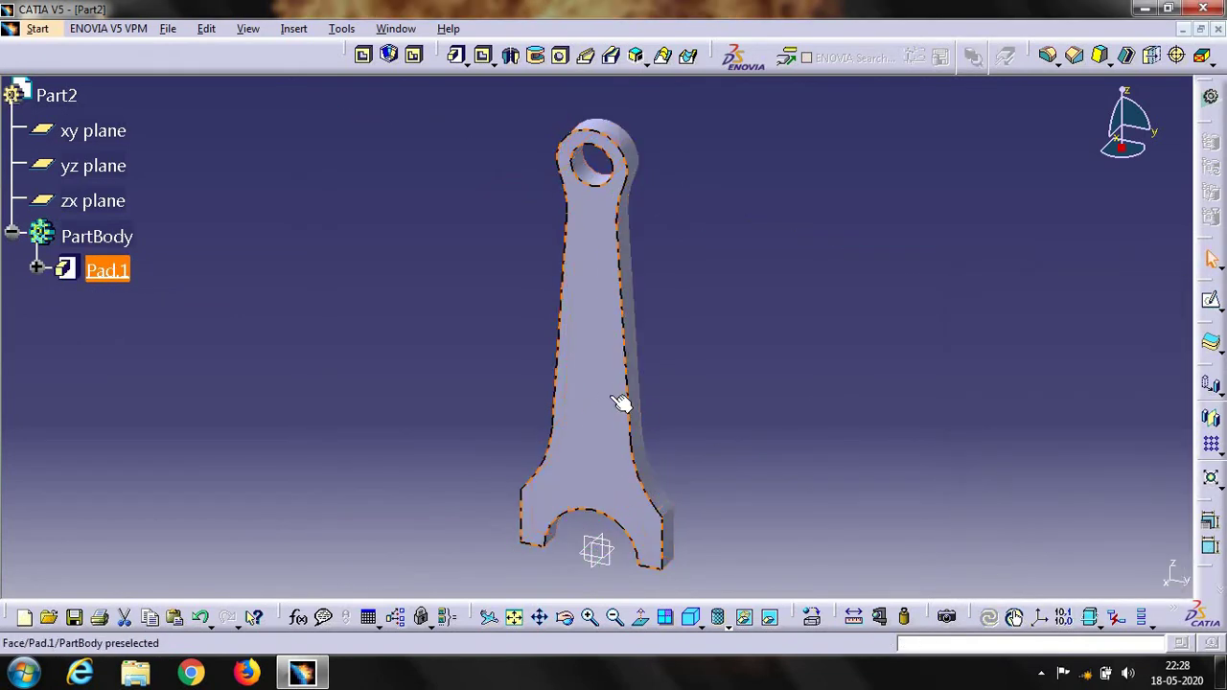
{"action": "left_click", "coordinate": [1210, 299]}
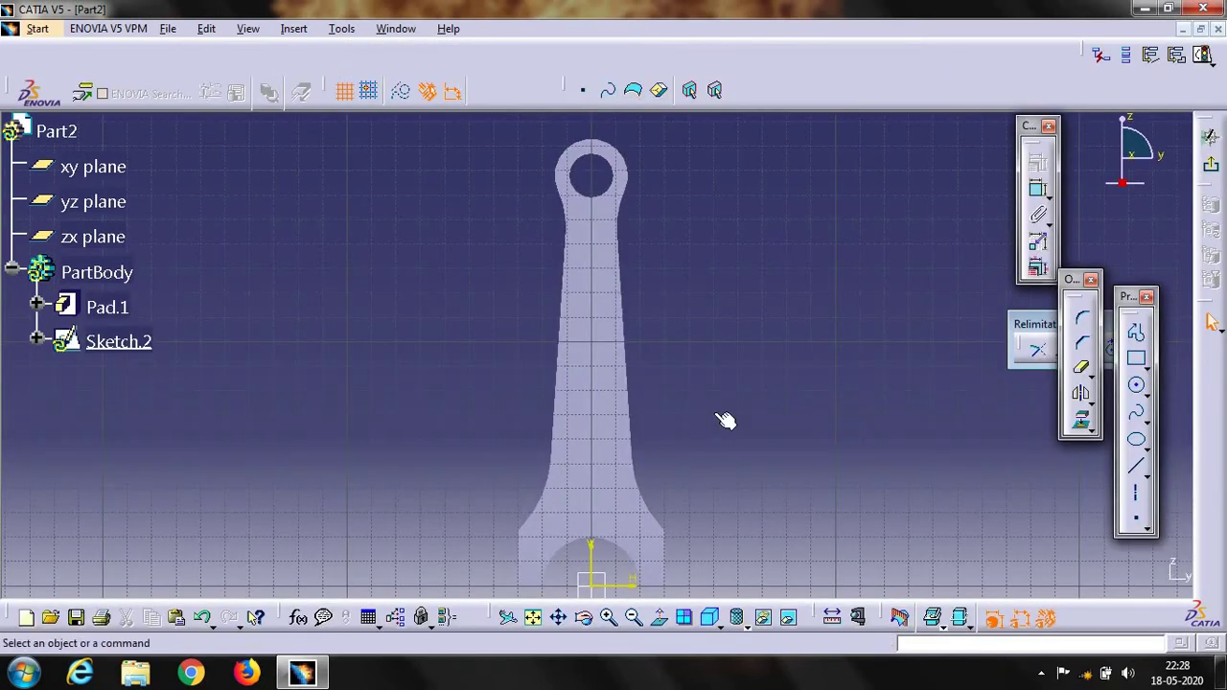
Draw a sloping line down the shank in Sketch.2.
{"action": "left_click", "coordinate": [1132, 469]}
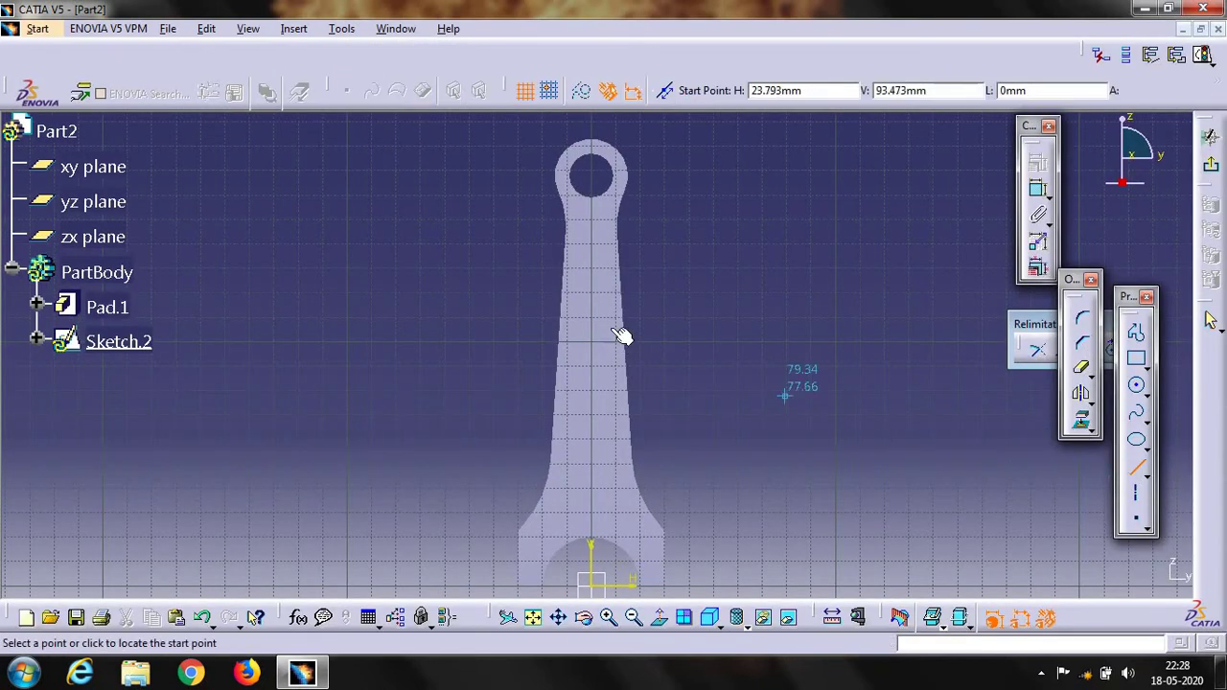
{"action": "left_click", "coordinate": [600, 232]}
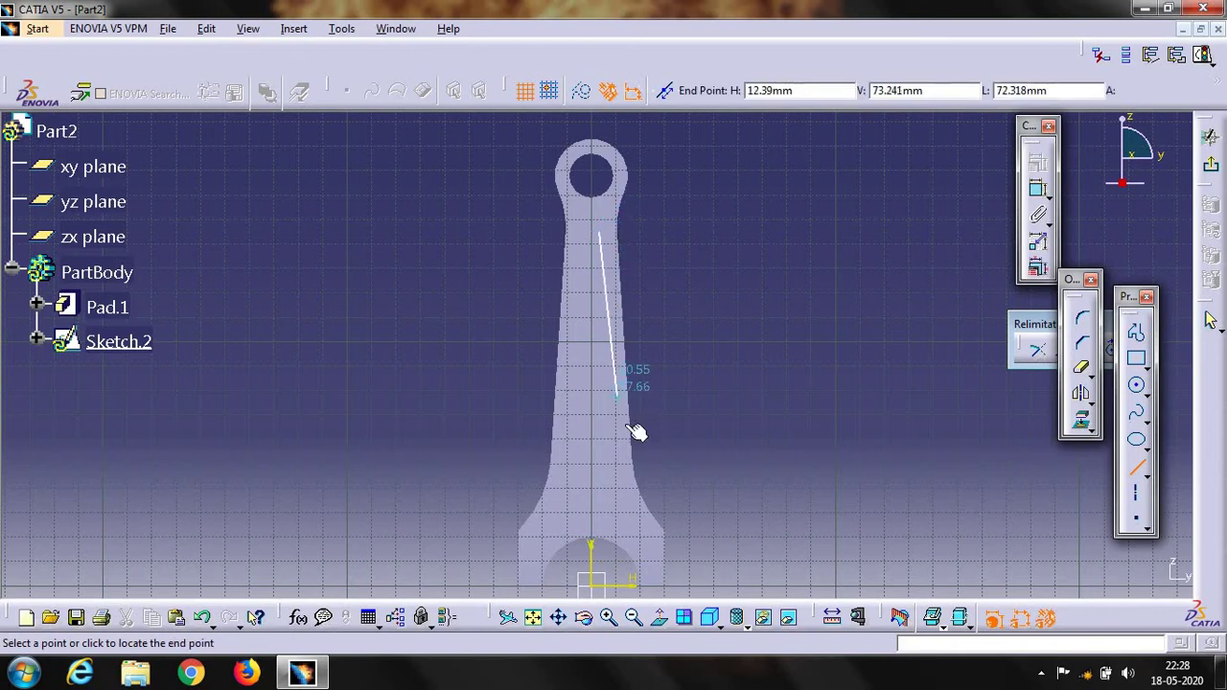
{"action": "left_click", "coordinate": [620, 489]}
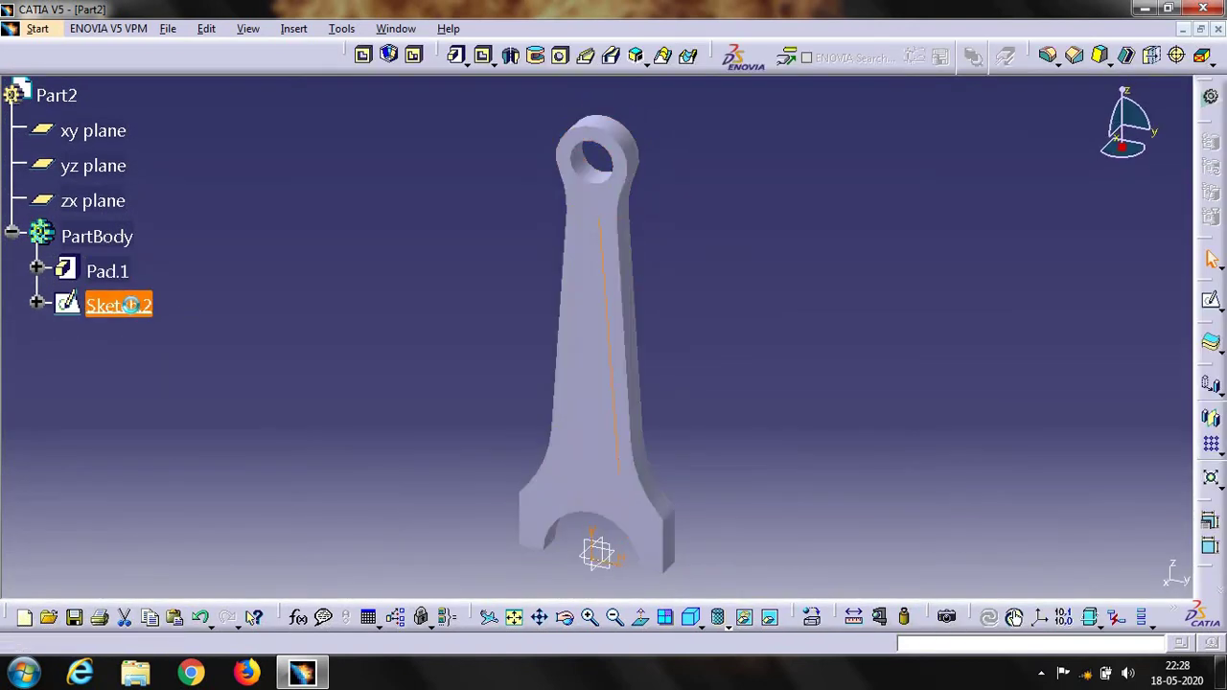
{"action": "double_click", "coordinate": [129, 305]}
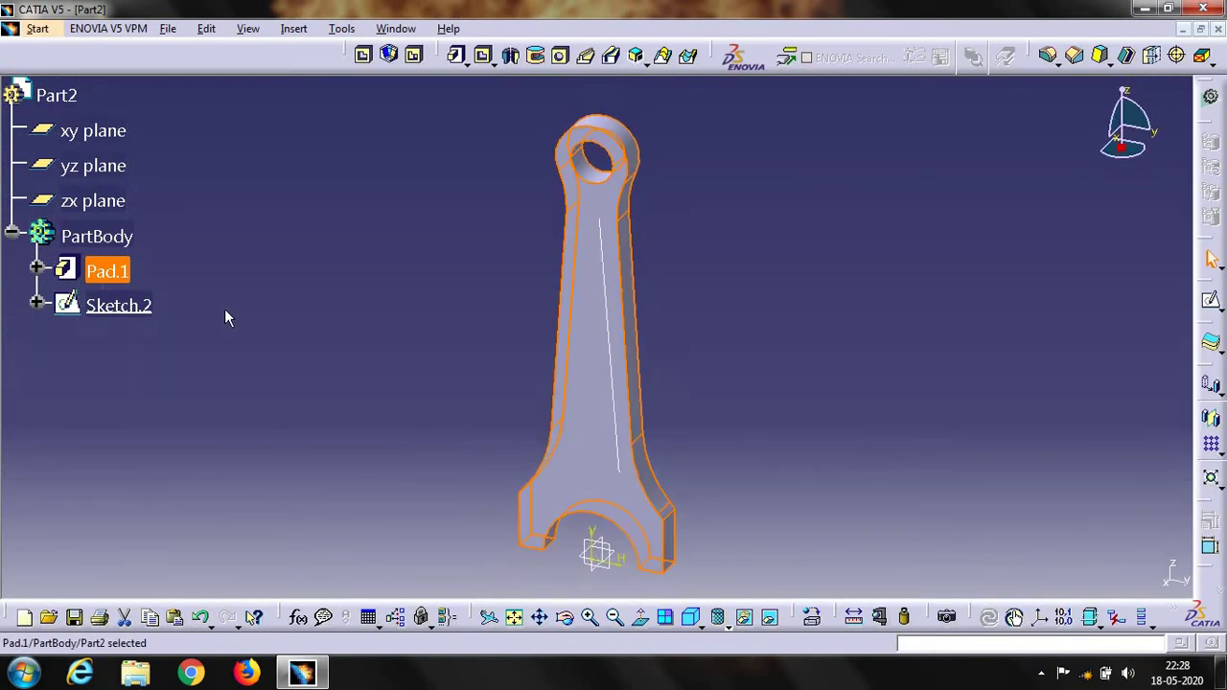
{"action": "left_click", "coordinate": [144, 305]}
{"action": "double_click", "coordinate": [144, 305]}
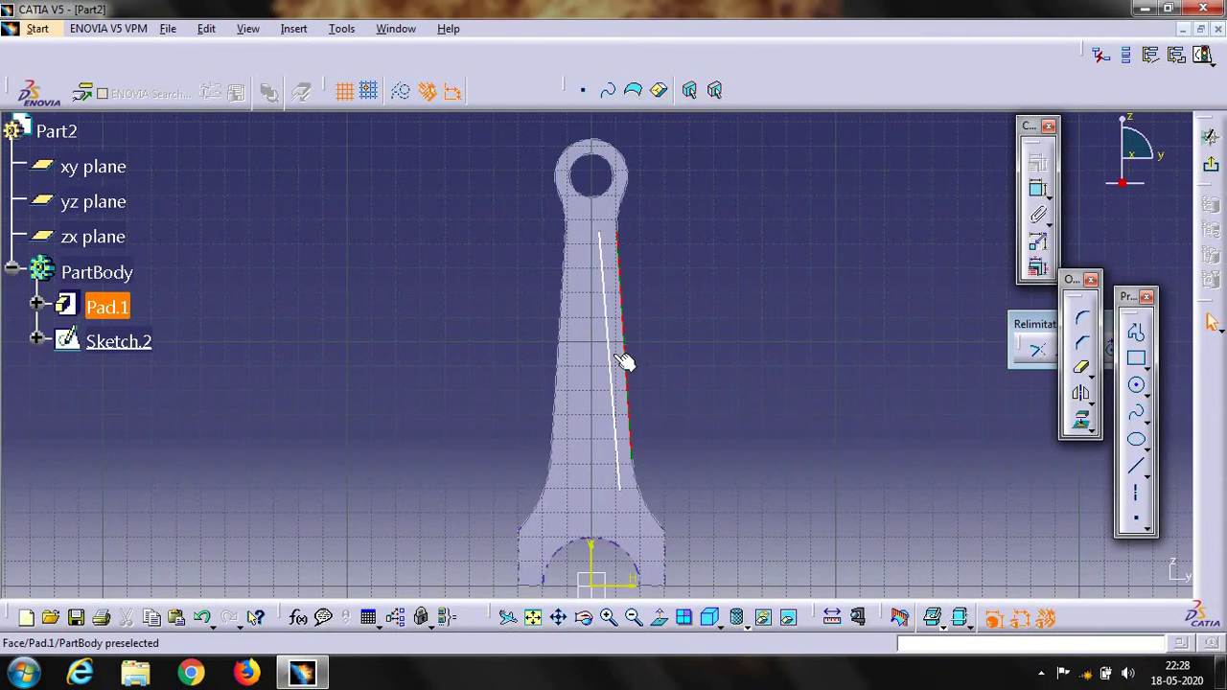
Constrain the line parallel to the shank's right edge.
{"action": "left_click", "coordinate": [624, 362]}
{"action": "left_click", "coordinate": [606, 354], "text": "ctrl"}
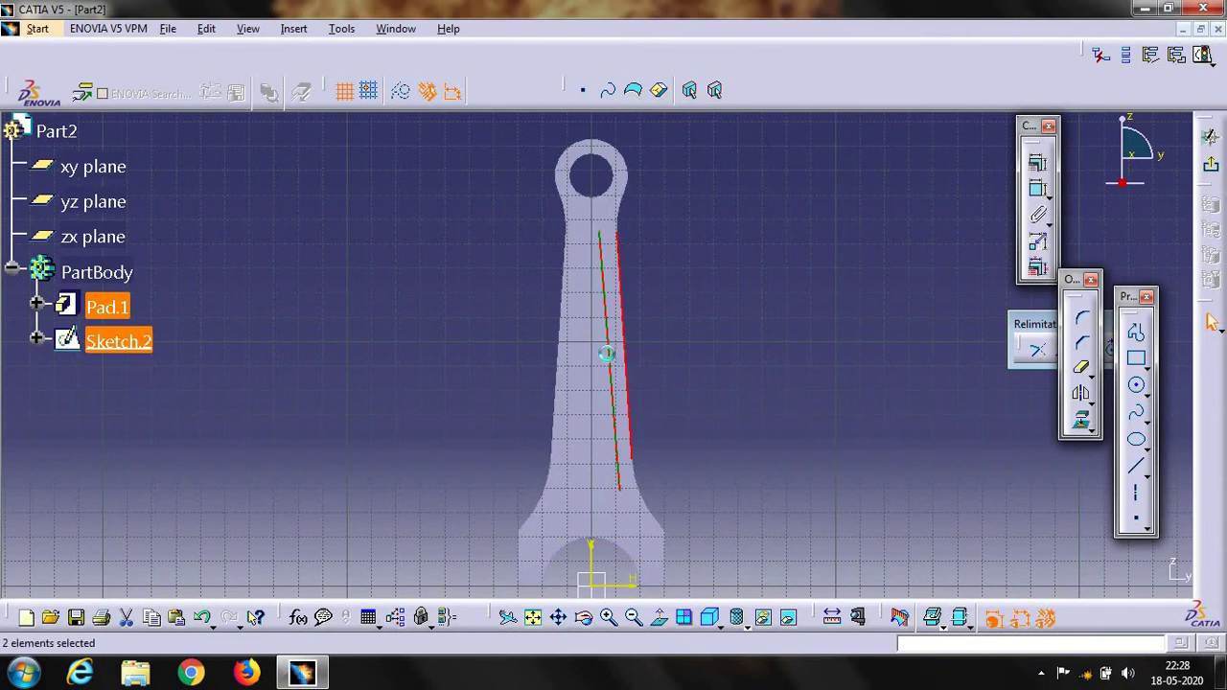
{"action": "left_click", "coordinate": [1039, 167]}
{"action": "left_click", "coordinate": [1093, 460]}
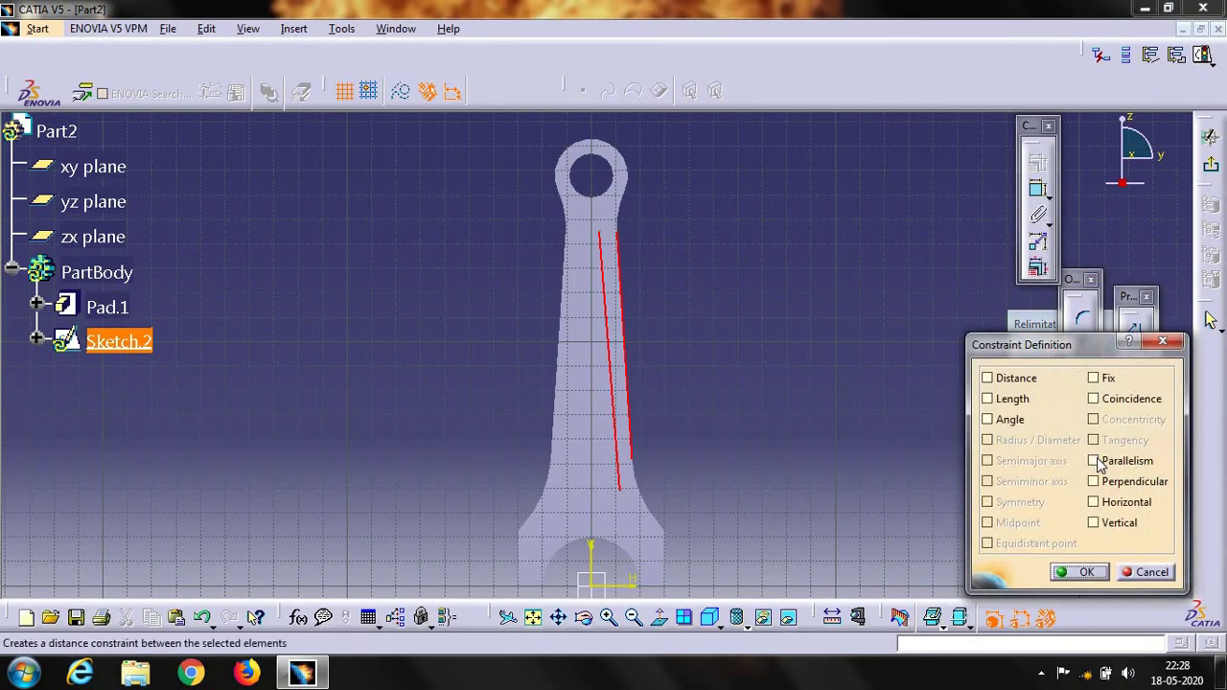
{"action": "left_click", "coordinate": [1083, 571]}
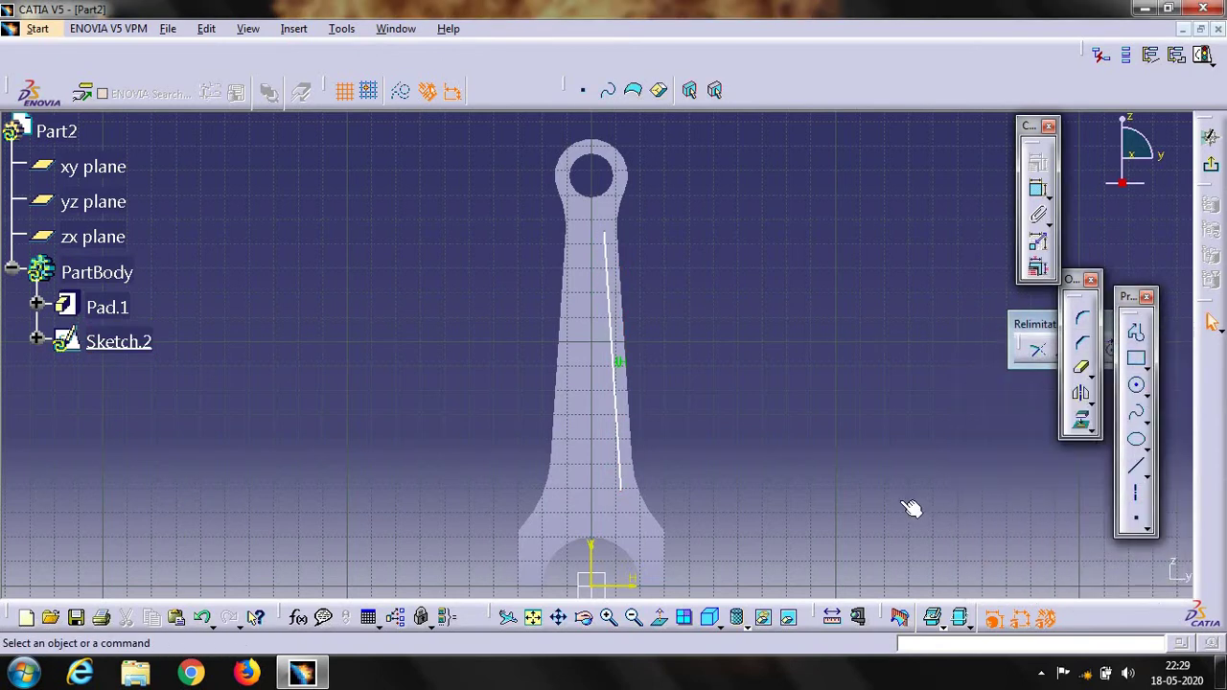
Dimension the line 6 mm from the shank edge.
{"action": "left_click", "coordinate": [624, 403]}
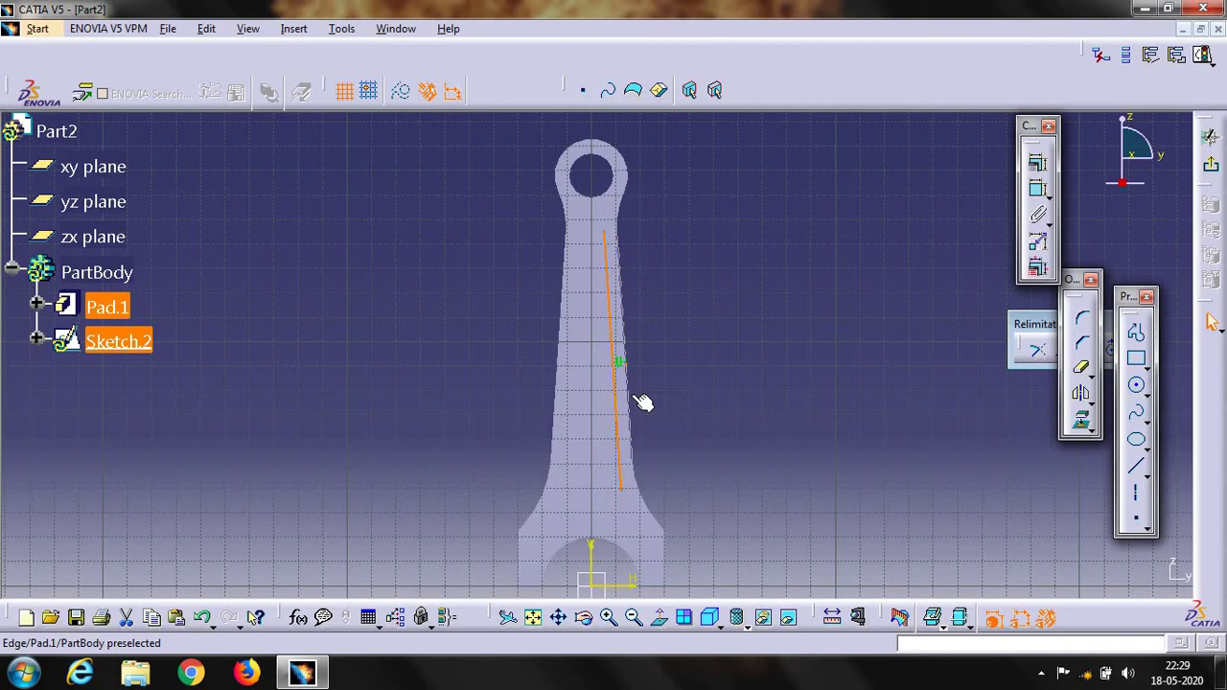
{"action": "left_click", "coordinate": [1211, 137]}
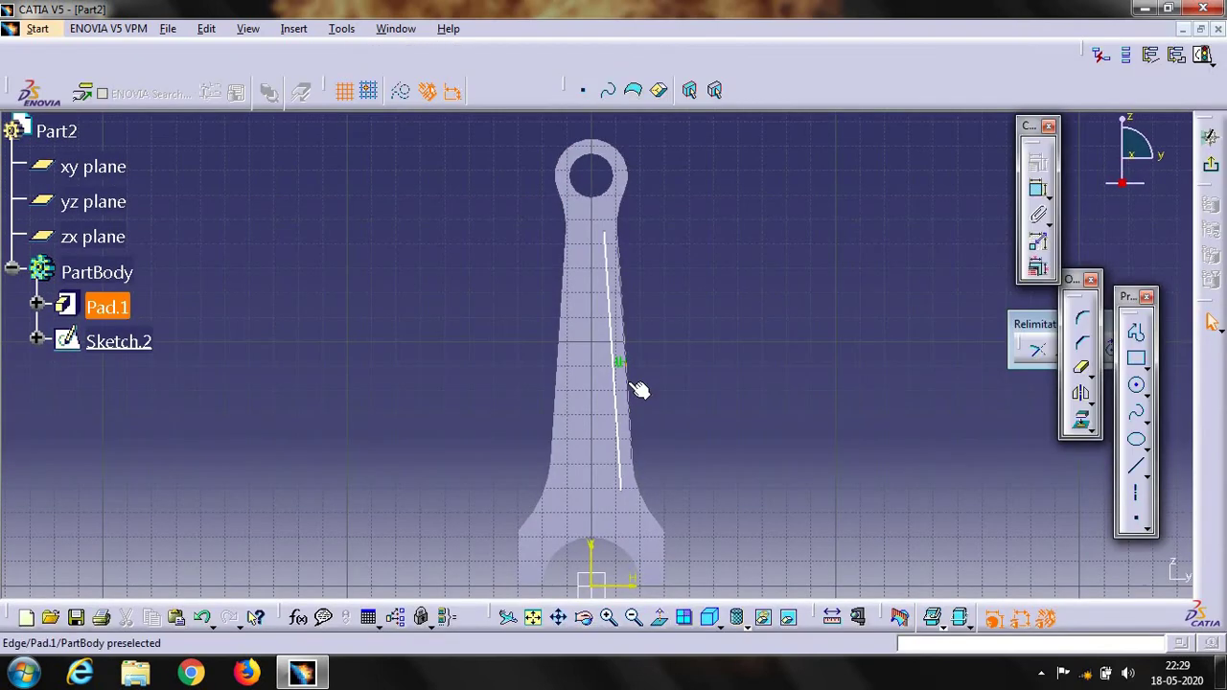
{"action": "left_click", "coordinate": [628, 395], "text": "ctrl"}
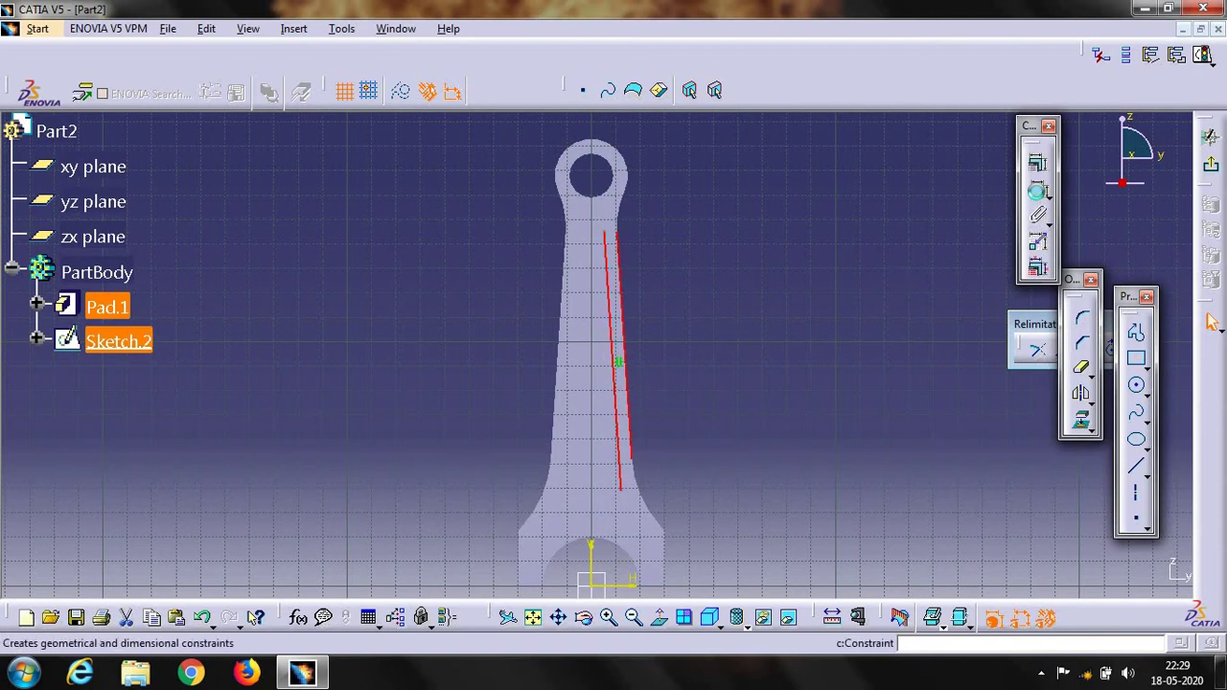
{"action": "left_click", "coordinate": [1037, 191]}
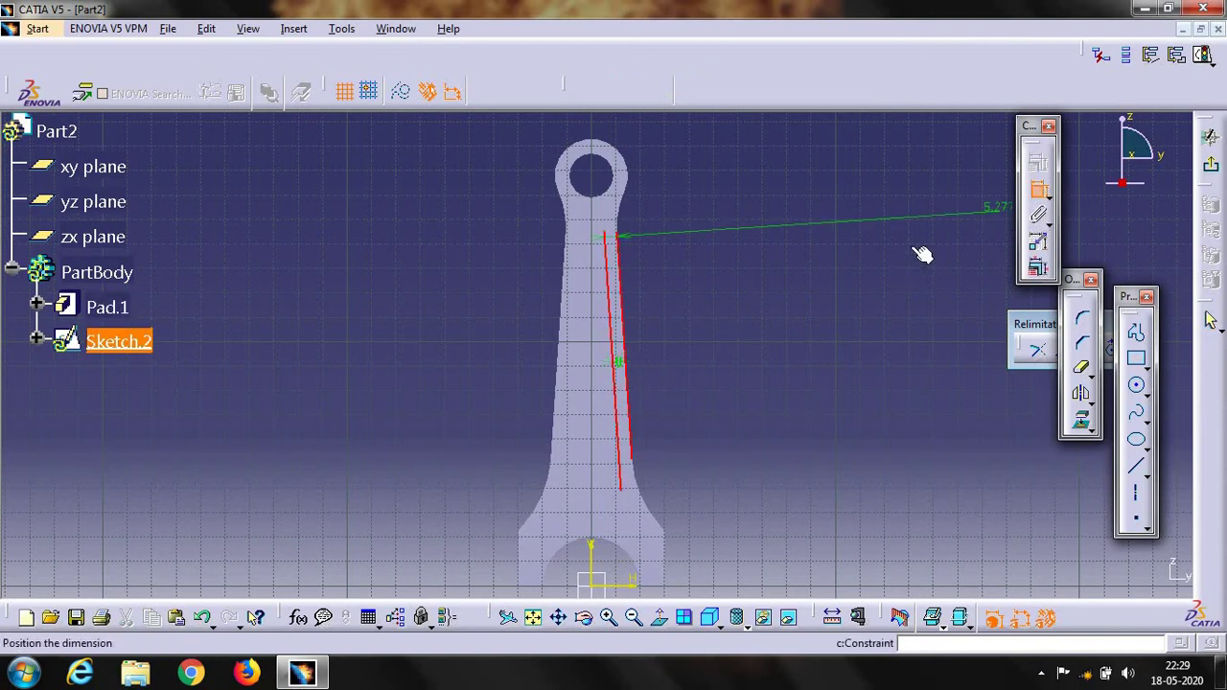
{"action": "double_click", "coordinate": [861, 266]}
{"action": "type", "text": "6"}
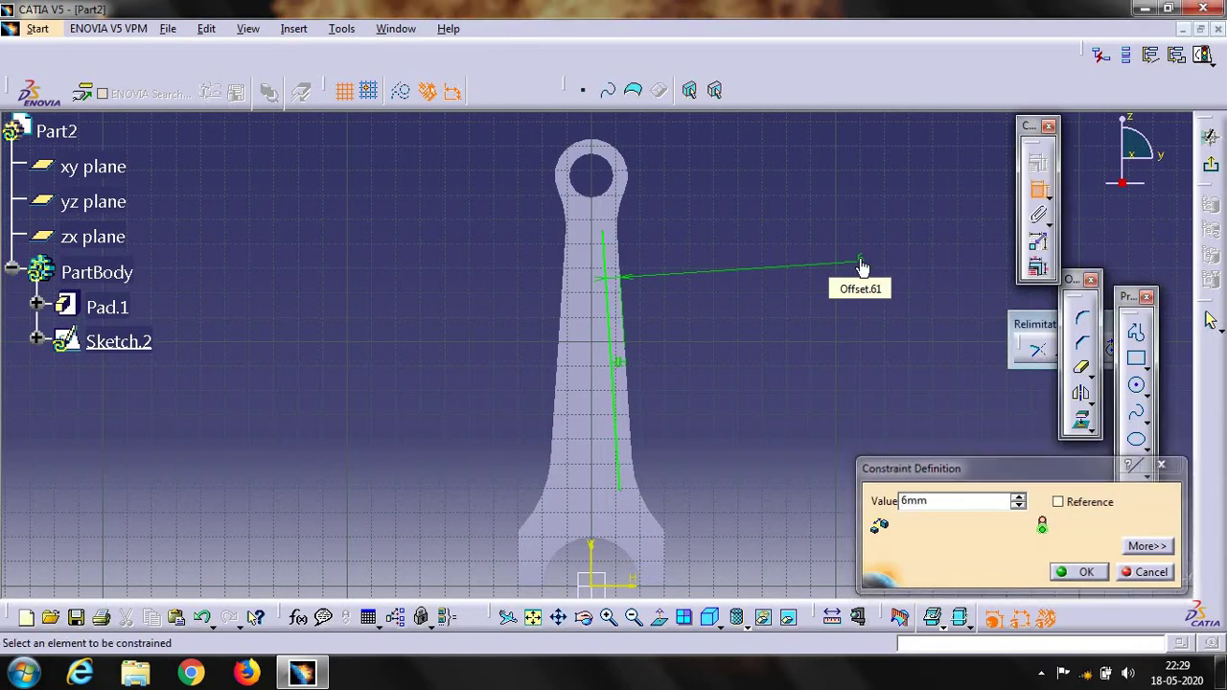
{"action": "key", "text": "Return"}
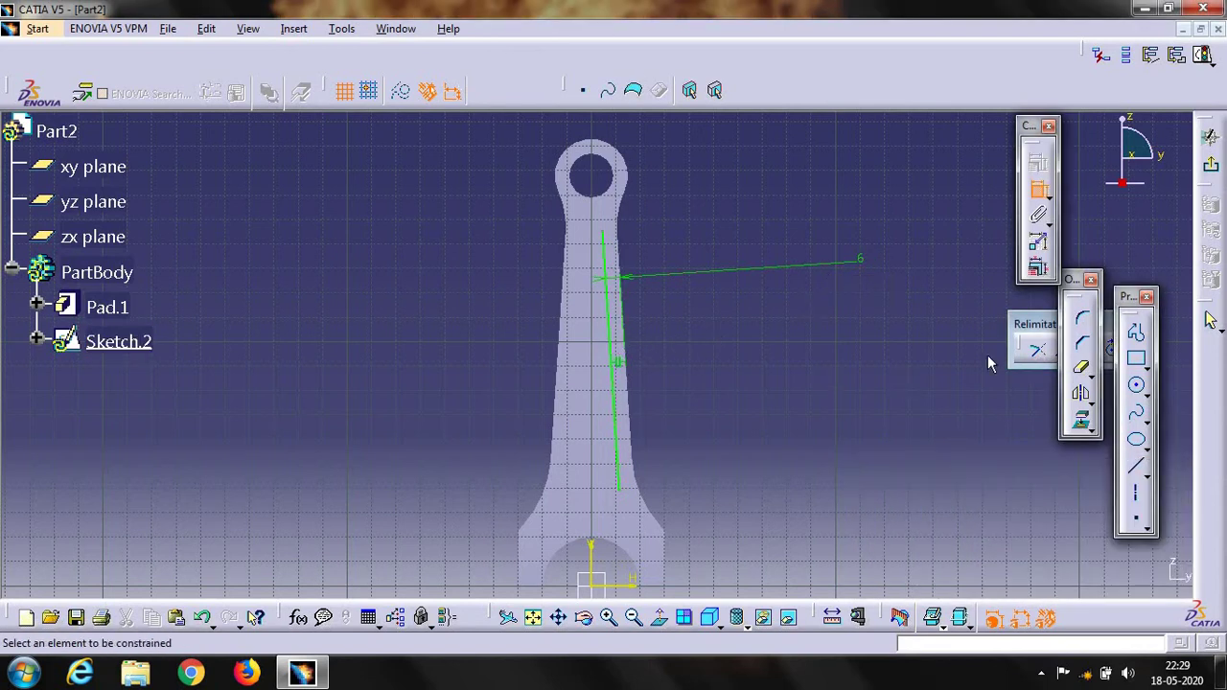
{"action": "left_click", "coordinate": [1081, 393]}
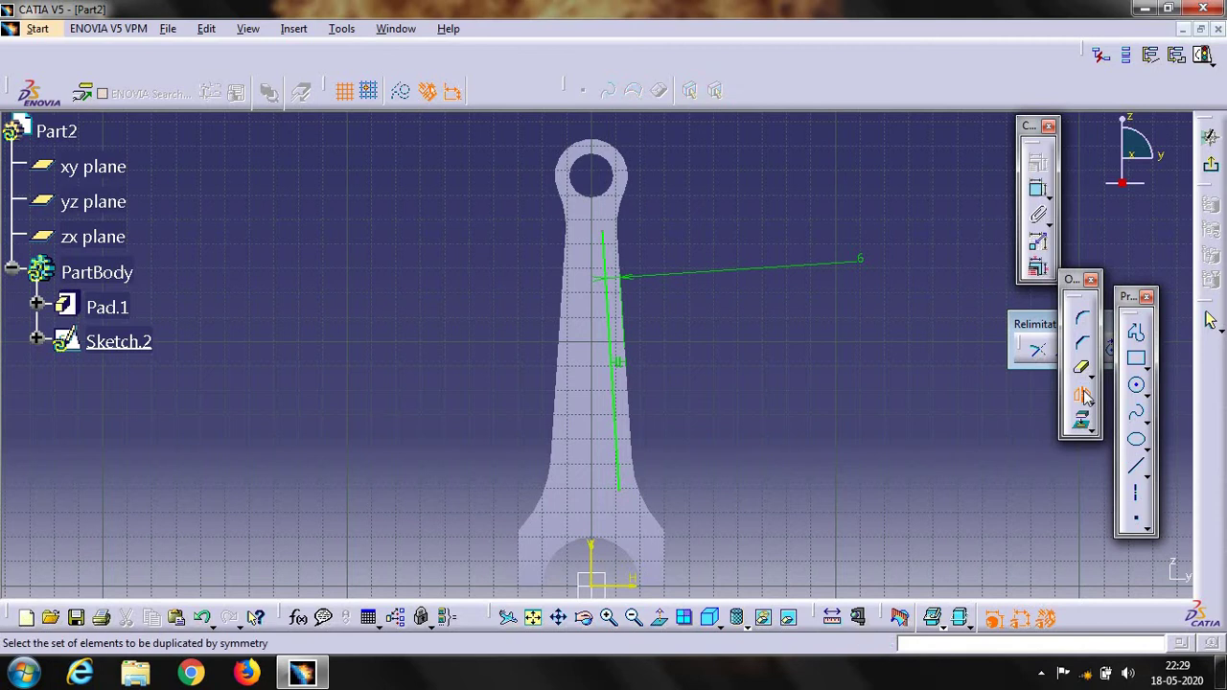
Mirror the shank line about the vertical axis and sketch a circle around the small-end hole.
{"action": "left_click", "coordinate": [616, 356]}
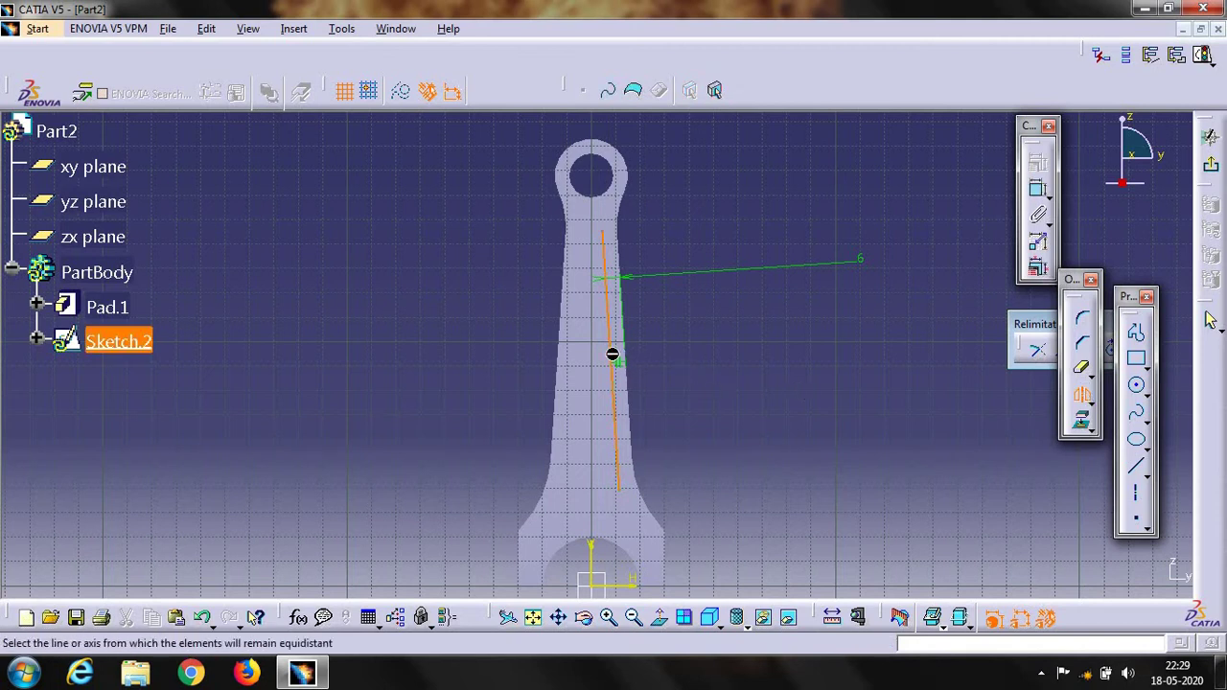
{"action": "left_click", "coordinate": [591, 554]}
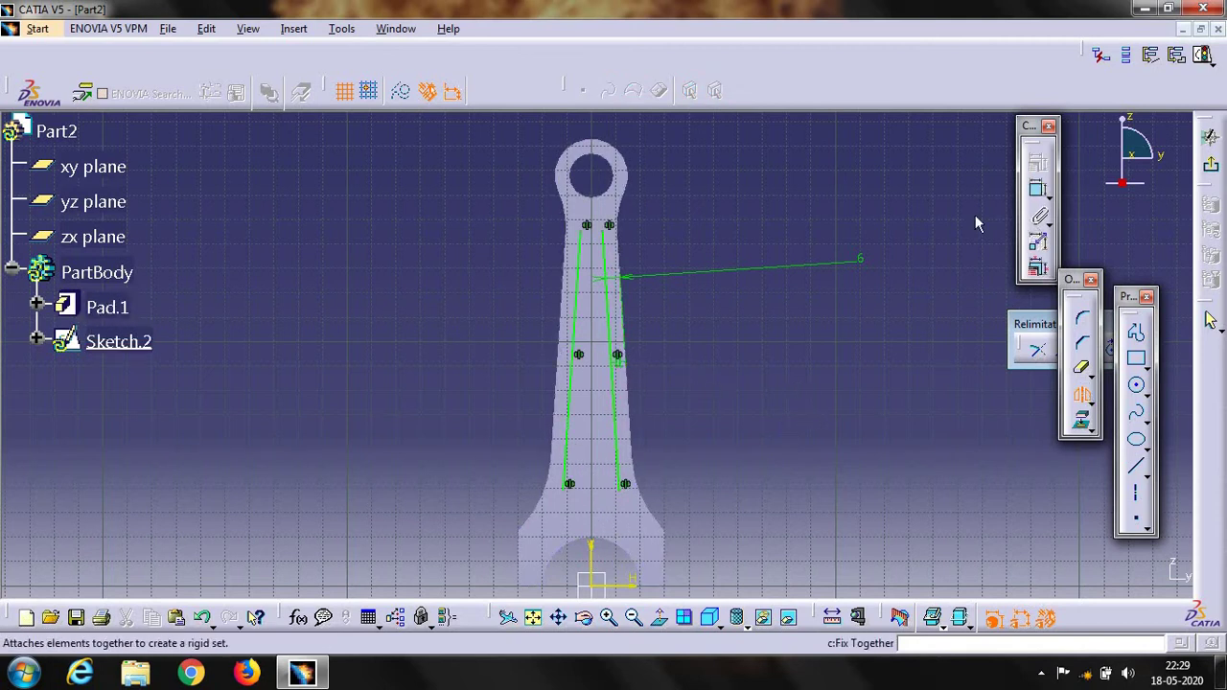
{"action": "left_click", "coordinate": [1137, 385]}
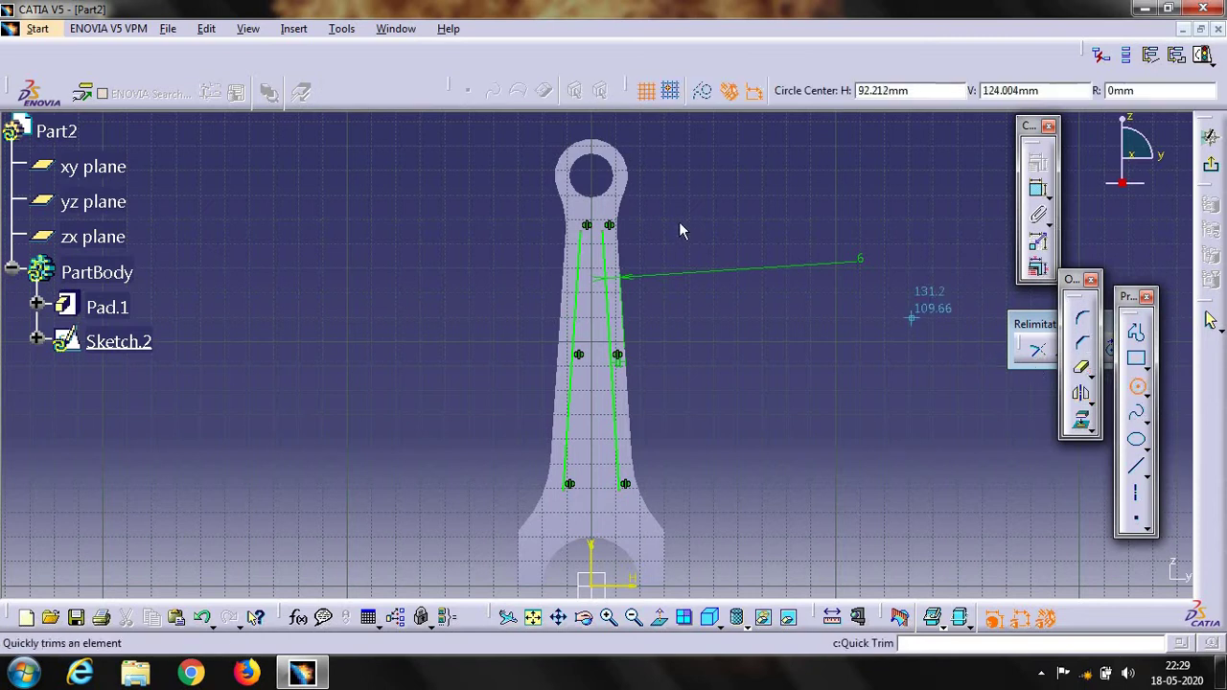
{"action": "left_click", "coordinate": [592, 173]}
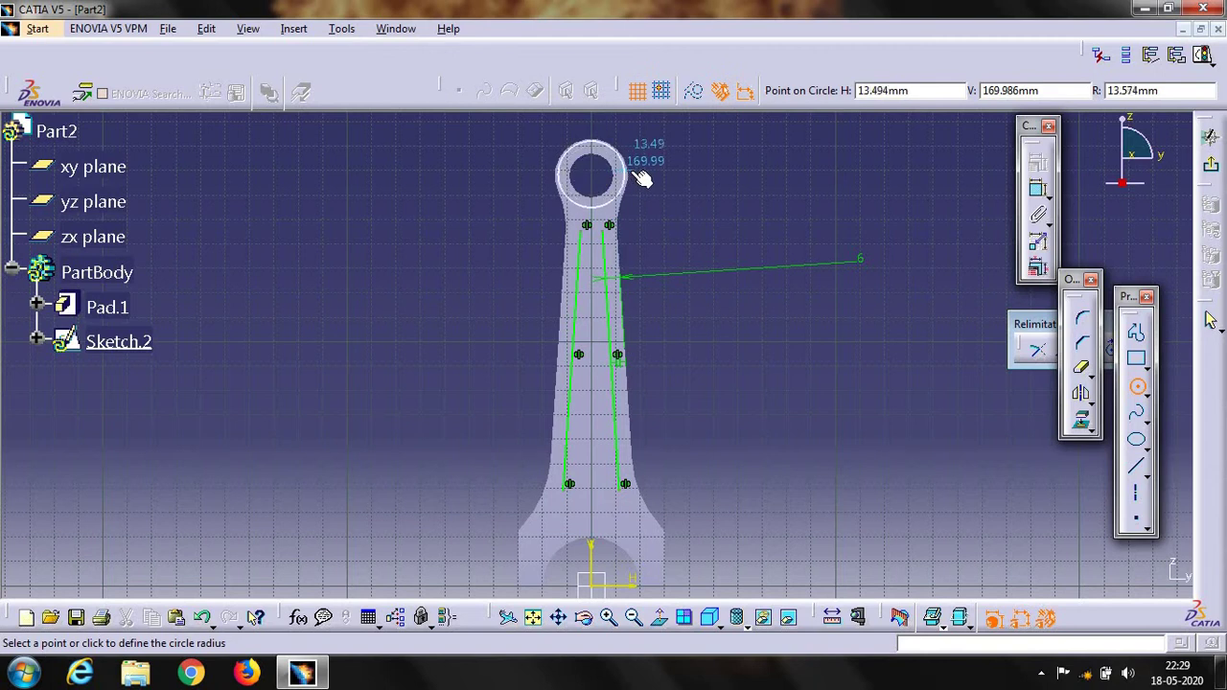
{"action": "left_click", "coordinate": [640, 180]}
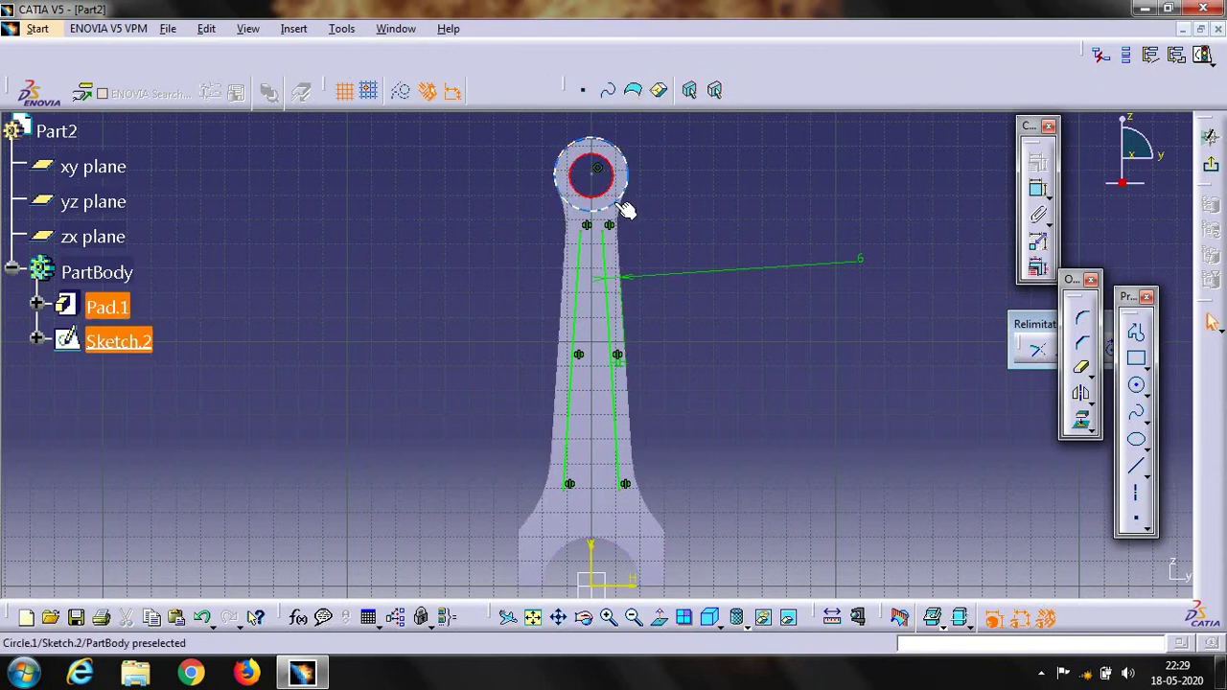
Make the new circle concentric with the small-end hole.
{"action": "left_click", "coordinate": [623, 211]}
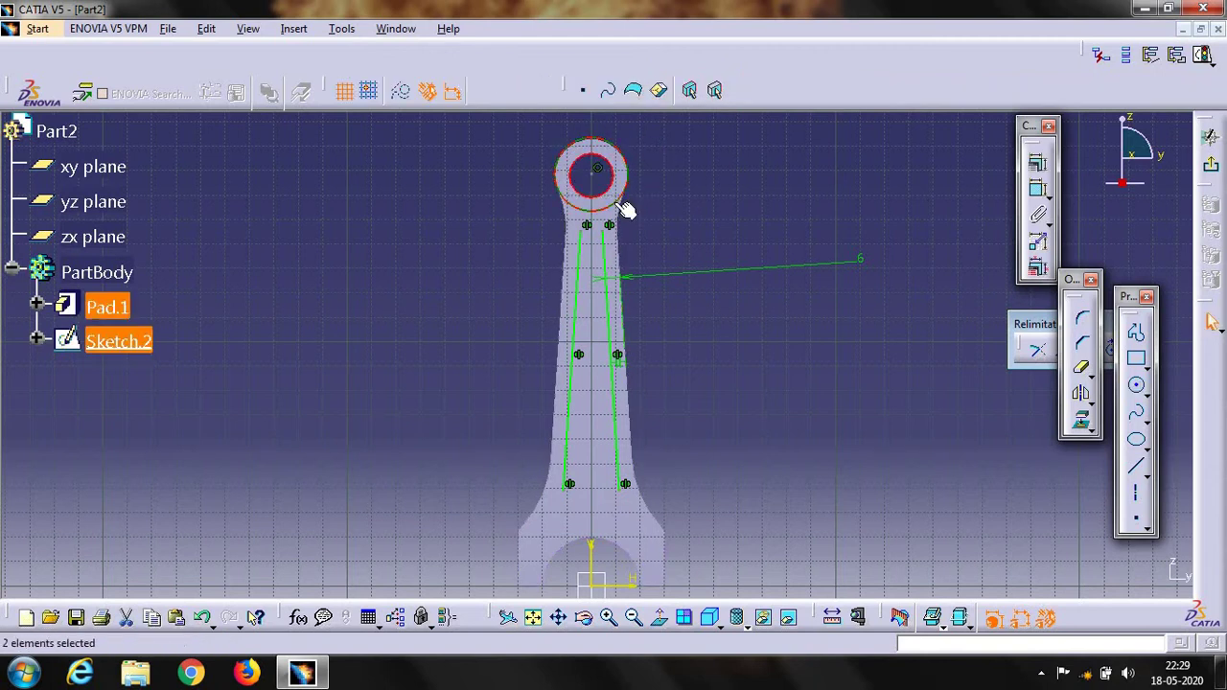
{"action": "left_click", "coordinate": [1036, 188]}
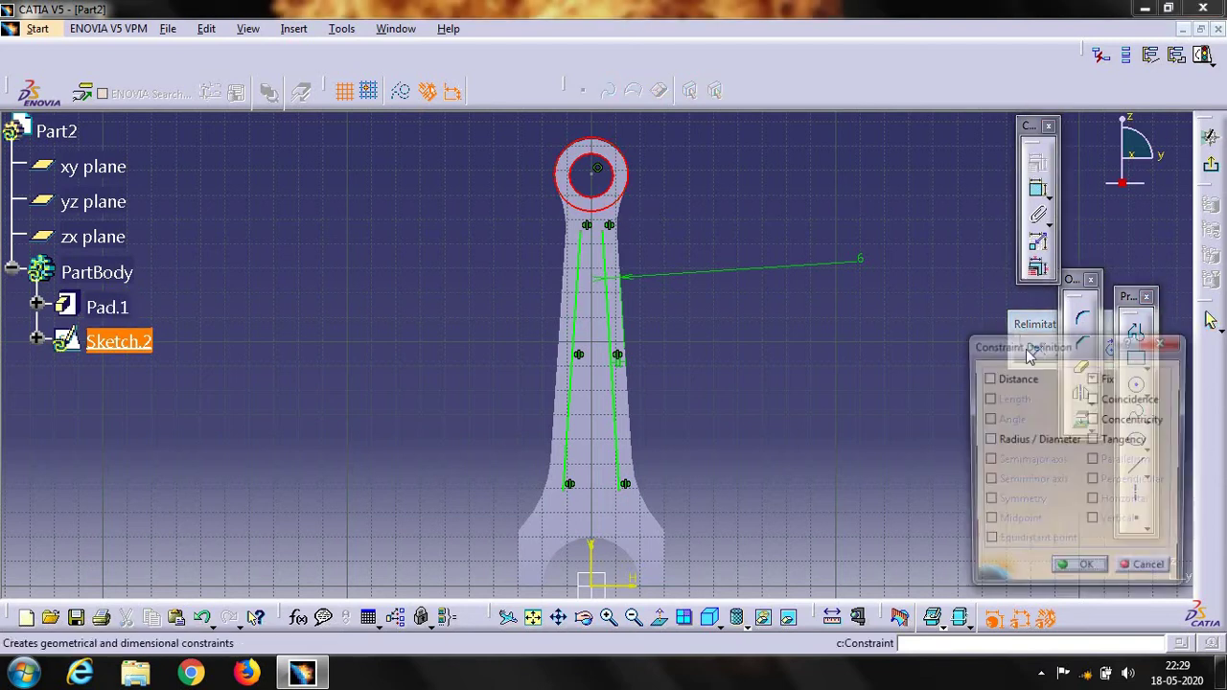
{"action": "left_click", "coordinate": [1097, 418]}
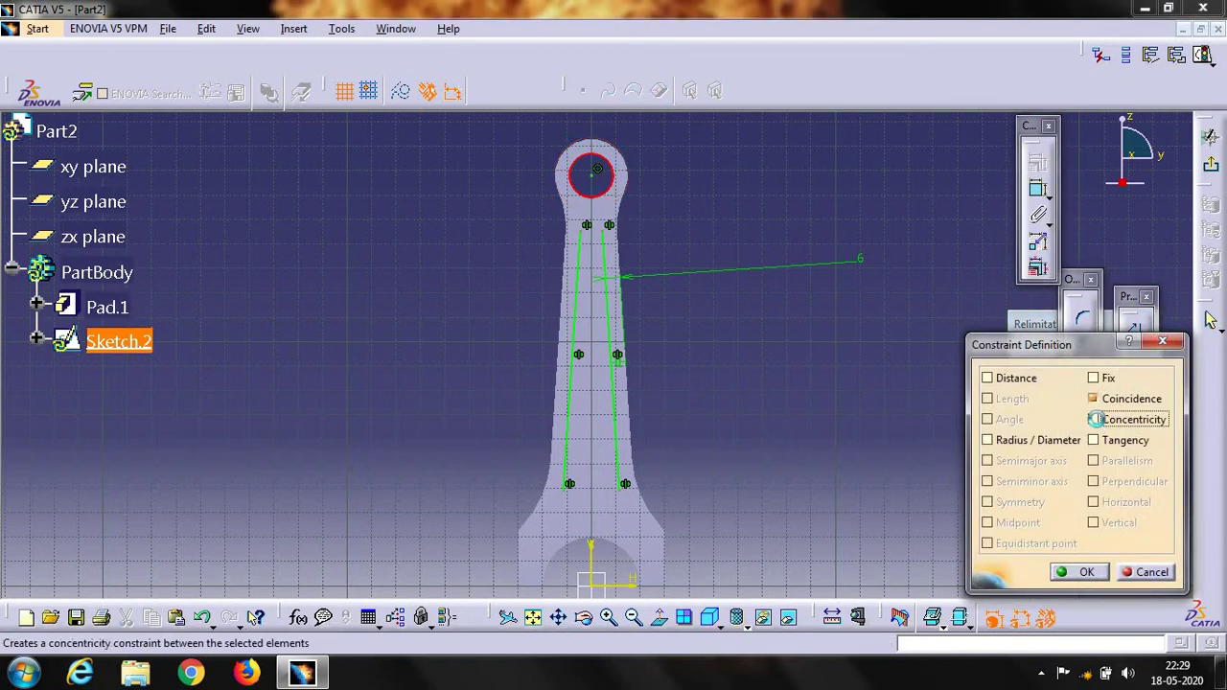
{"action": "left_click", "coordinate": [1081, 571]}
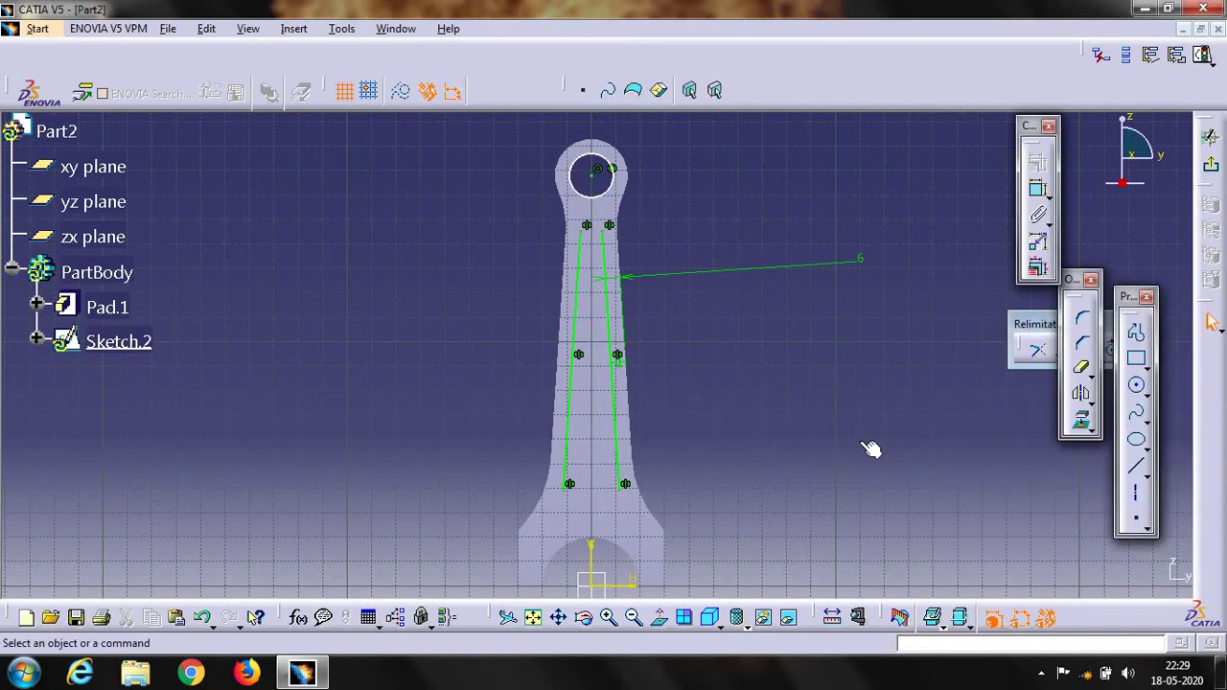
Make the small-end circle coincident with the boss edge.
{"action": "left_click", "coordinate": [616, 189]}
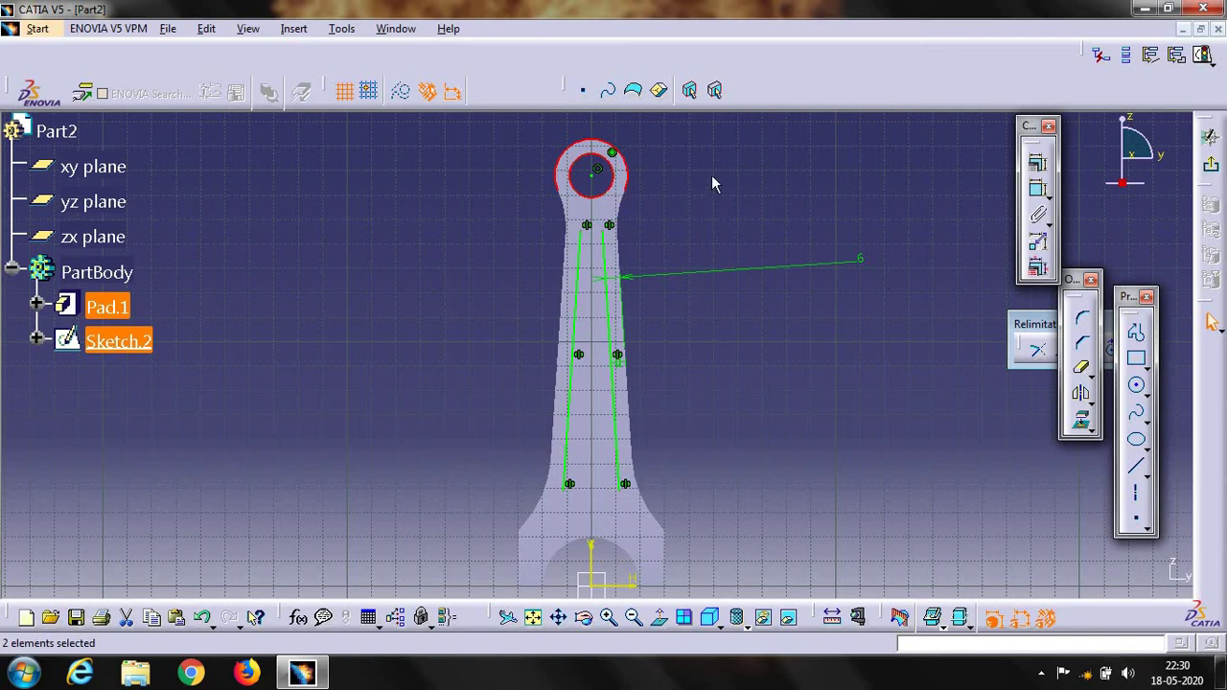
{"action": "left_click", "coordinate": [1026, 165]}
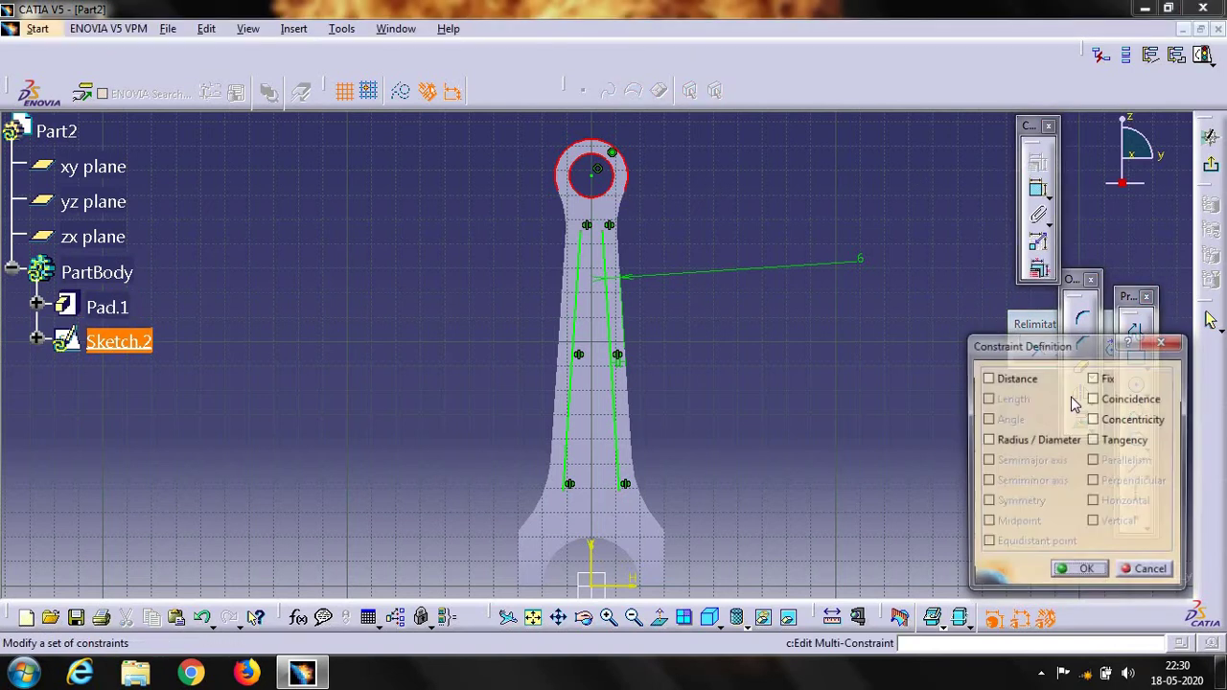
{"action": "left_click", "coordinate": [1093, 398]}
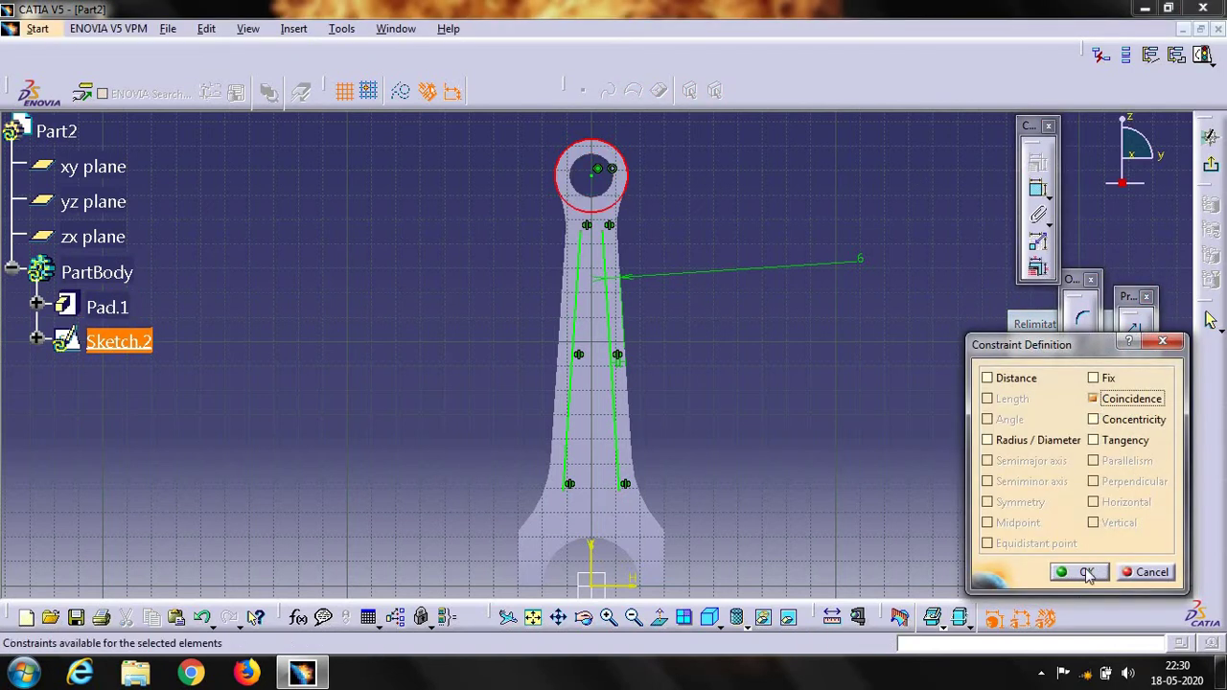
{"action": "left_click", "coordinate": [1083, 572]}
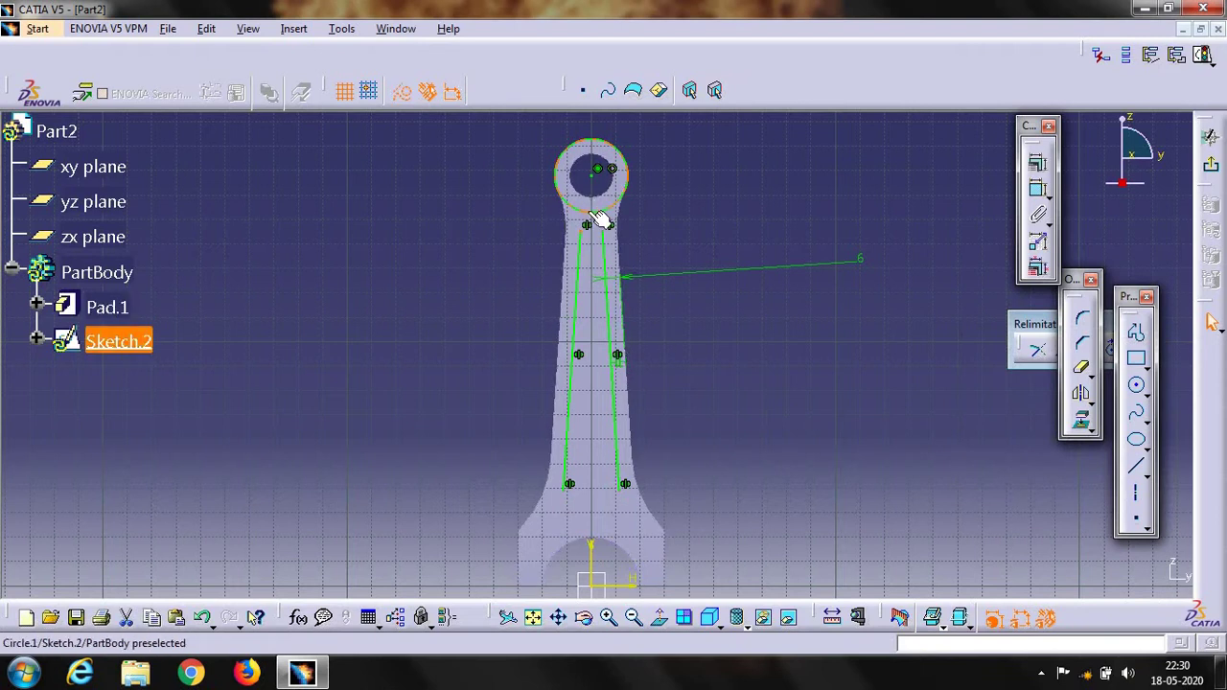
{"action": "left_click", "coordinate": [593, 211], "text": "ctrl"}
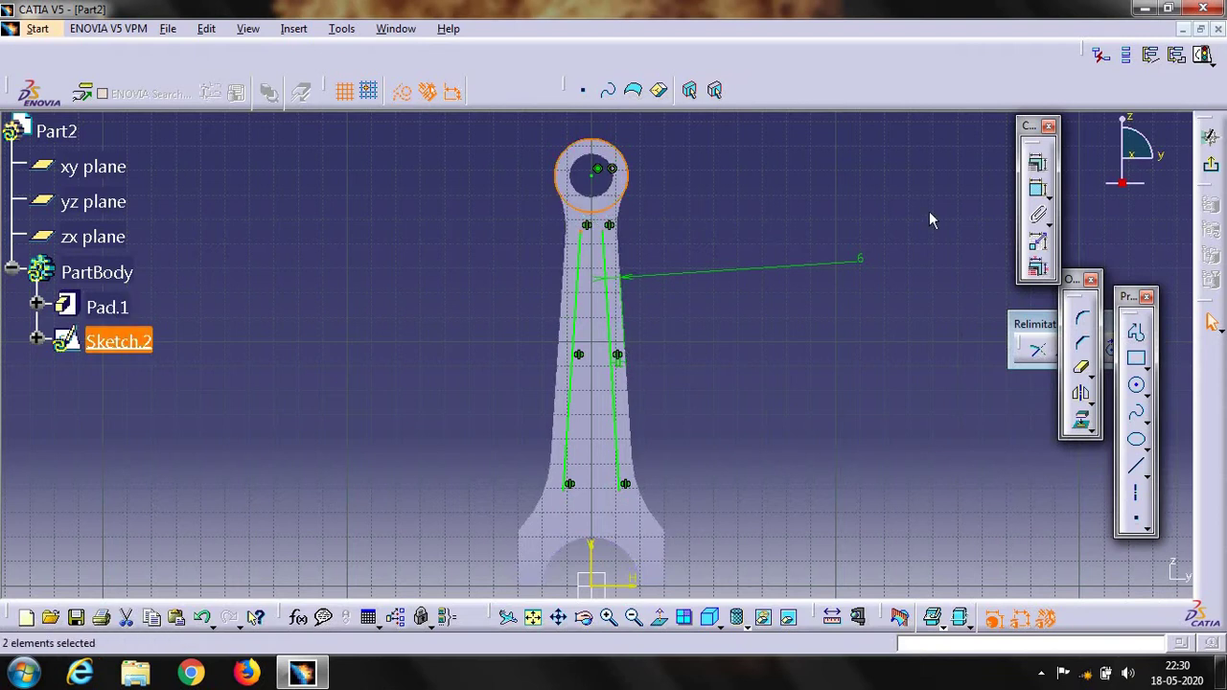
{"action": "left_click", "coordinate": [1036, 217]}
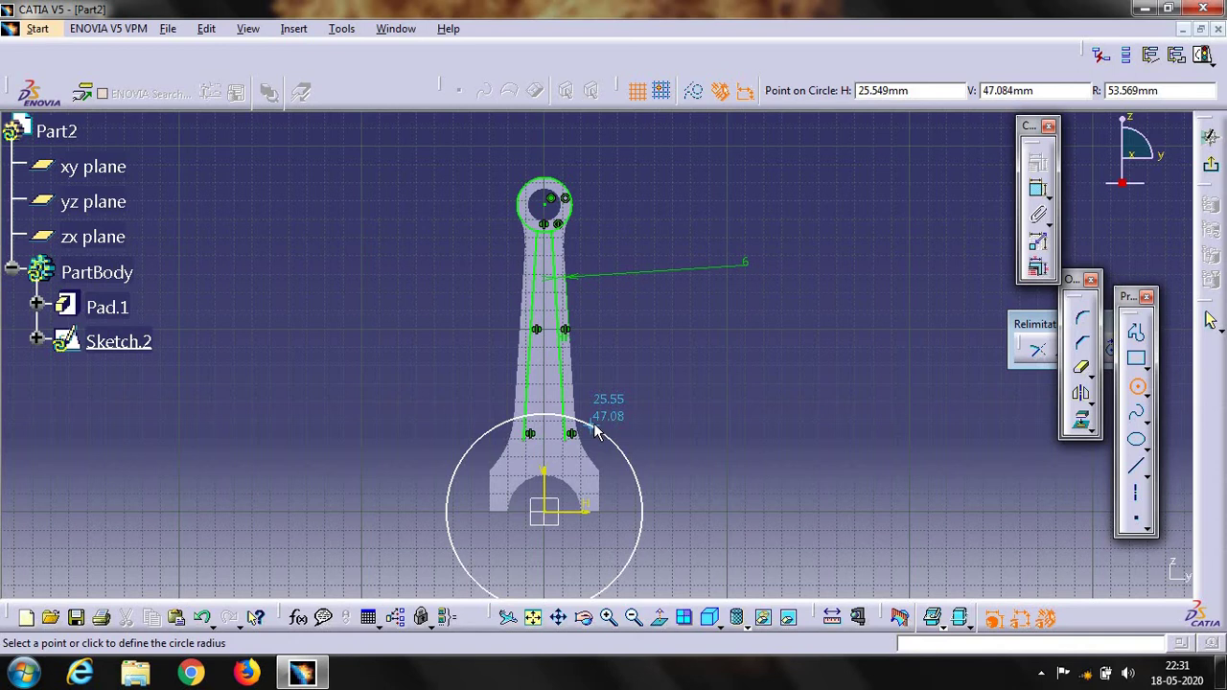
Draw a large circle at the origin and trim it to the arc between the shank lines.
{"action": "left_click", "coordinate": [594, 431]}
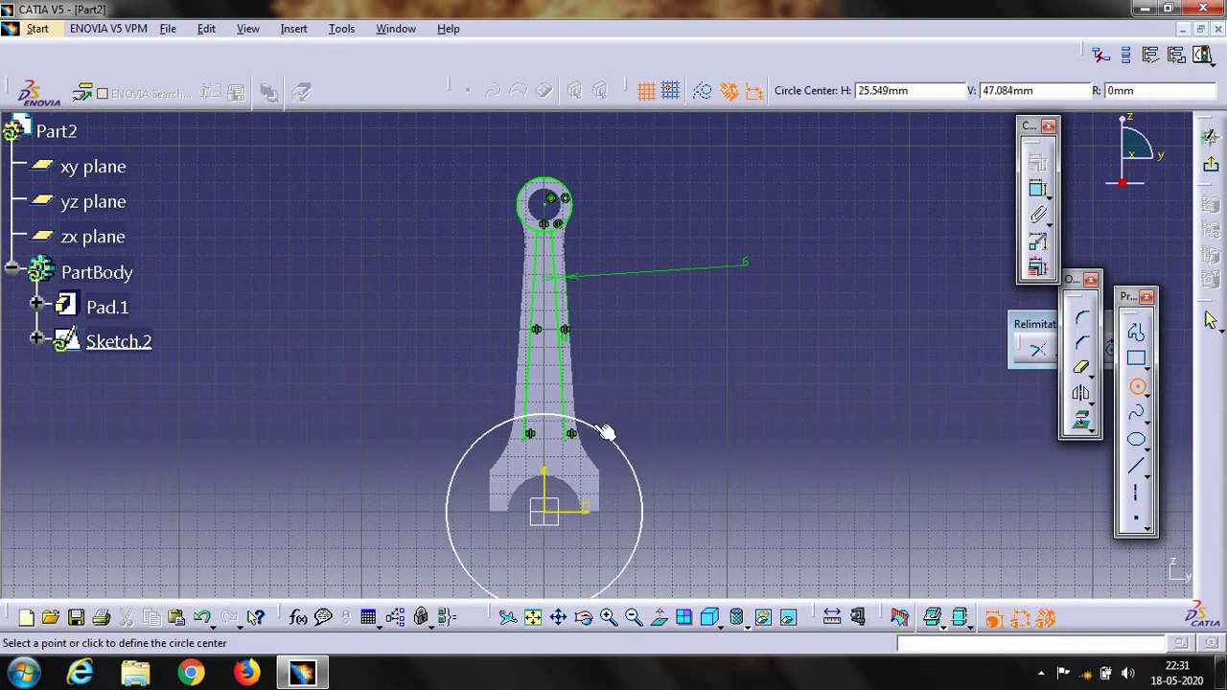
{"action": "left_click", "coordinate": [1139, 388]}
{"action": "left_click", "coordinate": [1140, 391]}
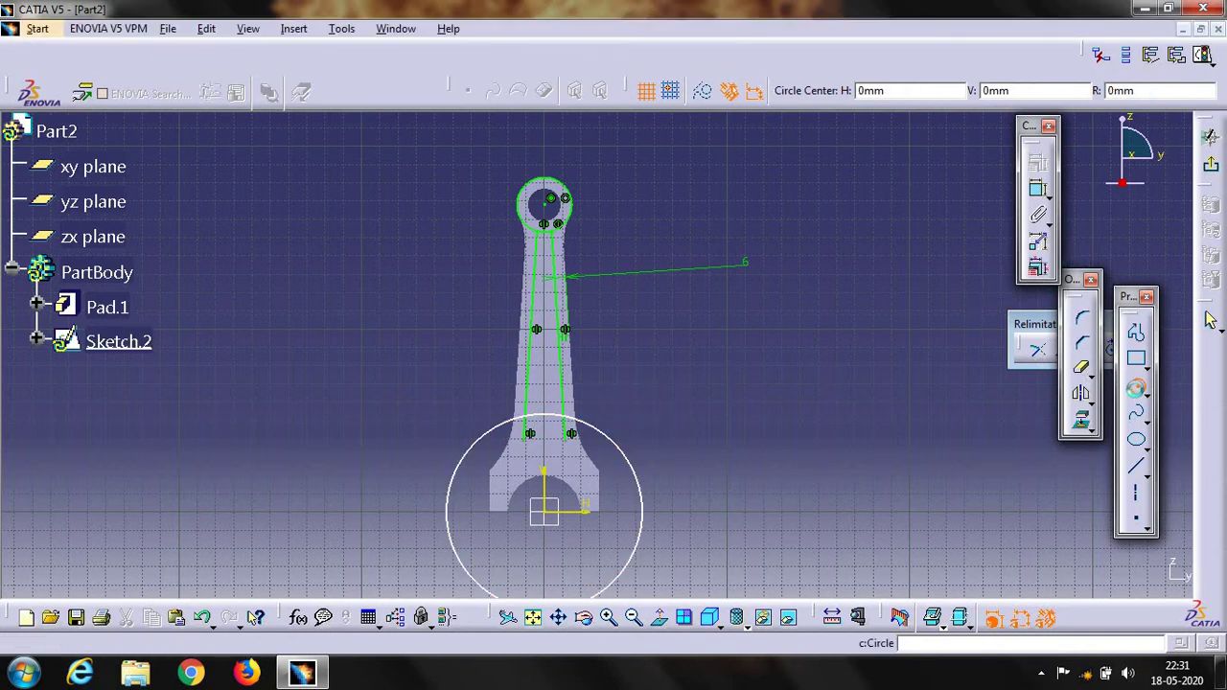
{"action": "left_click", "coordinate": [1081, 371]}
{"action": "left_click", "coordinate": [1081, 373]}
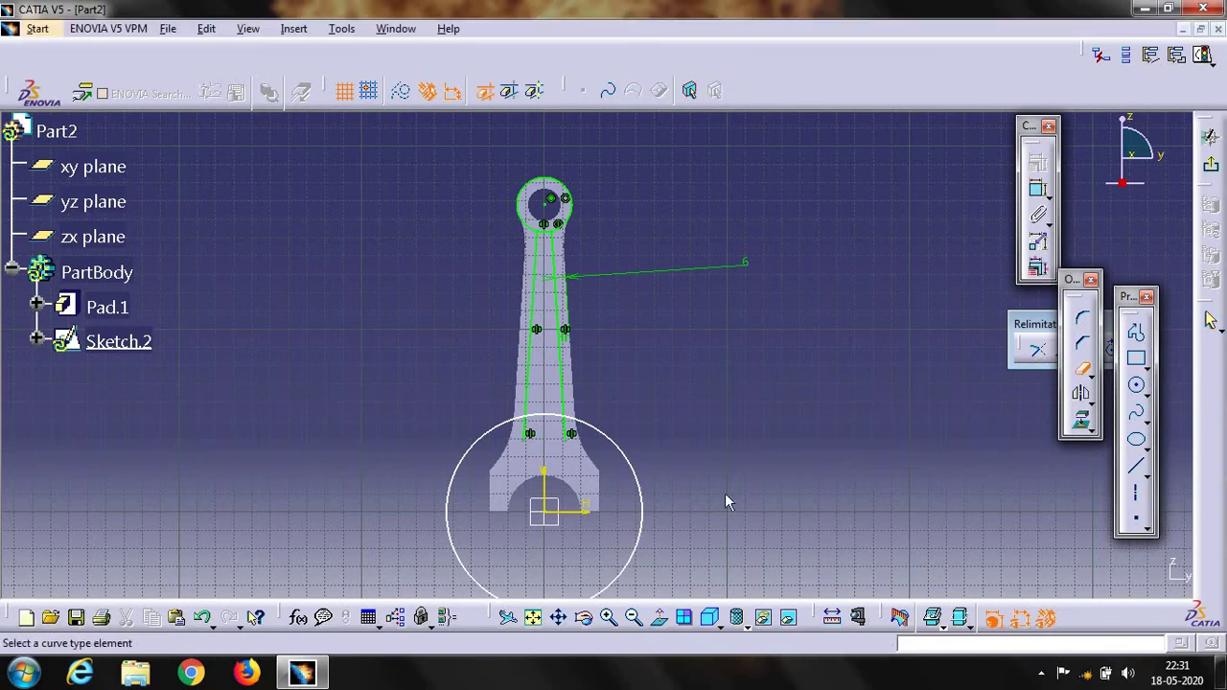
{"action": "left_click", "coordinate": [642, 558]}
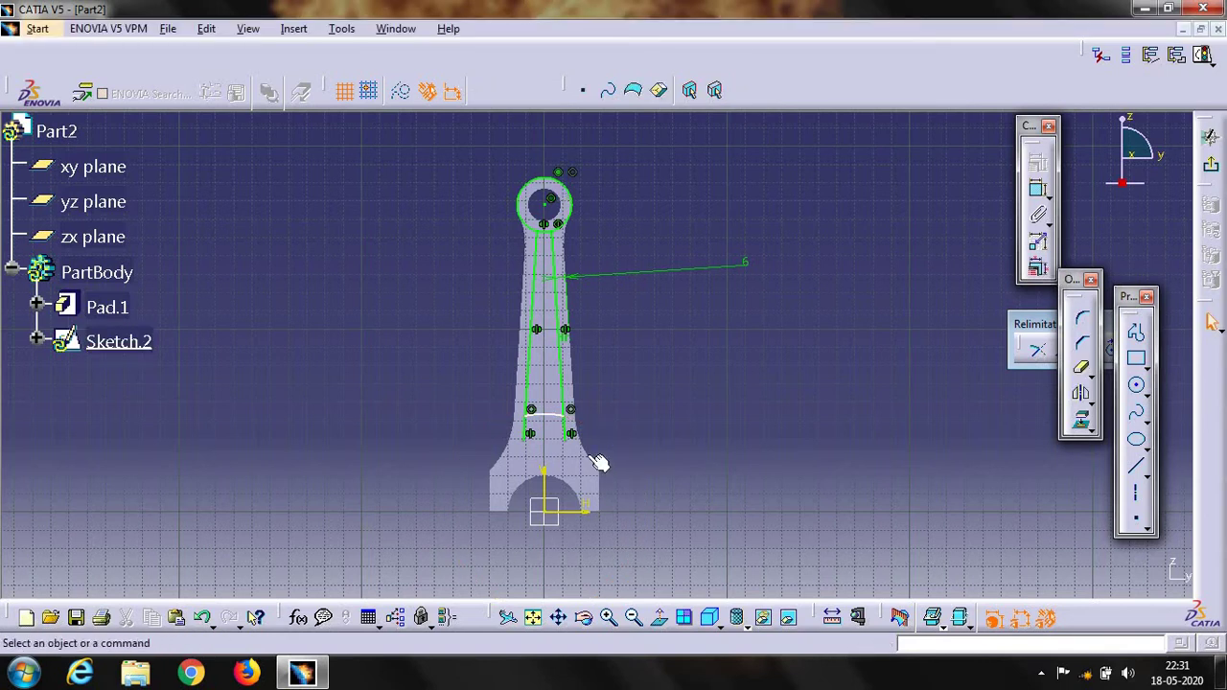
Trim both shank line ends below the arc and exit the sketch.
{"action": "left_click", "coordinate": [571, 431]}
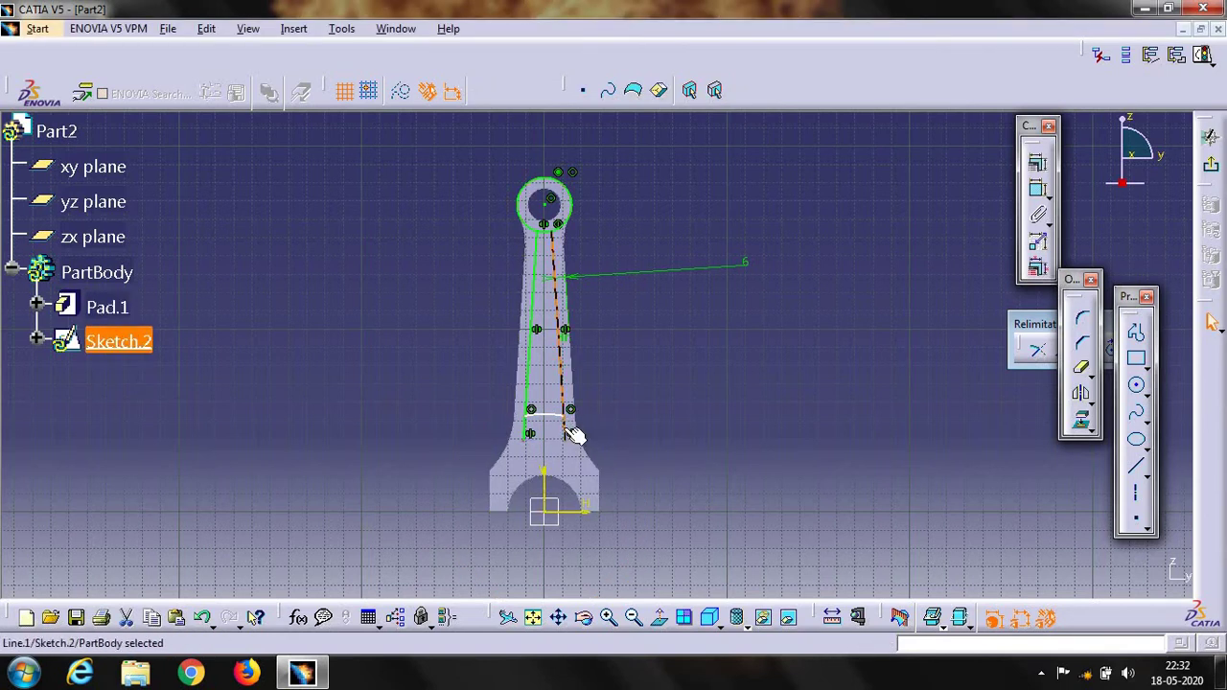
{"action": "left_click", "coordinate": [1080, 368]}
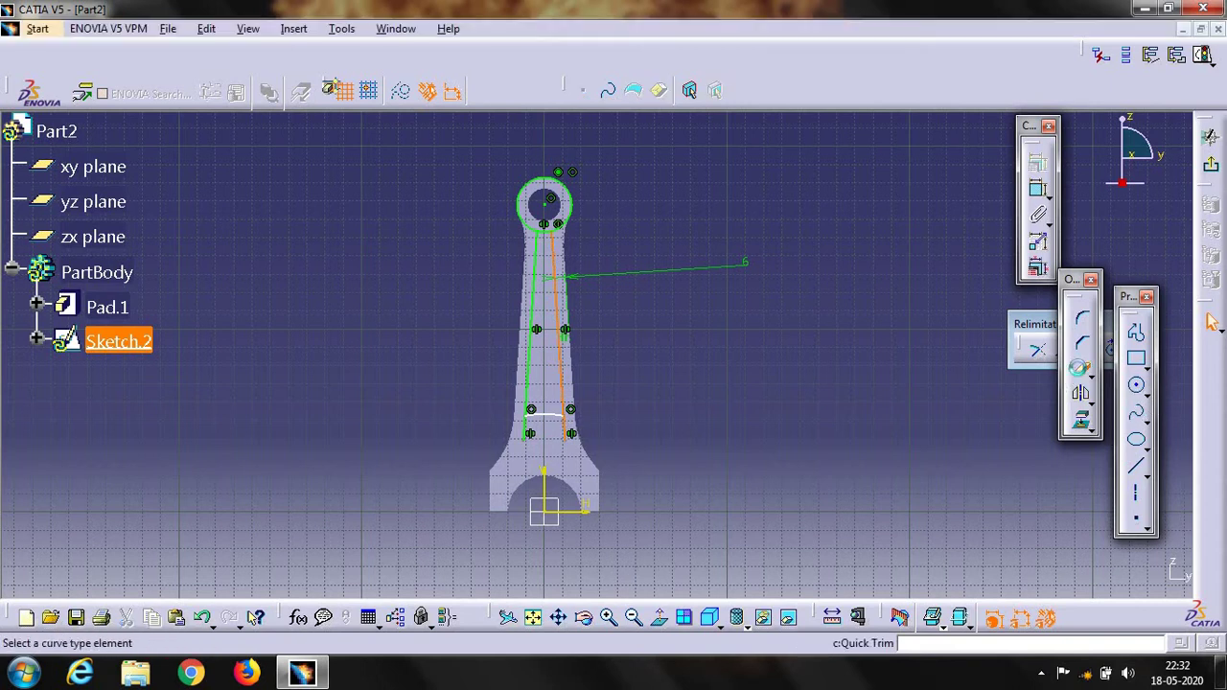
{"action": "left_click", "coordinate": [564, 431]}
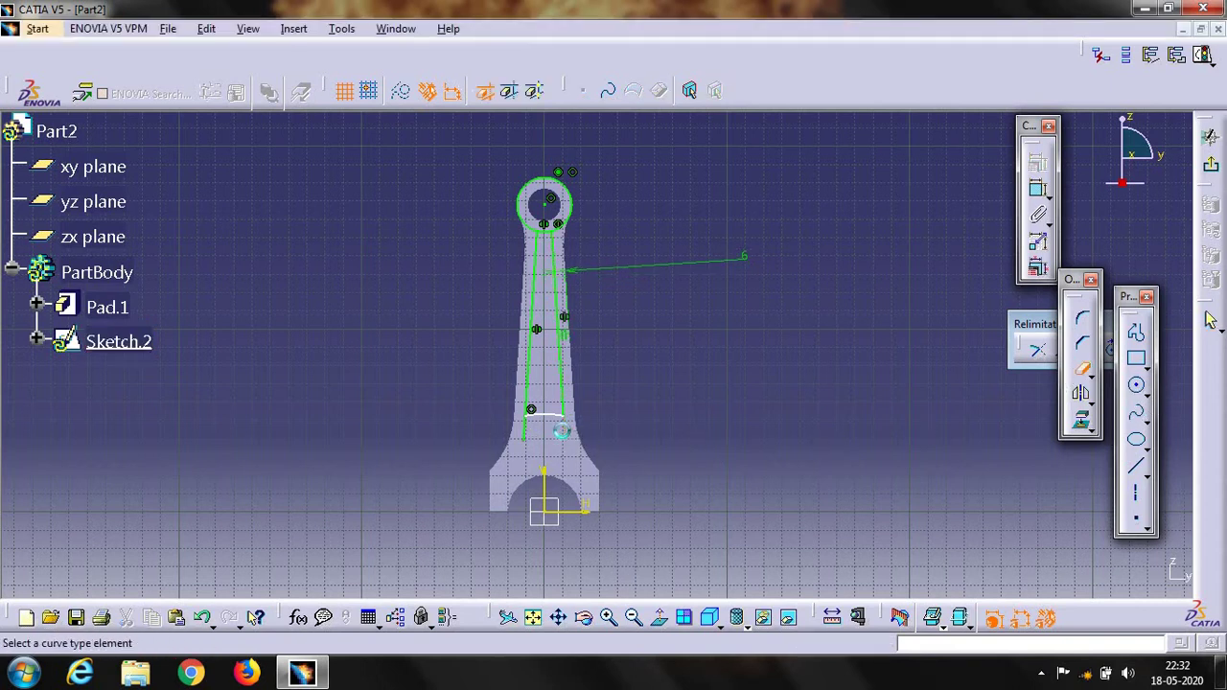
{"action": "left_click", "coordinate": [538, 436]}
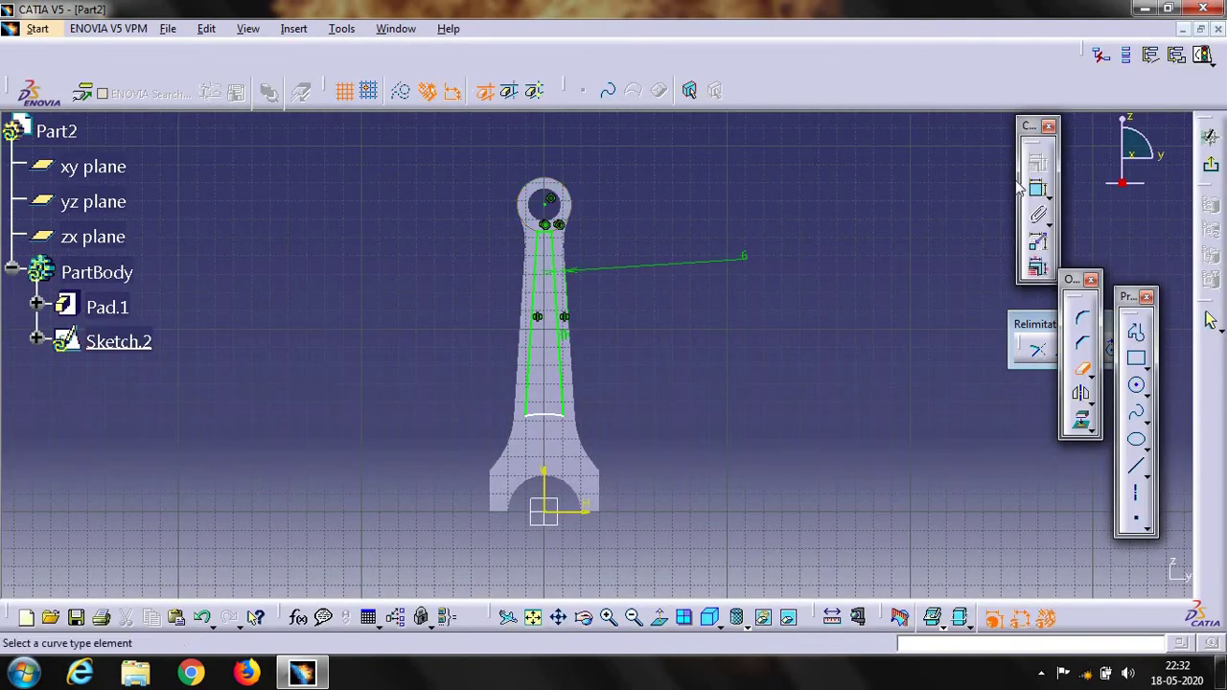
{"action": "left_click", "coordinate": [1210, 137]}
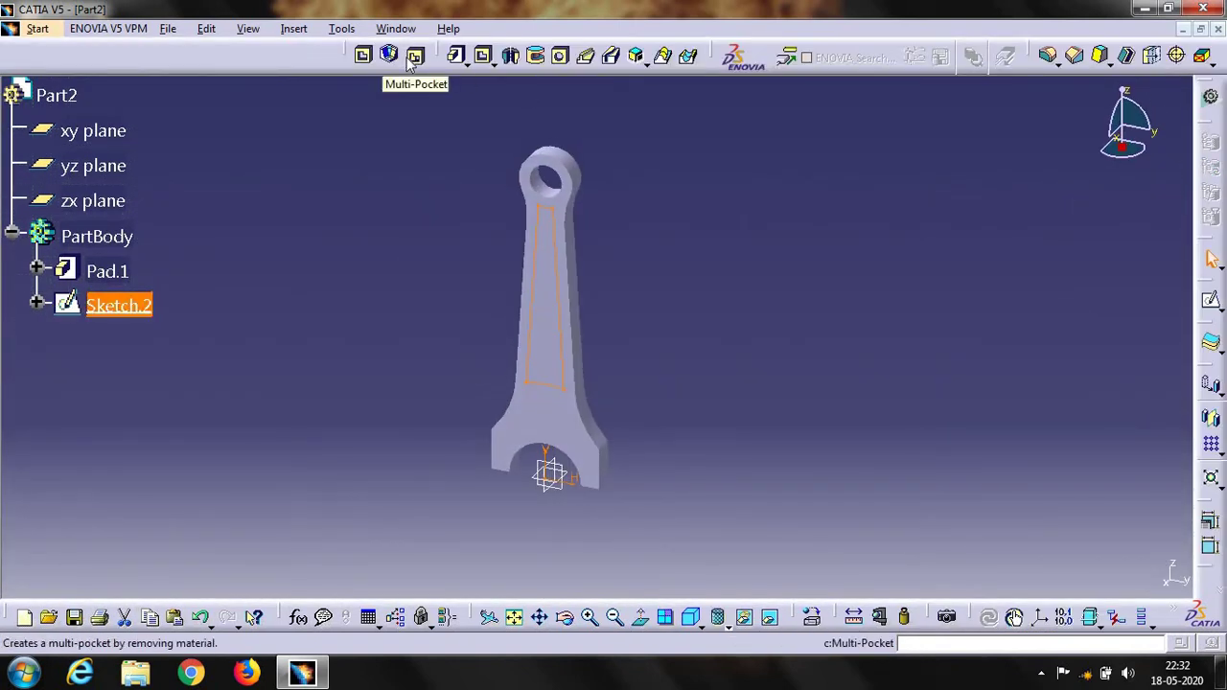
Pocket Sketch.2 4 mm deep into the shank, creating Pocket.1.
{"action": "left_click", "coordinate": [363, 54]}
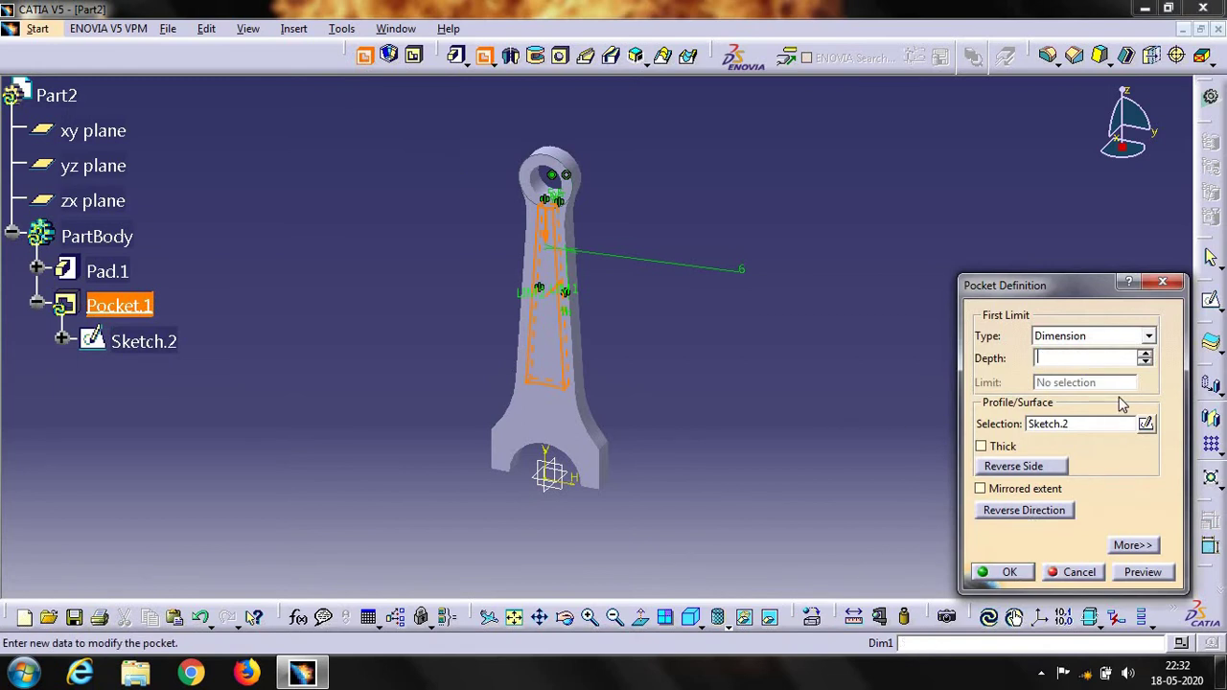
{"action": "type", "text": "4"}
{"action": "key", "text": "Return"}
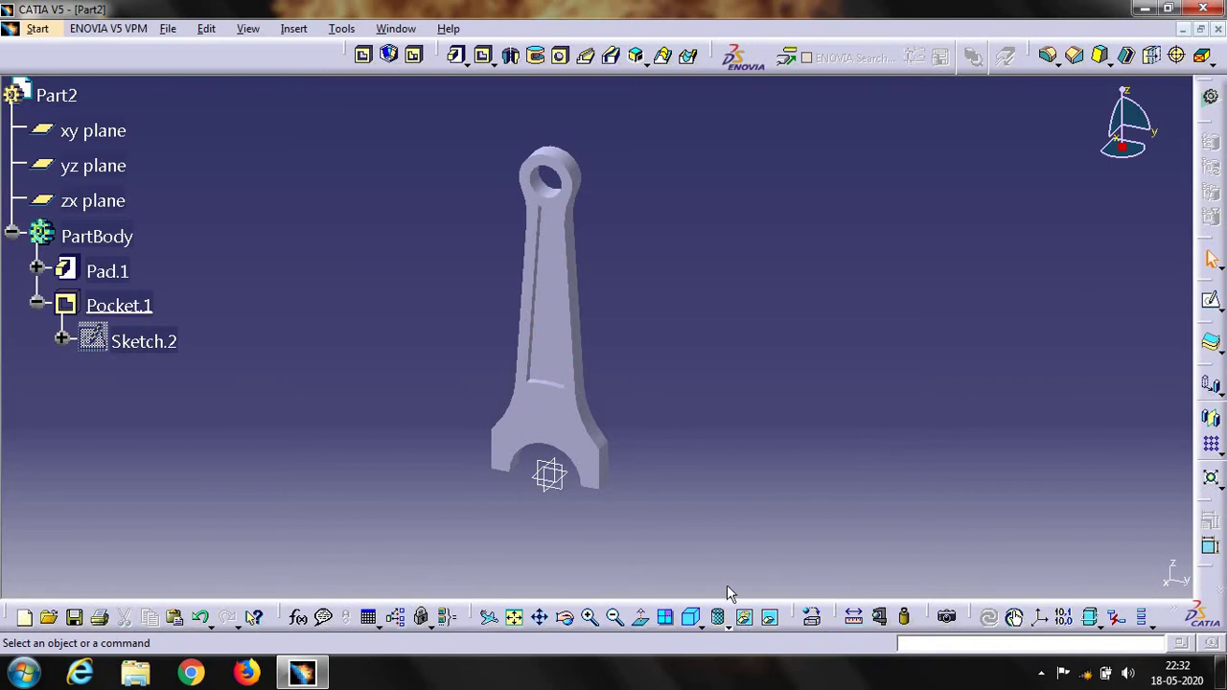
Orbit and zoom in to view the pocketed rod from an oblique angle.
{"action": "left_click", "coordinate": [565, 616]}
{"action": "mouse_move", "coordinate": [528, 547]}
{"action": "left_mouse_down"}
{"action": "mouse_move", "coordinate": [634, 489]}
{"action": "mouse_move", "coordinate": [647, 516]}
{"action": "left_mouse_up"}
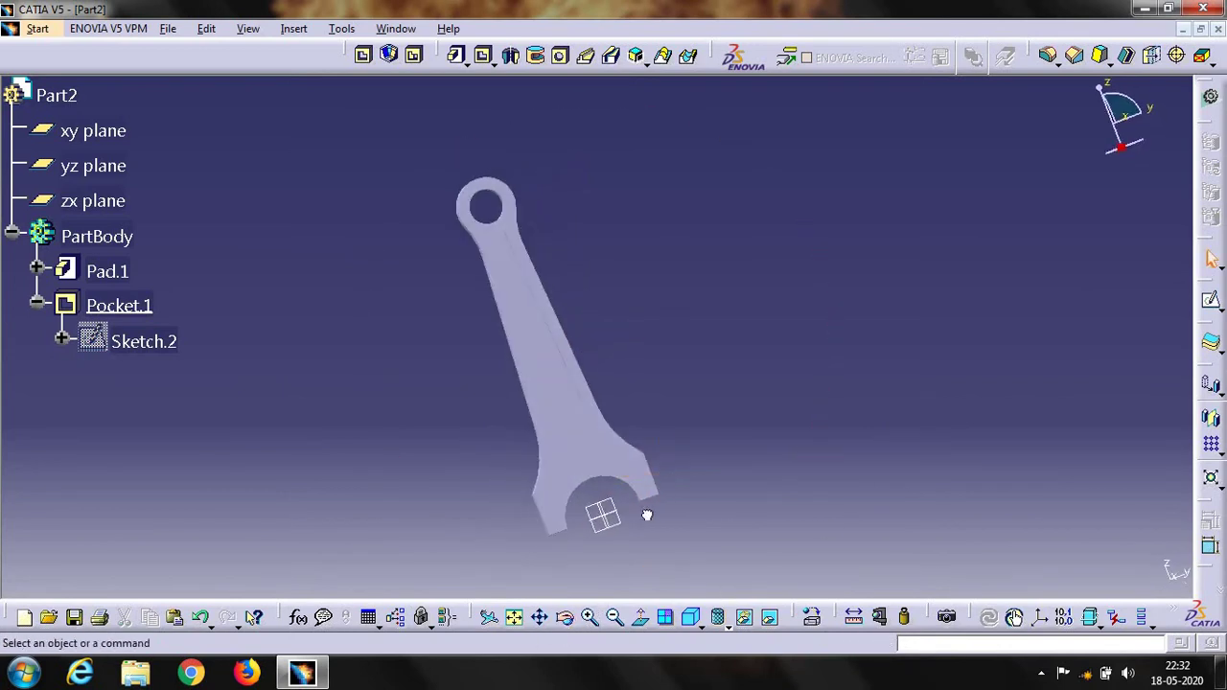
{"action": "left_click", "coordinate": [589, 618]}
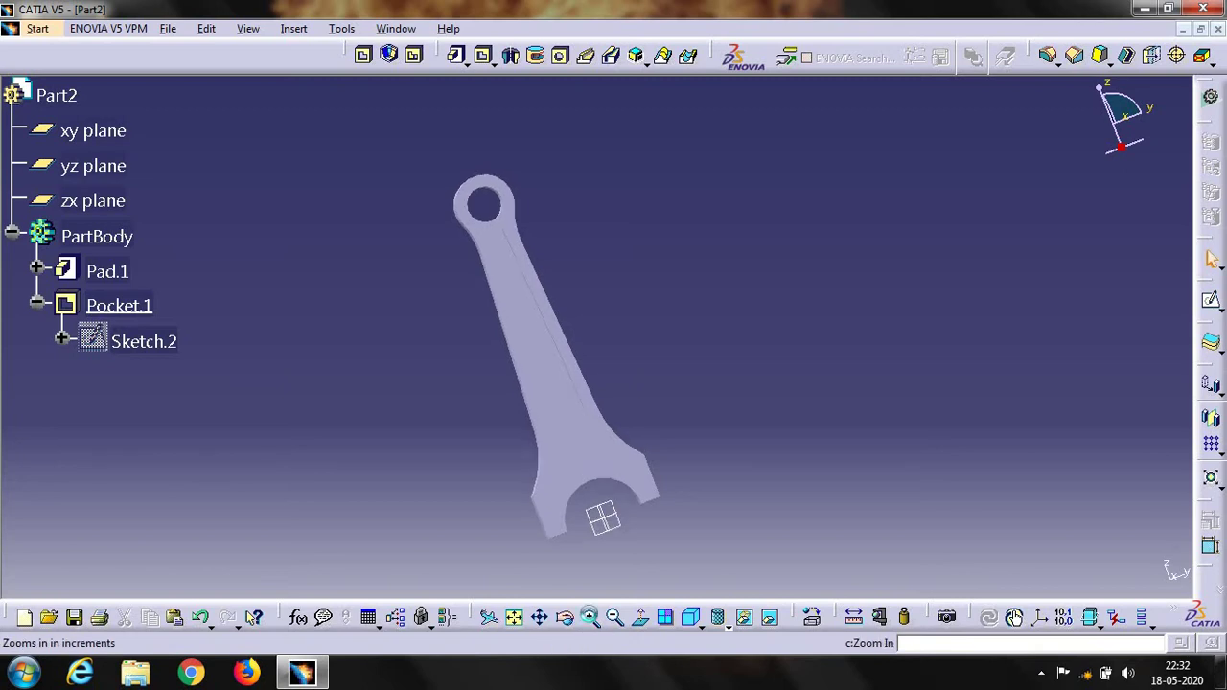
{"action": "left_click", "coordinate": [580, 619]}
{"action": "left_click", "coordinate": [604, 589]}
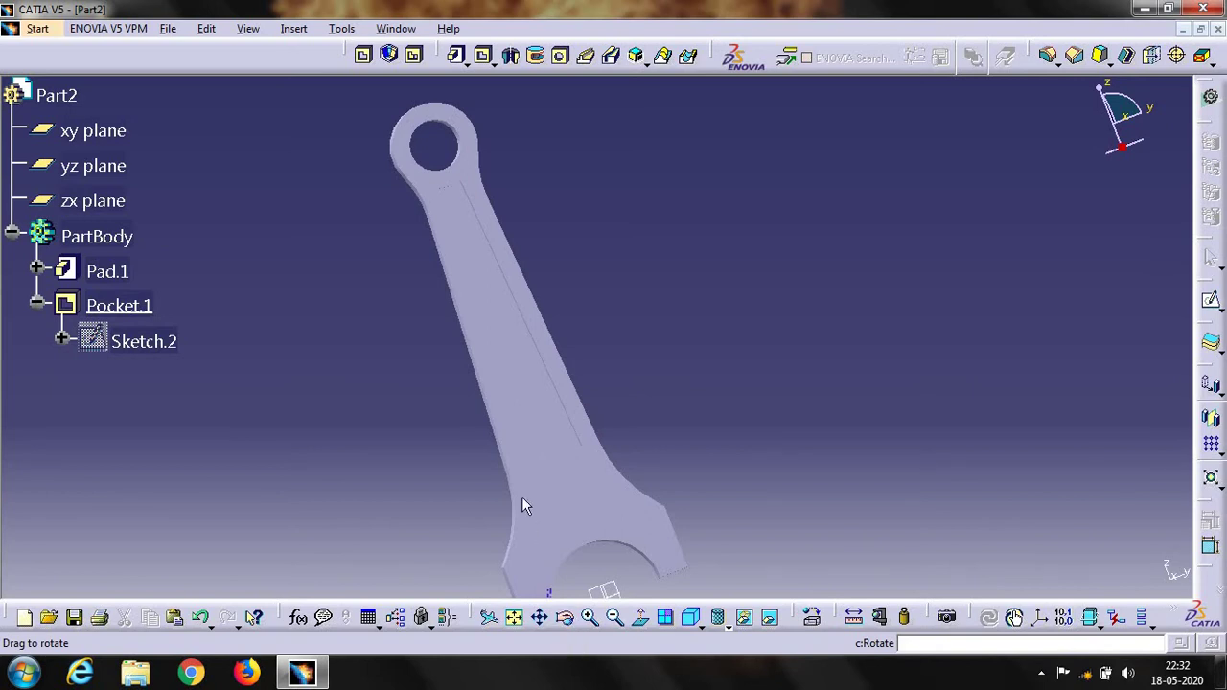
{"action": "middle_click_drag", "start_coordinate": [470, 475], "coordinate": [537, 447]}
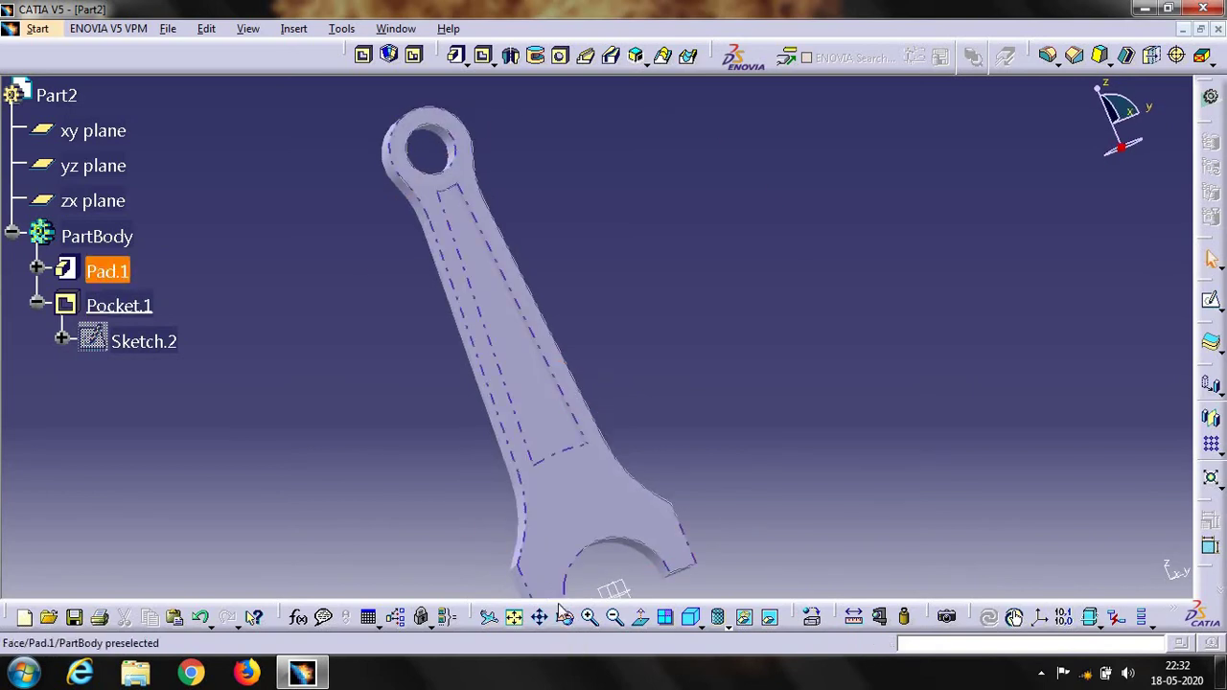
{"action": "mouse_move", "coordinate": [512, 485]}
{"action": "middle_mouse_down"}
{"action": "mouse_move", "coordinate": [627, 358]}
{"action": "mouse_move", "coordinate": [489, 254]}
{"action": "middle_mouse_up"}
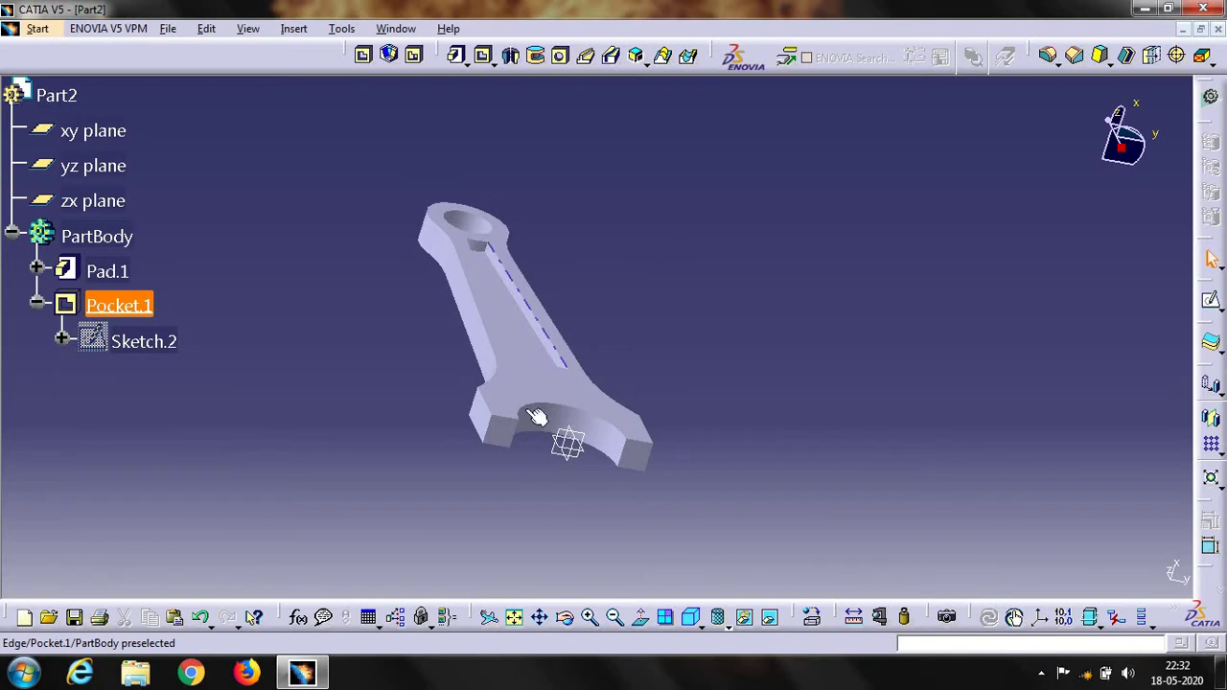
{"action": "left_click", "coordinate": [589, 616]}
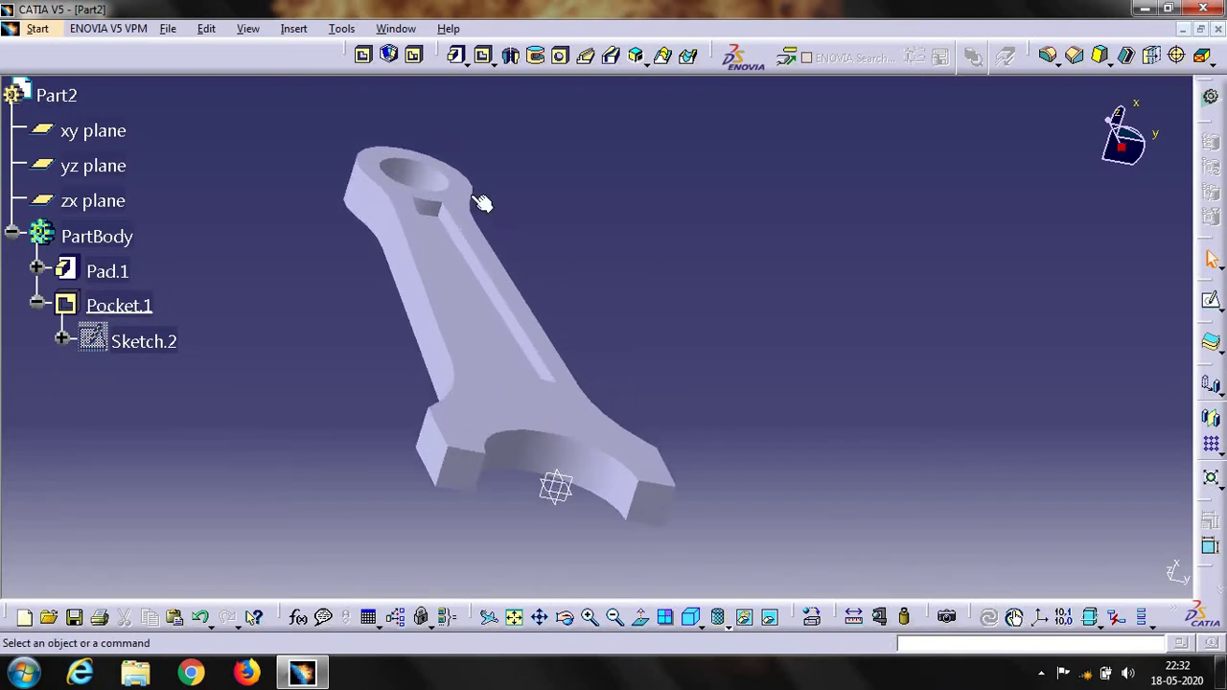
{"action": "left_click", "coordinate": [446, 213]}
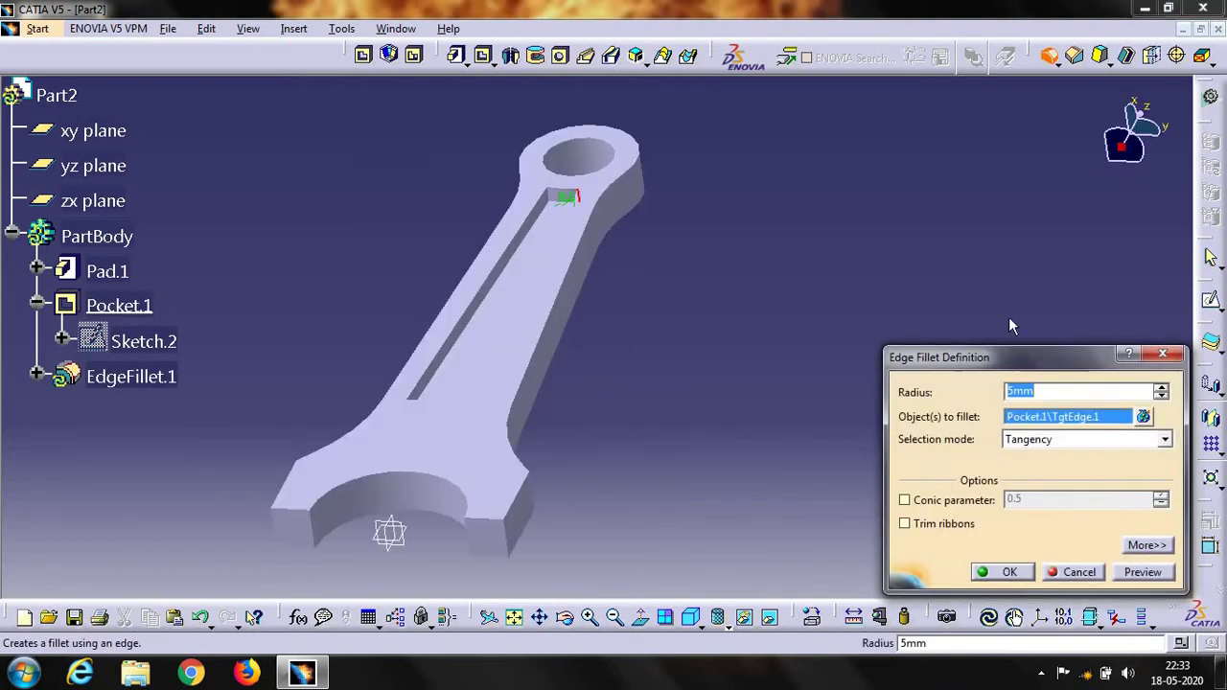
Fillet the four shank pocket edges with a 2 mm radius as EdgeFillet.1.
{"action": "key", "text": "BackSpace"}
{"action": "type", "text": "2"}
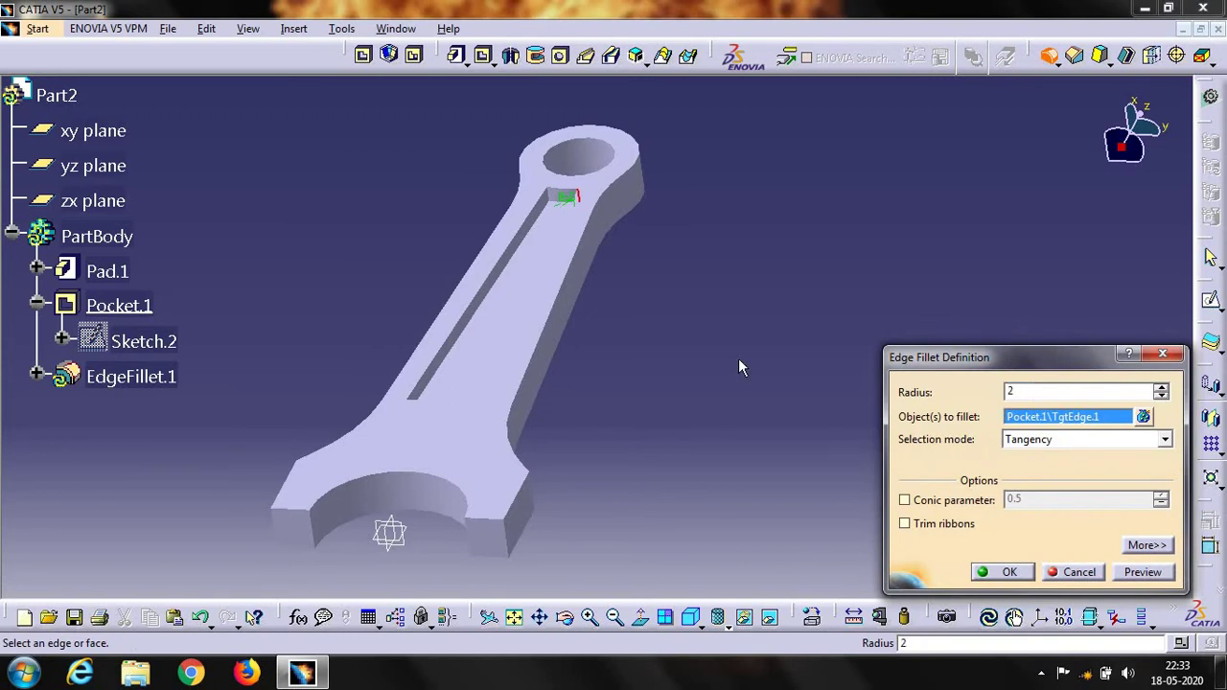
{"action": "left_click", "coordinate": [561, 199]}
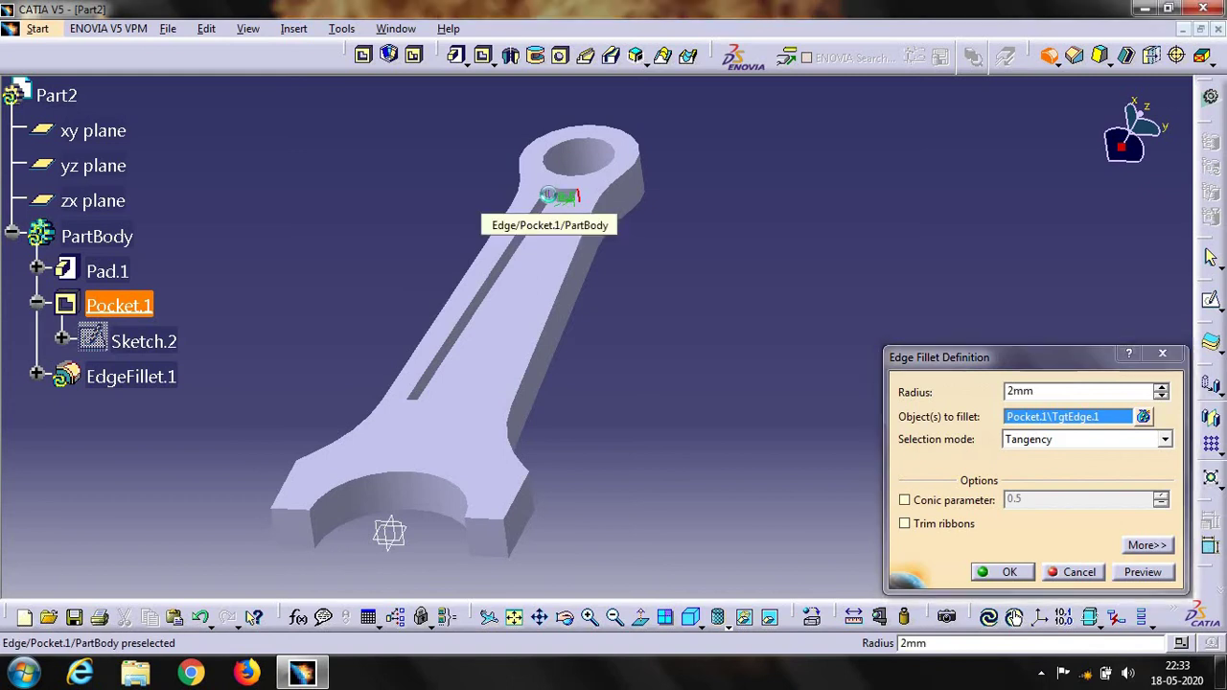
{"action": "left_click", "coordinate": [566, 618]}
{"action": "left_click_drag", "start_coordinate": [704, 430], "coordinate": [544, 351]}
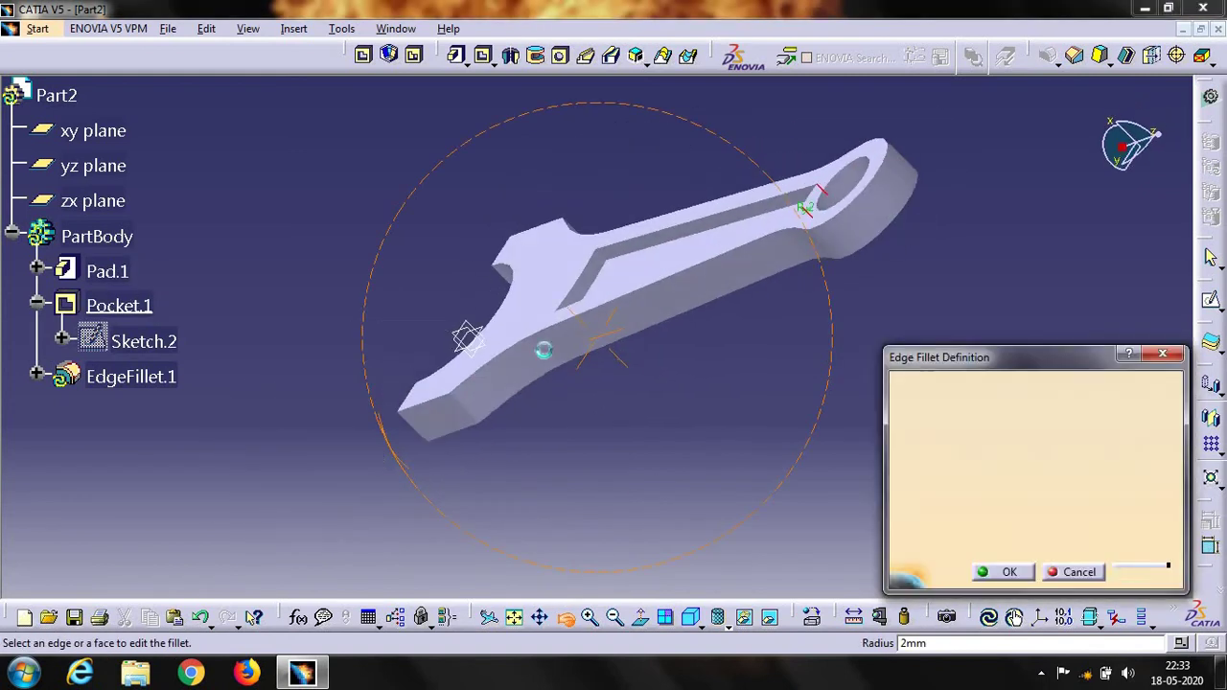
{"action": "left_click", "coordinate": [602, 257]}
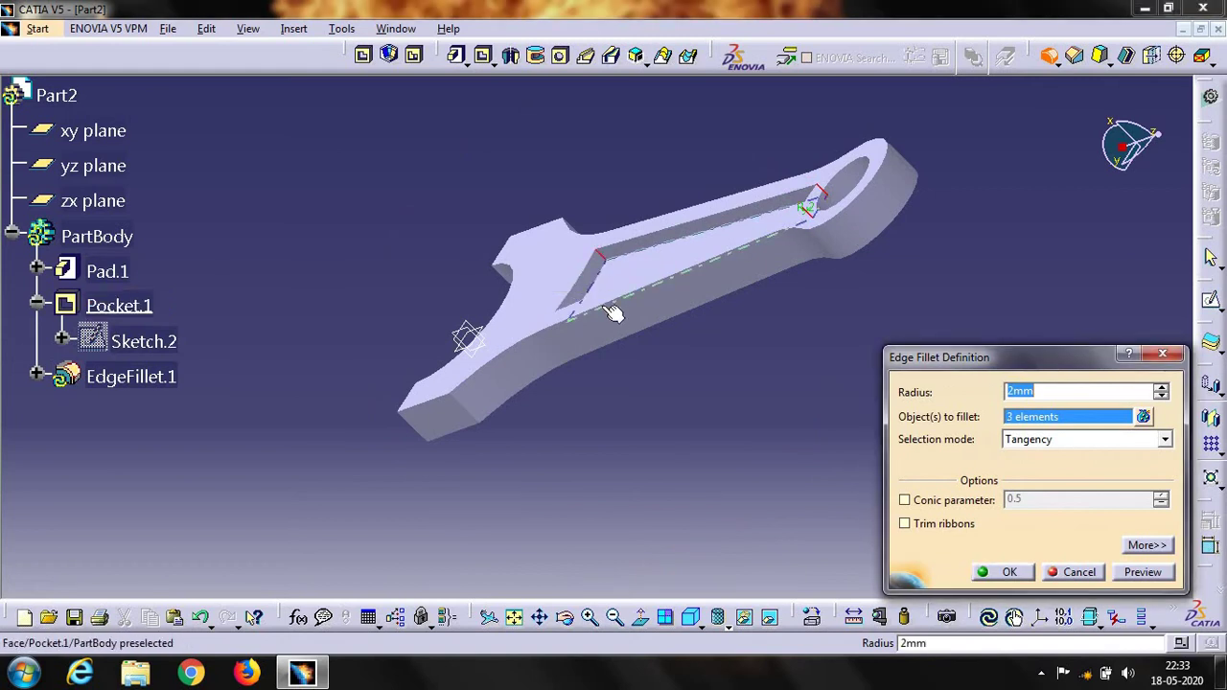
{"action": "left_click", "coordinate": [564, 619]}
{"action": "mouse_move", "coordinate": [590, 380]}
{"action": "left_mouse_down"}
{"action": "mouse_move", "coordinate": [548, 561]}
{"action": "mouse_move", "coordinate": [657, 201]}
{"action": "left_mouse_up"}
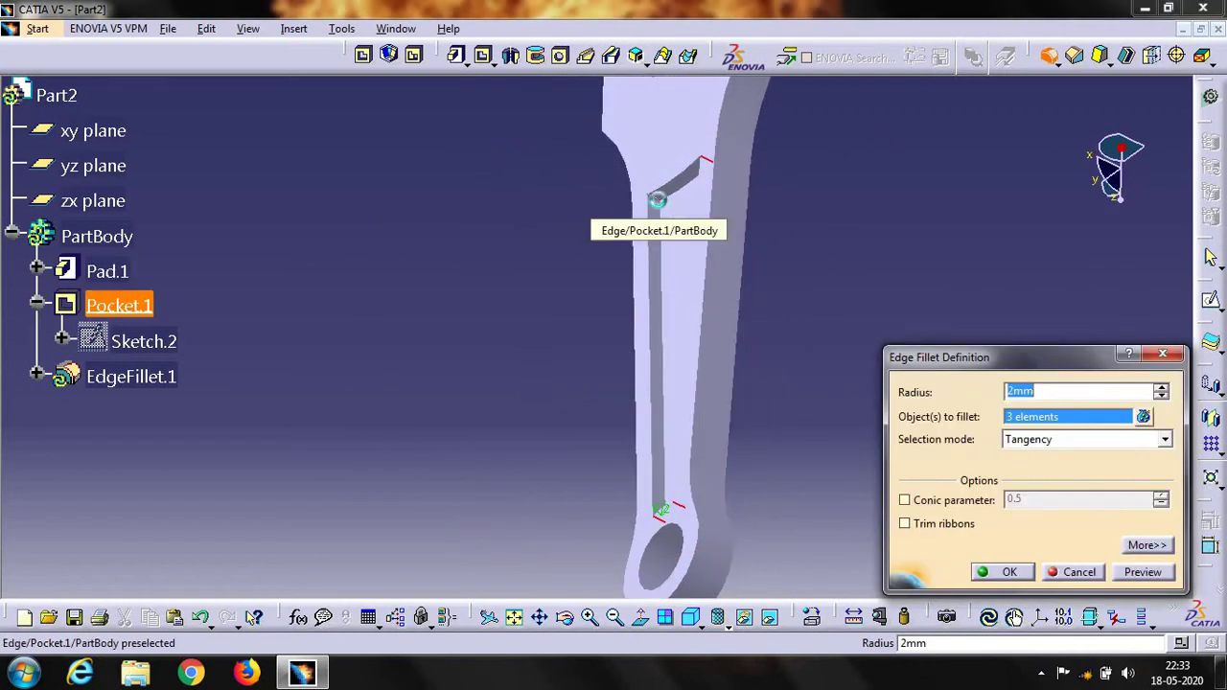
{"action": "left_click", "coordinate": [669, 207]}
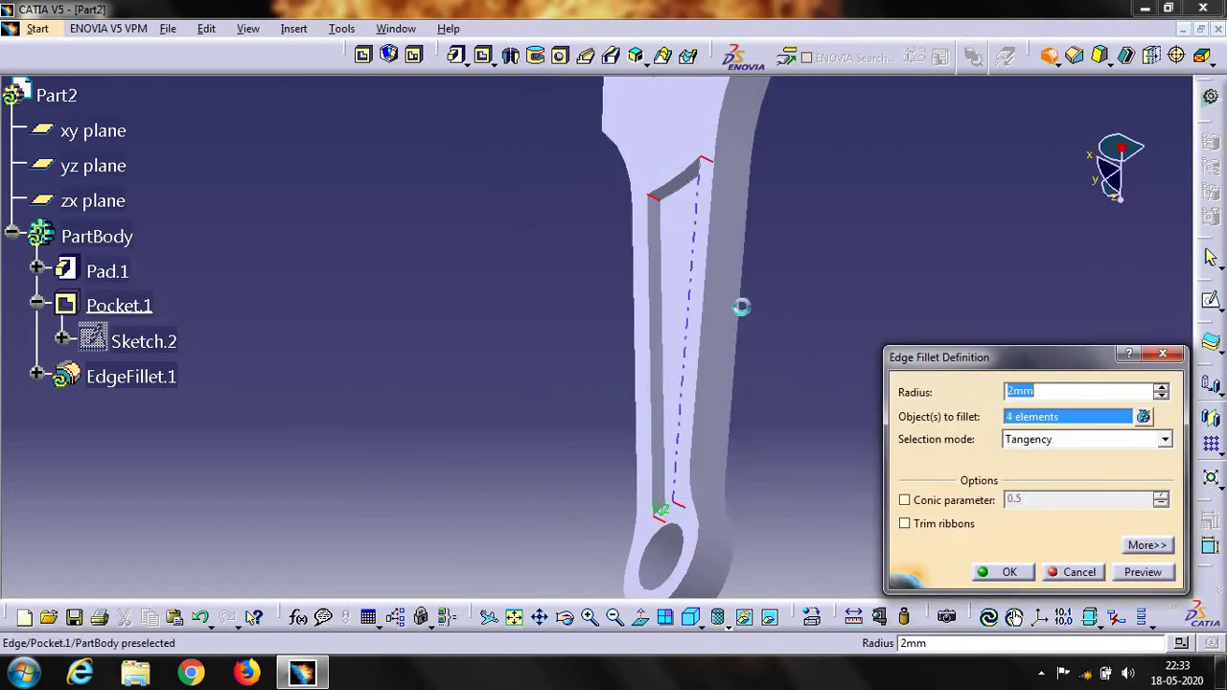
{"action": "left_click", "coordinate": [1011, 572]}
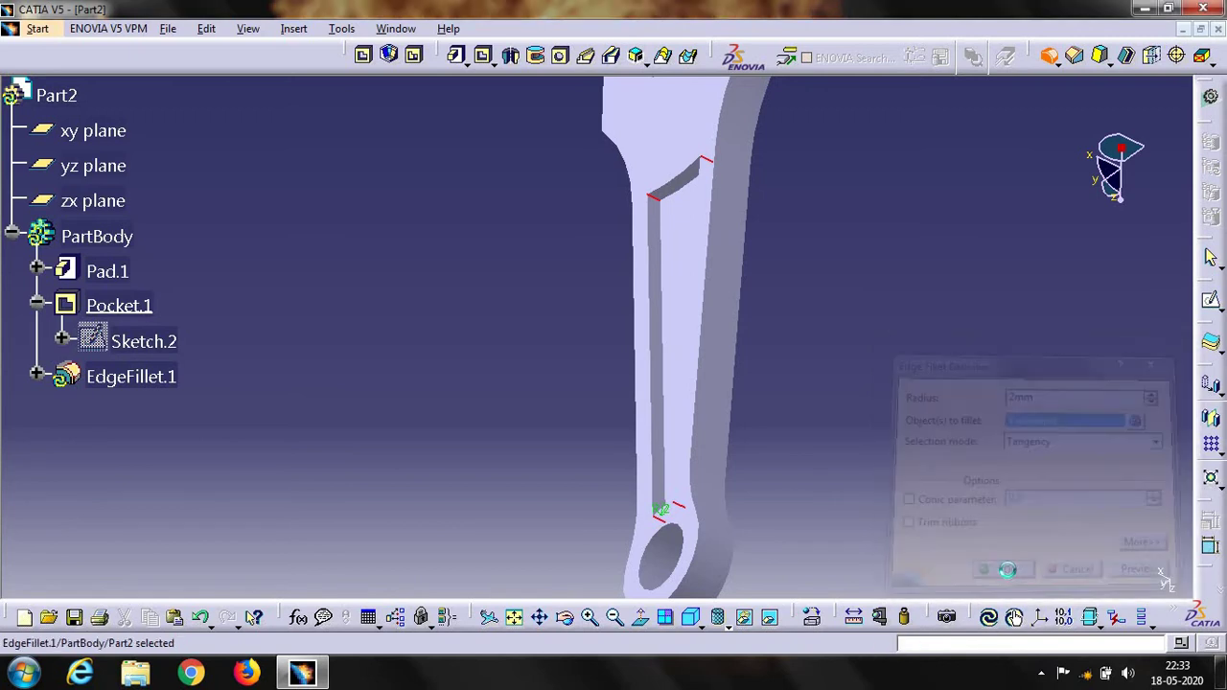
Orbit the filleted part to an angled 3D view.
{"action": "left_click", "coordinate": [566, 624]}
{"action": "left_click", "coordinate": [652, 470]}
{"action": "left_click", "coordinate": [567, 614]}
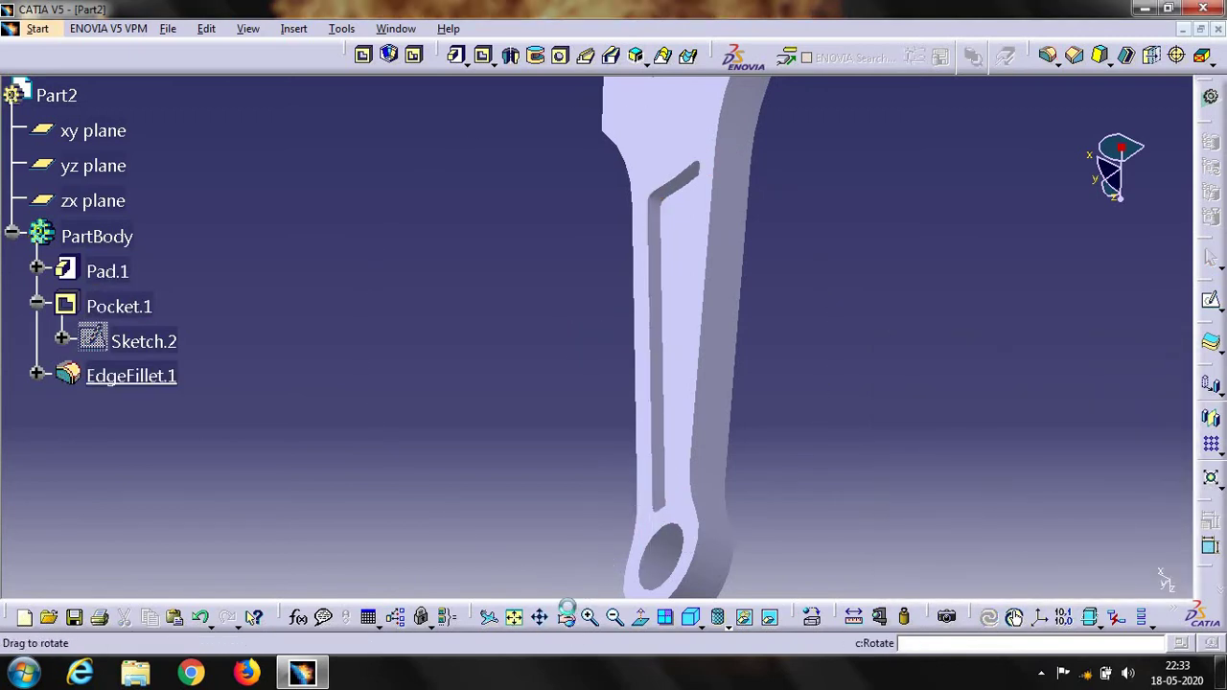
{"action": "mouse_move", "coordinate": [567, 616]}
{"action": "left_mouse_down"}
{"action": "mouse_move", "coordinate": [541, 163]}
{"action": "mouse_move", "coordinate": [521, 186]}
{"action": "mouse_move", "coordinate": [411, 159]}
{"action": "mouse_move", "coordinate": [433, 294]}
{"action": "mouse_move", "coordinate": [370, 364]}
{"action": "mouse_move", "coordinate": [710, 326]}
{"action": "mouse_move", "coordinate": [693, 446]}
{"action": "mouse_move", "coordinate": [668, 465]}
{"action": "left_mouse_up"}
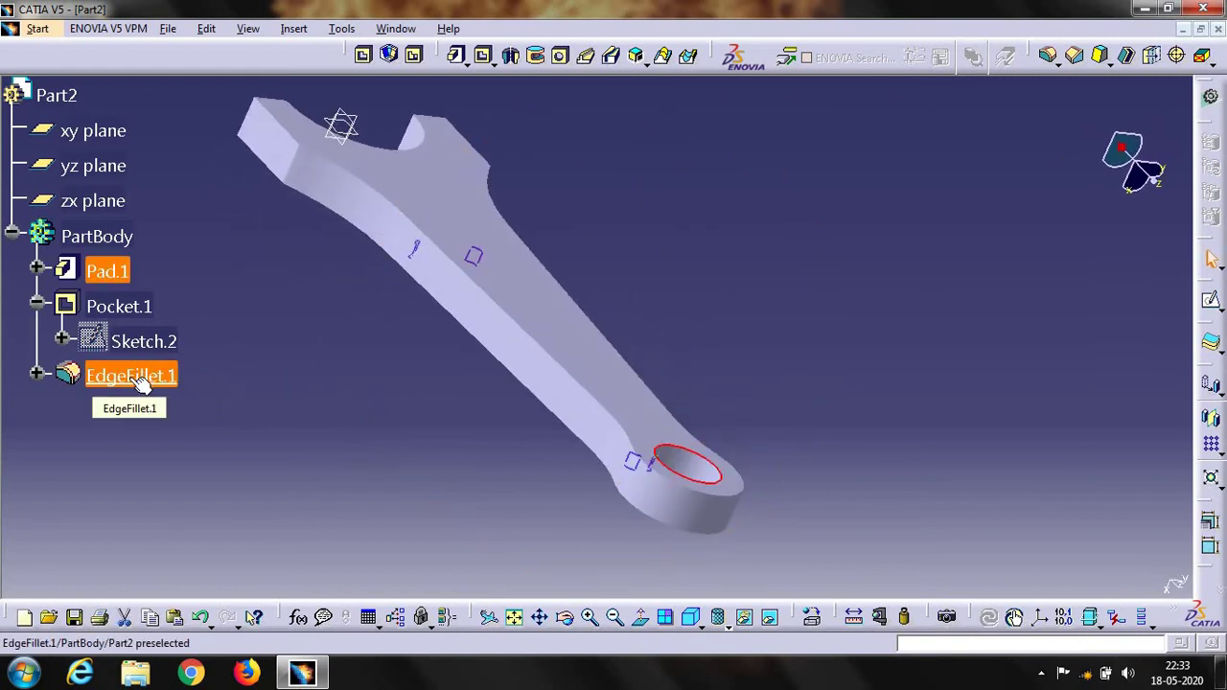
Select Pocket.1, start a mirror, and abandon the first attempt.
{"action": "left_click", "coordinate": [127, 308]}
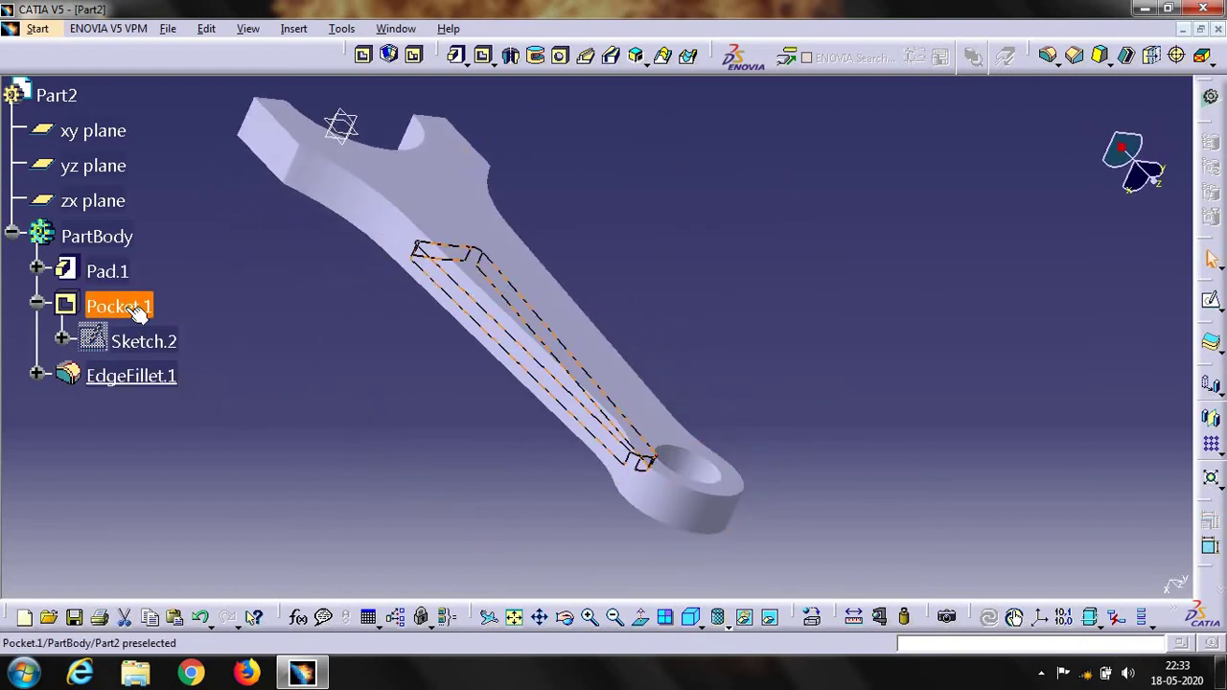
{"action": "left_click", "coordinate": [1210, 423]}
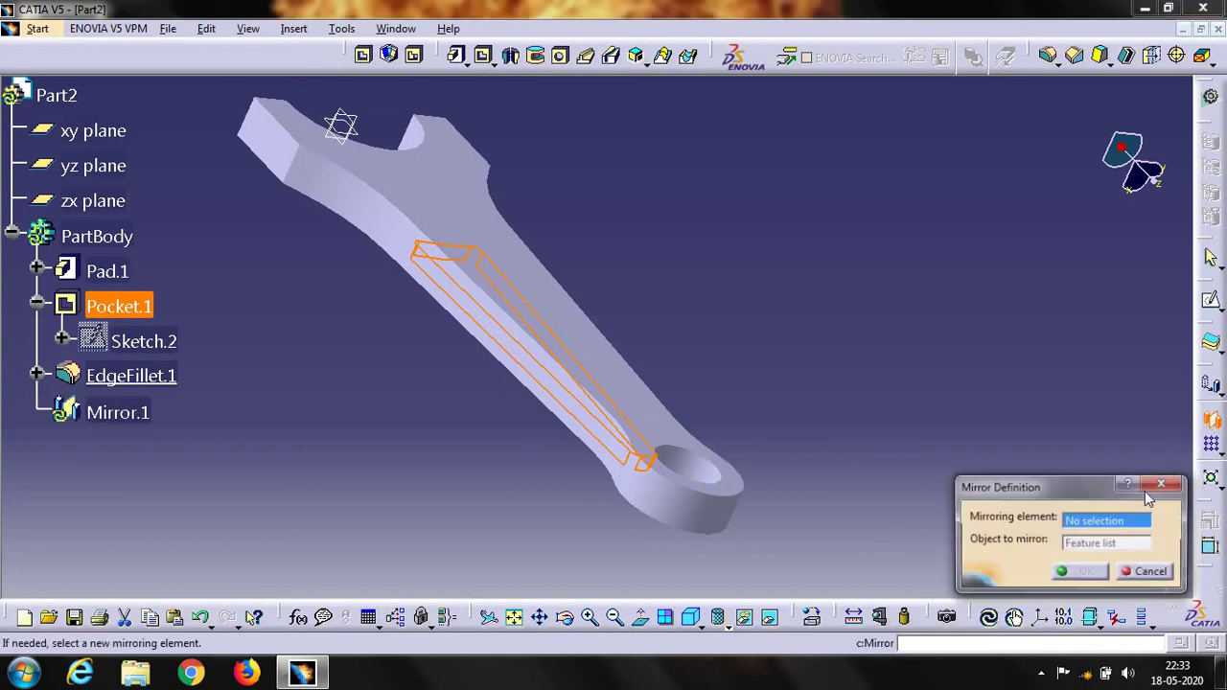
{"action": "right_click", "coordinate": [1105, 526]}
{"action": "left_click", "coordinate": [1119, 575]}
{"action": "left_click", "coordinate": [1123, 571]}
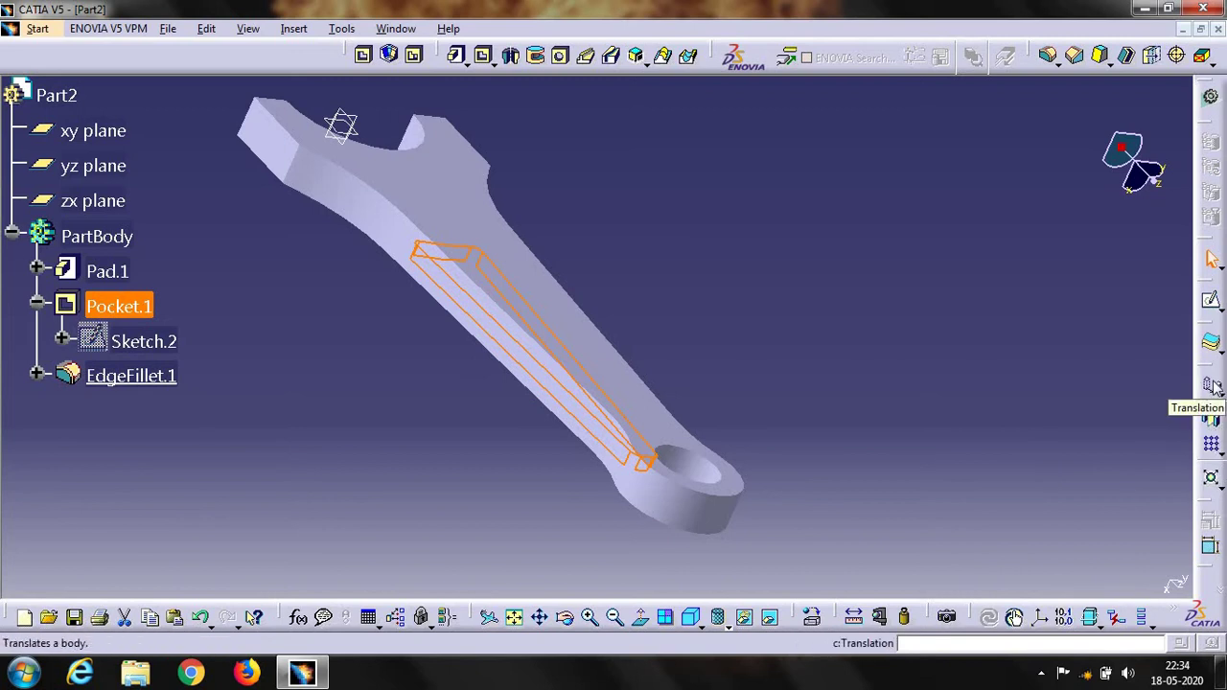
Mirror Pocket.1 about the yz plane into Mirror.1 and orbit to check it.
{"action": "left_click", "coordinate": [1211, 419]}
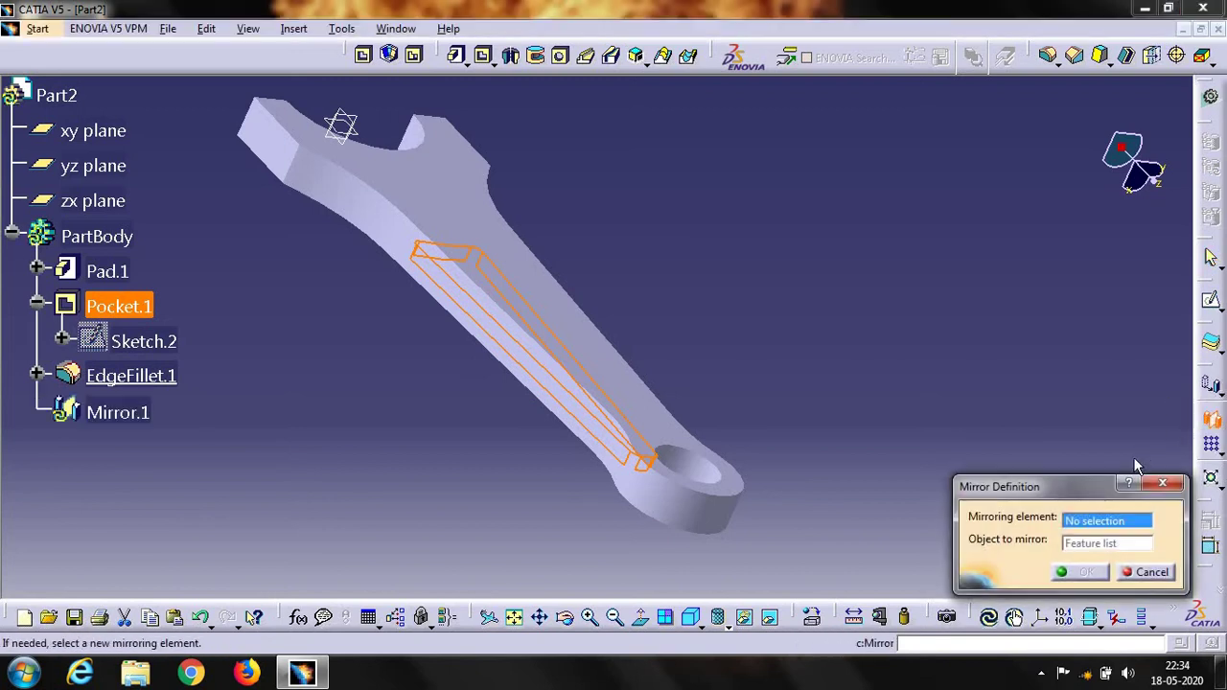
{"action": "right_click", "coordinate": [1116, 522]}
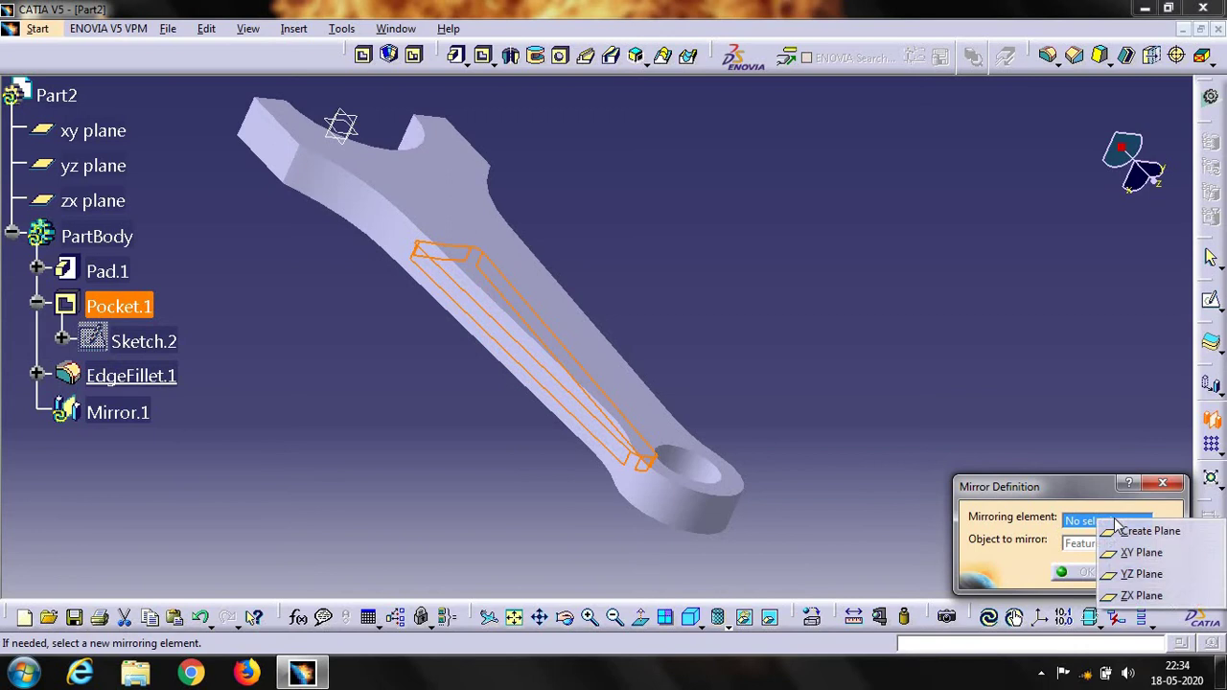
{"action": "left_click", "coordinate": [1141, 574]}
{"action": "left_click", "coordinate": [1084, 572]}
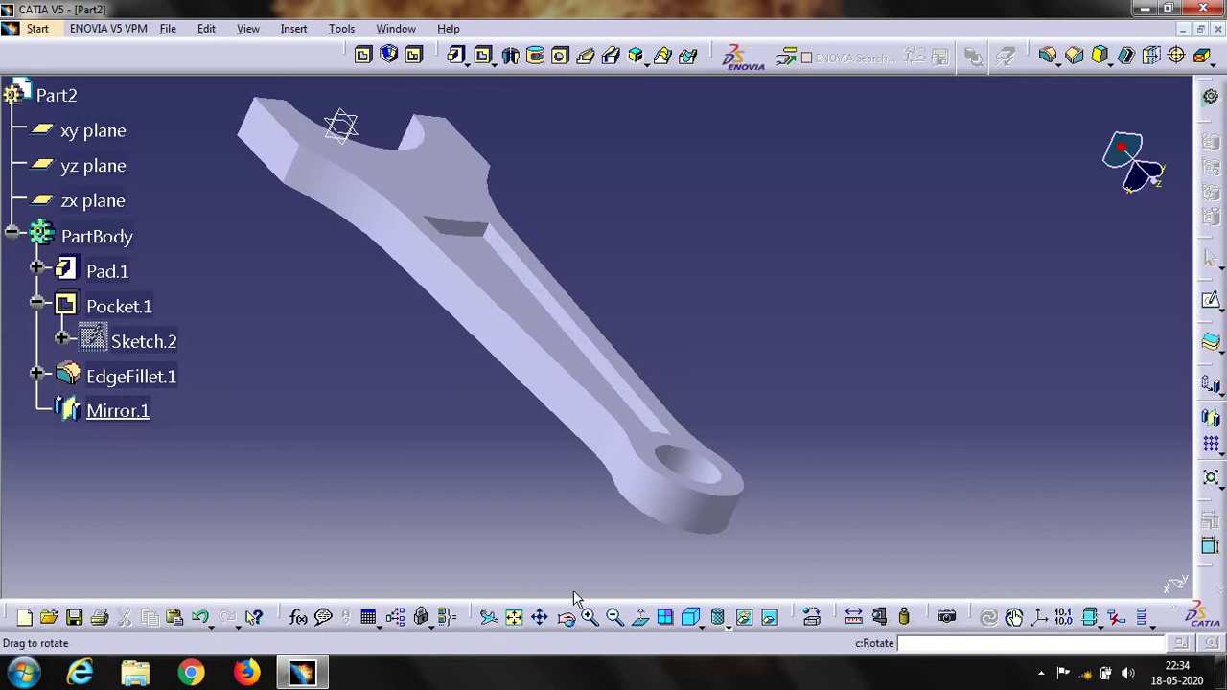
{"action": "mouse_move", "coordinate": [573, 597]}
{"action": "left_mouse_down"}
{"action": "mouse_move", "coordinate": [597, 227]}
{"action": "mouse_move", "coordinate": [565, 310]}
{"action": "mouse_move", "coordinate": [747, 466]}
{"action": "mouse_move", "coordinate": [854, 506]}
{"action": "mouse_move", "coordinate": [876, 287]}
{"action": "mouse_move", "coordinate": [720, 233]}
{"action": "mouse_move", "coordinate": [775, 255]}
{"action": "mouse_move", "coordinate": [933, 238]}
{"action": "mouse_move", "coordinate": [764, 380]}
{"action": "left_mouse_up"}
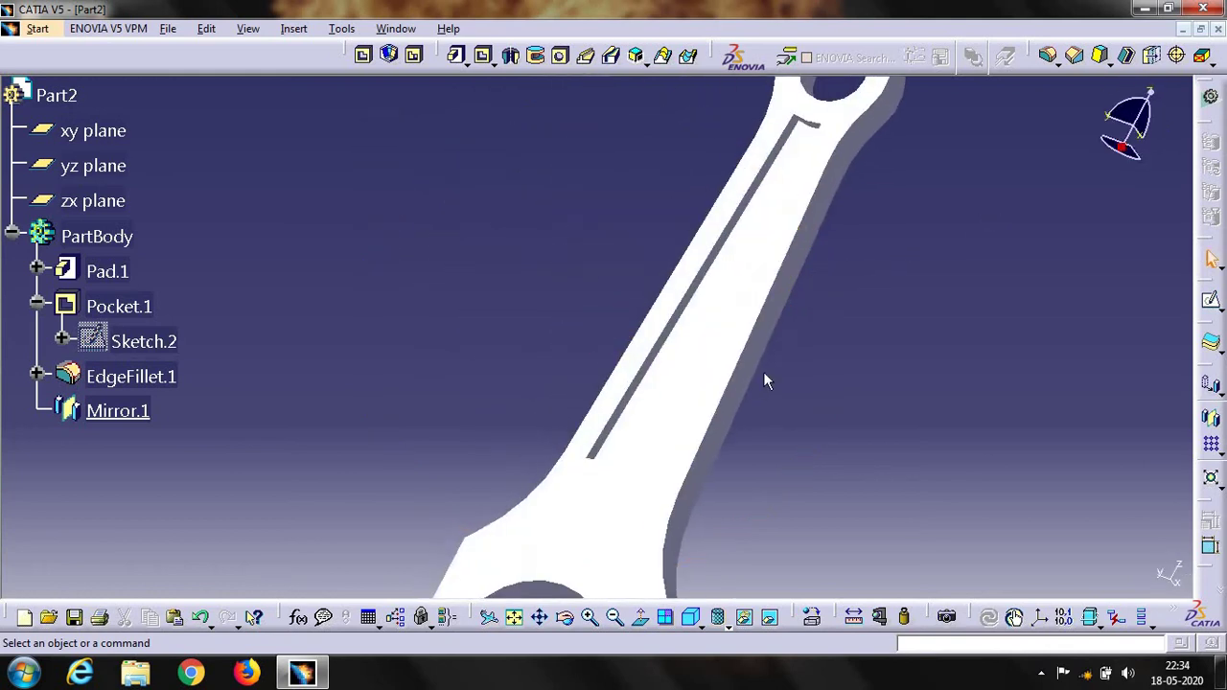
Start a new sketch on the big-end pad face and fit the part in view.
{"action": "left_click", "coordinate": [648, 530]}
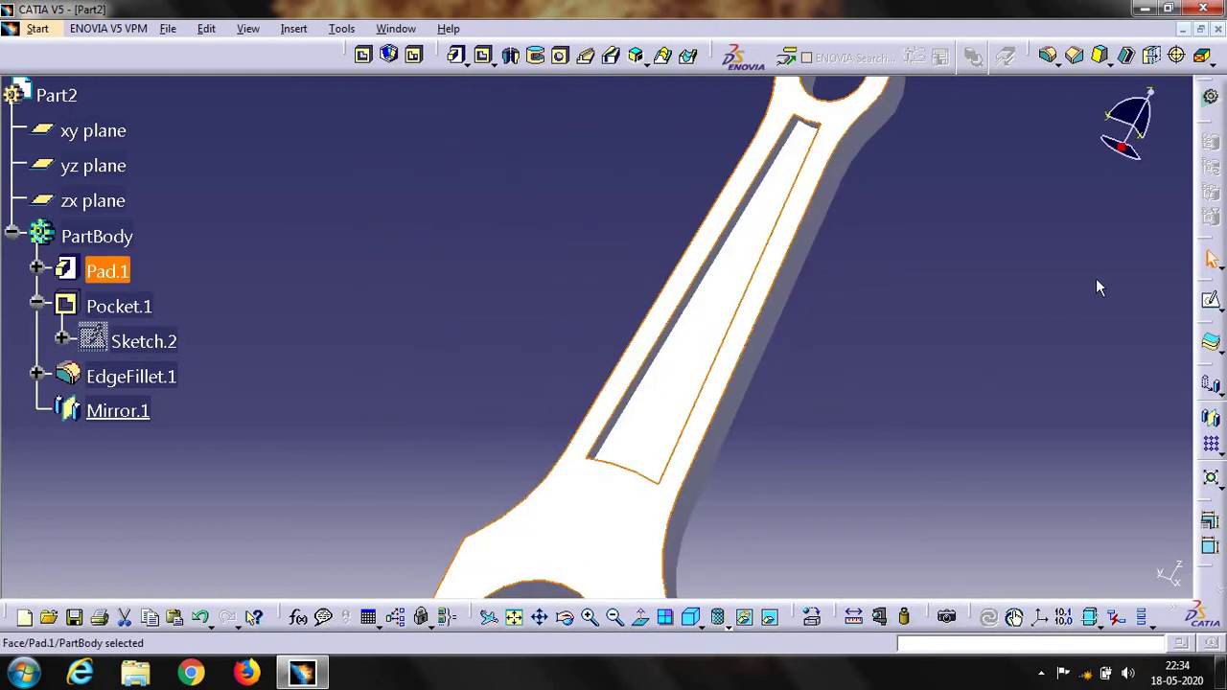
{"action": "left_click", "coordinate": [488, 616]}
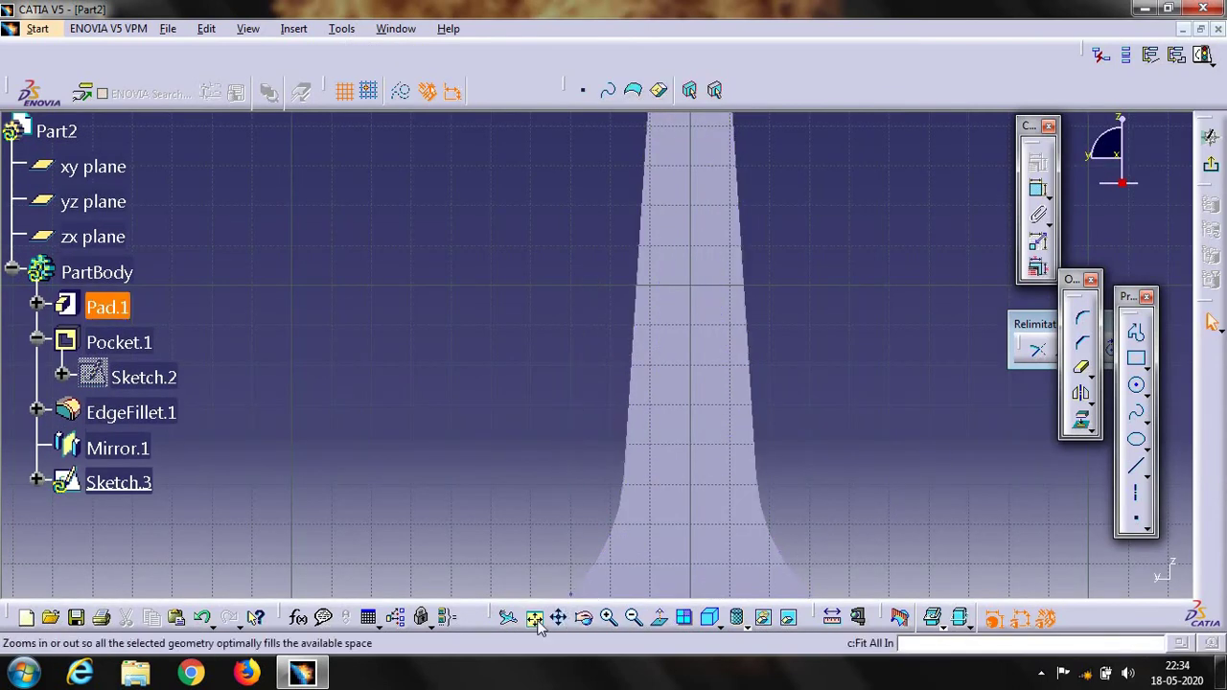
{"action": "left_click", "coordinate": [659, 616]}
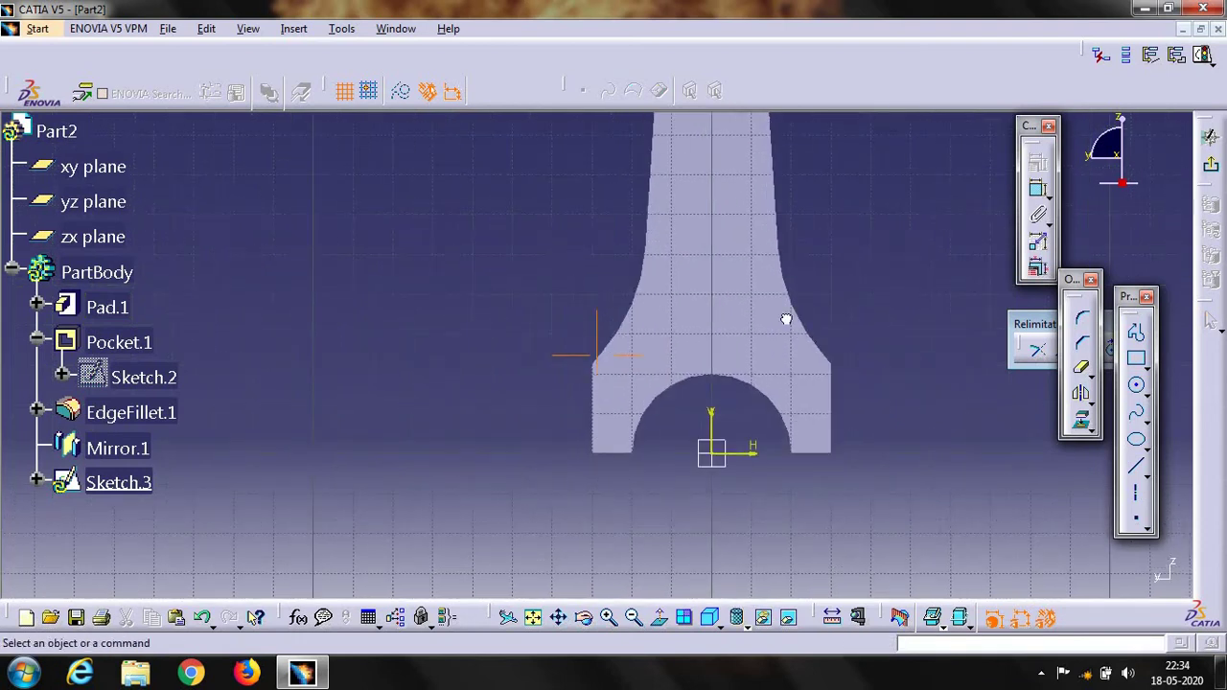
Draw a circle centred at the origin and constrain its diameter to 45 mm.
{"action": "left_click", "coordinate": [1136, 385]}
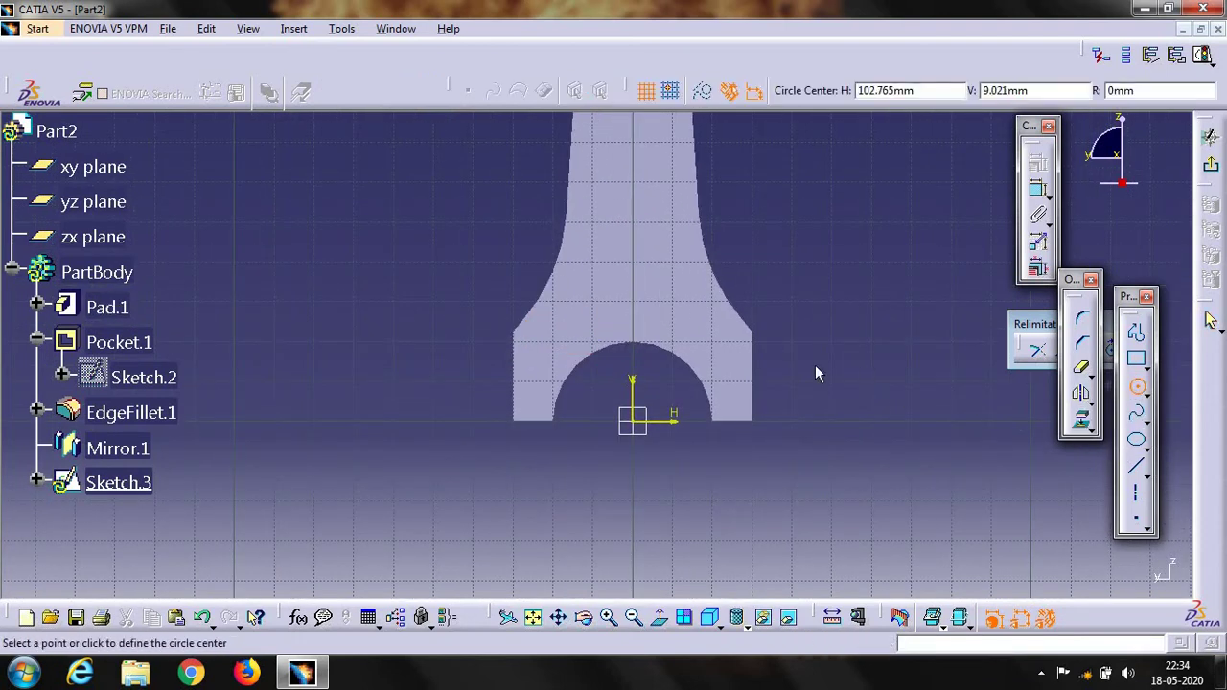
{"action": "left_click", "coordinate": [634, 419]}
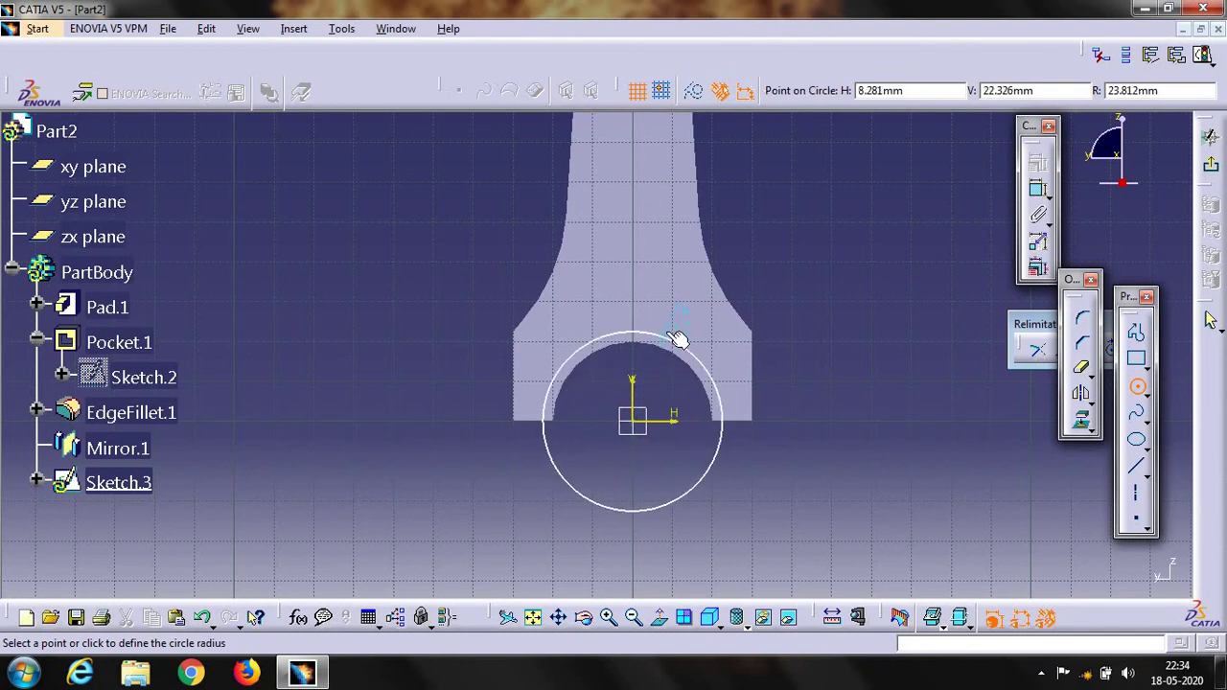
{"action": "left_click", "coordinate": [676, 340]}
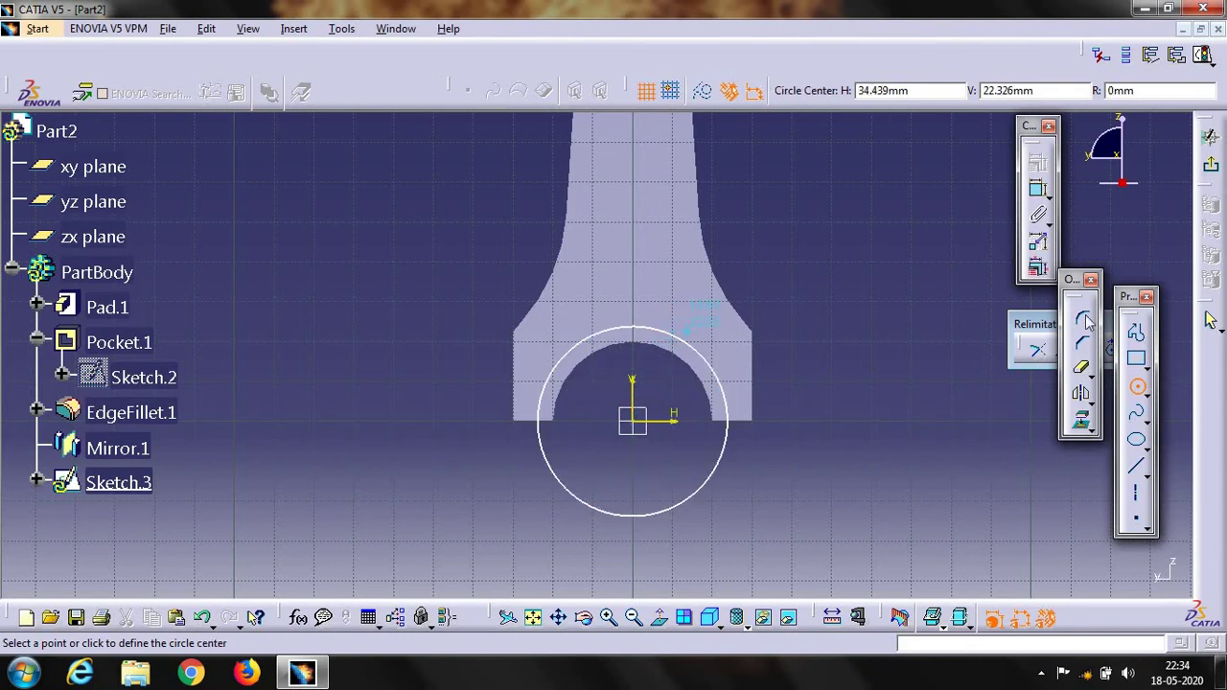
{"action": "left_click", "coordinate": [1037, 188]}
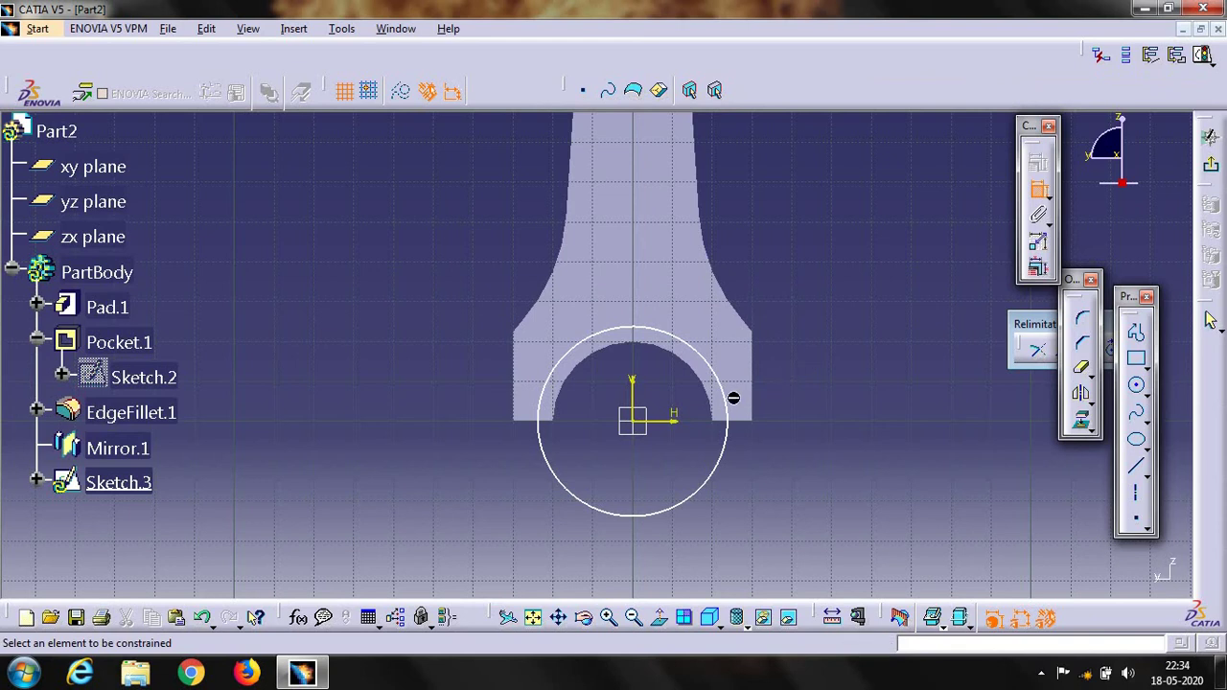
{"action": "left_click", "coordinate": [727, 396]}
{"action": "left_click", "coordinate": [848, 364]}
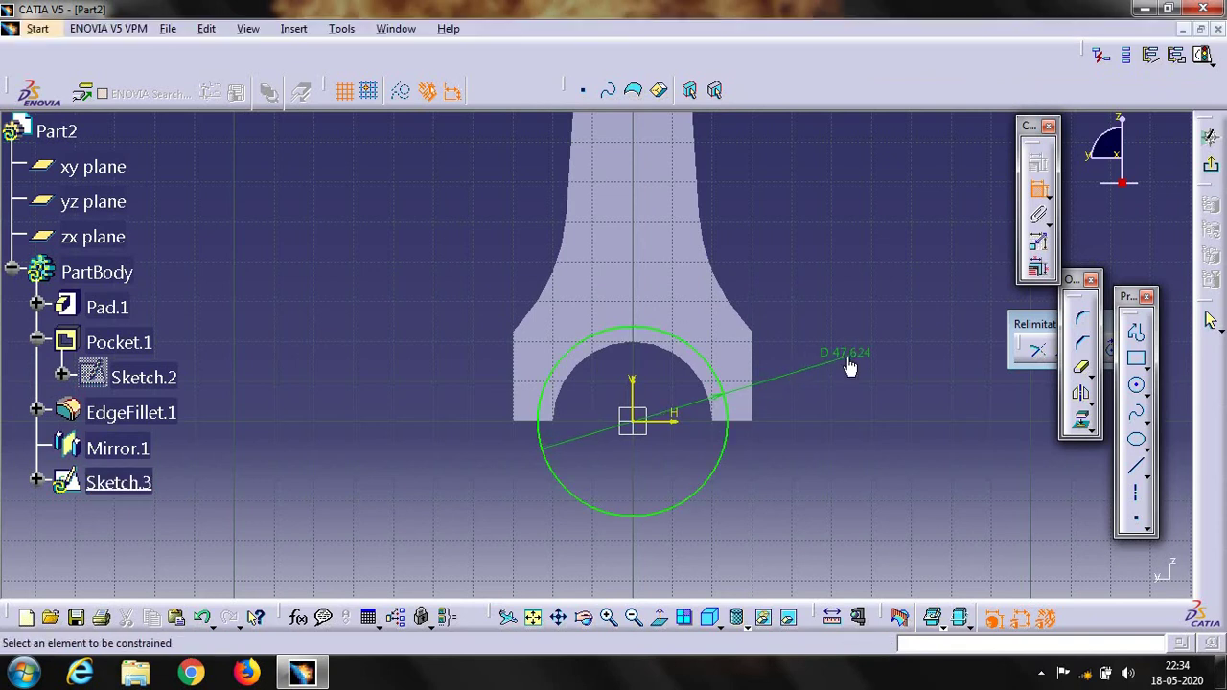
{"action": "double_click", "coordinate": [850, 355]}
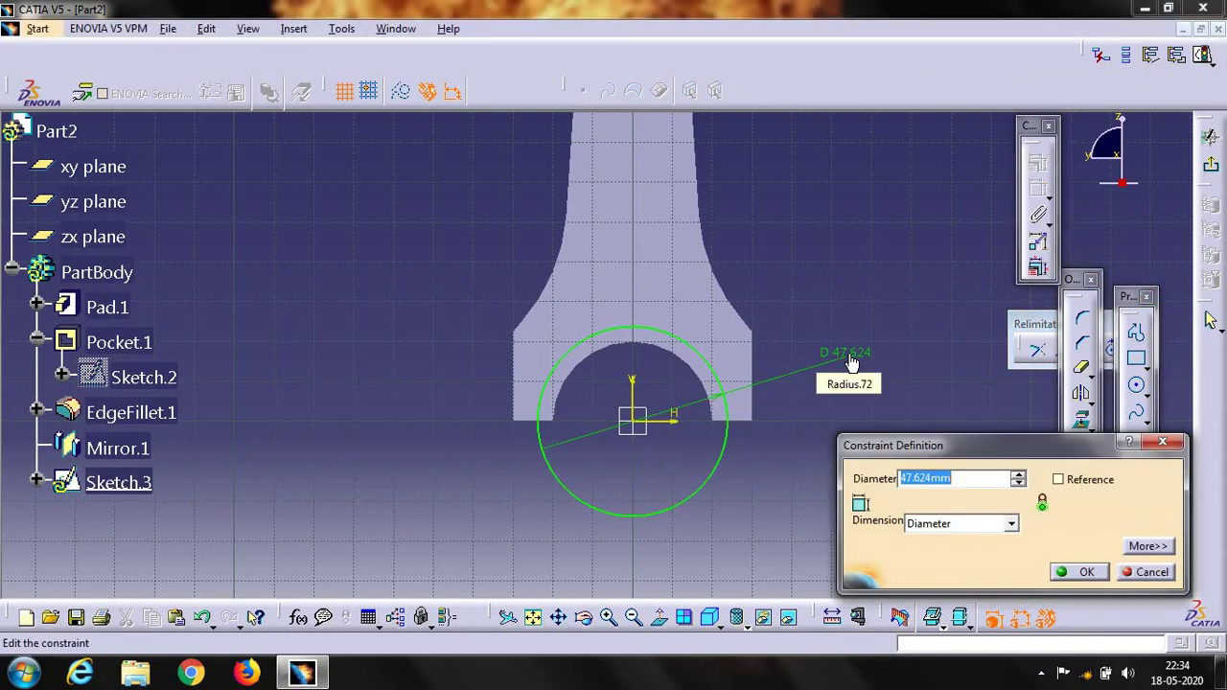
{"action": "type", "text": "45"}
{"action": "key", "text": "Return"}
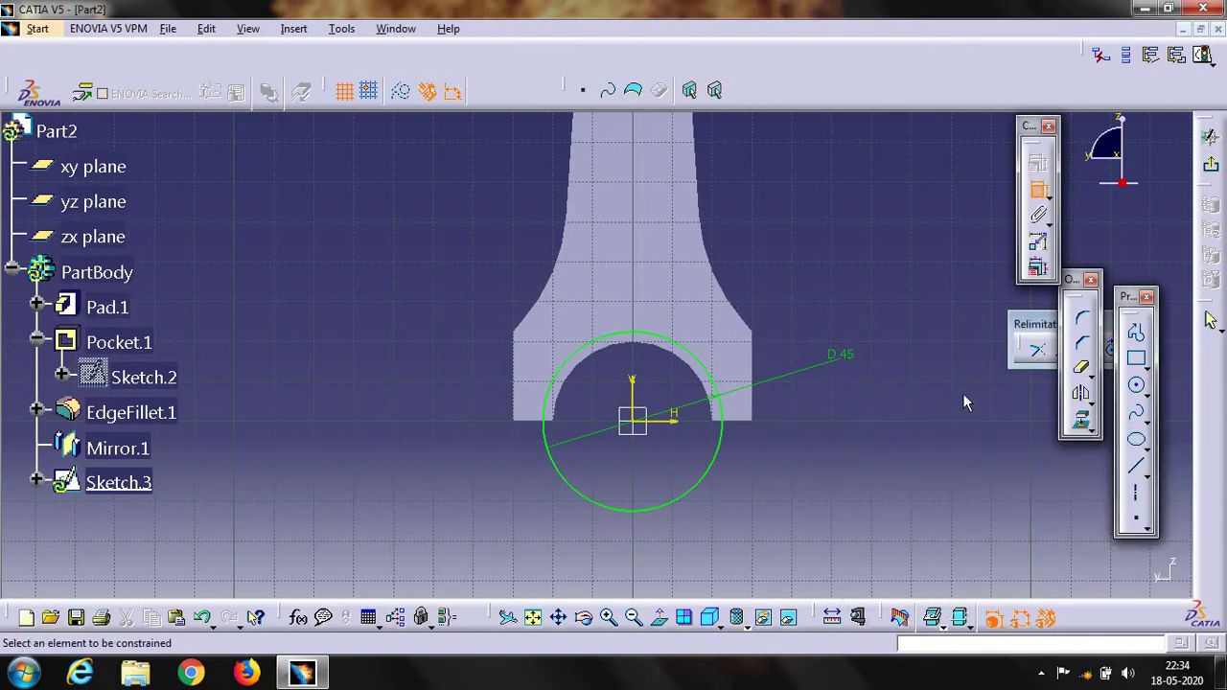
{"action": "left_click", "coordinate": [1083, 421]}
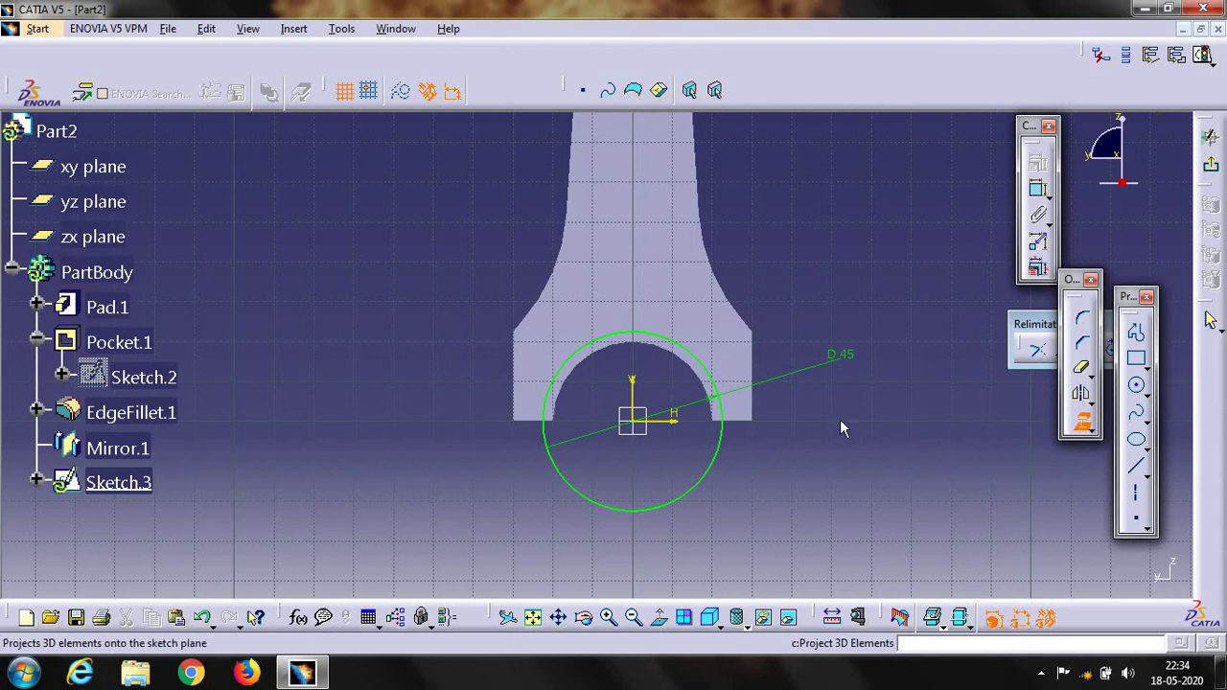
Project the bore's edge into the sketch and isolate the projected arc.
{"action": "left_click", "coordinate": [719, 415]}
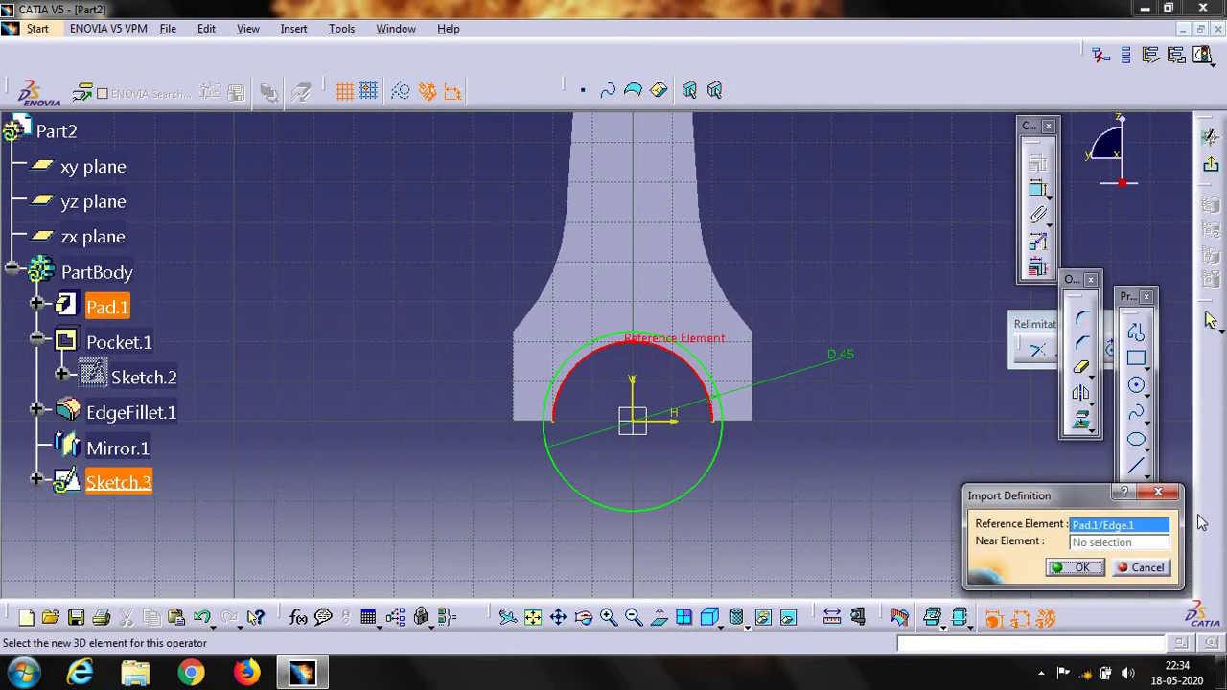
{"action": "left_click", "coordinate": [1158, 493]}
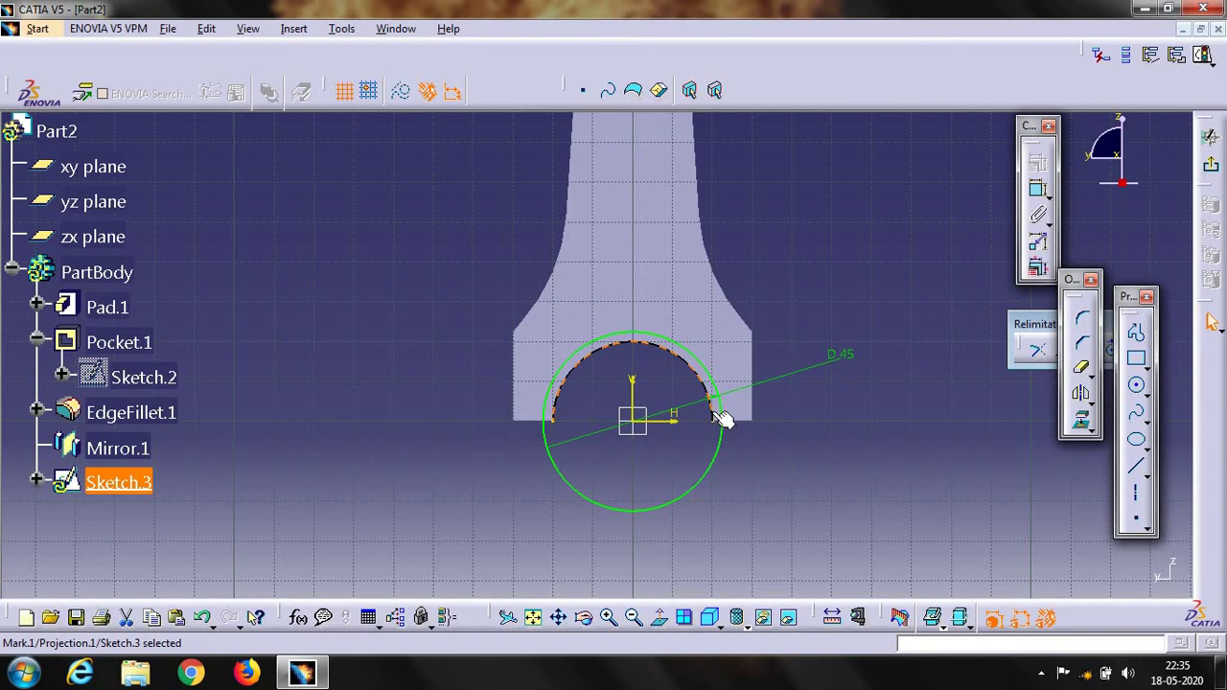
{"action": "right_click", "coordinate": [721, 415]}
{"action": "mouse_move", "coordinate": [768, 394]}
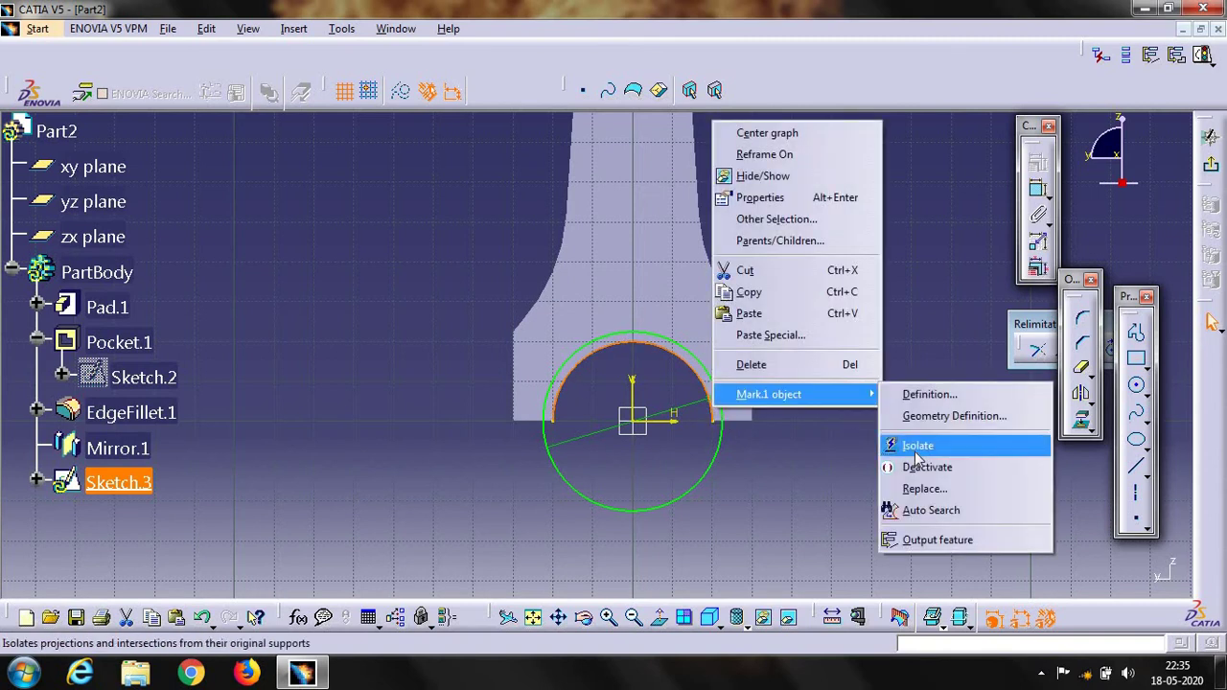
{"action": "left_click", "coordinate": [912, 446]}
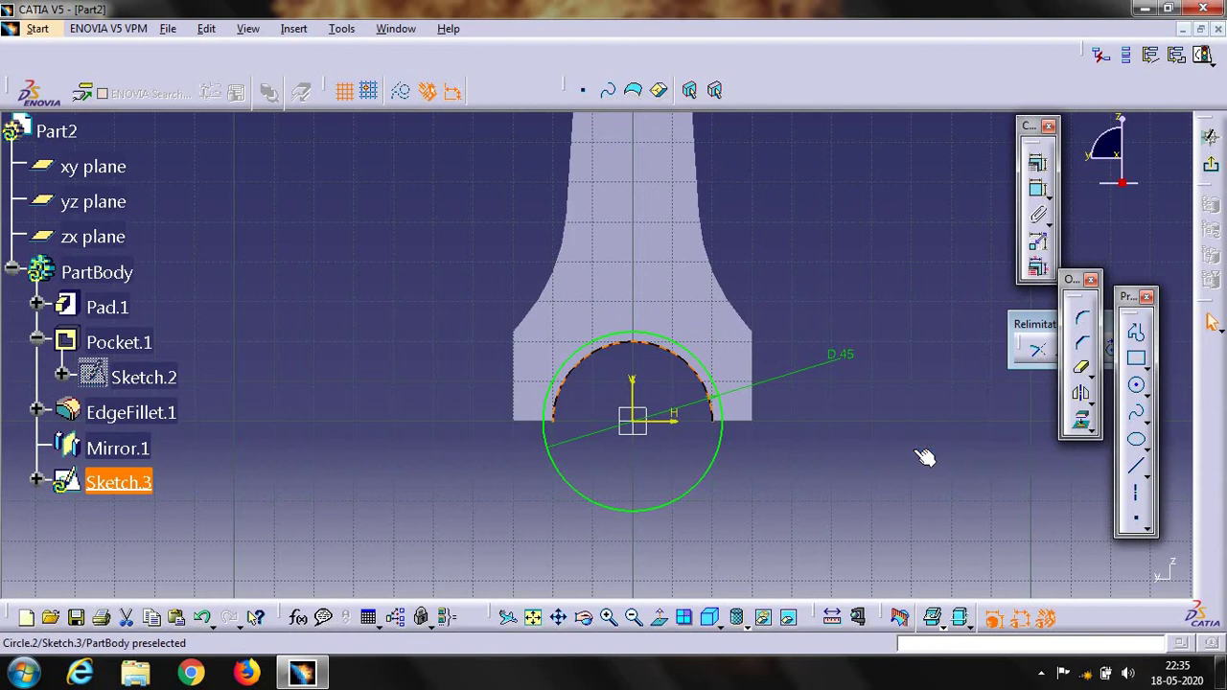
Draw a horizontal line across the bore, trim the circle to its upper arc, and exit the sketch.
{"action": "left_click", "coordinate": [1136, 472]}
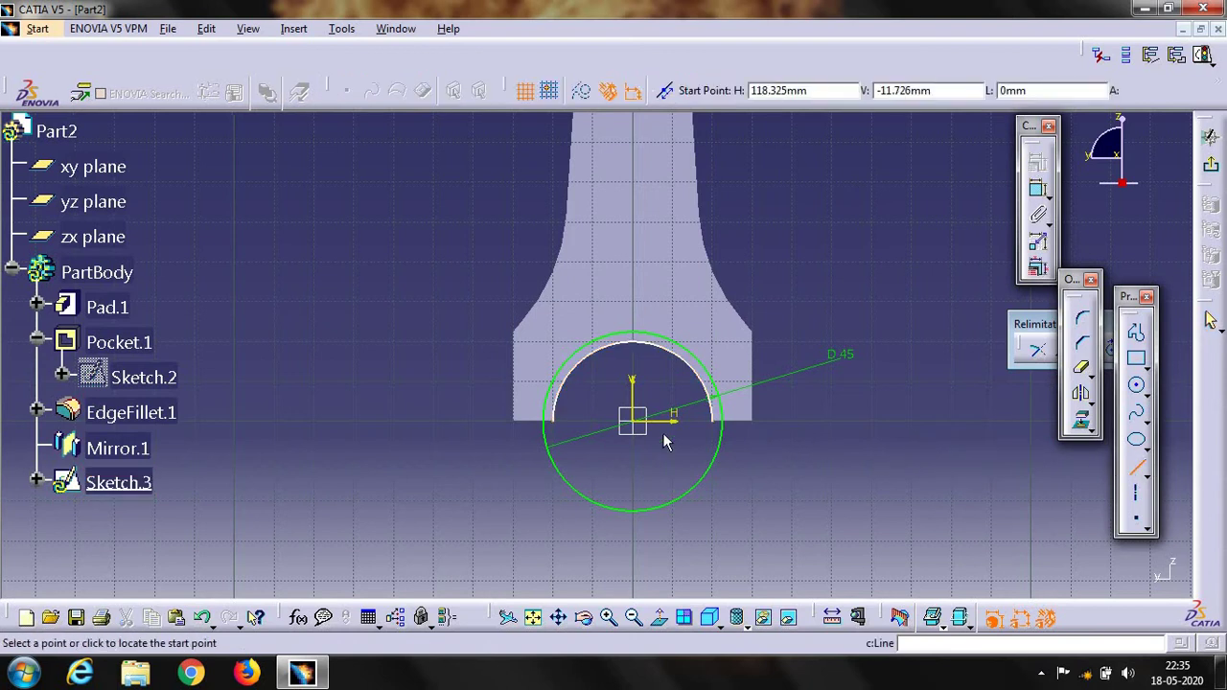
{"action": "left_click", "coordinate": [404, 420]}
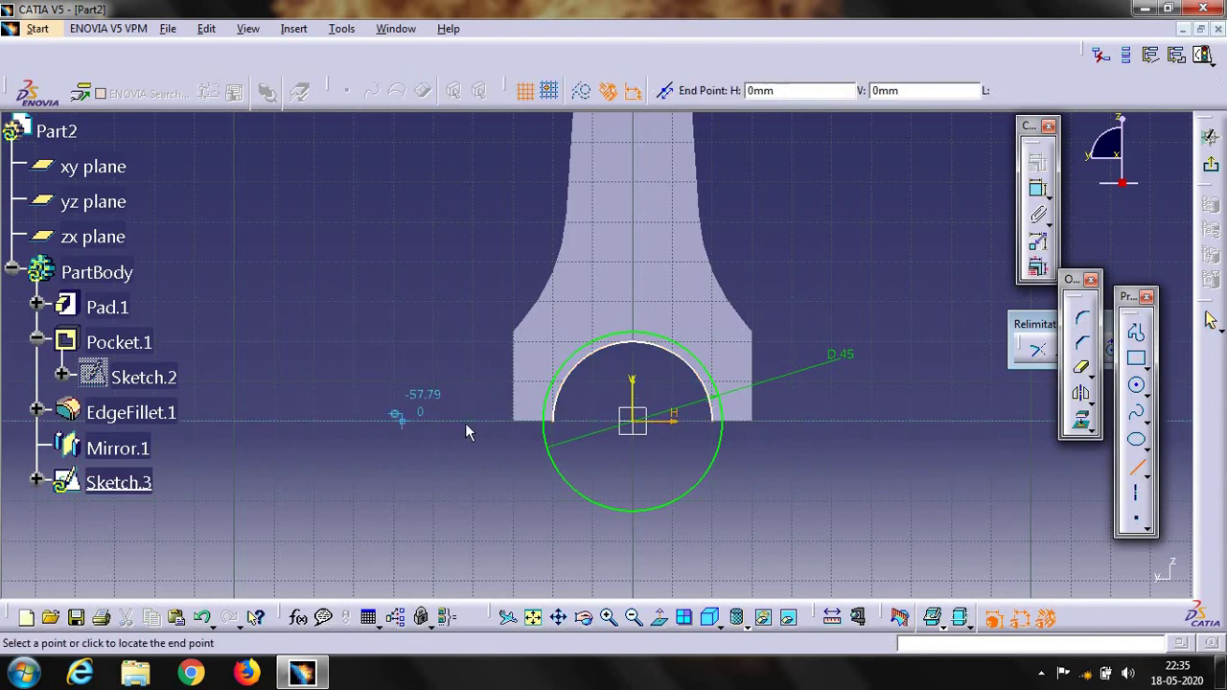
{"action": "left_click", "coordinate": [849, 423]}
{"action": "left_click", "coordinate": [1085, 372]}
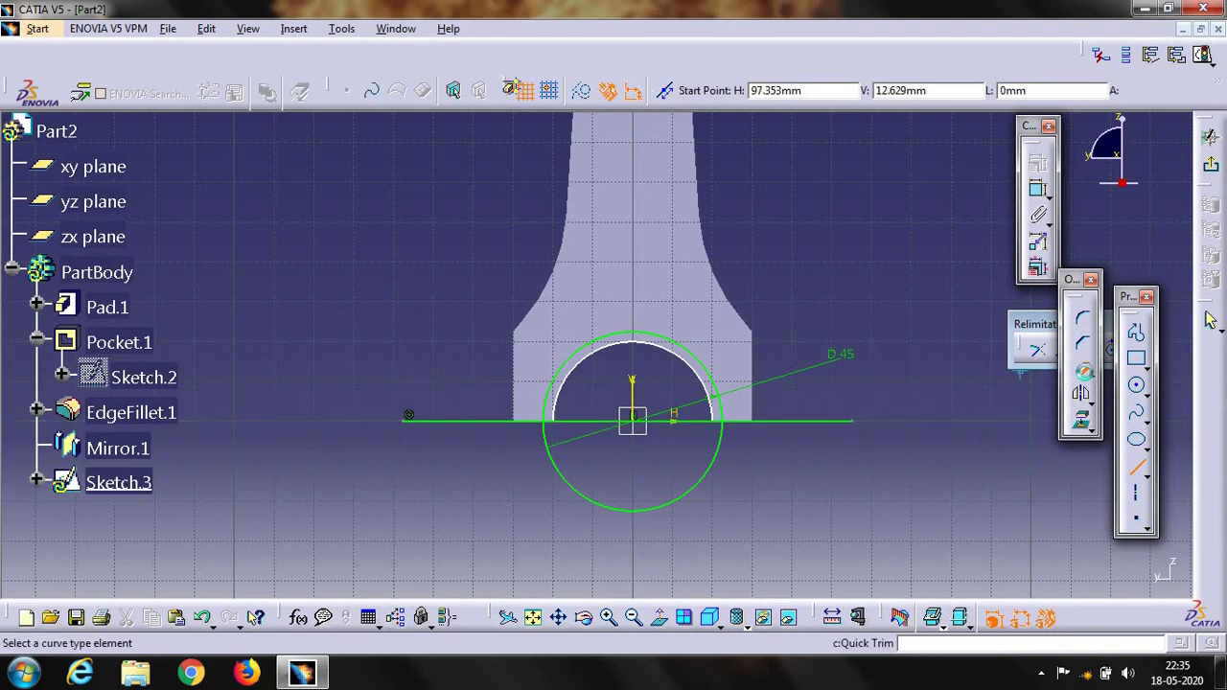
{"action": "left_click", "coordinate": [788, 421]}
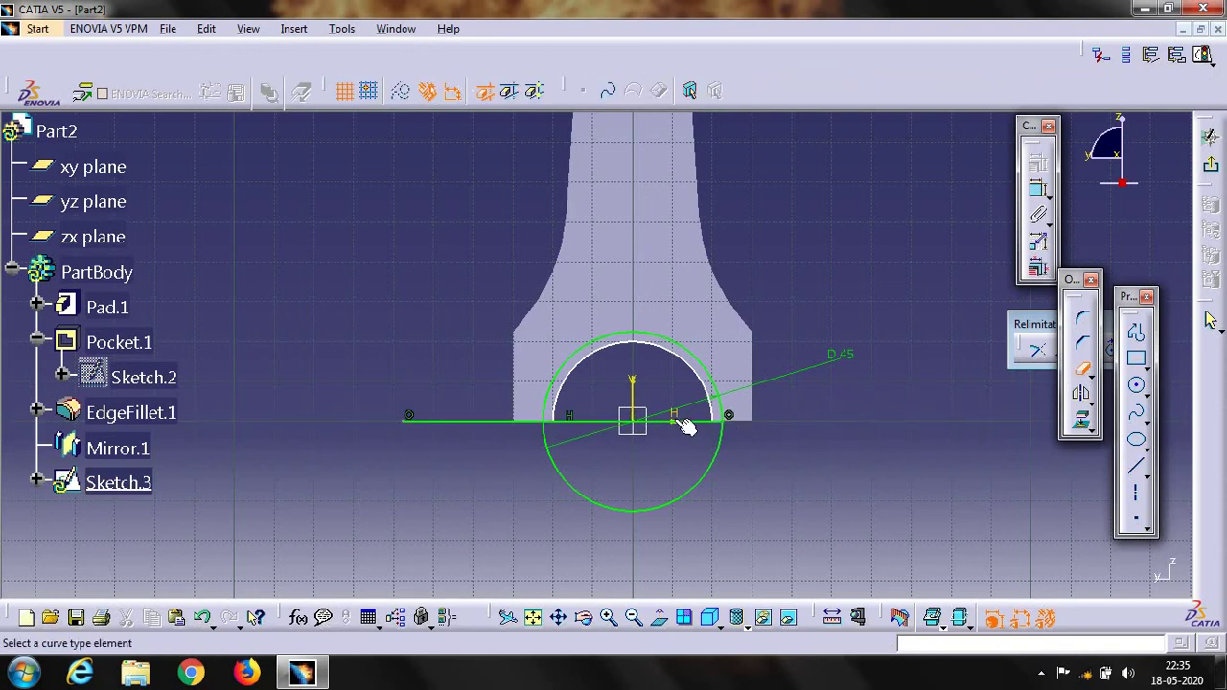
{"action": "left_click", "coordinate": [522, 422]}
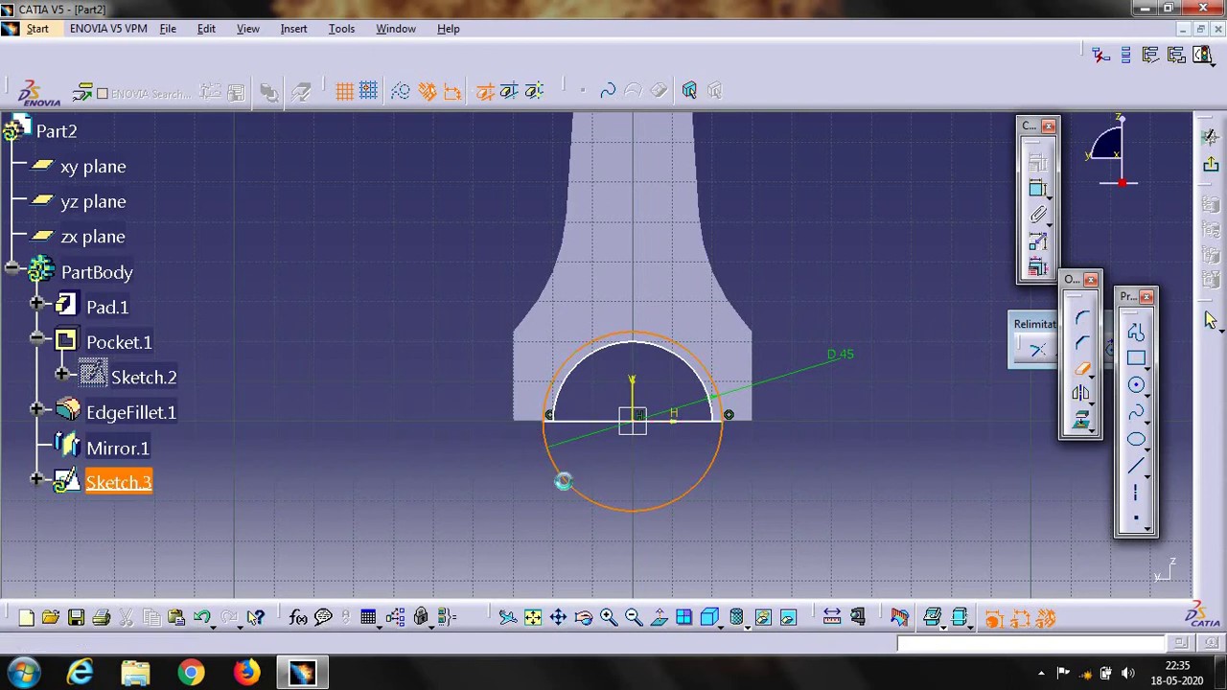
{"action": "left_click", "coordinate": [563, 479]}
{"action": "left_click", "coordinate": [604, 420]}
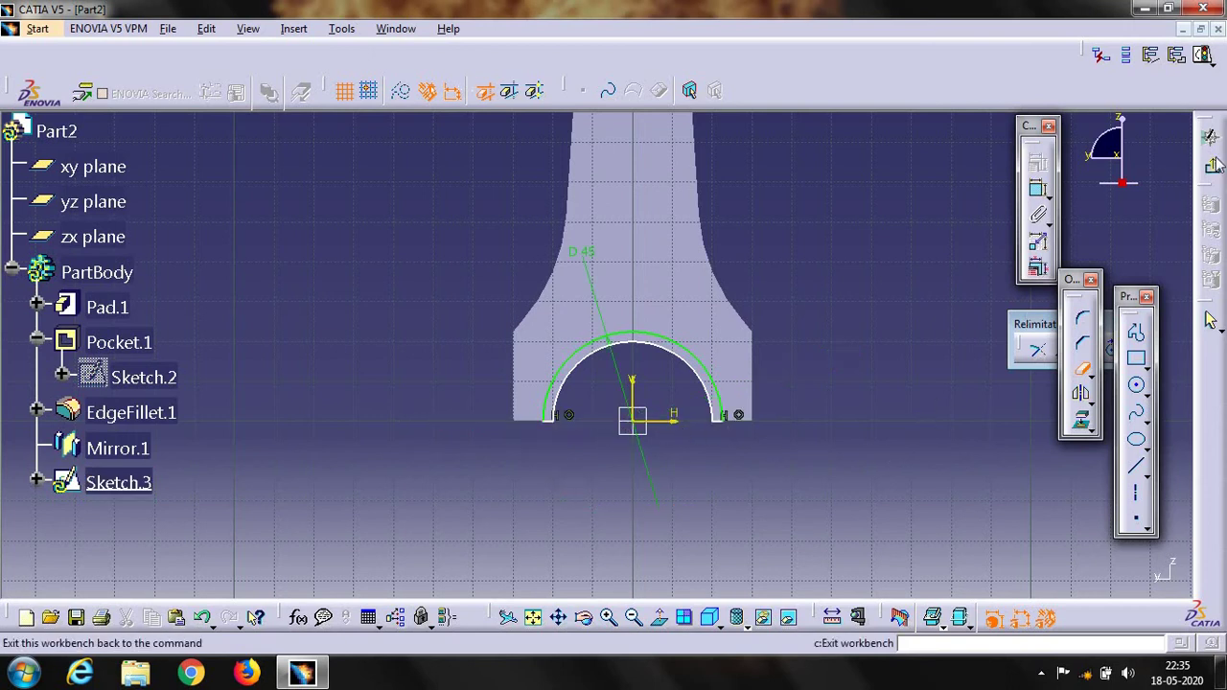
{"action": "left_click", "coordinate": [1211, 320]}
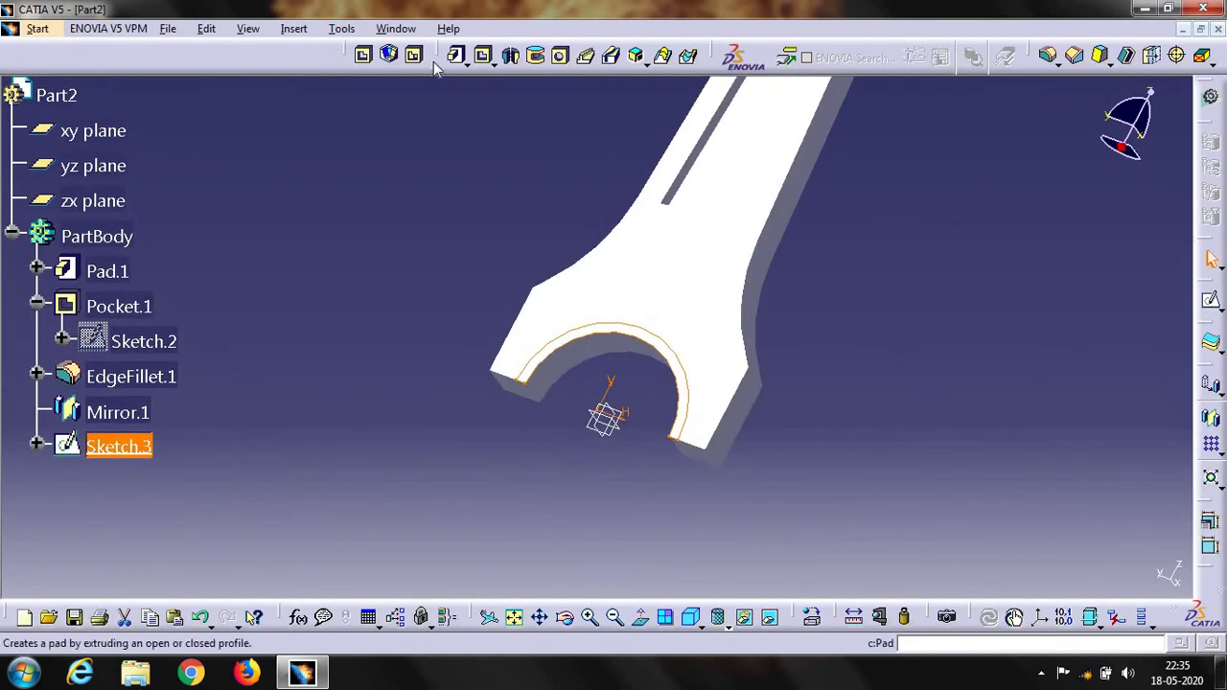
Pad the arc sketch 2 mm with mirrored extent, cancelling the accidental extra pad.
{"action": "left_click", "coordinate": [452, 55]}
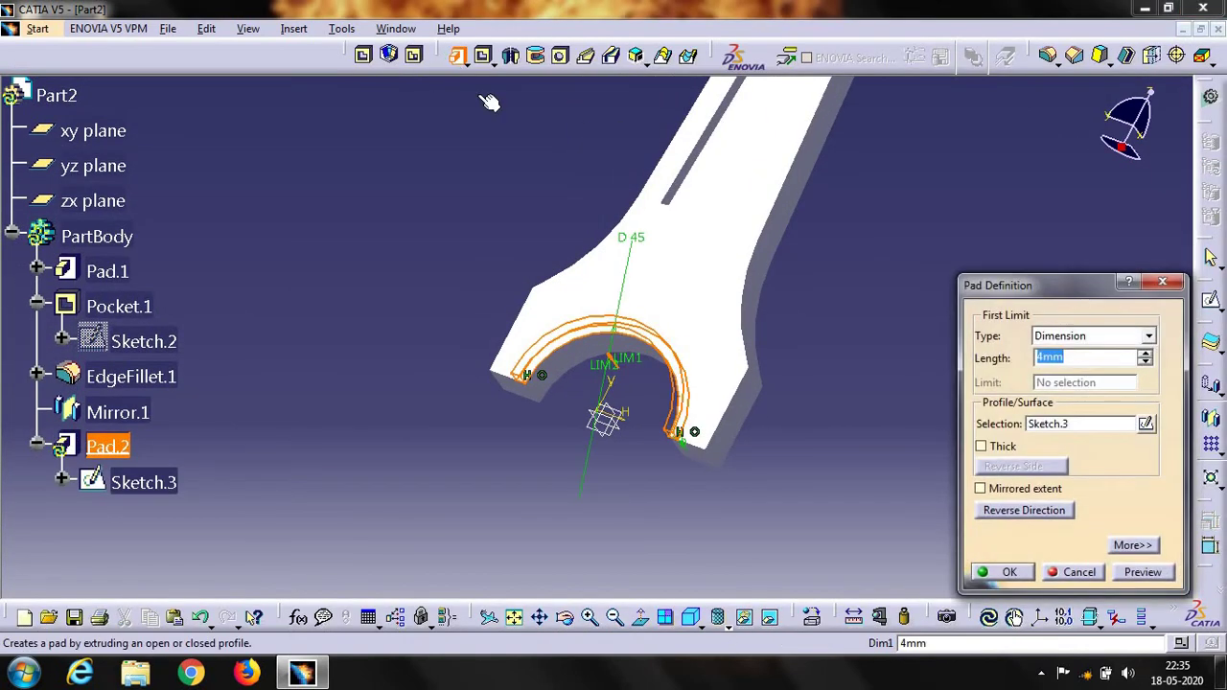
{"action": "left_click", "coordinate": [980, 490]}
{"action": "type", "text": "2"}
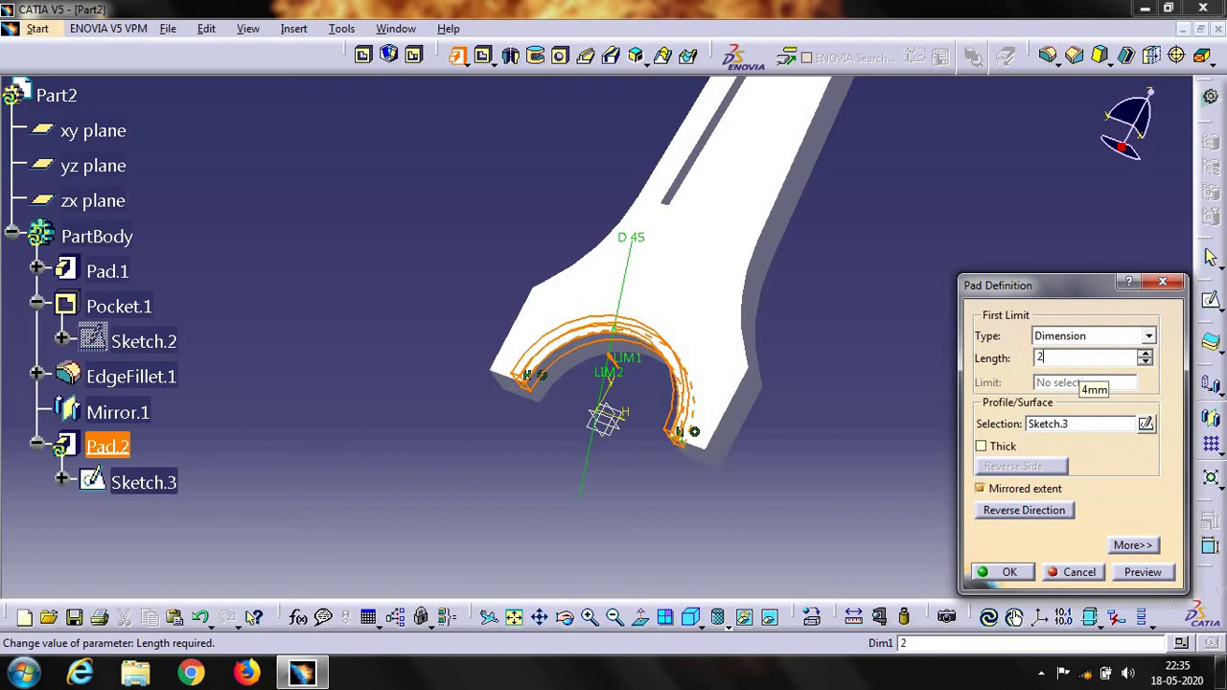
{"action": "left_click", "coordinate": [1015, 571]}
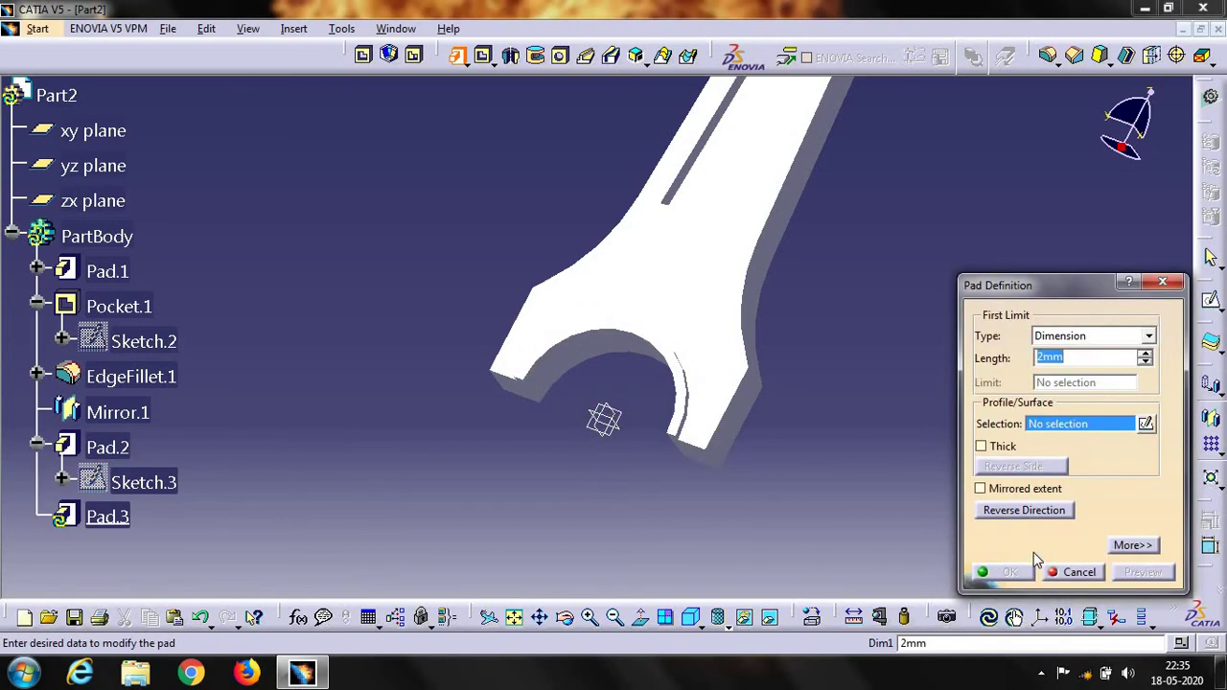
{"action": "left_click", "coordinate": [981, 489]}
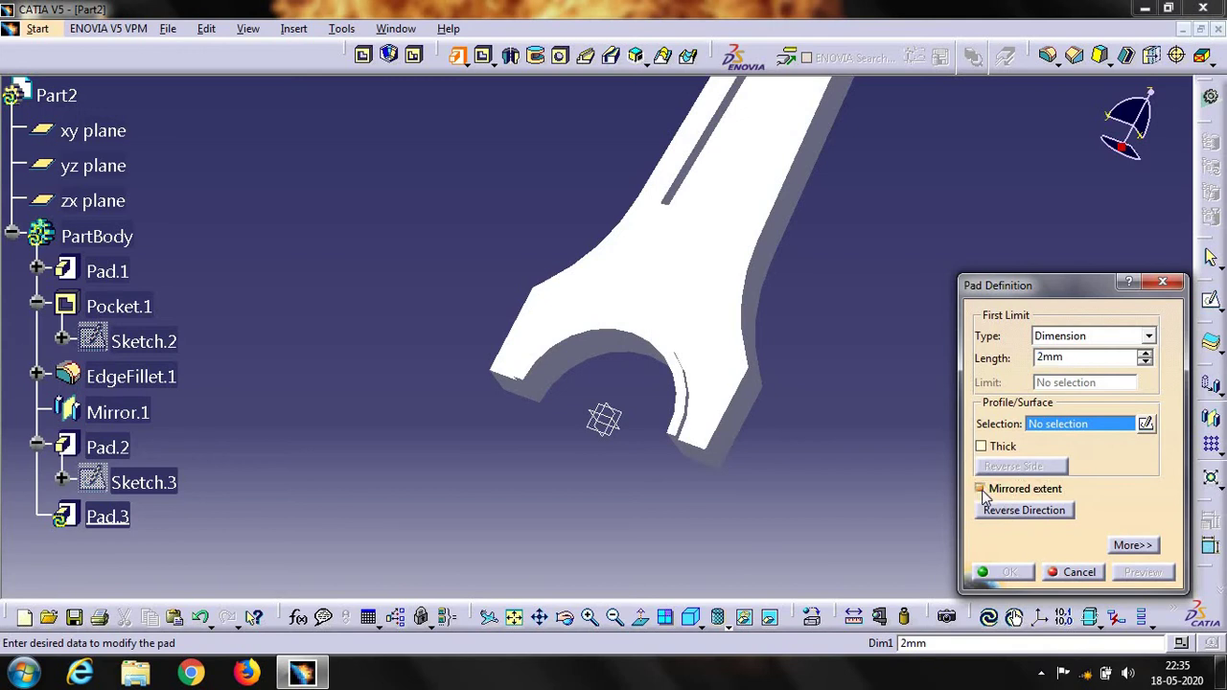
{"action": "left_click", "coordinate": [1161, 285]}
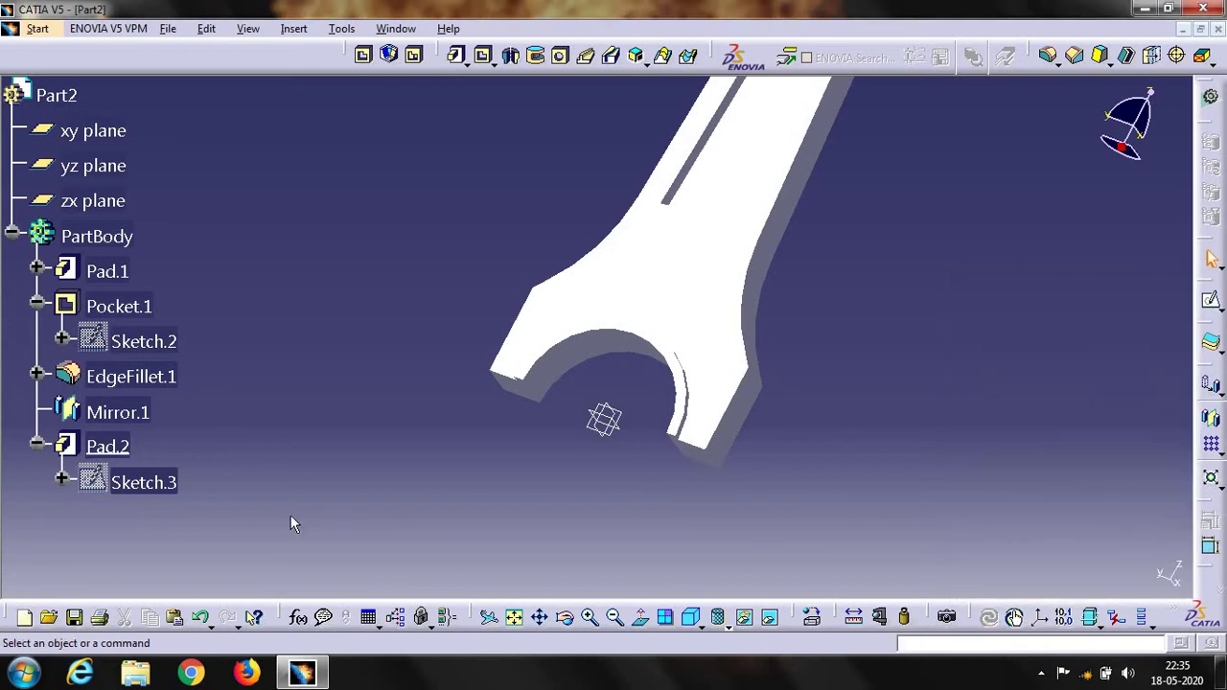
{"action": "left_click", "coordinate": [102, 447]}
Reopen Pad.2 to verify its 2 mm mirrored settings and inspect the new rib.
{"action": "double_click", "coordinate": [101, 449]}
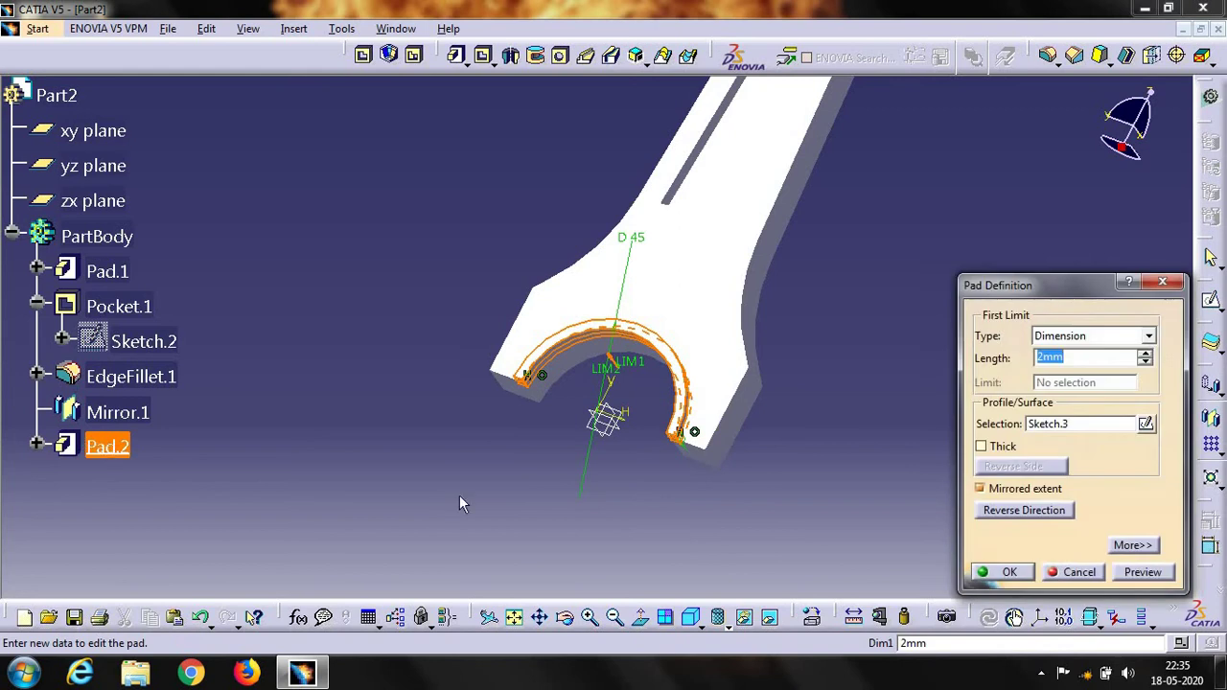
{"action": "left_click", "coordinate": [1009, 572]}
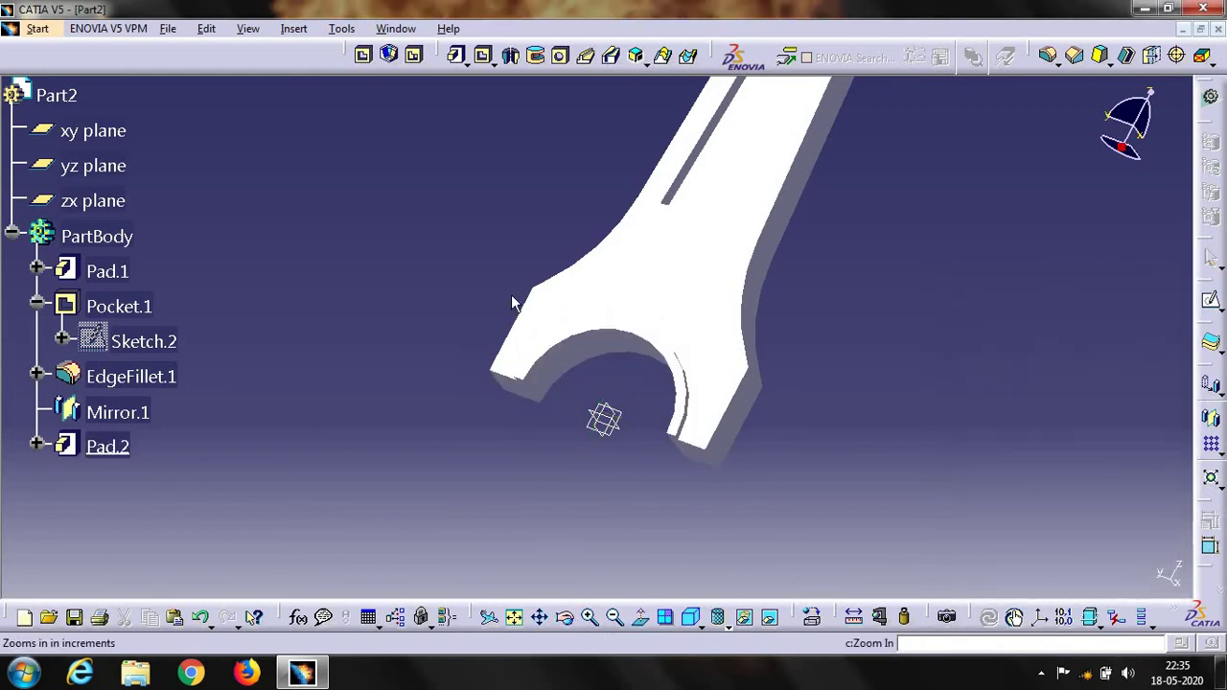
{"action": "mouse_move", "coordinate": [512, 301]}
{"action": "middle_mouse_down"}
{"action": "mouse_move", "coordinate": [670, 469]}
{"action": "mouse_move", "coordinate": [662, 423]}
{"action": "middle_mouse_up"}
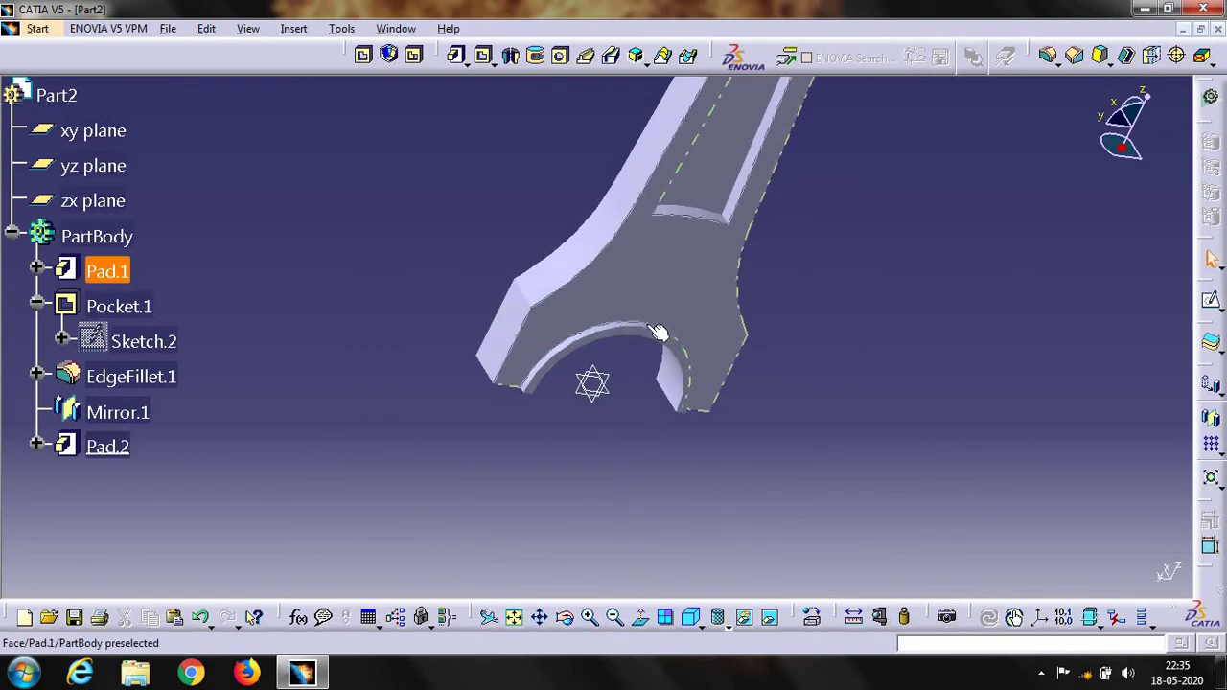
{"action": "double_click", "coordinate": [113, 445]}
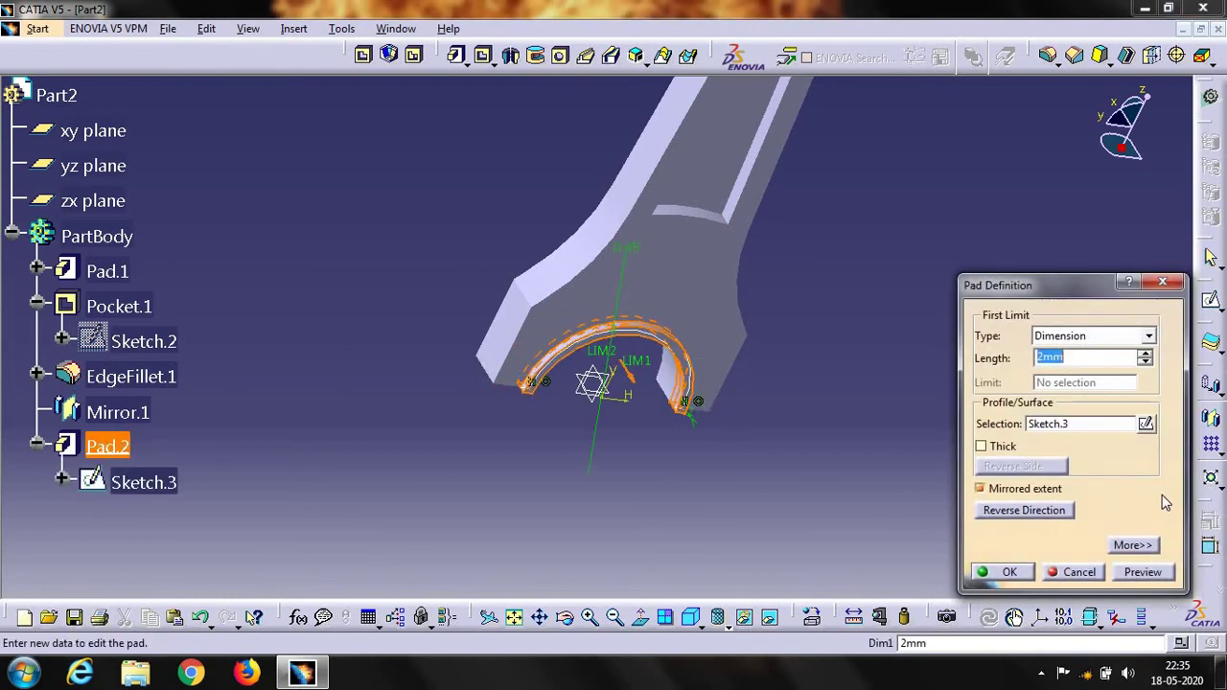
{"action": "left_click", "coordinate": [1162, 282]}
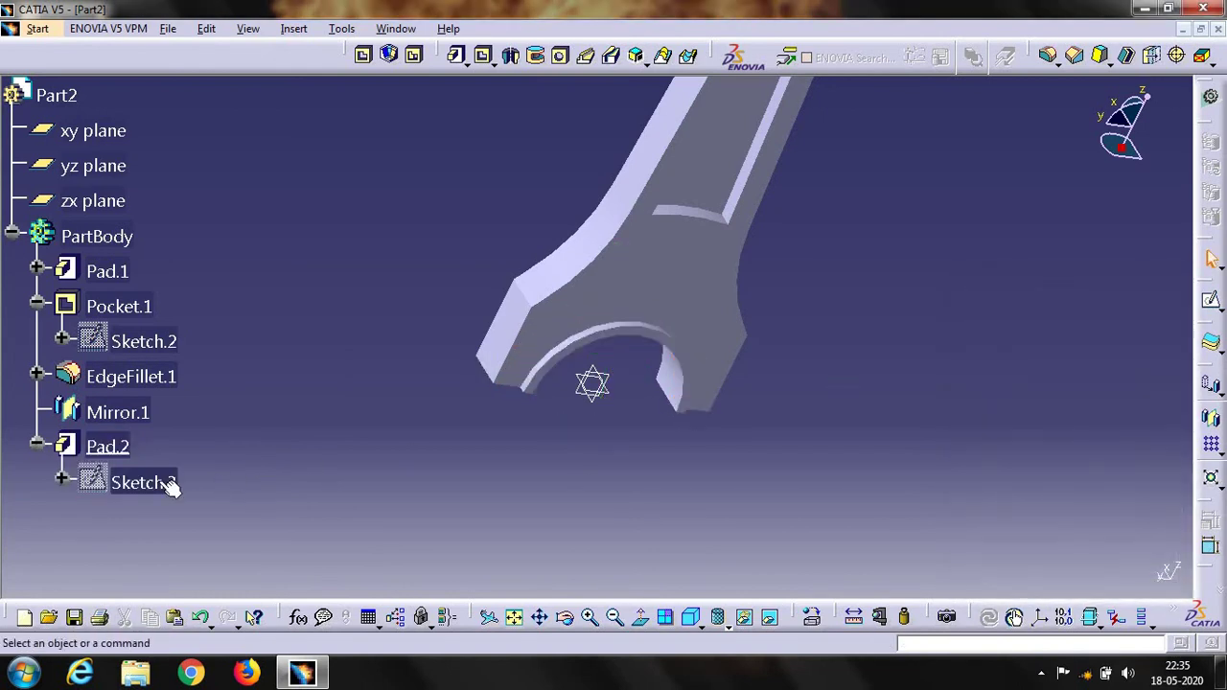
{"action": "left_click", "coordinate": [121, 448]}
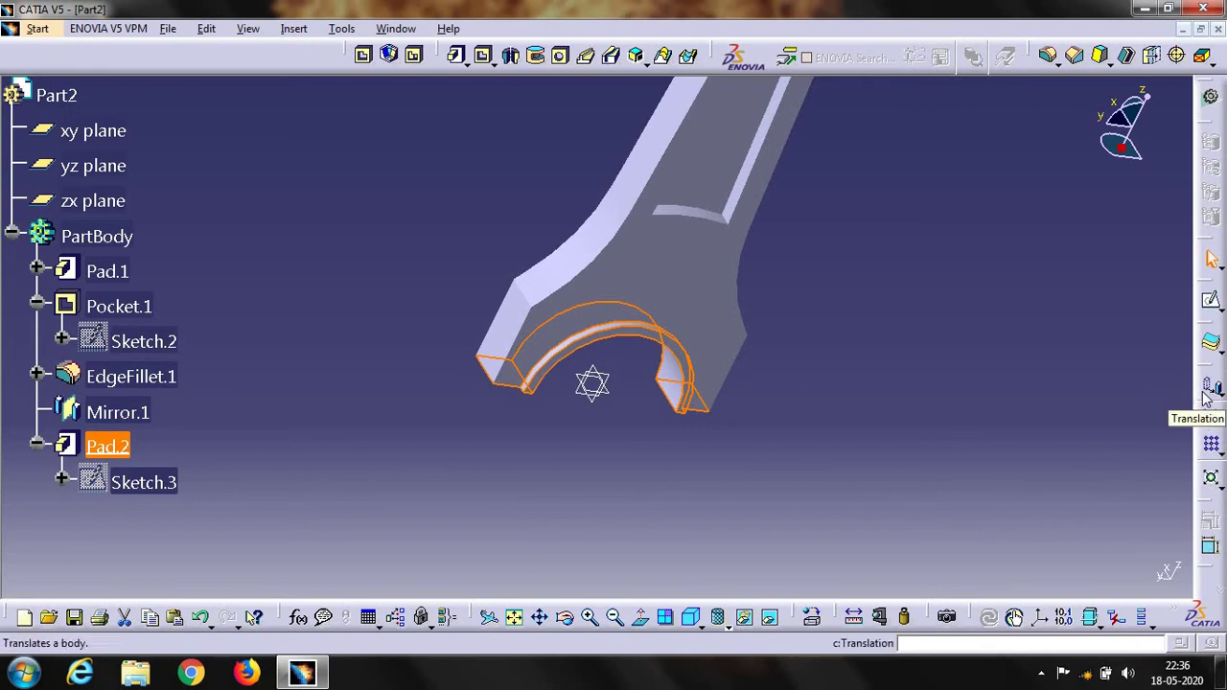
Mirror the Pad.2 rib across the yz plane, producing Mirror.2.
{"action": "left_click", "coordinate": [1211, 422]}
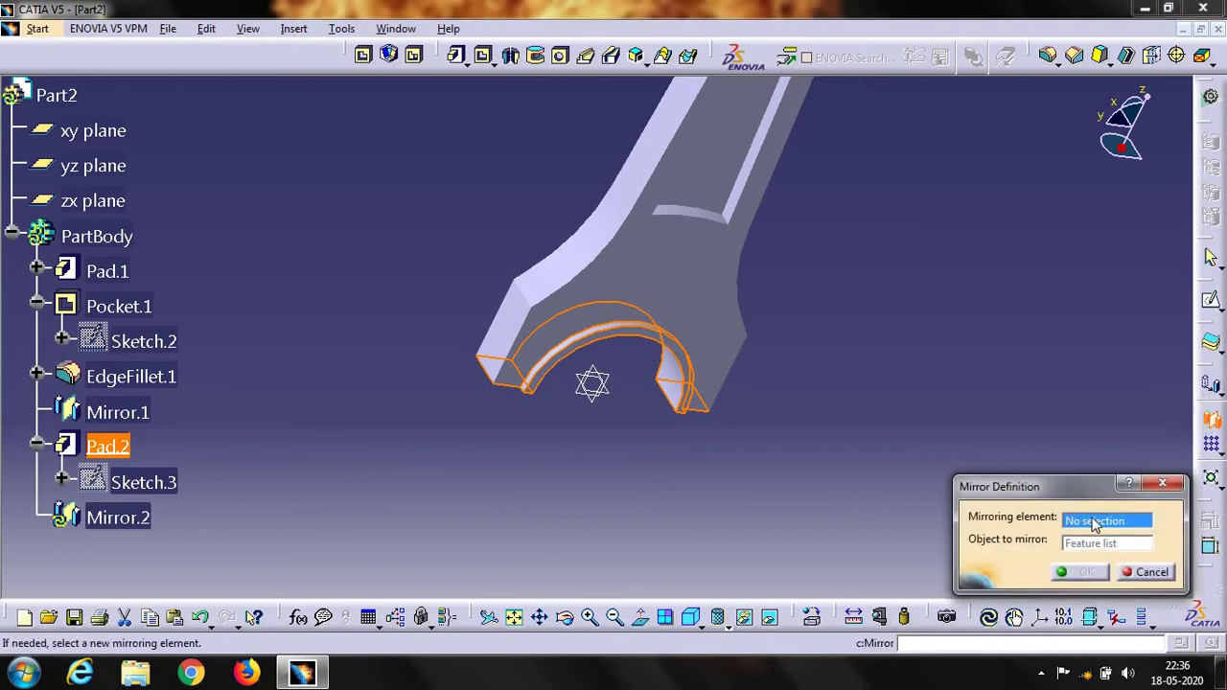
{"action": "right_click", "coordinate": [1096, 522]}
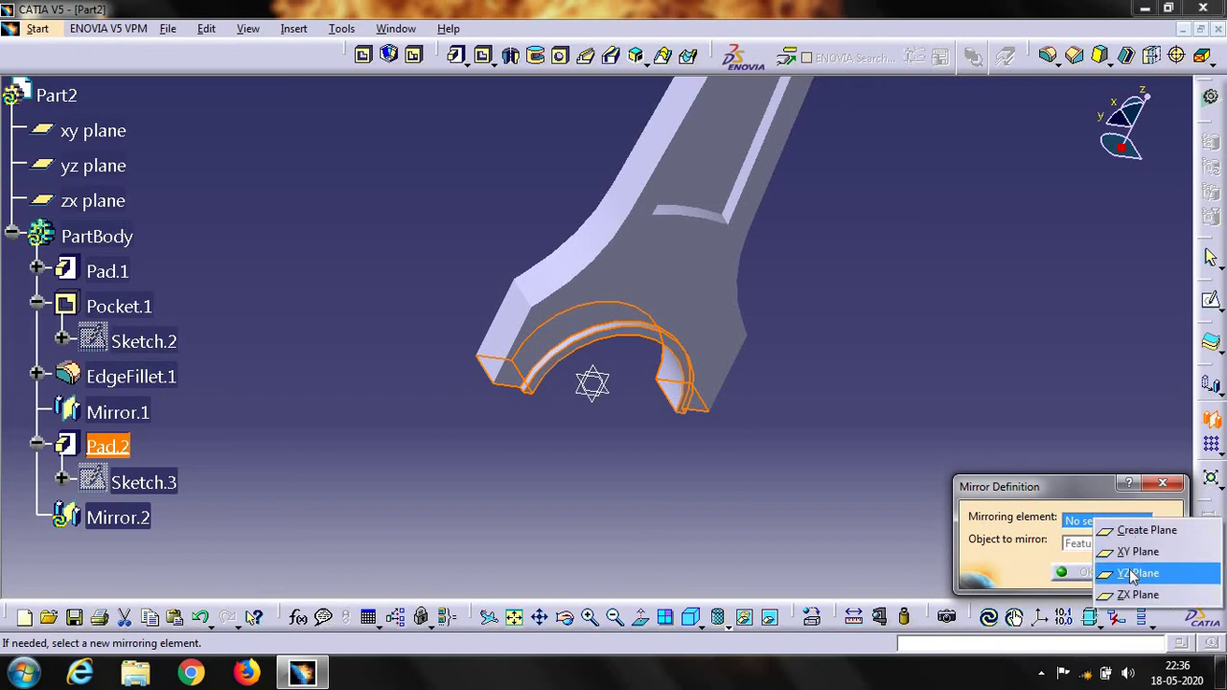
{"action": "left_click", "coordinate": [1104, 572]}
{"action": "left_click", "coordinate": [1095, 575]}
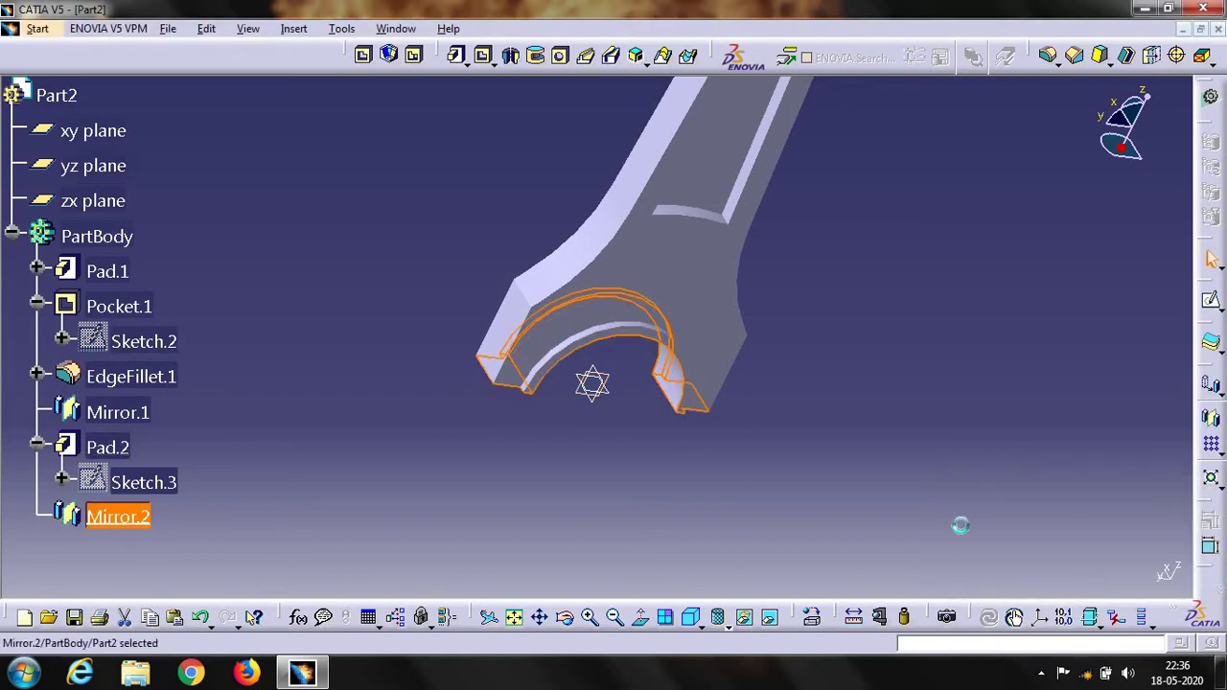
{"action": "left_click", "coordinate": [589, 616]}
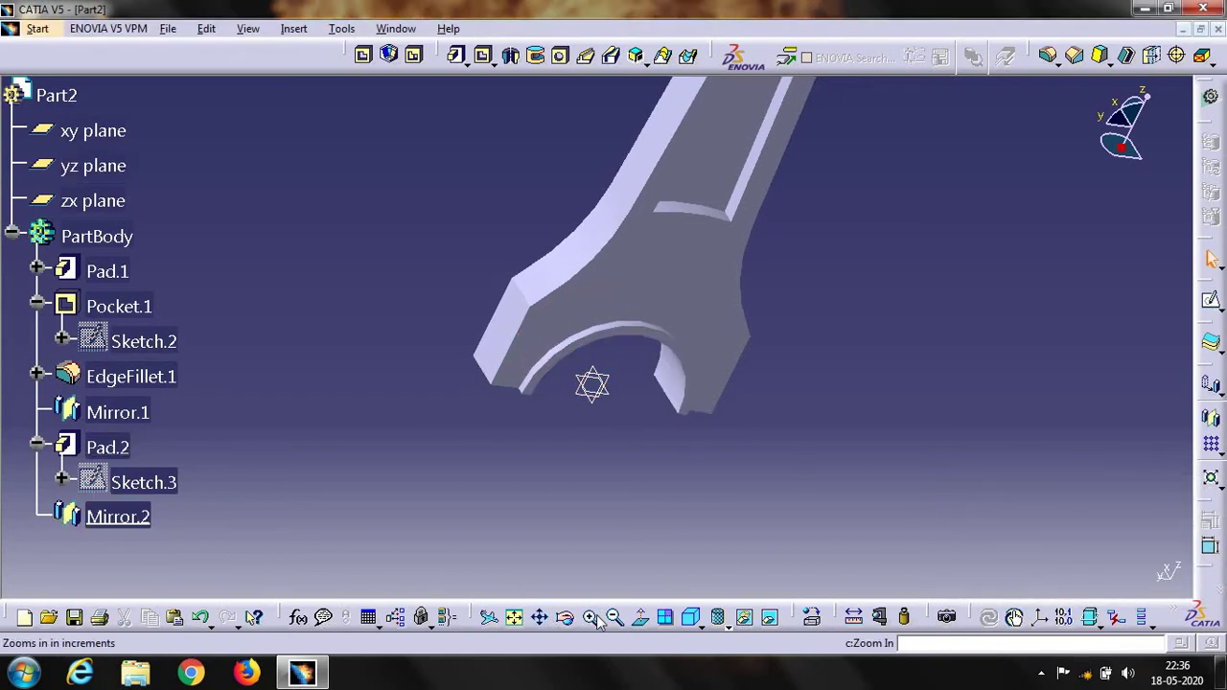
Fillet the rib's two inner curved edges with a 2 mm radius.
{"action": "middle_click_drag", "start_coordinate": [431, 351], "coordinate": [508, 436]}
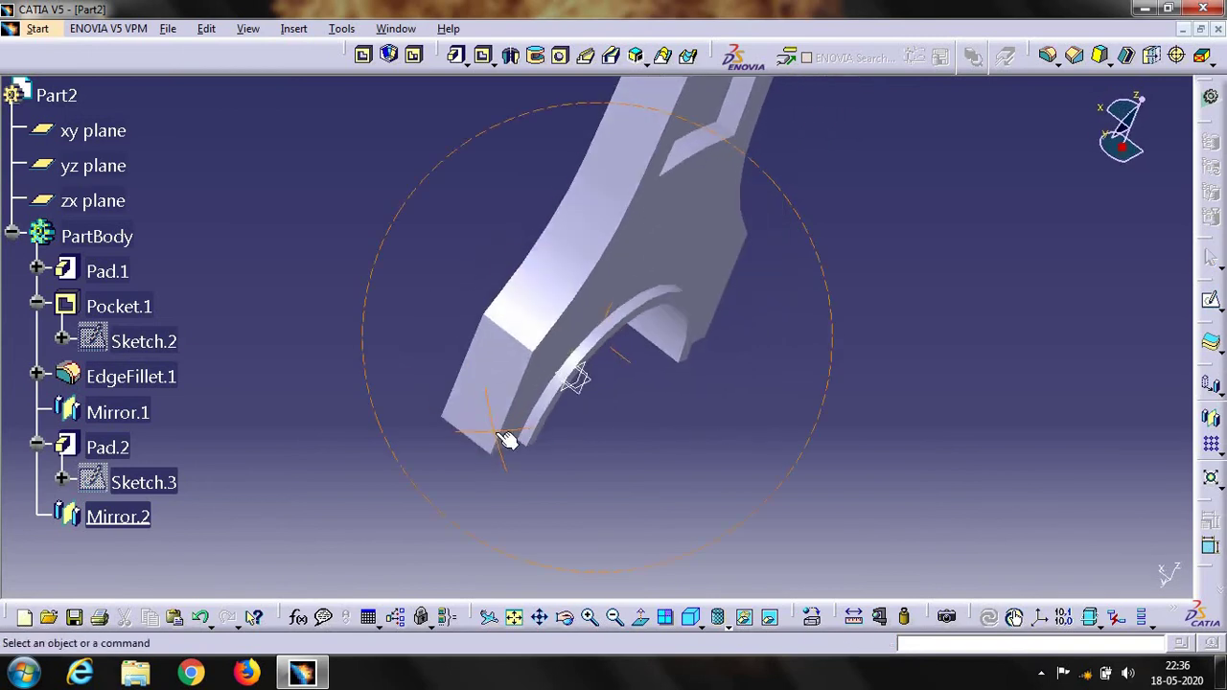
{"action": "left_click", "coordinate": [540, 421]}
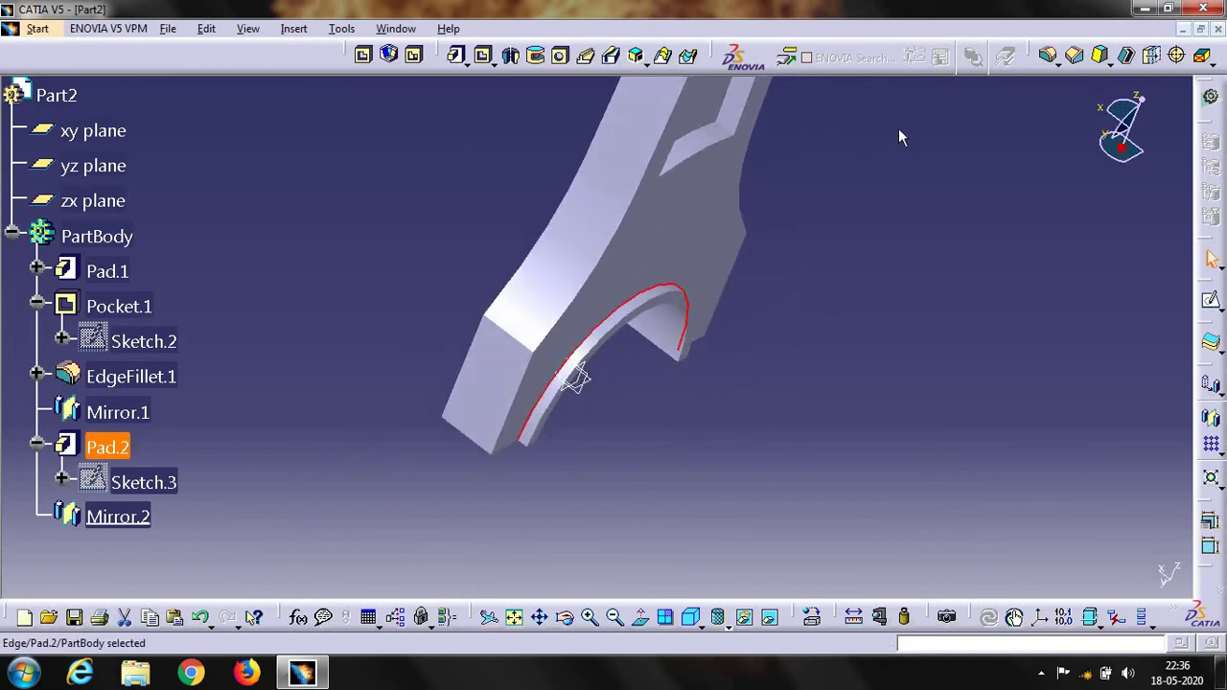
{"action": "left_click", "coordinate": [1048, 54]}
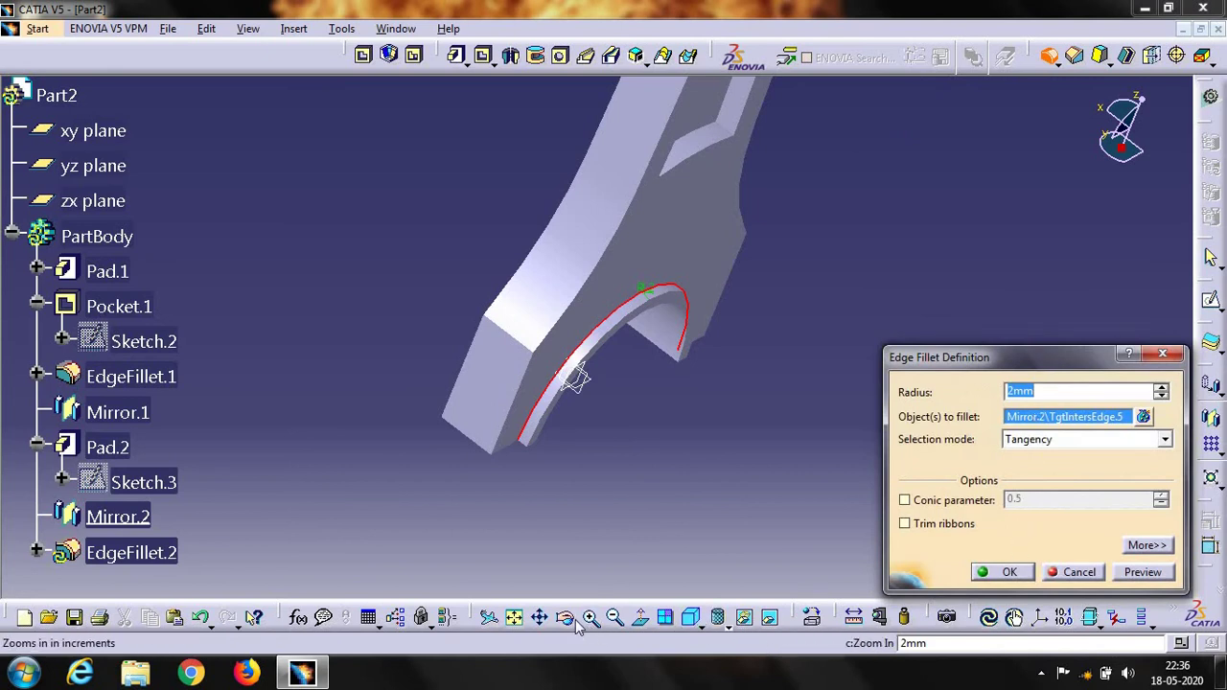
{"action": "mouse_move", "coordinate": [463, 377]}
{"action": "middle_mouse_down"}
{"action": "mouse_move", "coordinate": [680, 457]}
{"action": "mouse_move", "coordinate": [576, 410]}
{"action": "middle_mouse_up"}
{"action": "left_click", "coordinate": [563, 369]}
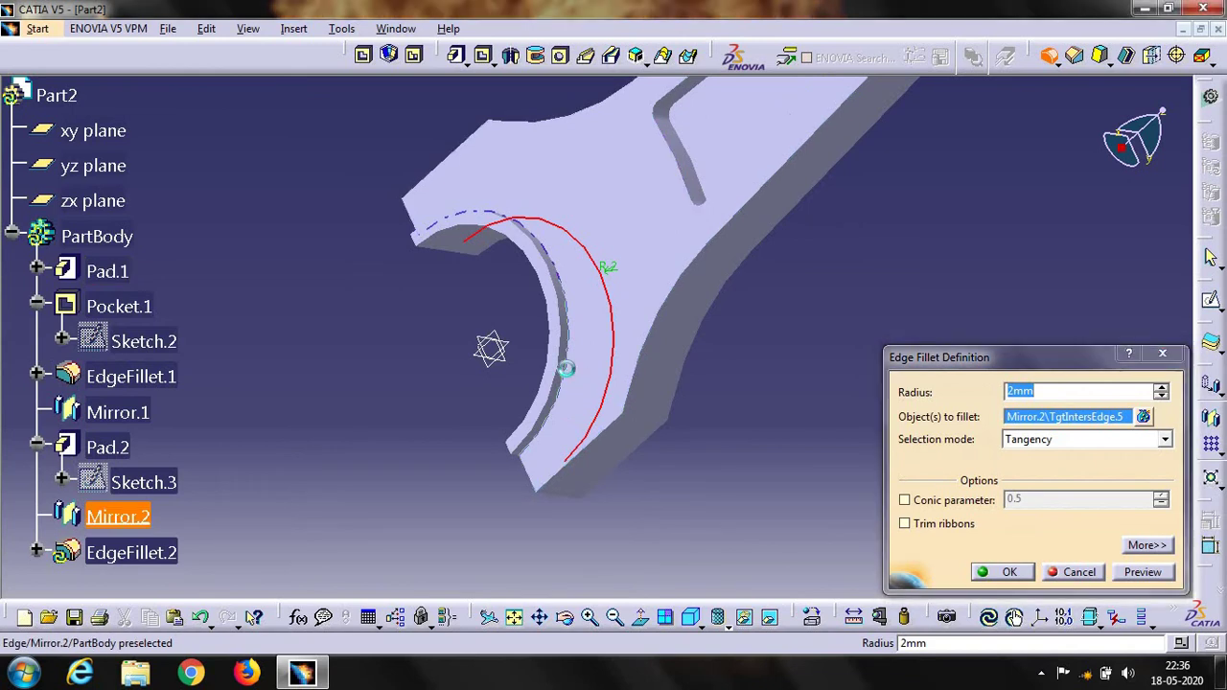
{"action": "left_click", "coordinate": [1014, 572]}
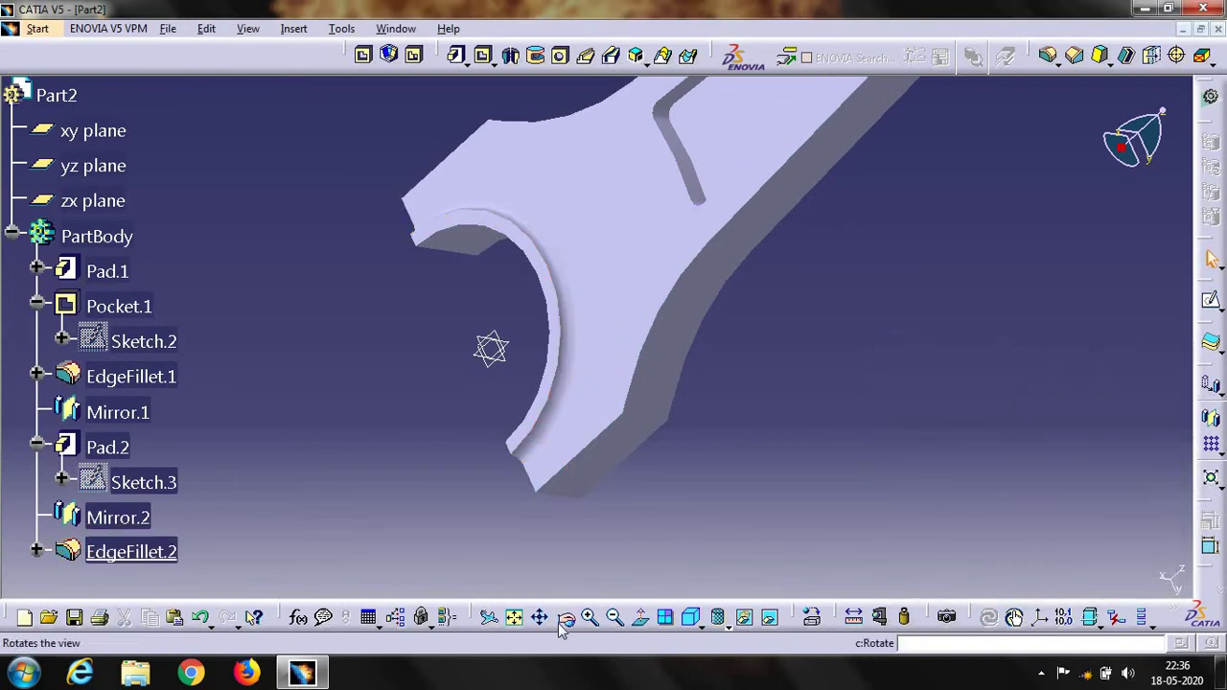
{"action": "left_click", "coordinate": [514, 617]}
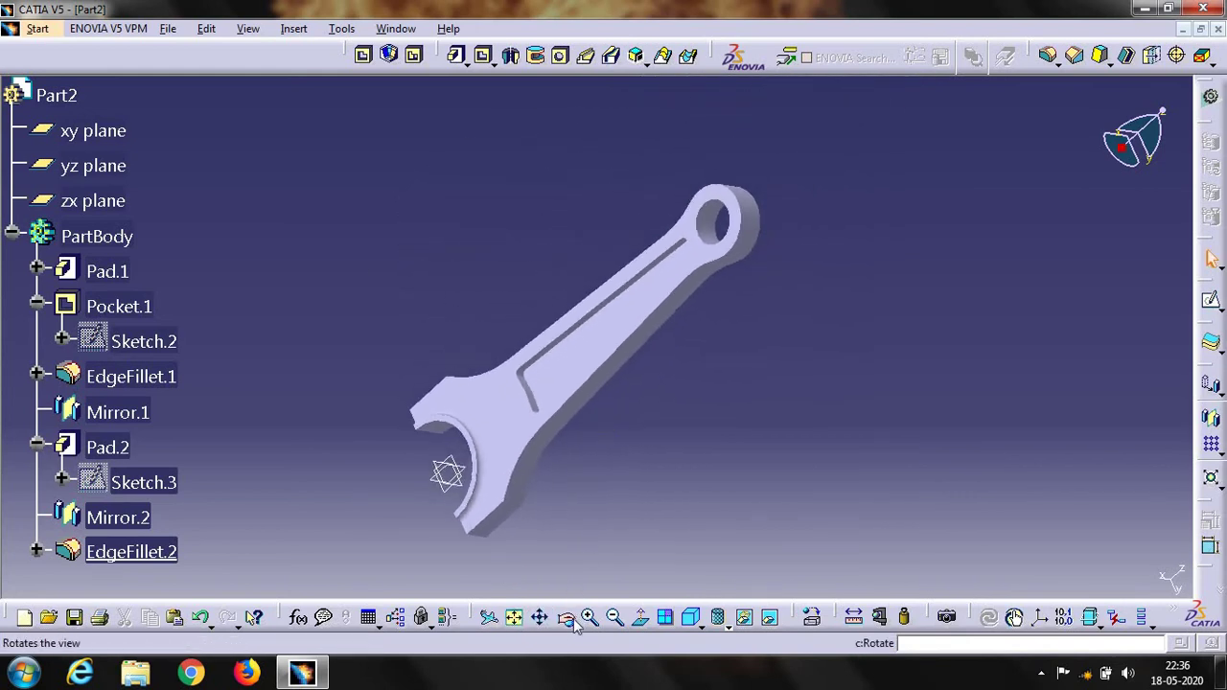
{"action": "left_click", "coordinate": [602, 372]}
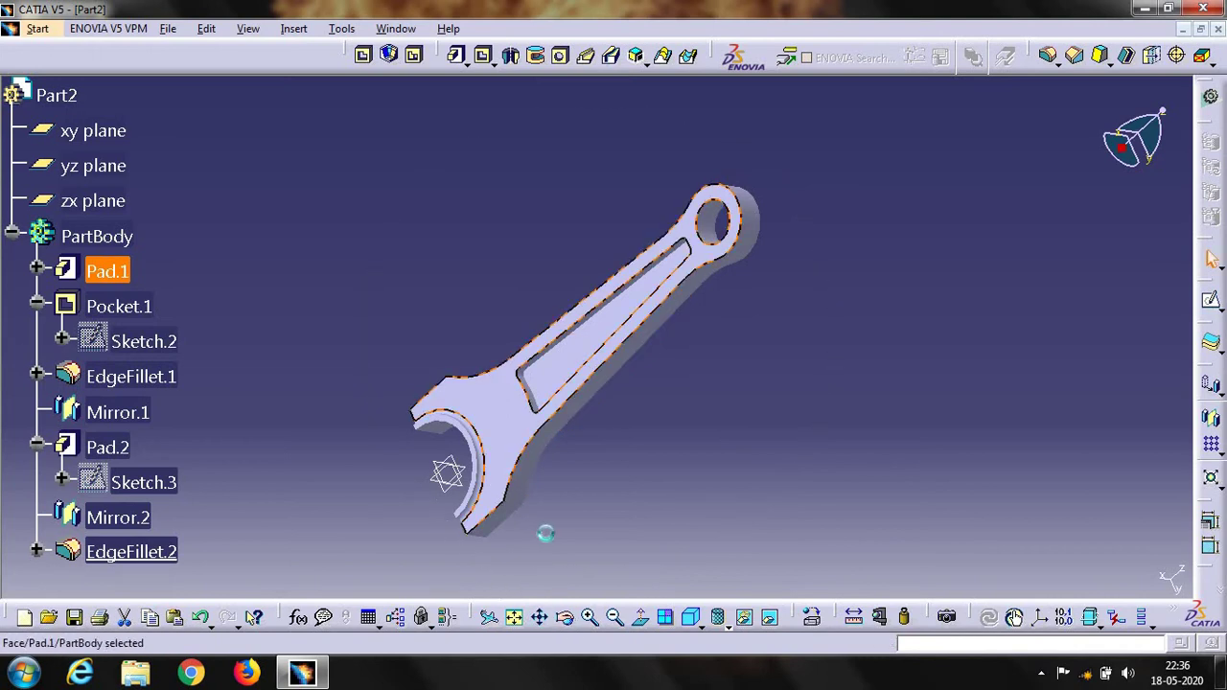
{"action": "left_click", "coordinate": [537, 529]}
{"action": "left_click", "coordinate": [563, 621]}
{"action": "left_click_drag", "start_coordinate": [435, 535], "coordinate": [778, 277]}
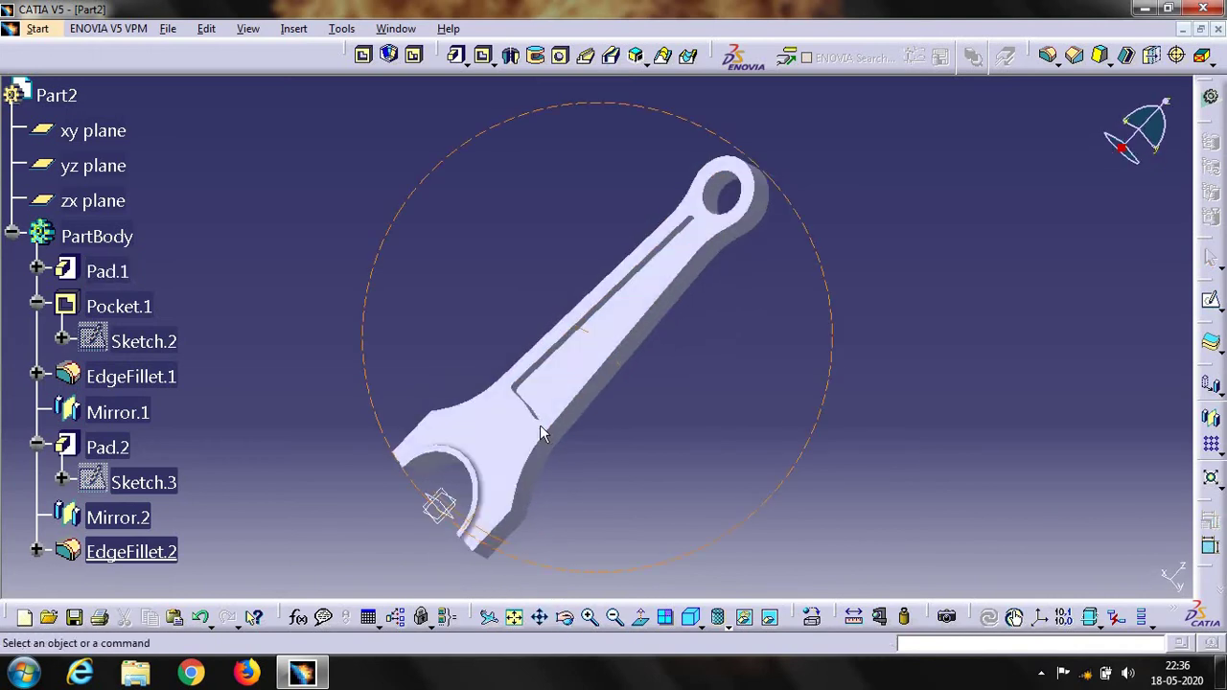
{"action": "double_click", "coordinate": [685, 457]}
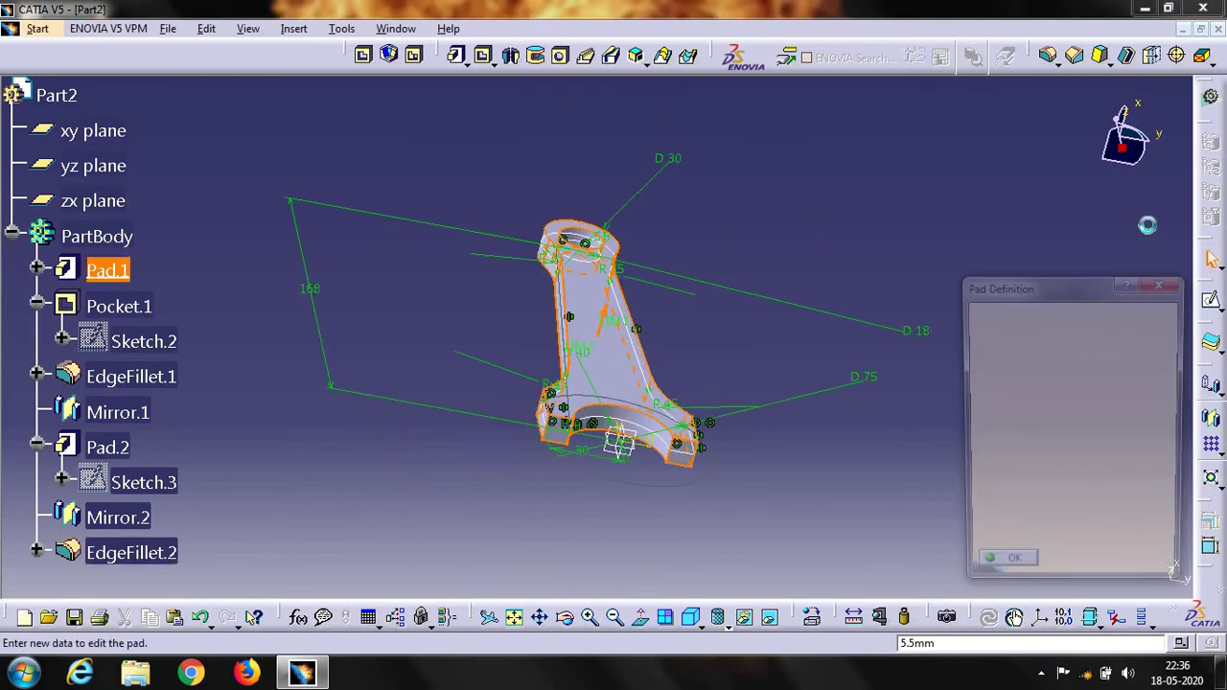
{"action": "left_click", "coordinate": [1163, 283]}
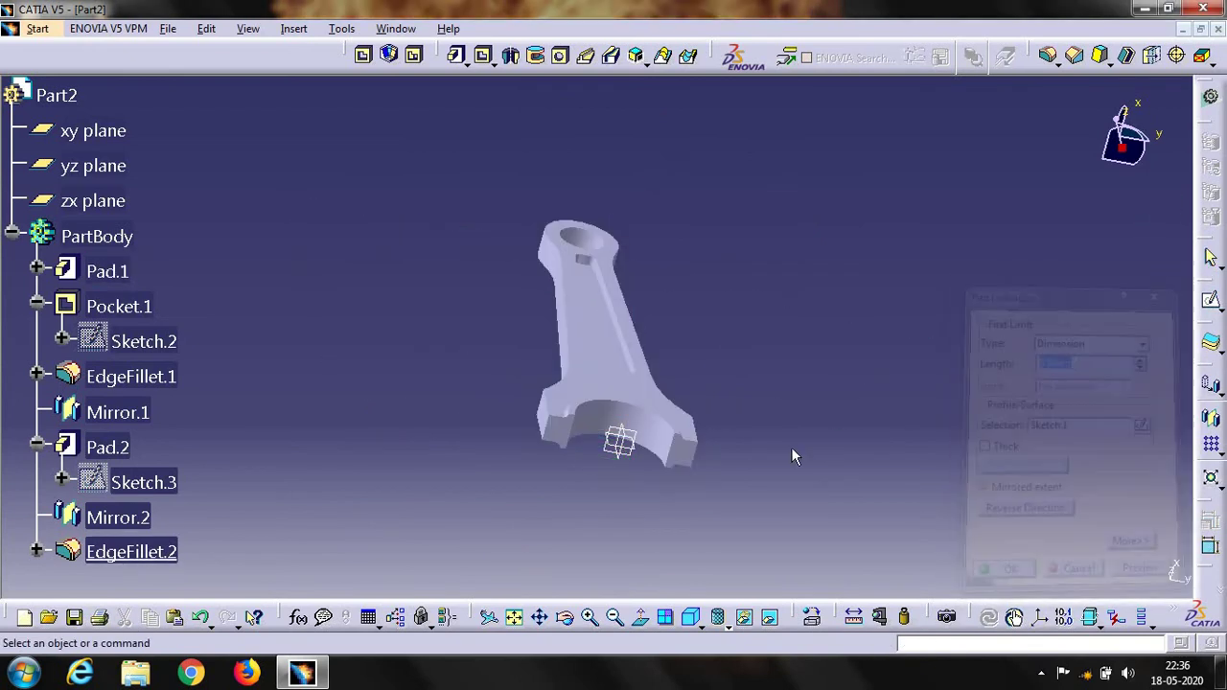
{"action": "left_click", "coordinate": [696, 462]}
Start a new sketch on the chosen face and zoom in on the part outline.
{"action": "left_click", "coordinate": [1211, 302]}
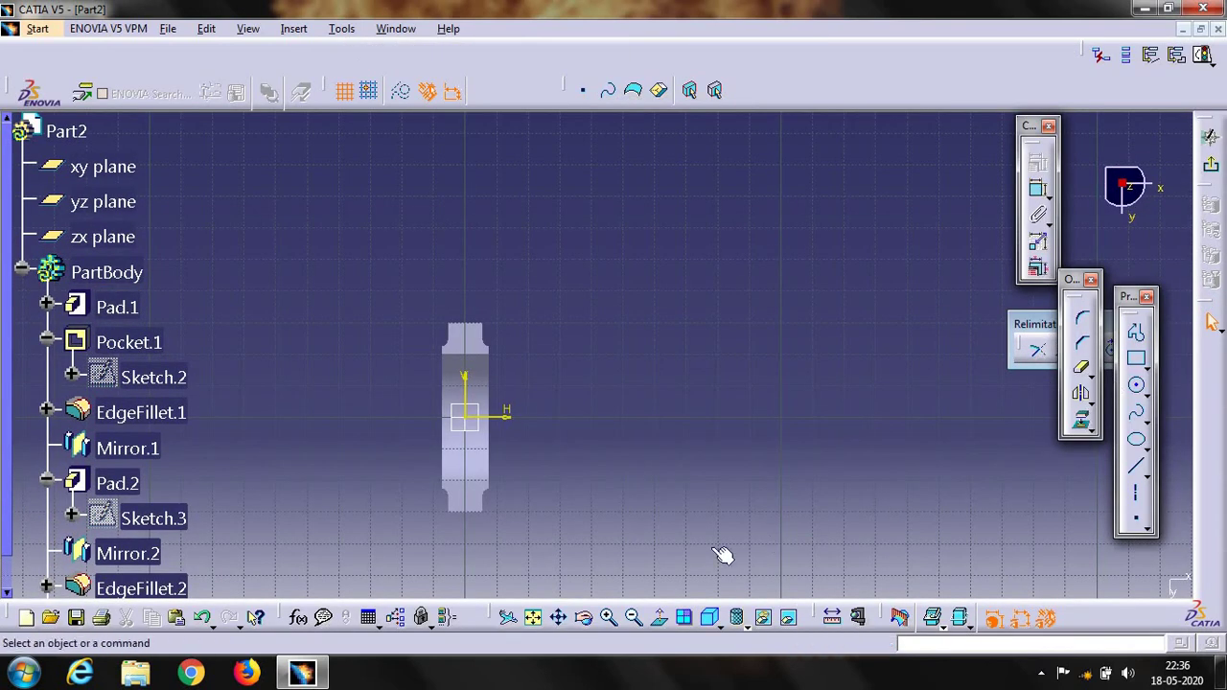
{"action": "left_click", "coordinate": [544, 624]}
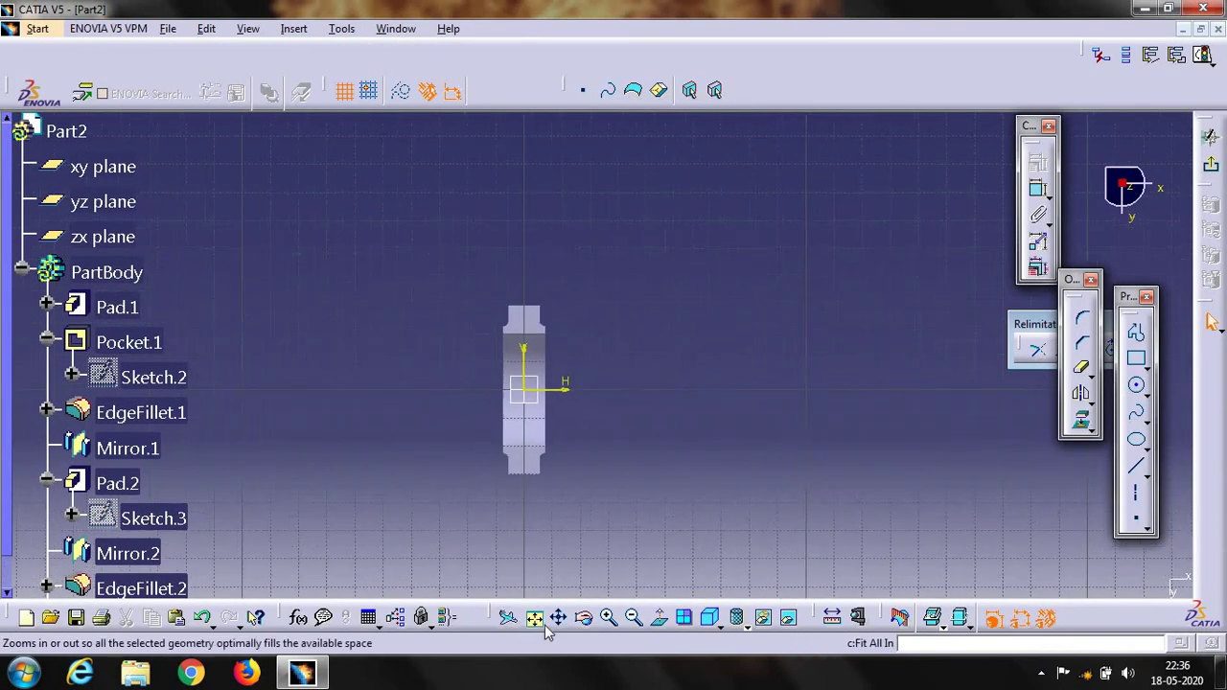
{"action": "left_click", "coordinate": [612, 616]}
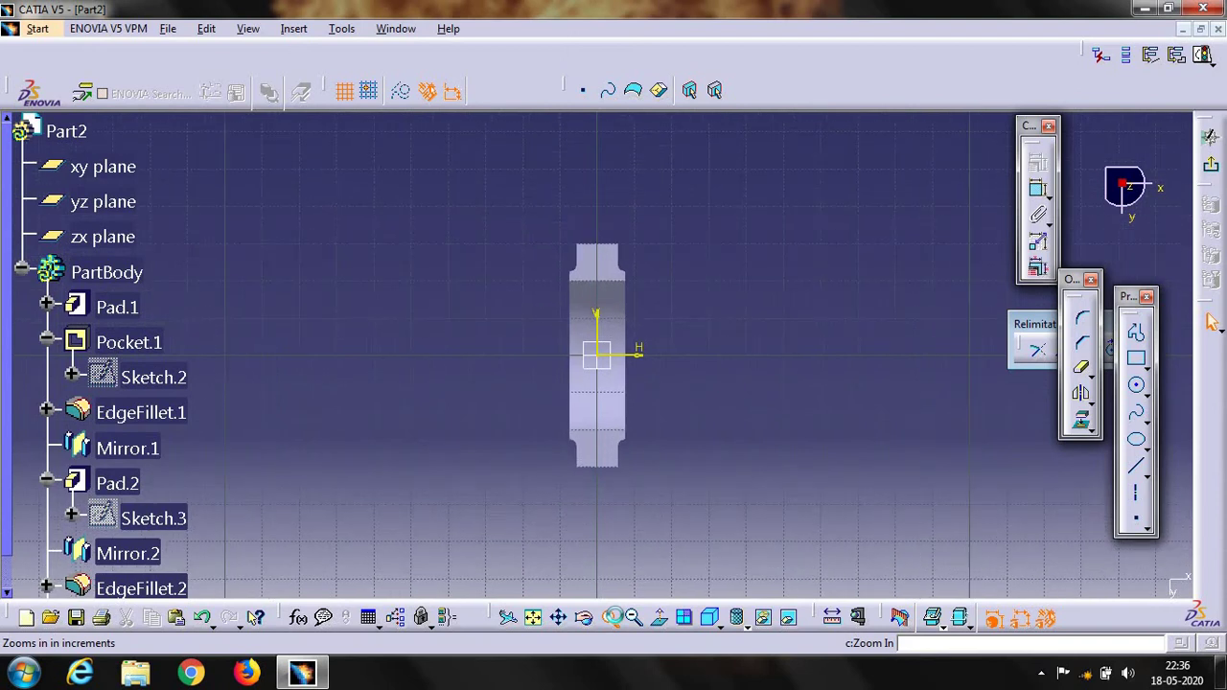
Draw a small centre-and-radius circle near the top end and add its diameter dimension.
{"action": "left_click", "coordinate": [1148, 387]}
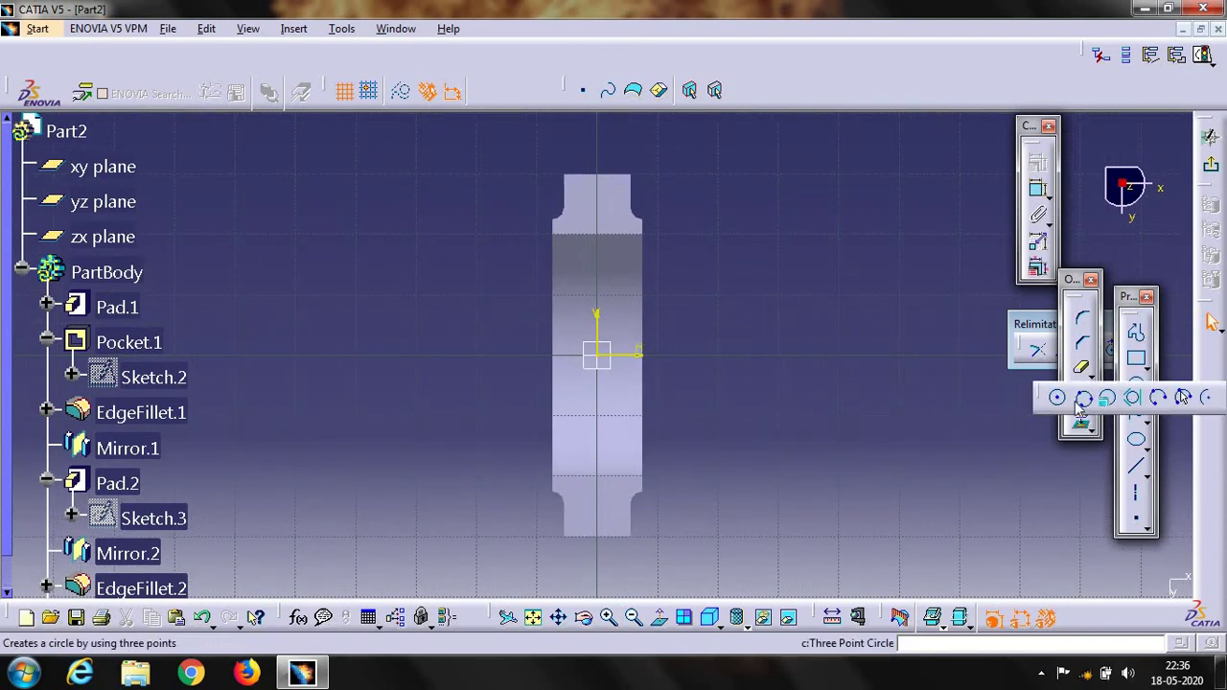
{"action": "left_click", "coordinate": [1065, 399]}
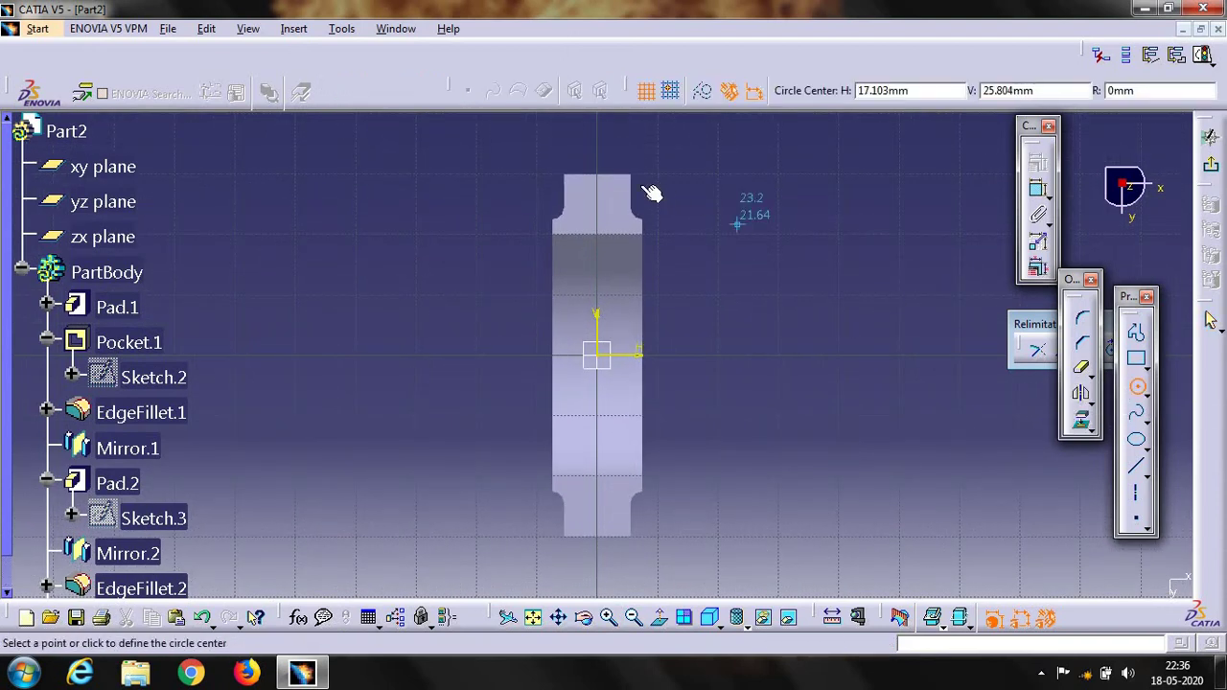
{"action": "left_click", "coordinate": [597, 205]}
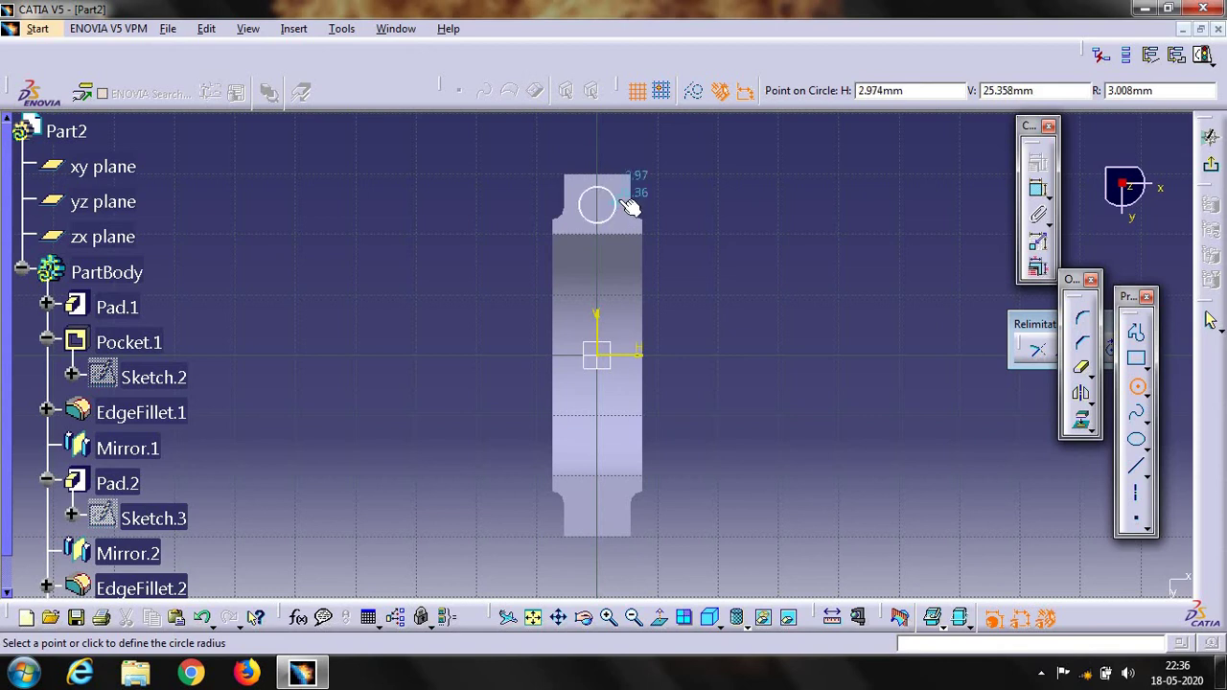
{"action": "left_click", "coordinate": [611, 203]}
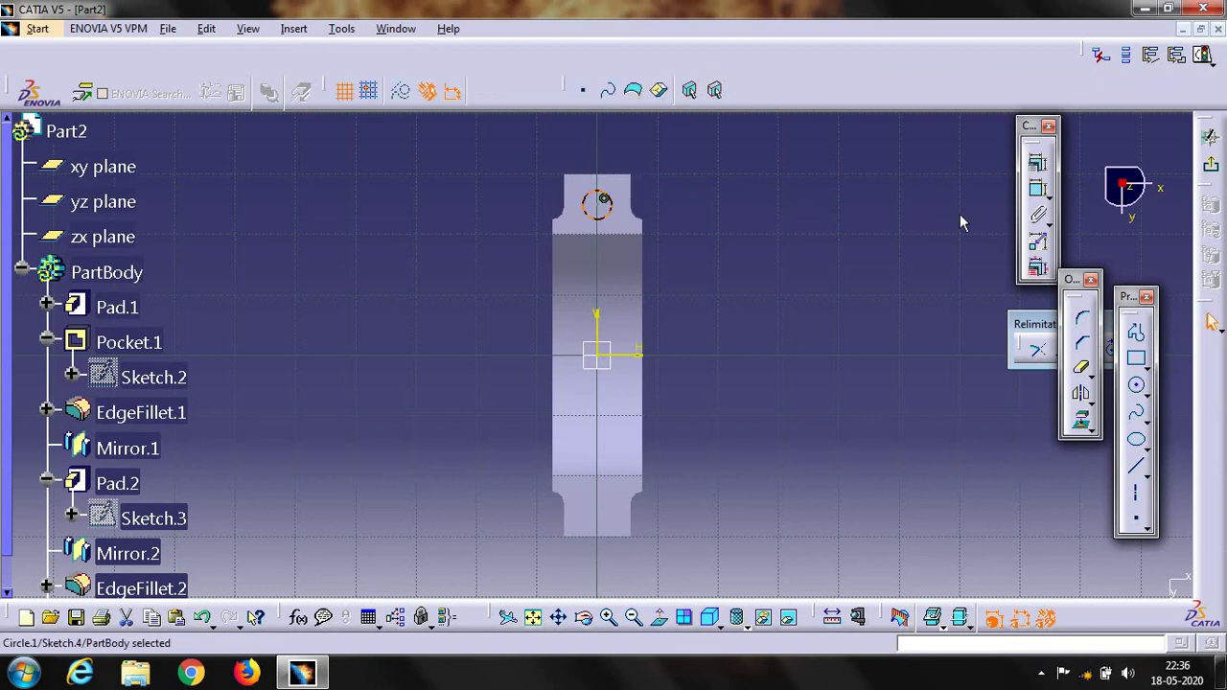
{"action": "left_click", "coordinate": [1036, 190]}
{"action": "left_click", "coordinate": [597, 204]}
{"action": "left_click", "coordinate": [832, 220]}
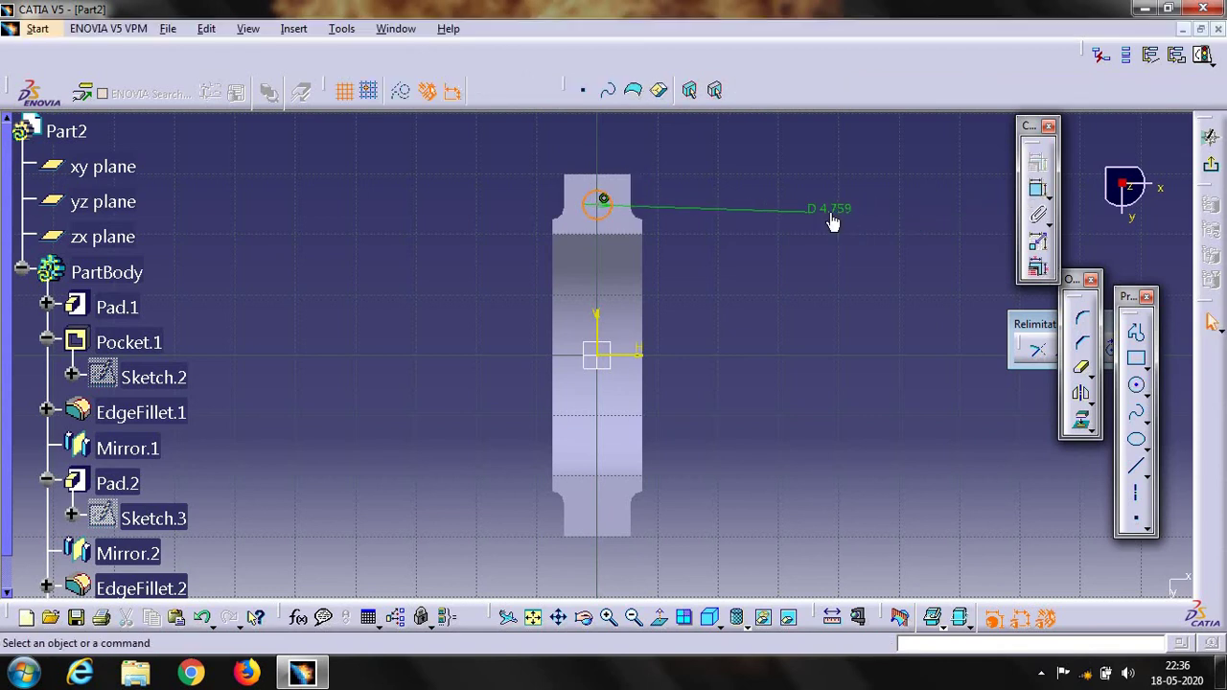
{"action": "double_click", "coordinate": [830, 211]}
{"action": "type", "text": "4.5"}
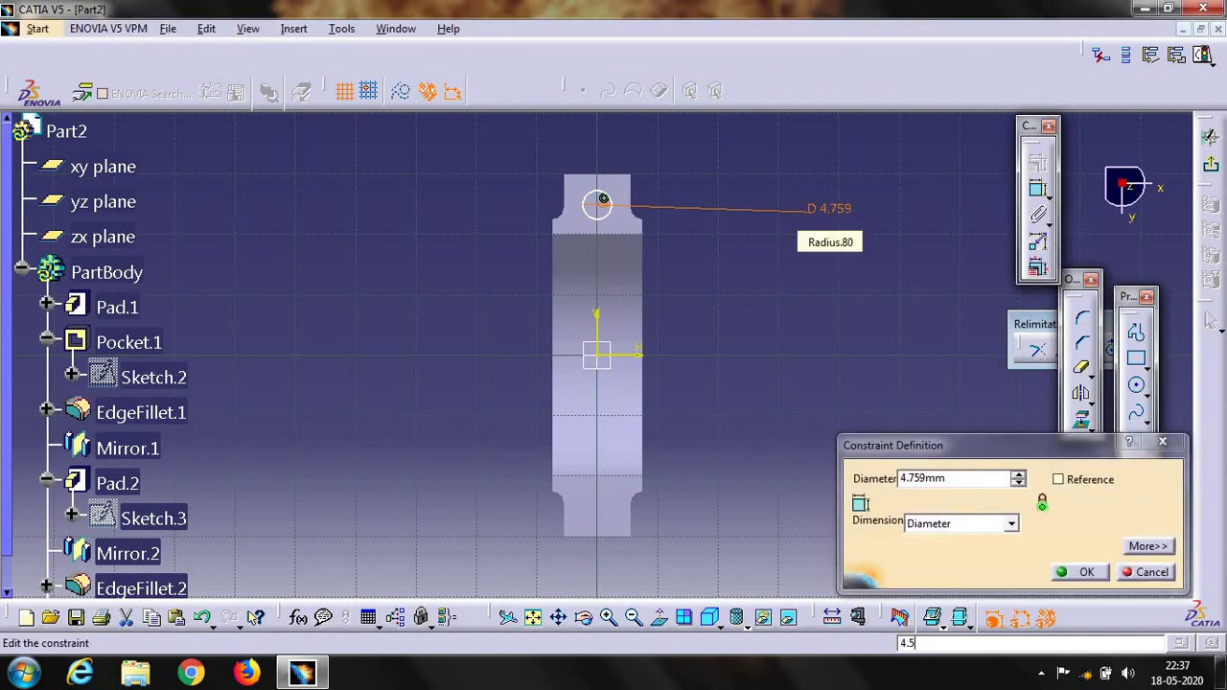
Set the small circle's diameter to 4.5 mm, dismissing the error message.
{"action": "key", "text": "Return"}
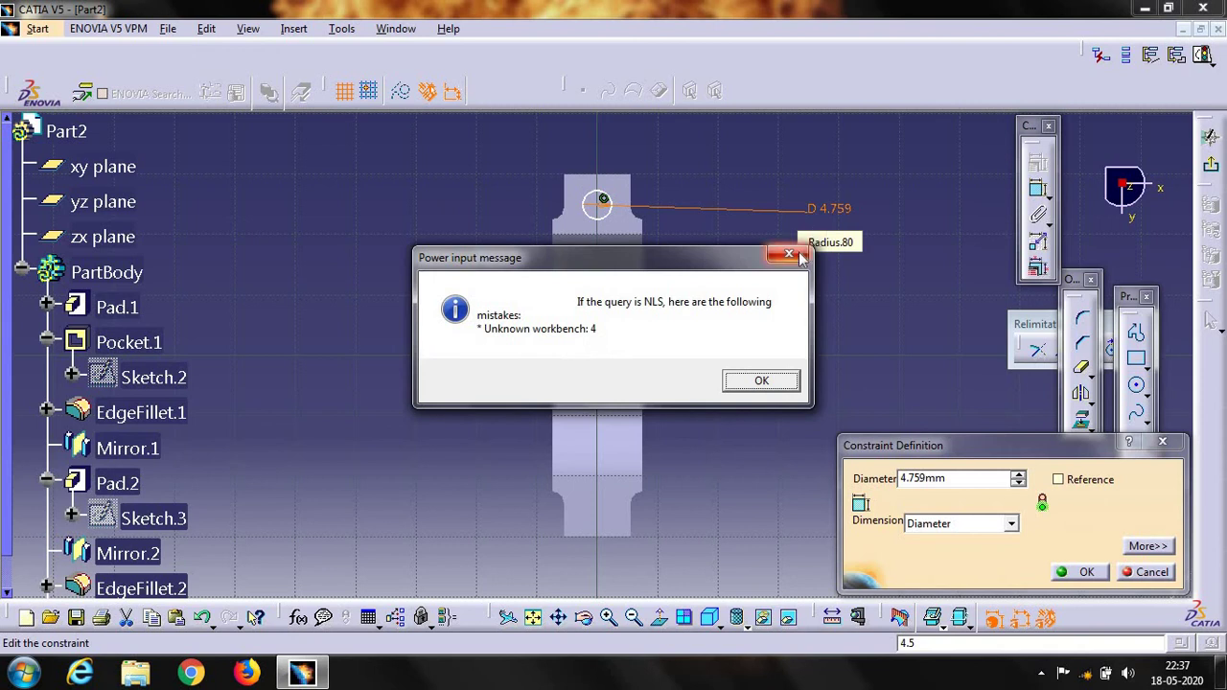
{"action": "left_click", "coordinate": [789, 254]}
{"action": "double_click", "coordinate": [965, 478]}
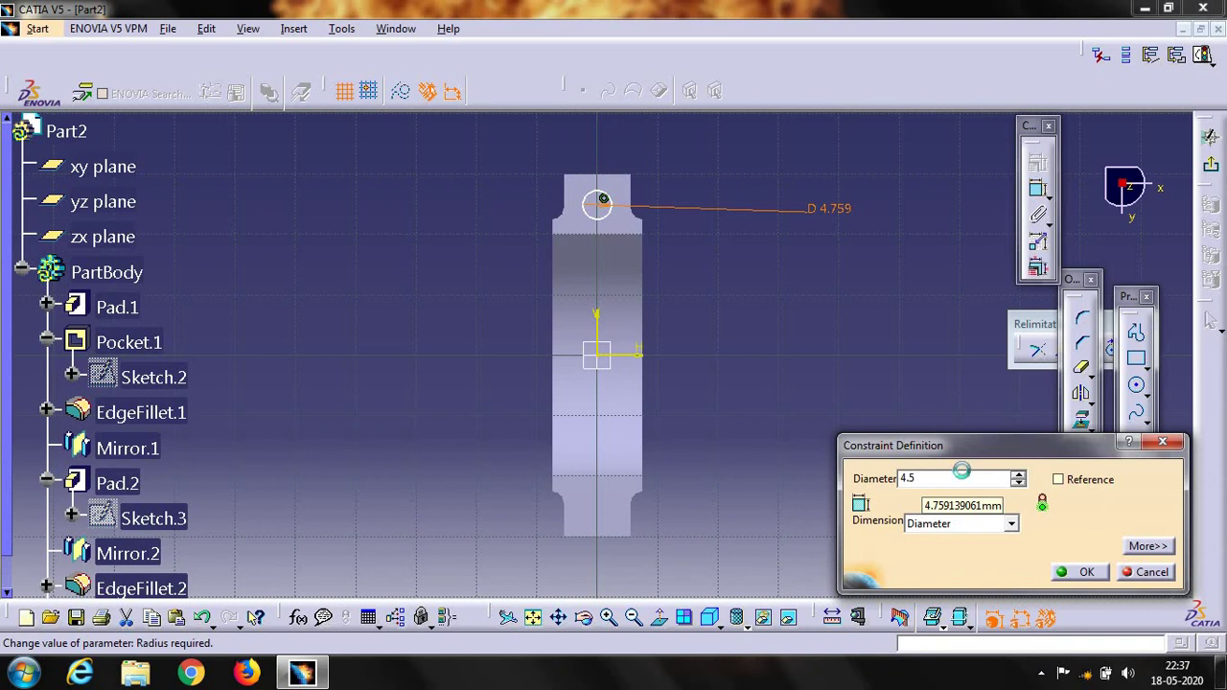
Dimension the circle centre's vertical distance from the horizontal axis and adjust its value.
{"action": "left_click", "coordinate": [1038, 189]}
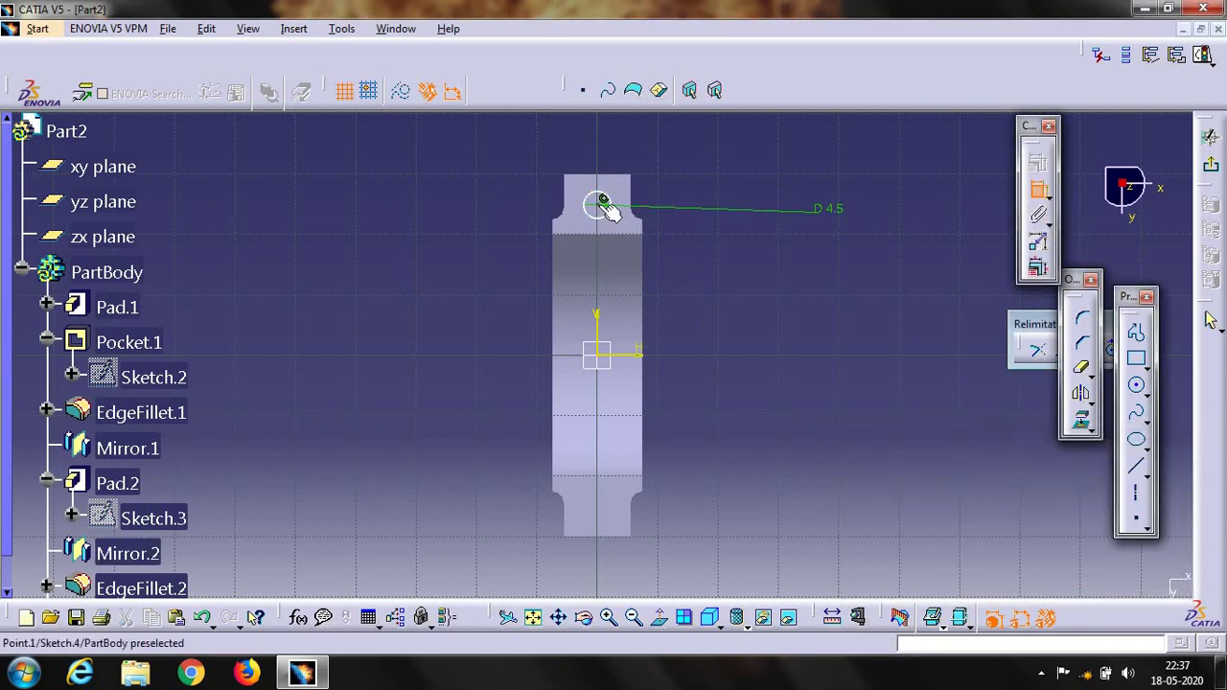
{"action": "left_click", "coordinate": [636, 358]}
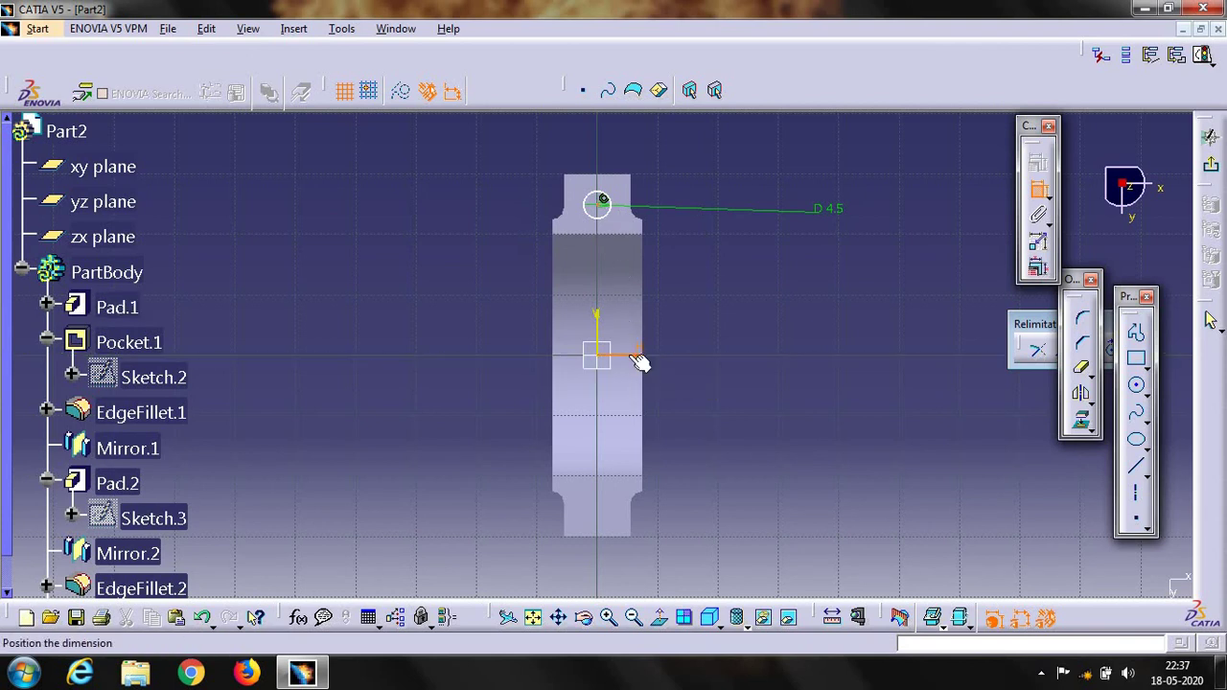
{"action": "left_click", "coordinate": [709, 307]}
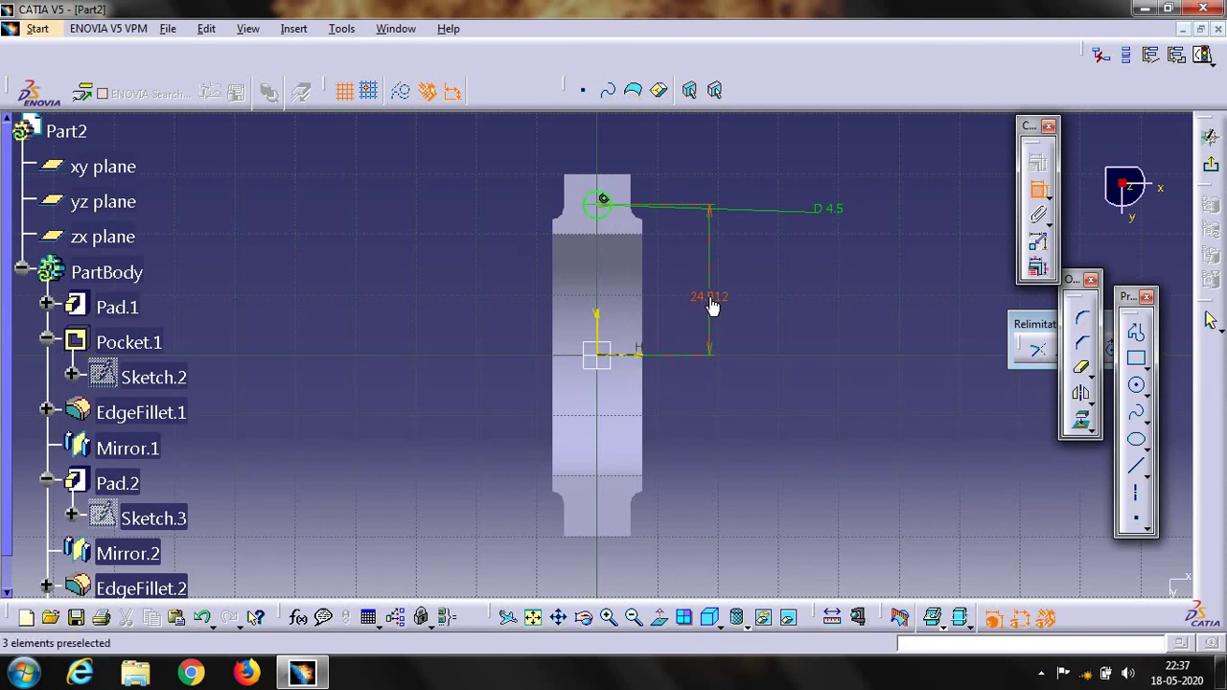
{"action": "double_click", "coordinate": [712, 303]}
{"action": "type", "text": "30"}
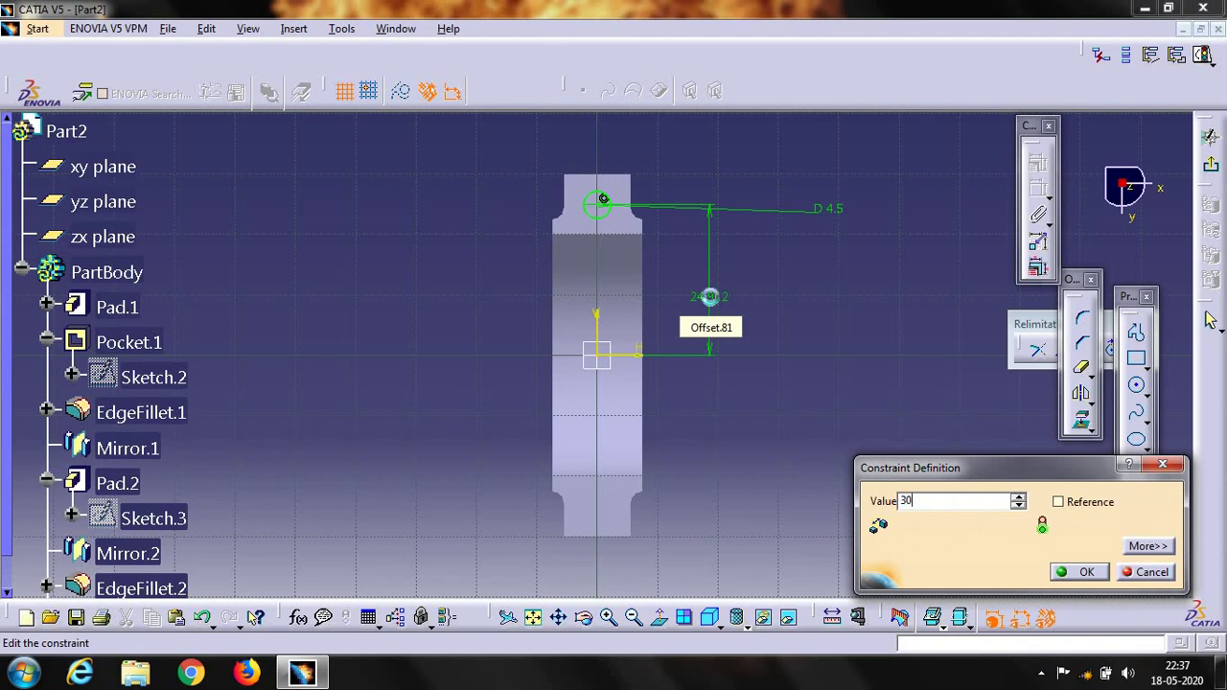
{"action": "key", "text": "Return"}
{"action": "double_click", "coordinate": [712, 303]}
{"action": "type", "text": "25"}
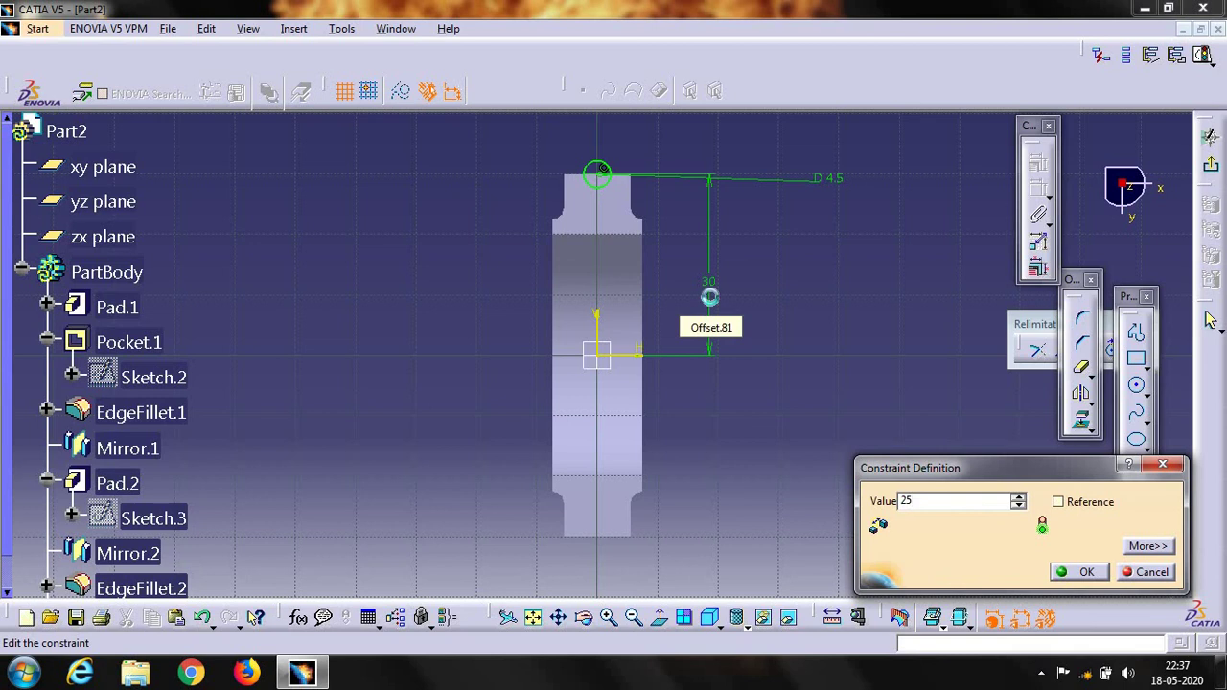
{"action": "key", "text": "Return"}
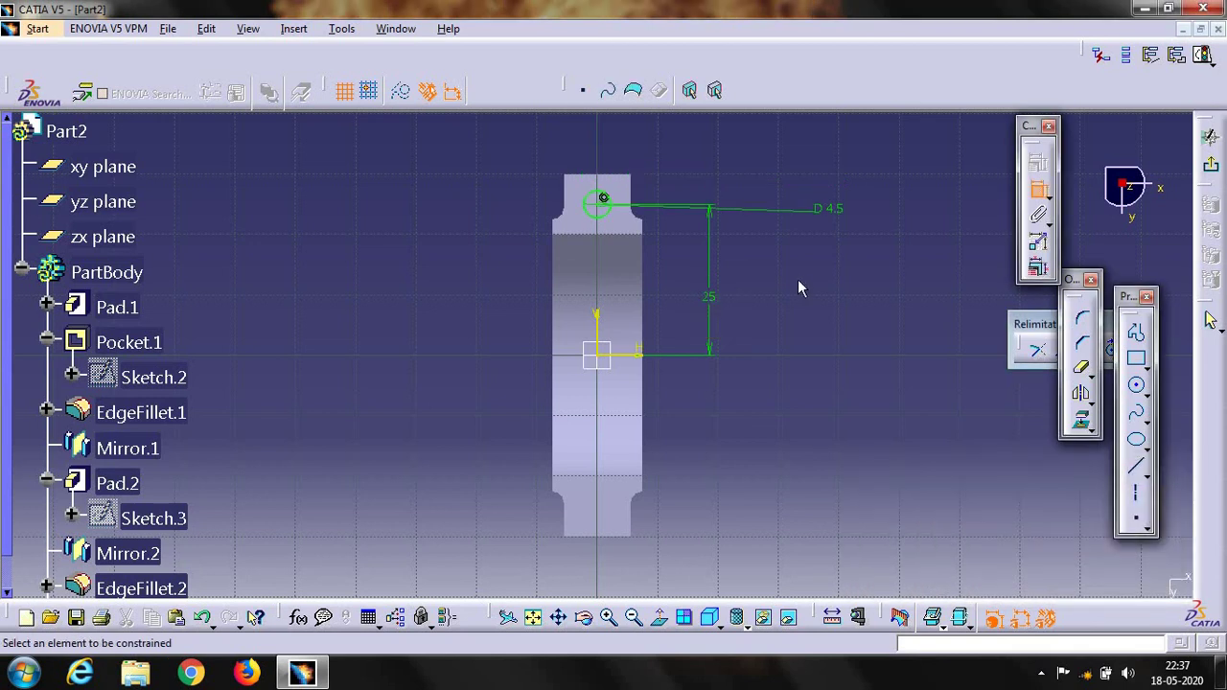
{"action": "left_click", "coordinate": [601, 215]}
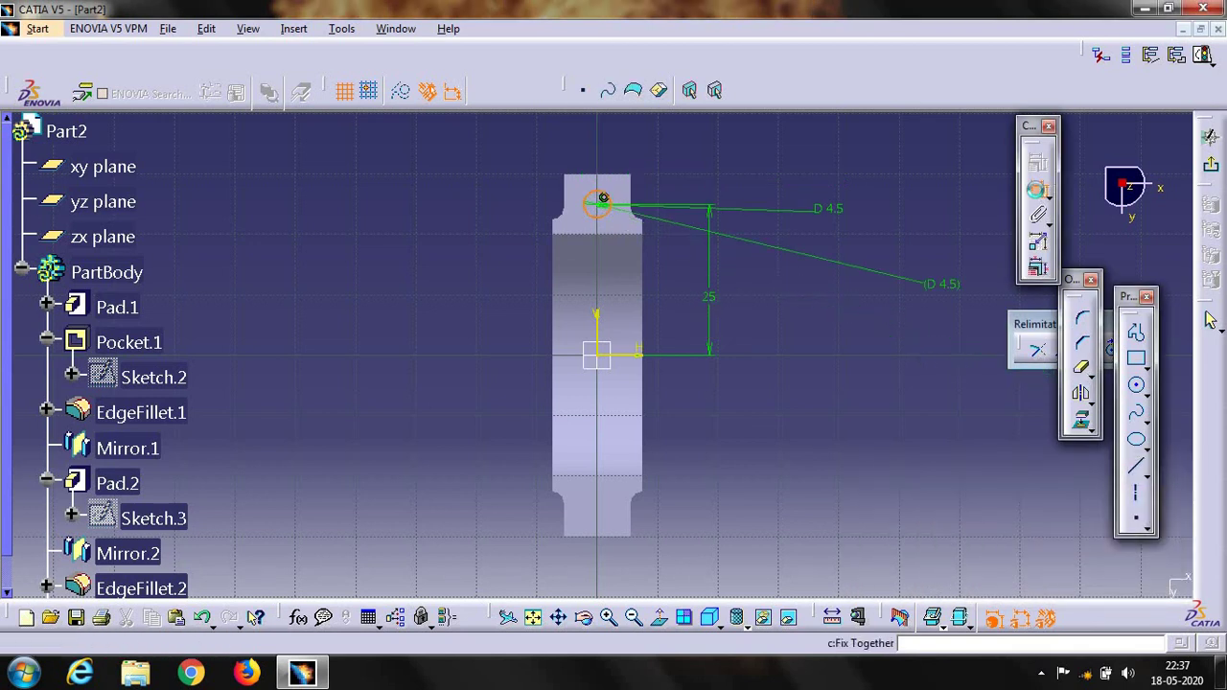
{"action": "key", "text": "Escape"}
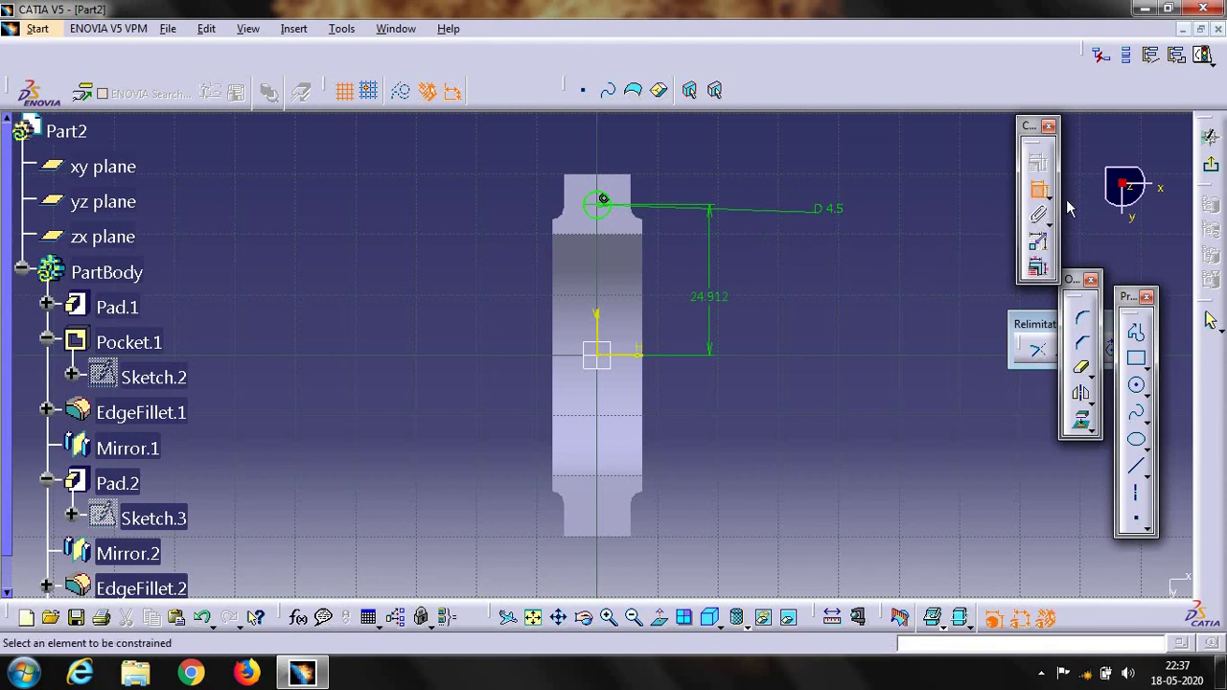
Mirror the 4.5 mm circle across the horizontal axis and exit the sketch.
{"action": "left_click", "coordinate": [1081, 393]}
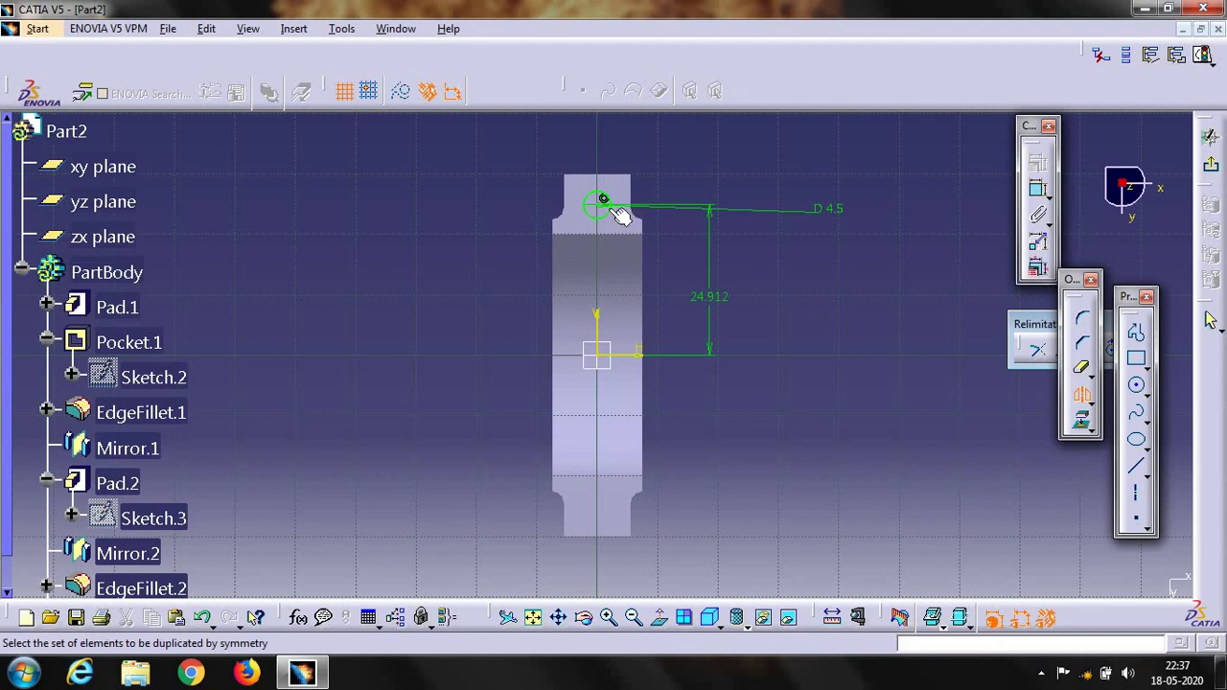
{"action": "left_click", "coordinate": [618, 215]}
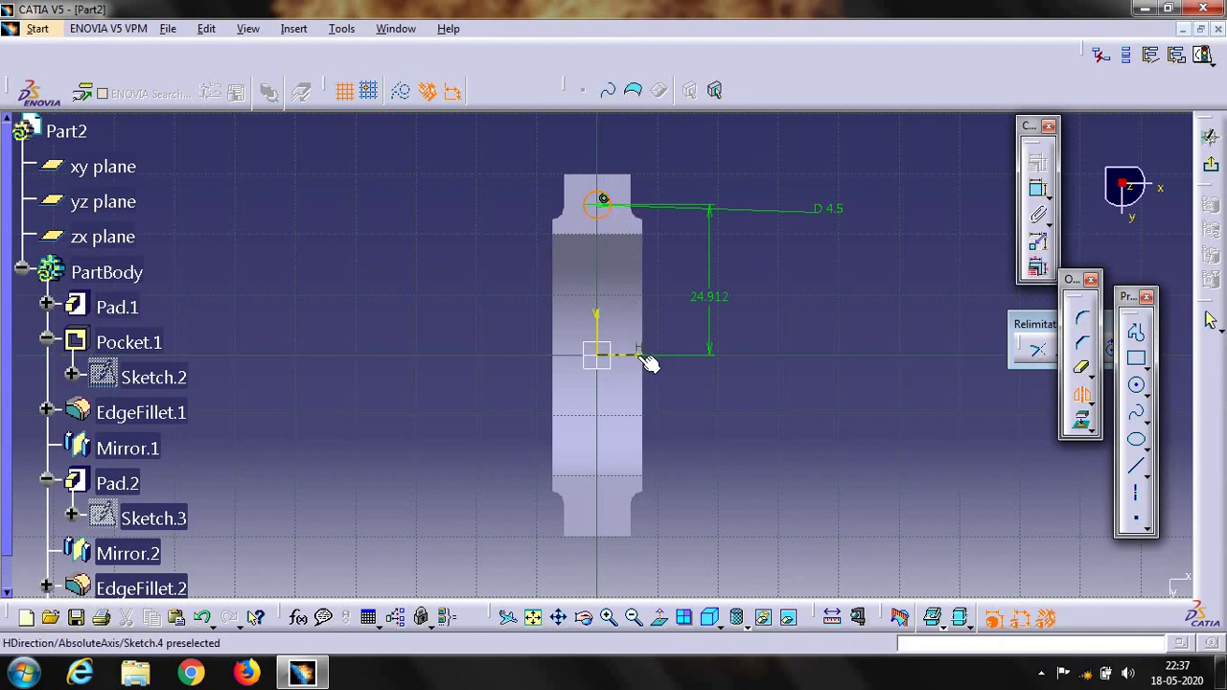
{"action": "left_click", "coordinate": [637, 355]}
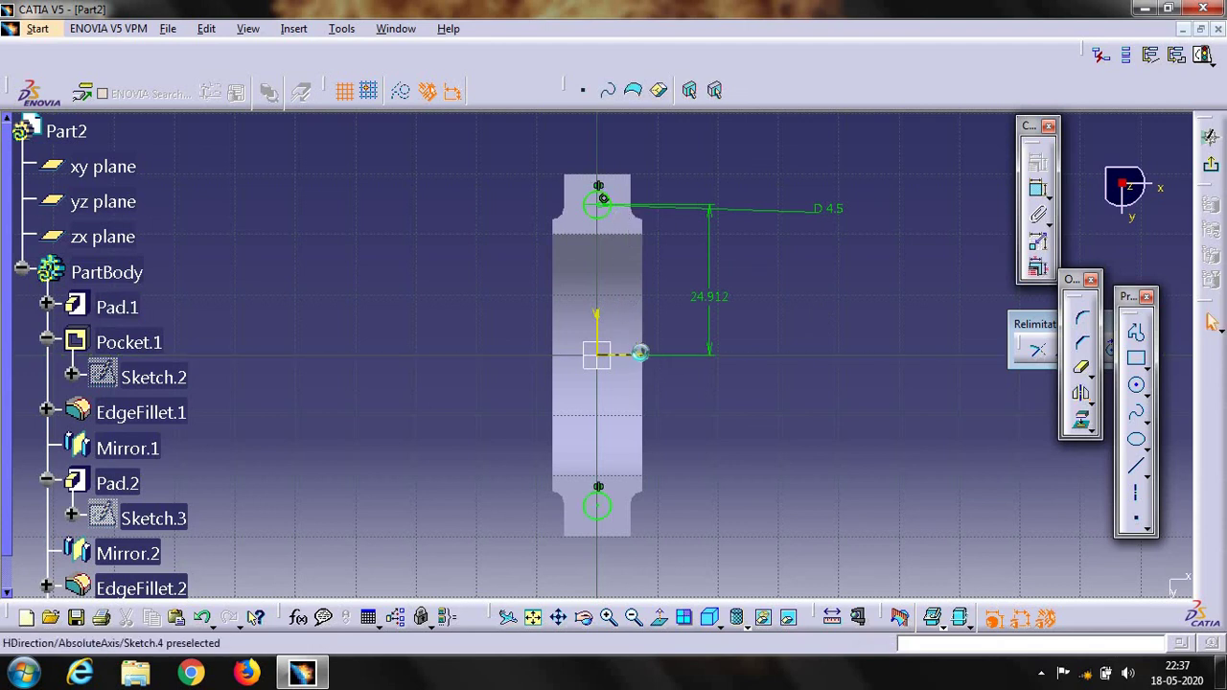
{"action": "left_click", "coordinate": [1211, 173]}
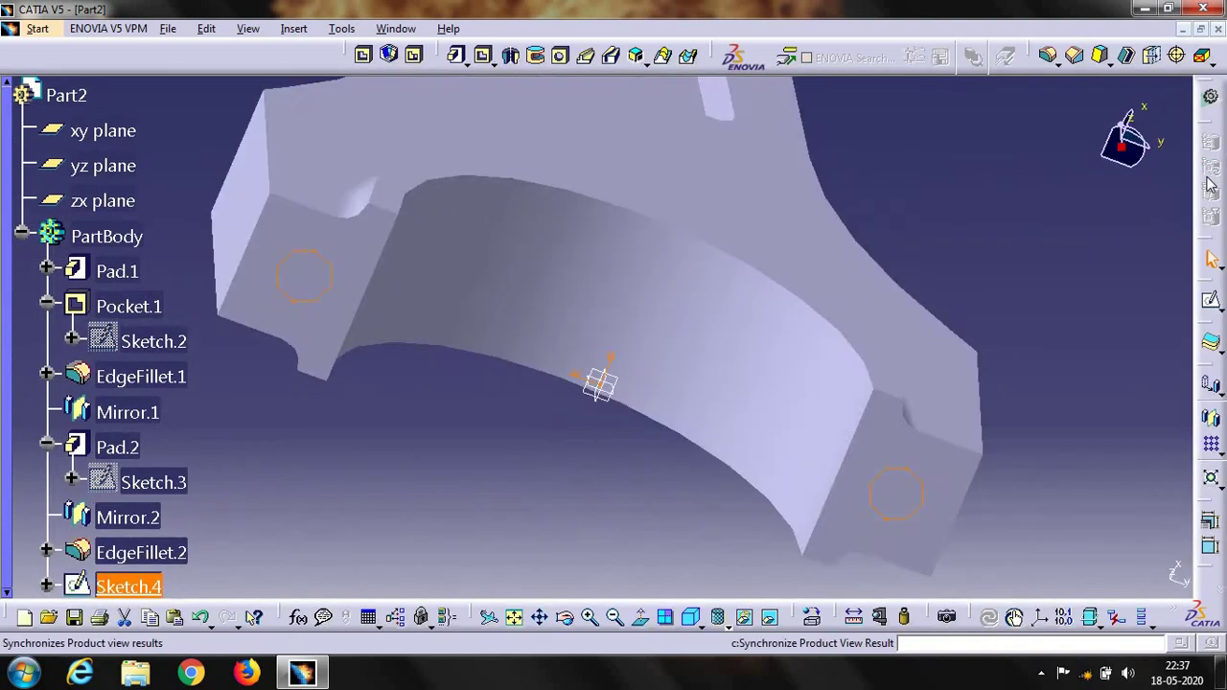
Pocket Sketch.4's two circles 55 mm deep as bolt holes and inspect them.
{"action": "left_click", "coordinate": [374, 62]}
{"action": "type", "text": "55"}
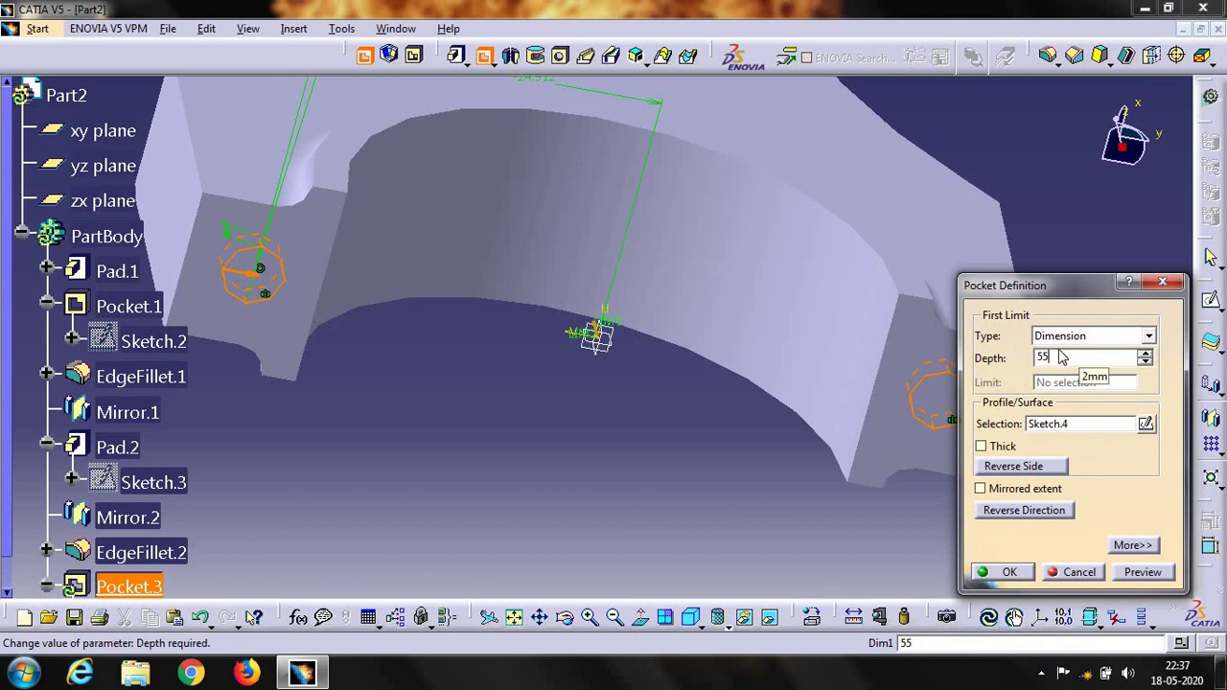
{"action": "key", "text": "Return"}
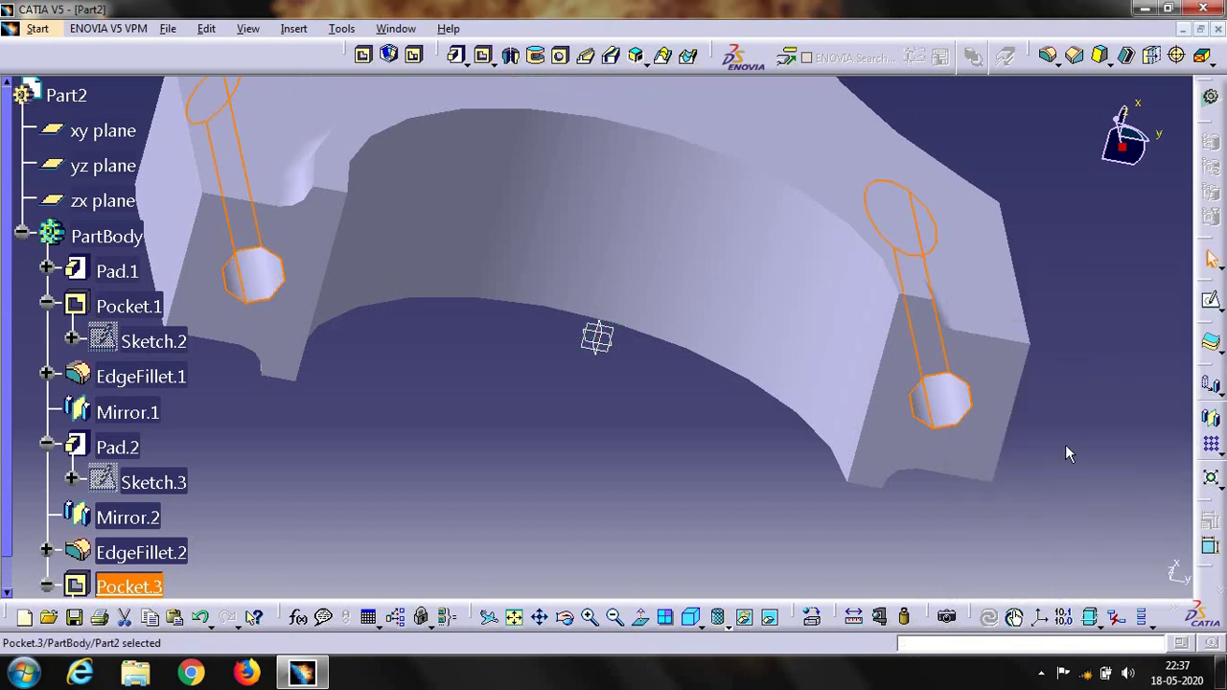
{"action": "left_click", "coordinate": [589, 616]}
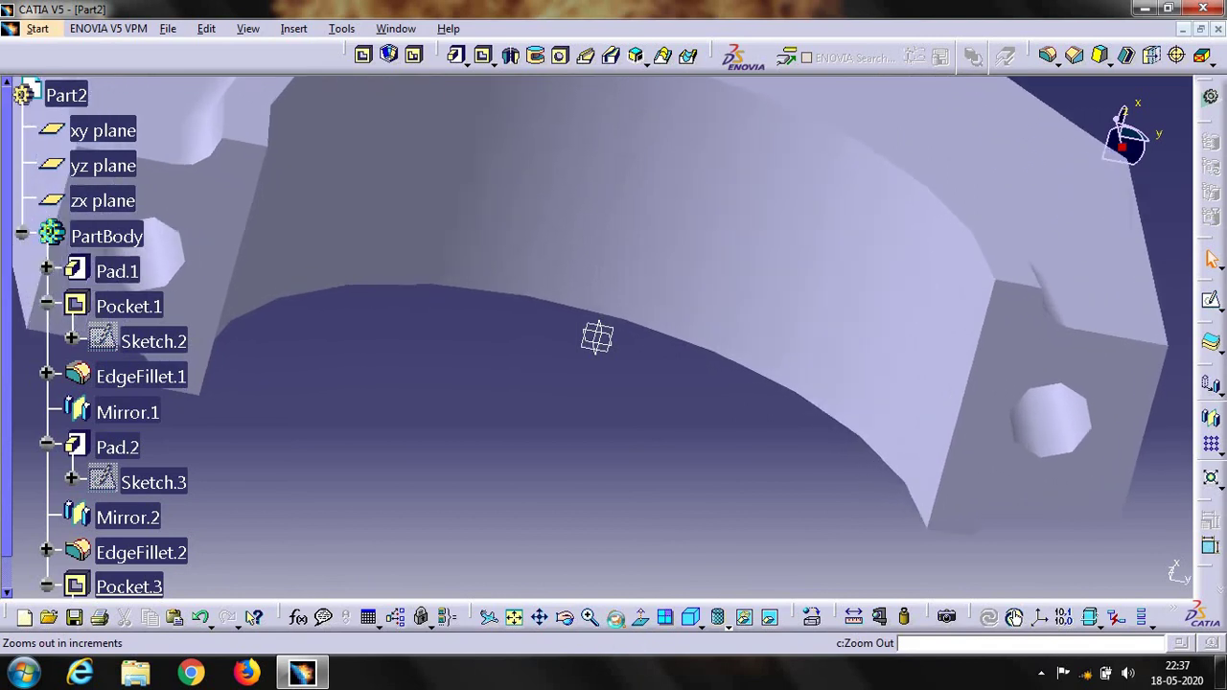
{"action": "left_click", "coordinate": [615, 617]}
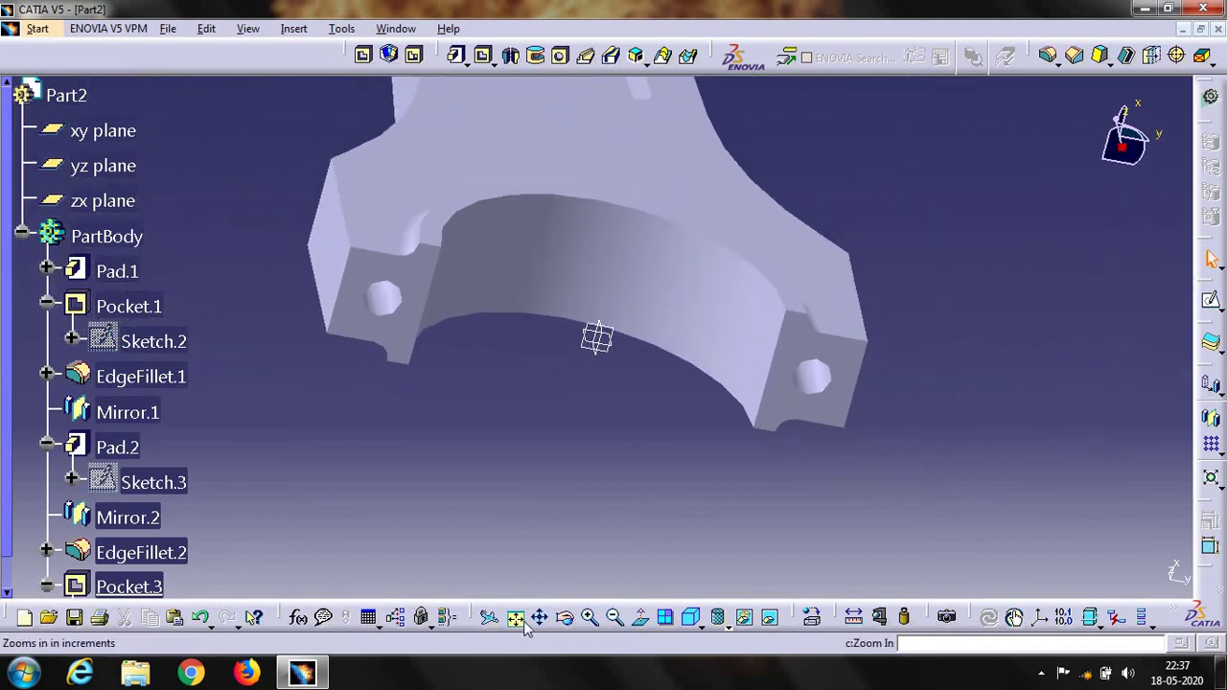
Fit the whole connecting rod in view and rotate it to inspect its length.
{"action": "left_click", "coordinate": [516, 619]}
{"action": "left_click", "coordinate": [566, 616]}
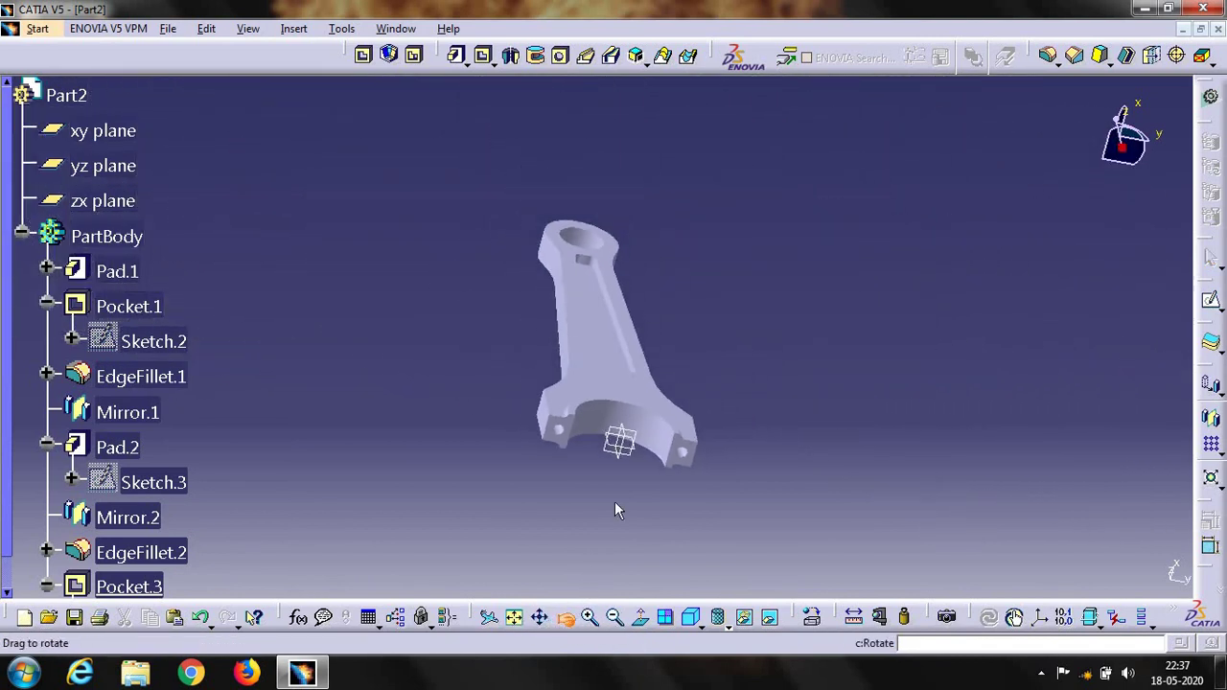
{"action": "left_click", "coordinate": [668, 355]}
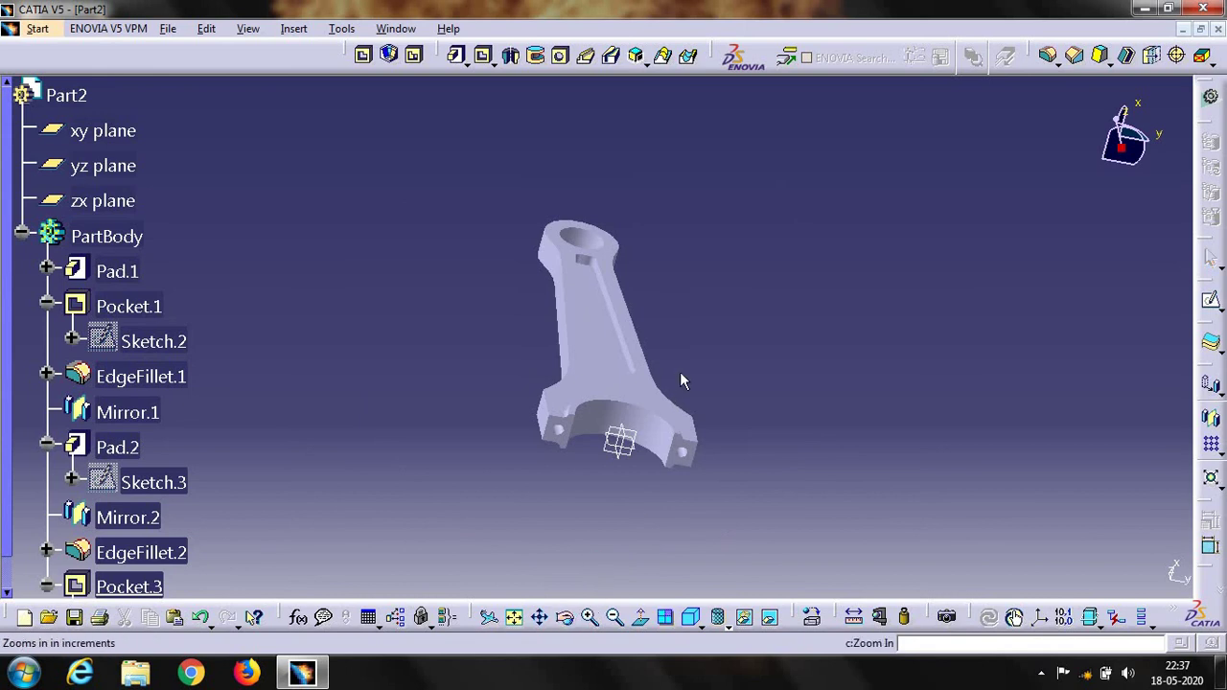
{"action": "mouse_move", "coordinate": [680, 373]}
{"action": "middle_mouse_down"}
{"action": "mouse_move", "coordinate": [728, 501]}
{"action": "mouse_move", "coordinate": [767, 454]}
{"action": "mouse_move", "coordinate": [772, 484]}
{"action": "middle_mouse_up"}
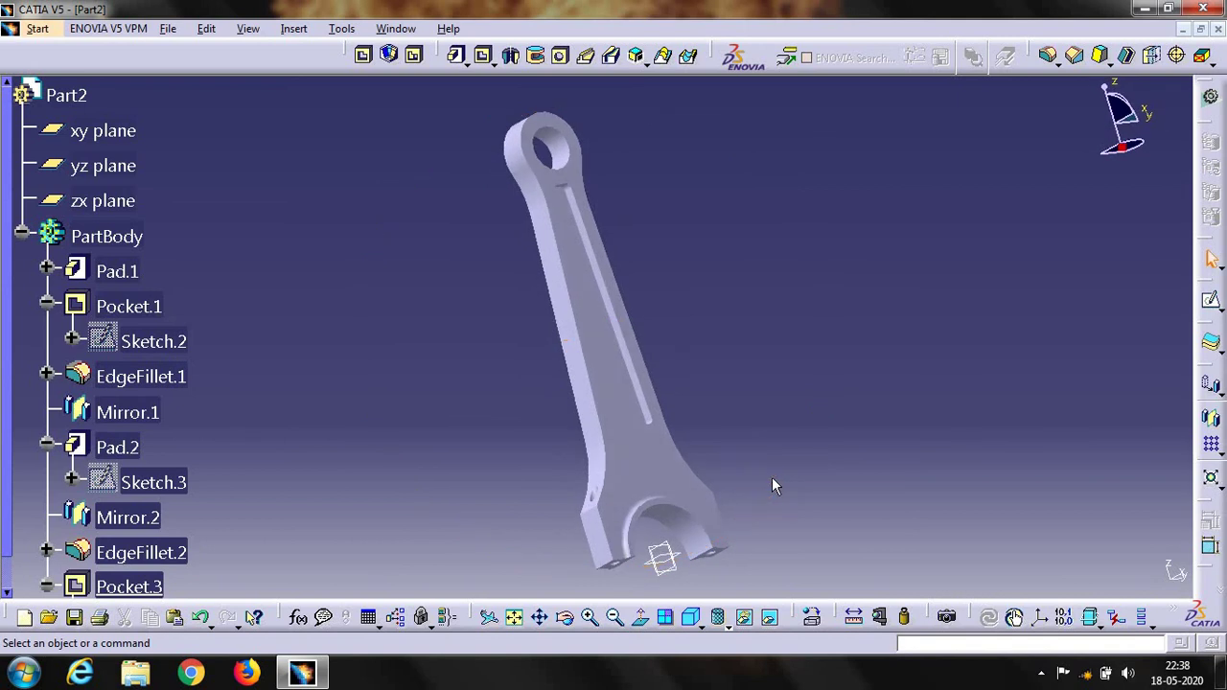